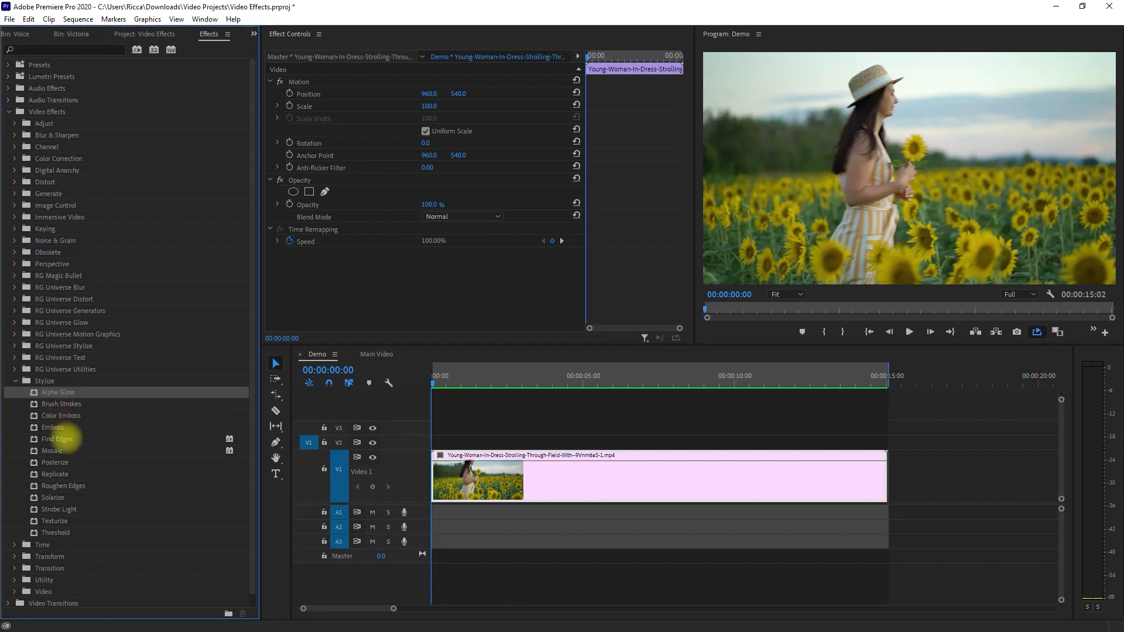
Apply the Mosaic effect to the sunflower clip on V1 and set Horizontal Blocks to 100.
drag(328, 448, 518, 478)
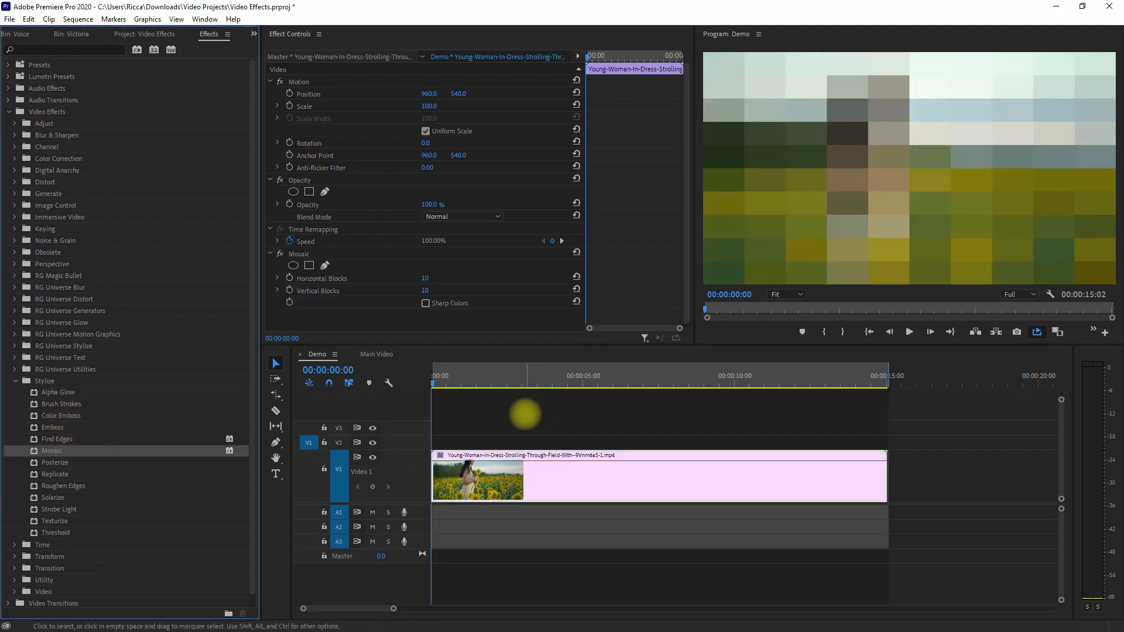
click(292, 34)
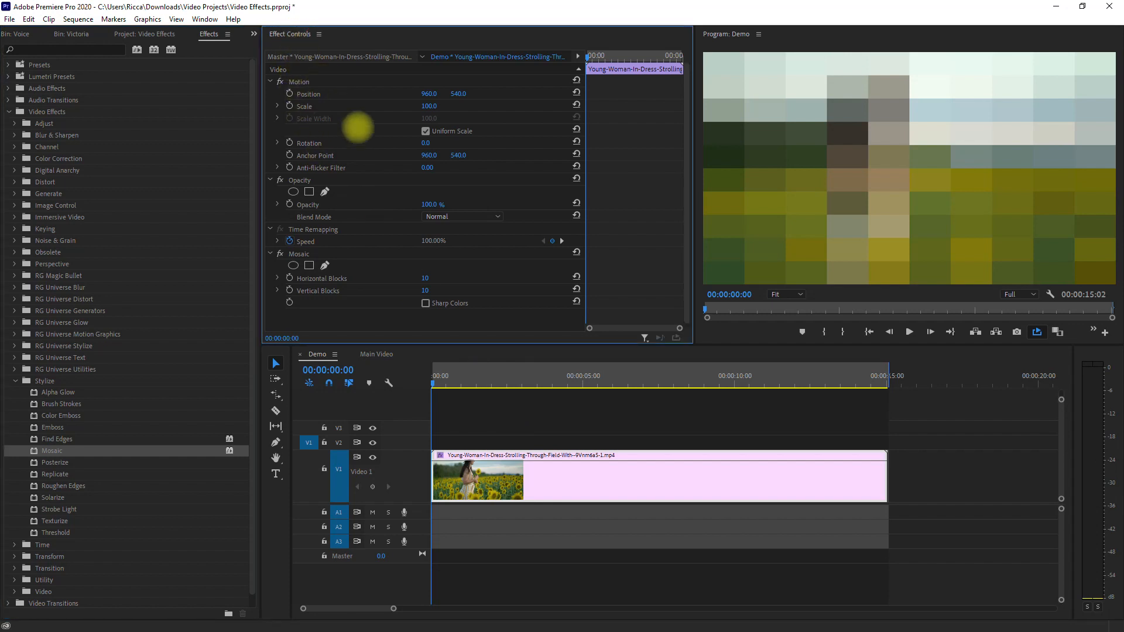
text(100)
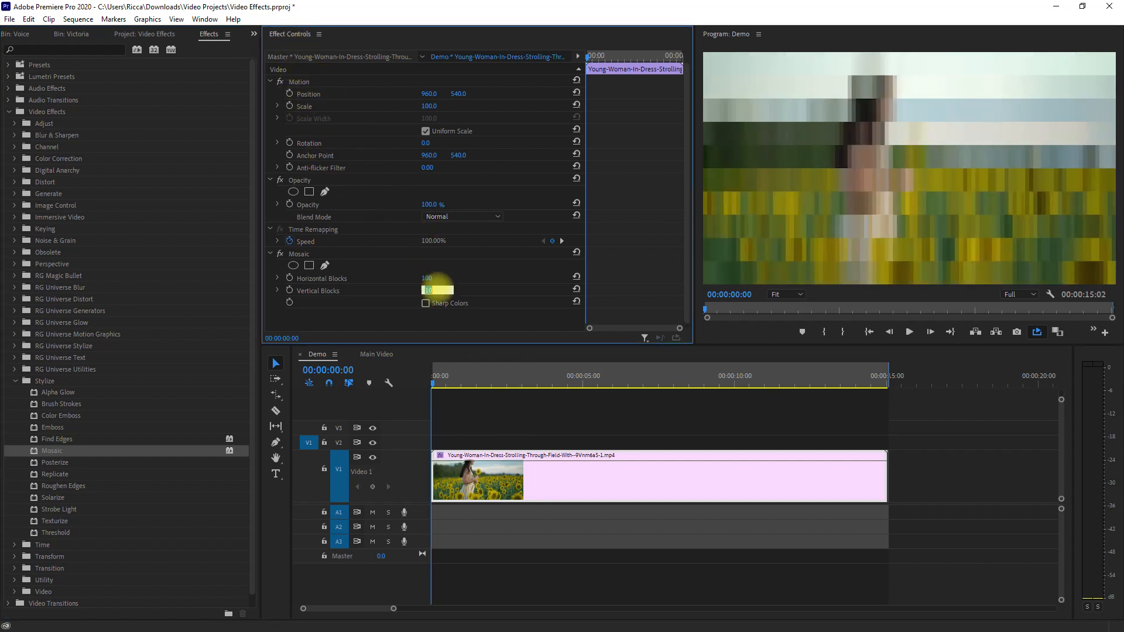
click(437, 317)
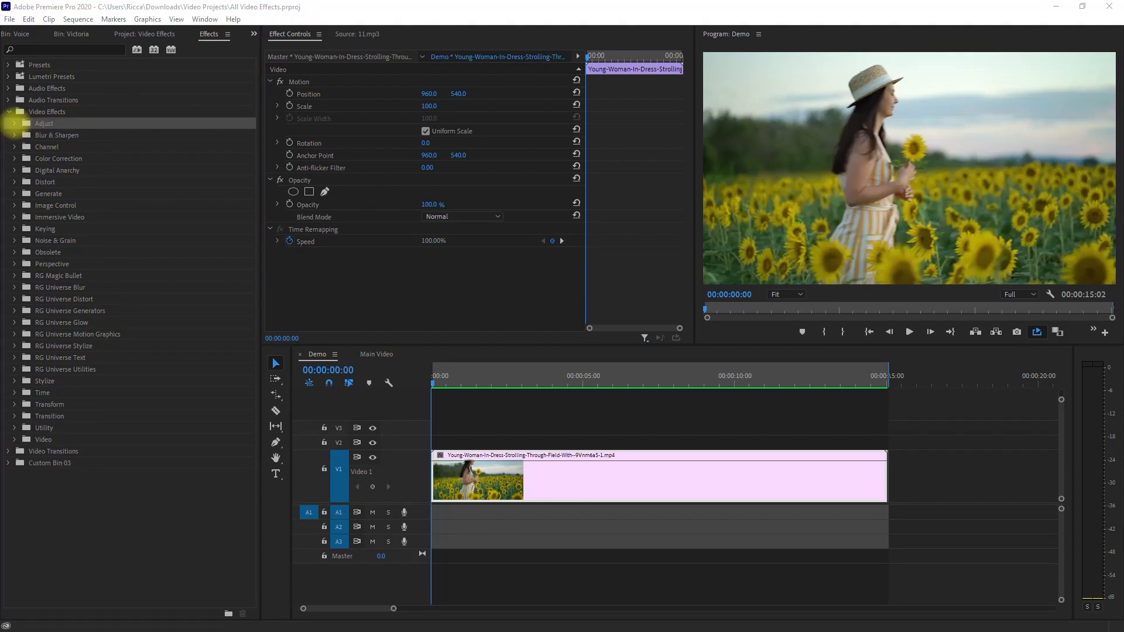
Expand the Adjust video effects and apply Convolution Kernel to the sunflower clip.
click(13, 123)
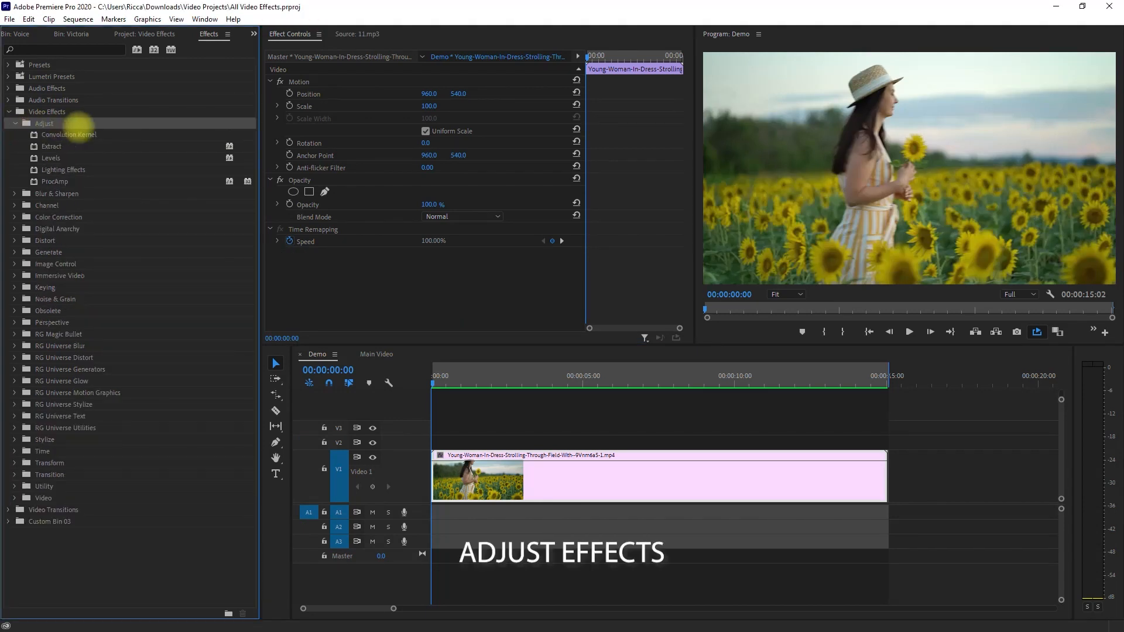
click(120, 180)
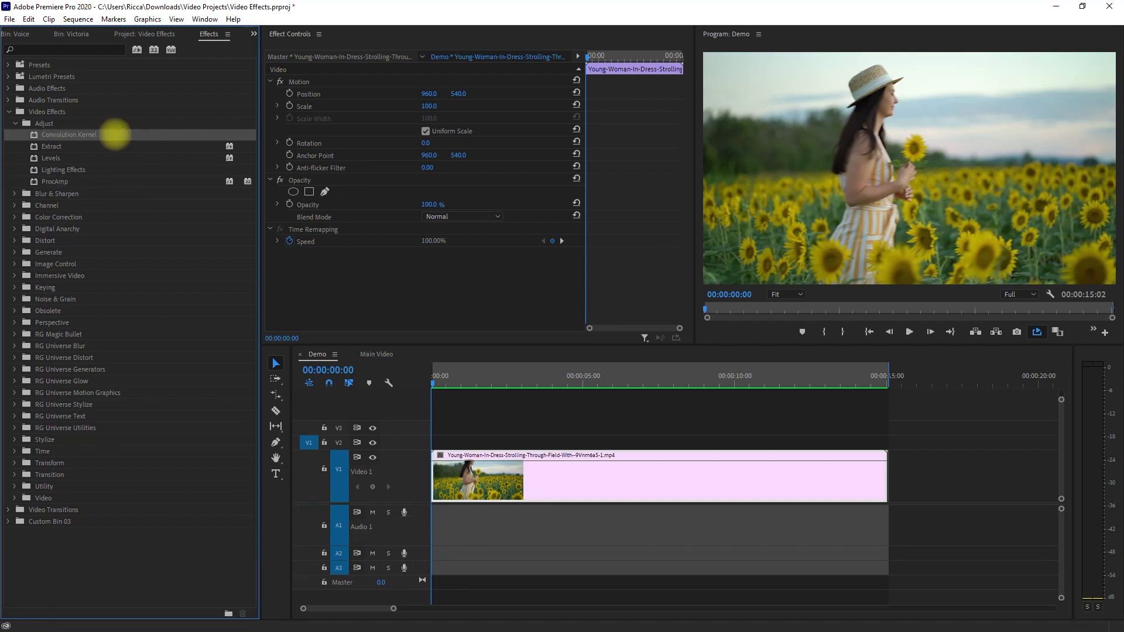
drag(113, 135, 492, 465)
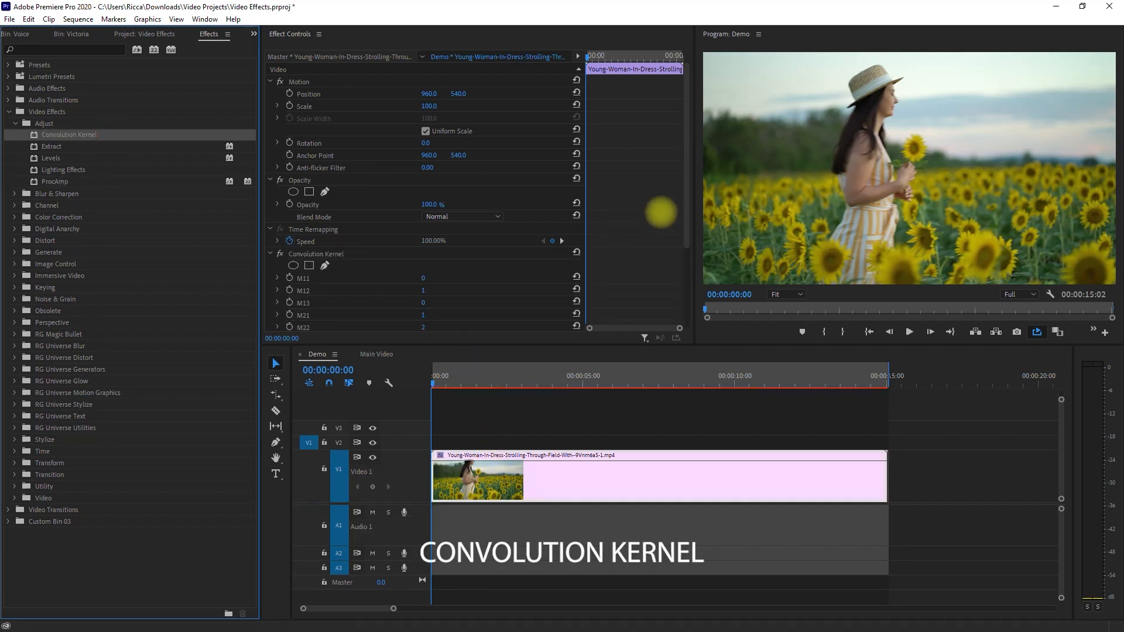
Set the Convolution Kernel values M11 to M33 to 1, 6, 1, 6, 0, 5, 2, 8, 1, with Offset 1 and Scale 8.
drag(685, 206, 690, 297)
text(1)
key(Tab)
text(6)
key(Tab)
text(1)
key(Tab)
text(6)
key(Tab)
key(Tab)
text(8)
key(Tab)
text(1)
key(Tab)
text(1)
key(Tab)
text(8)
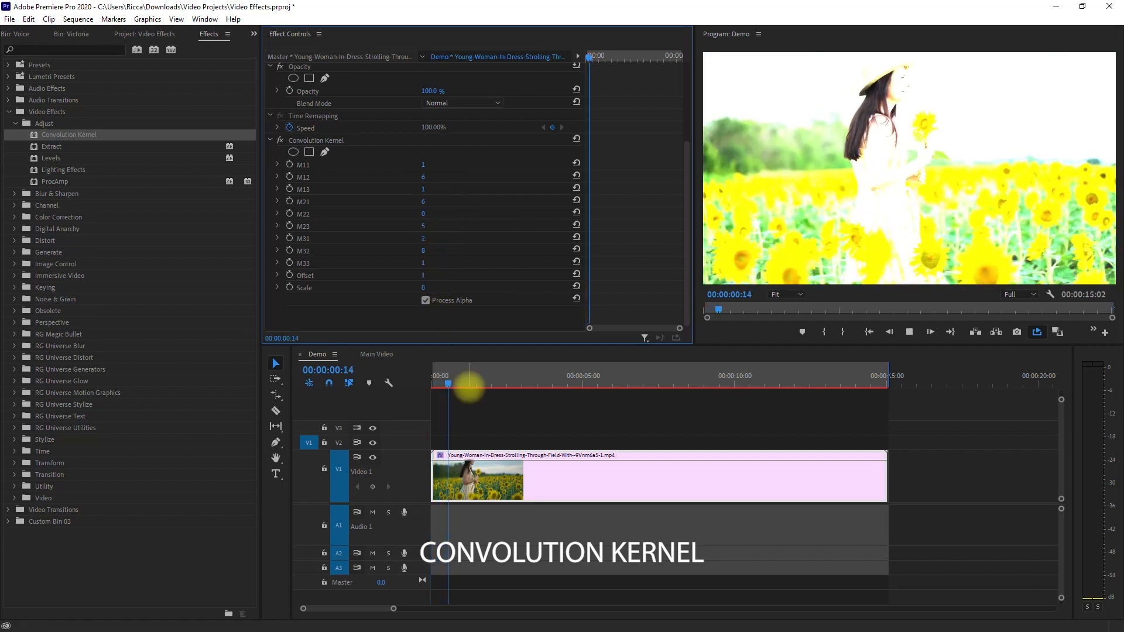
Try the Extract effect on the sunflower clip with adjusted Black and White Input Levels, and remove it.
click(127, 147)
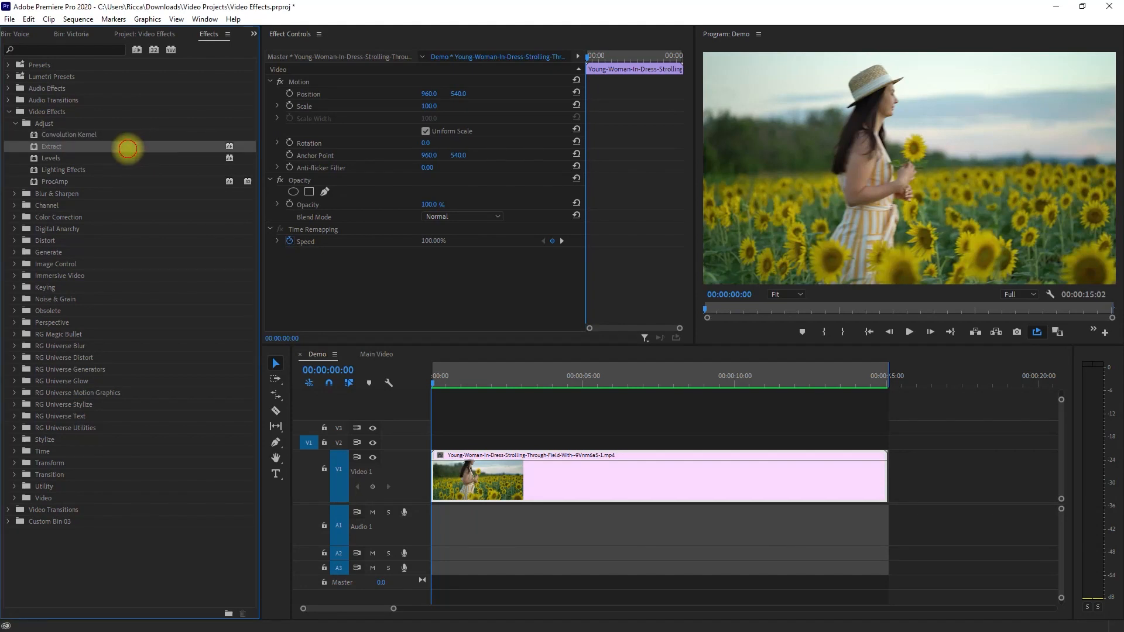
drag(127, 148, 500, 451)
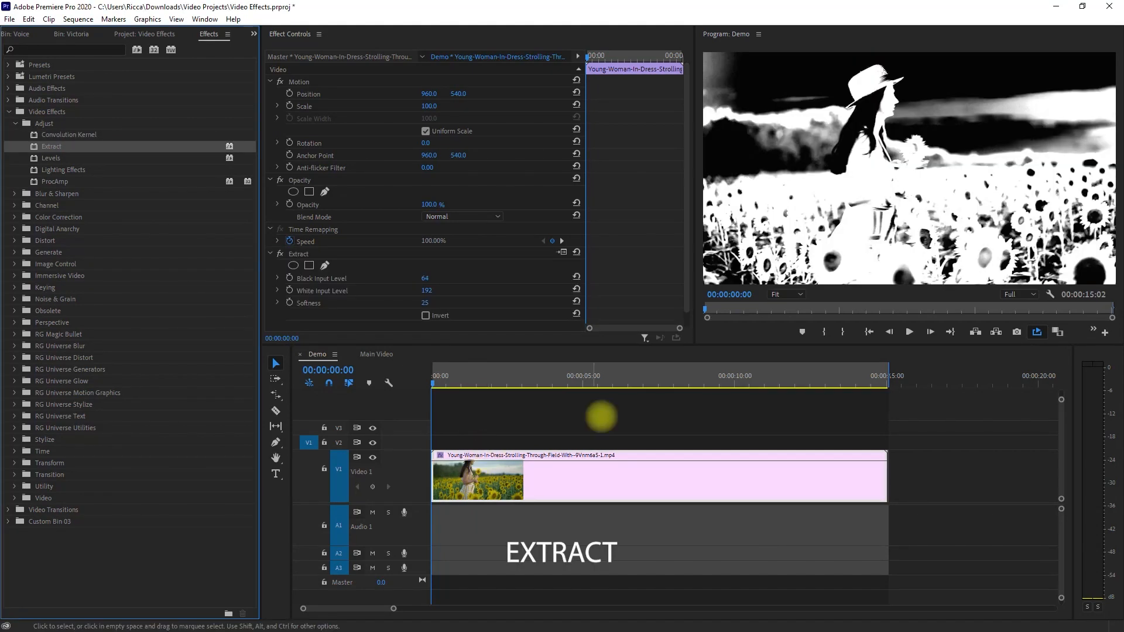
drag(685, 279, 685, 295)
mouse_move(426, 263)
mouse_down()
mouse_move(459, 261)
mouse_move(443, 263)
mouse_up()
mouse_move(430, 275)
mouse_down()
mouse_move(402, 271)
mouse_move(451, 289)
mouse_move(423, 286)
mouse_up()
key(Delete)
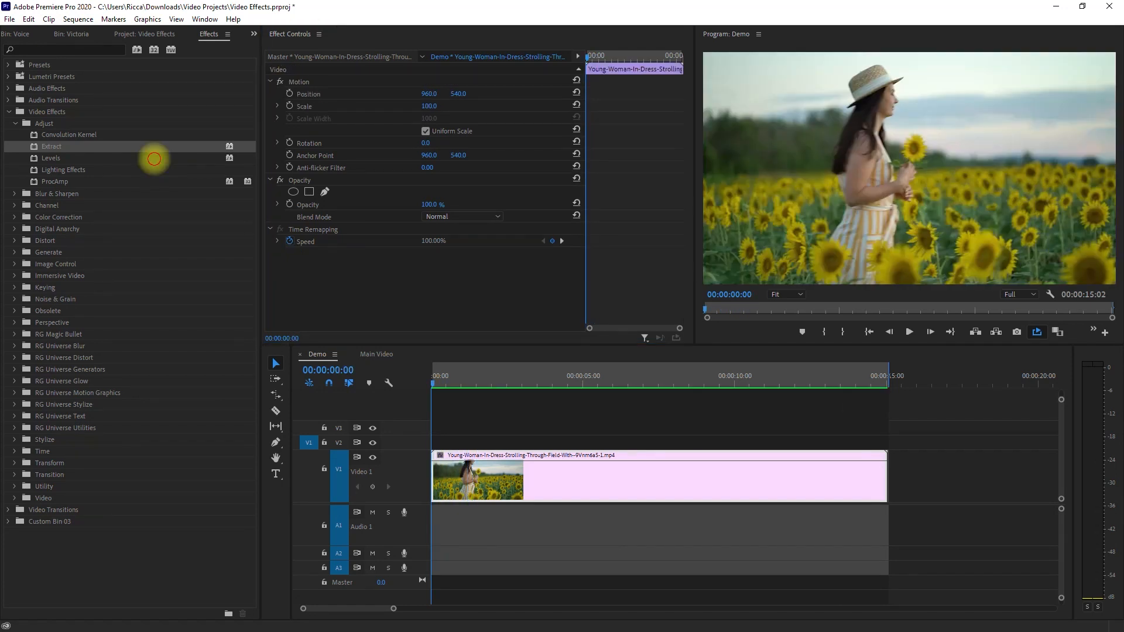
Apply the Levels effect to the sunflower clip, adjusting a level value and previewing the playback.
click(144, 158)
drag(144, 158, 453, 478)
scroll(650, 234, down, 5)
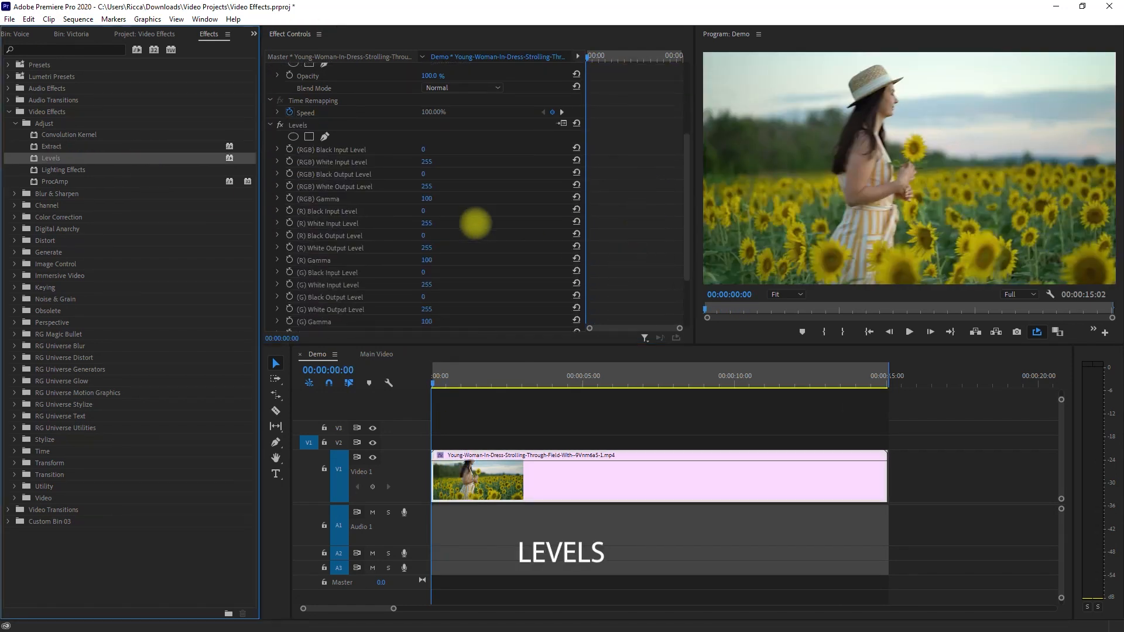
drag(424, 103, 410, 127)
key(space)
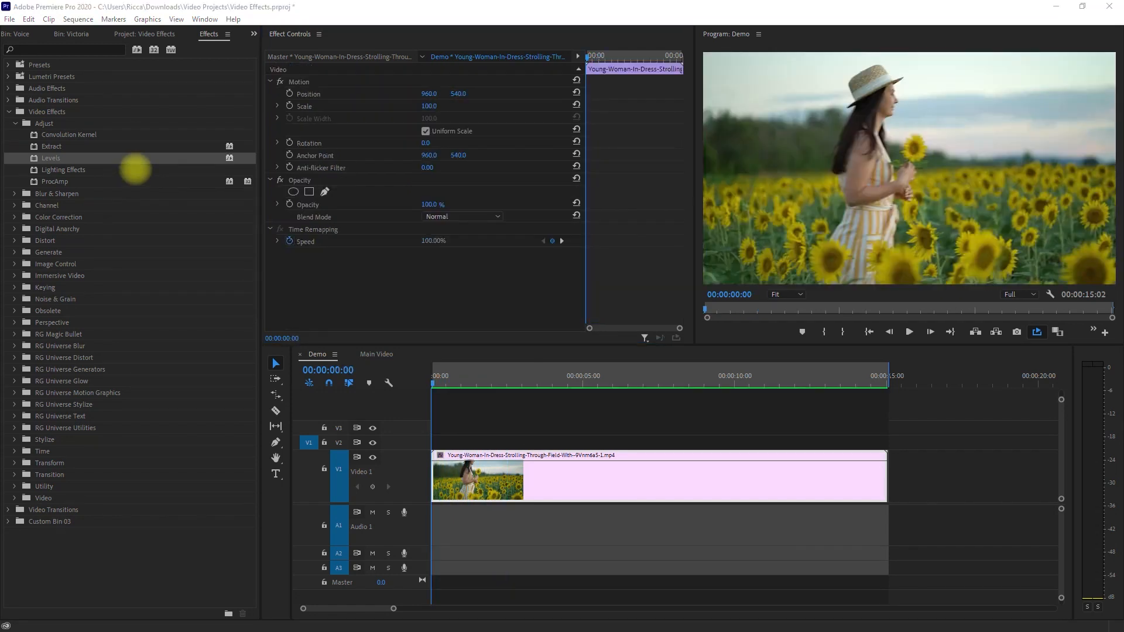
Apply Lighting Effects to the sunflower clip on V1 and bring its full settings into view.
click(123, 171)
drag(481, 412, 488, 476)
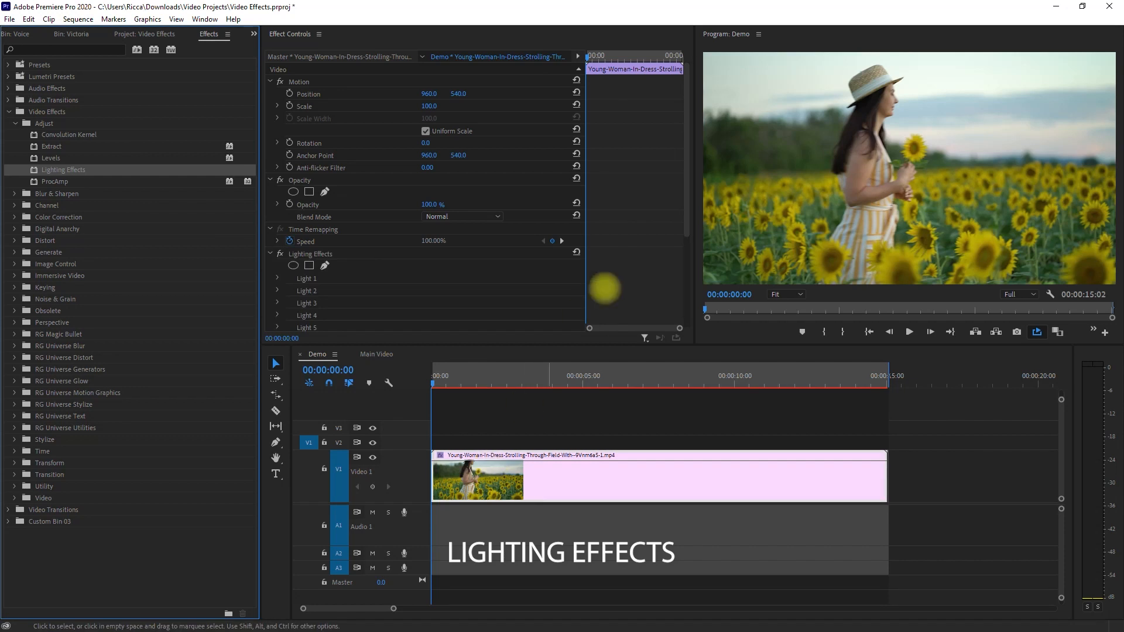
drag(683, 230, 679, 337)
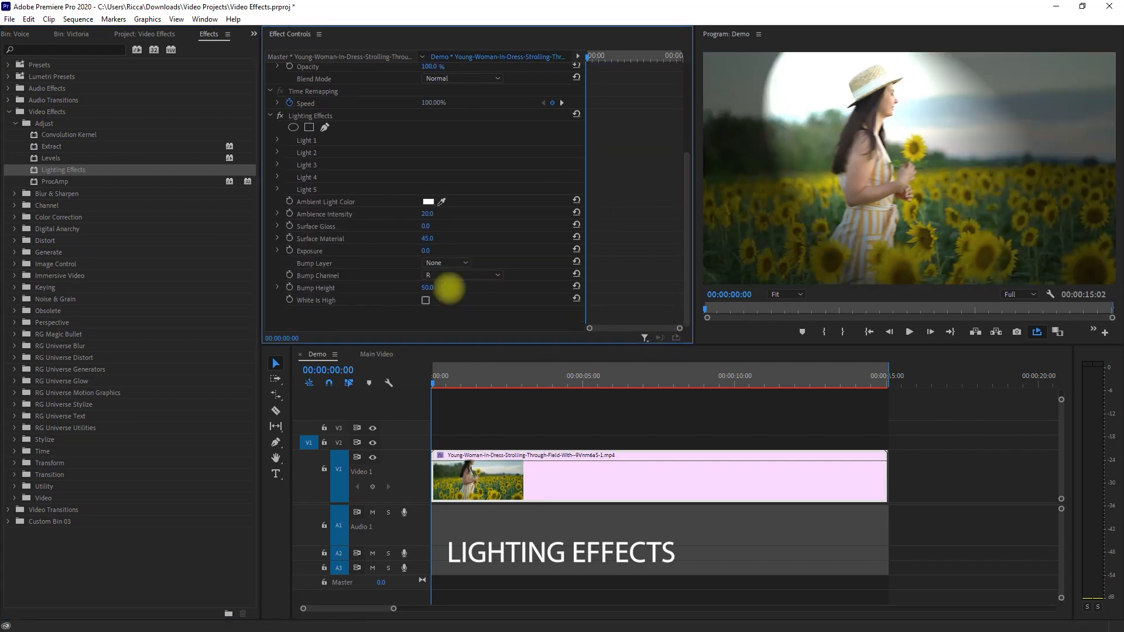
Set Light 1's Center to 844, 625 and its Angle to 226°, and preview the playback.
click(277, 139)
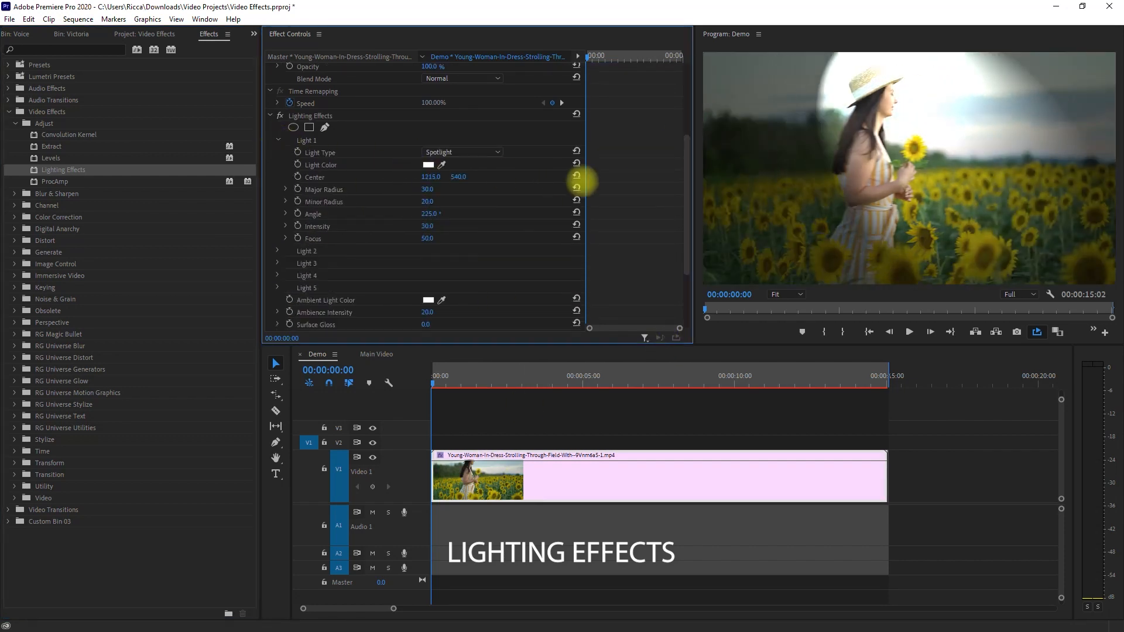
drag(458, 176, 509, 184)
mouse_move(429, 215)
mouse_down()
mouse_move(459, 216)
mouse_move(429, 213)
mouse_up()
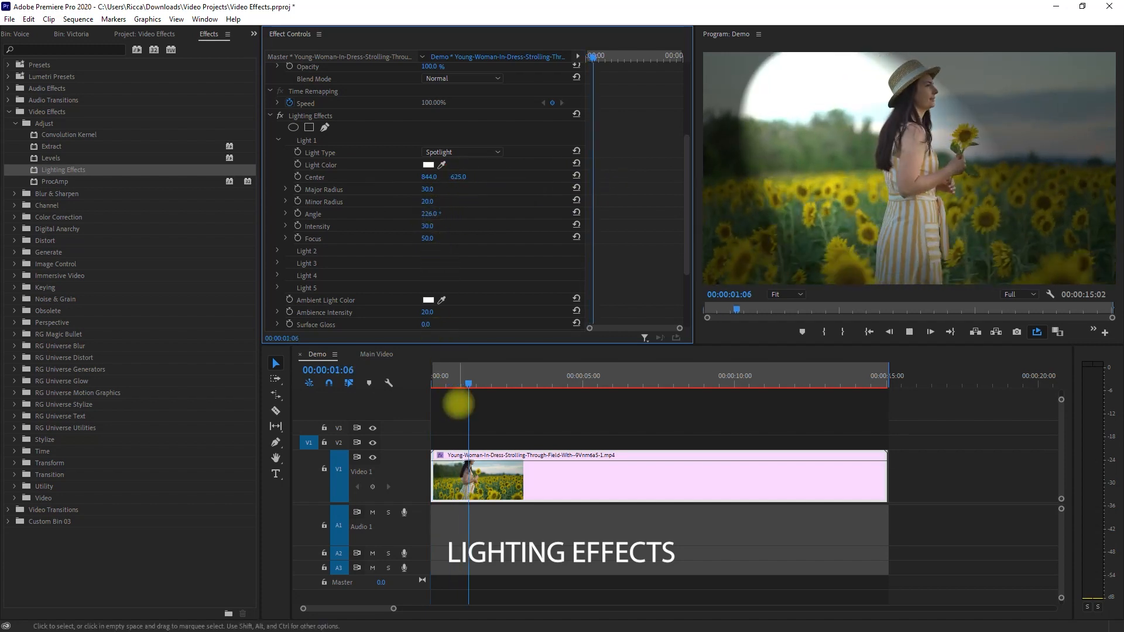
key(space)
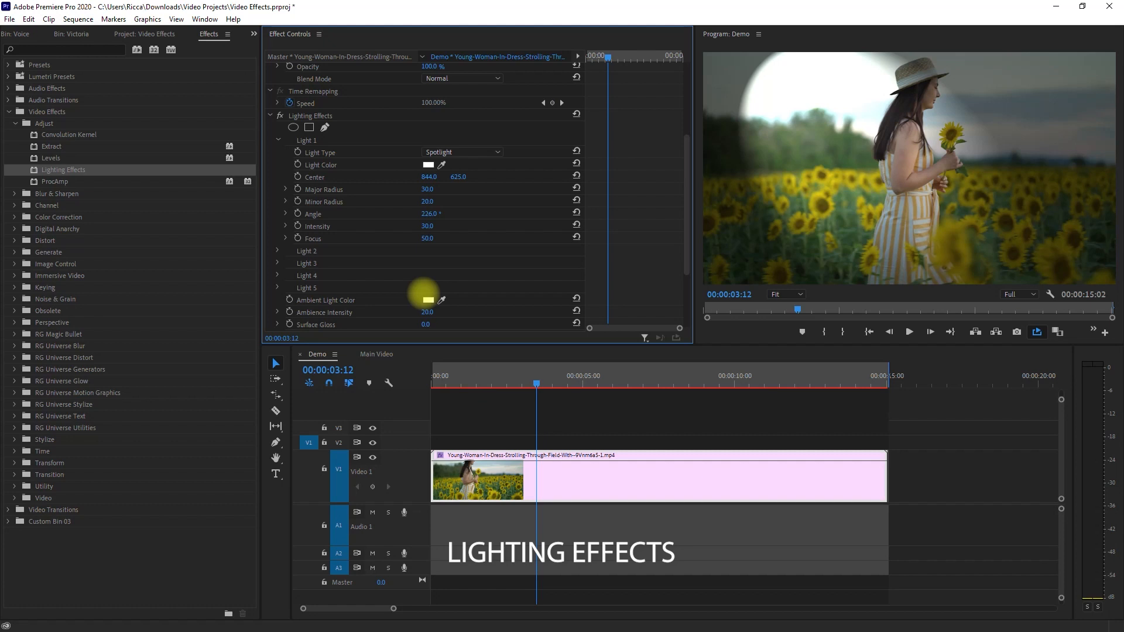
Apply the ProcAmp effect from the Adjust group to the sunflower clip and adjust its settings.
click(128, 181)
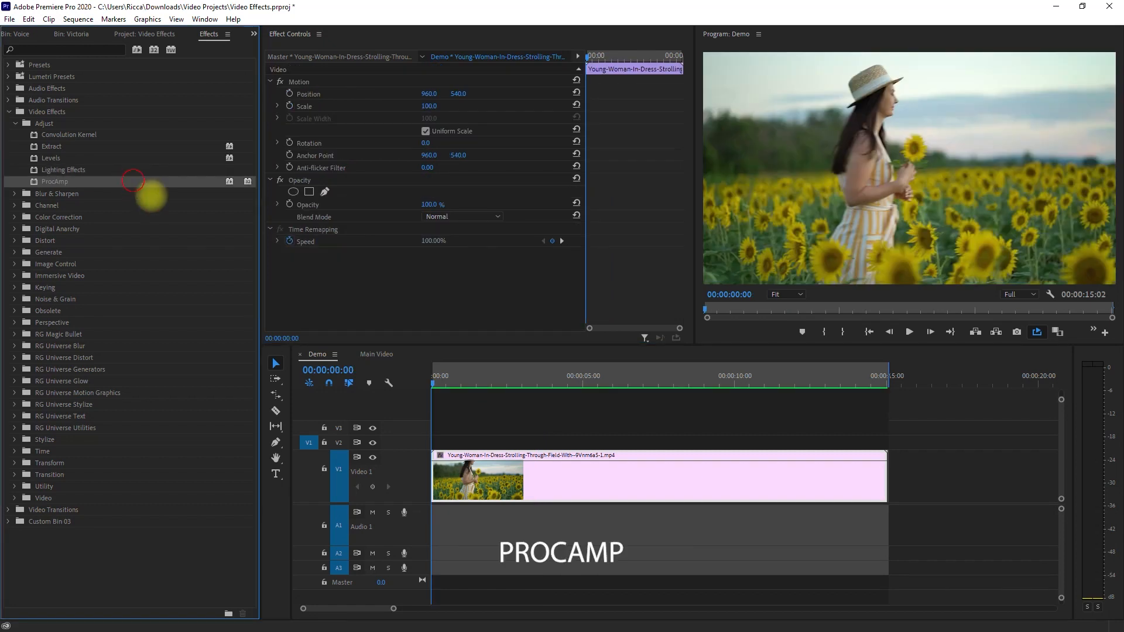
drag(151, 196, 508, 474)
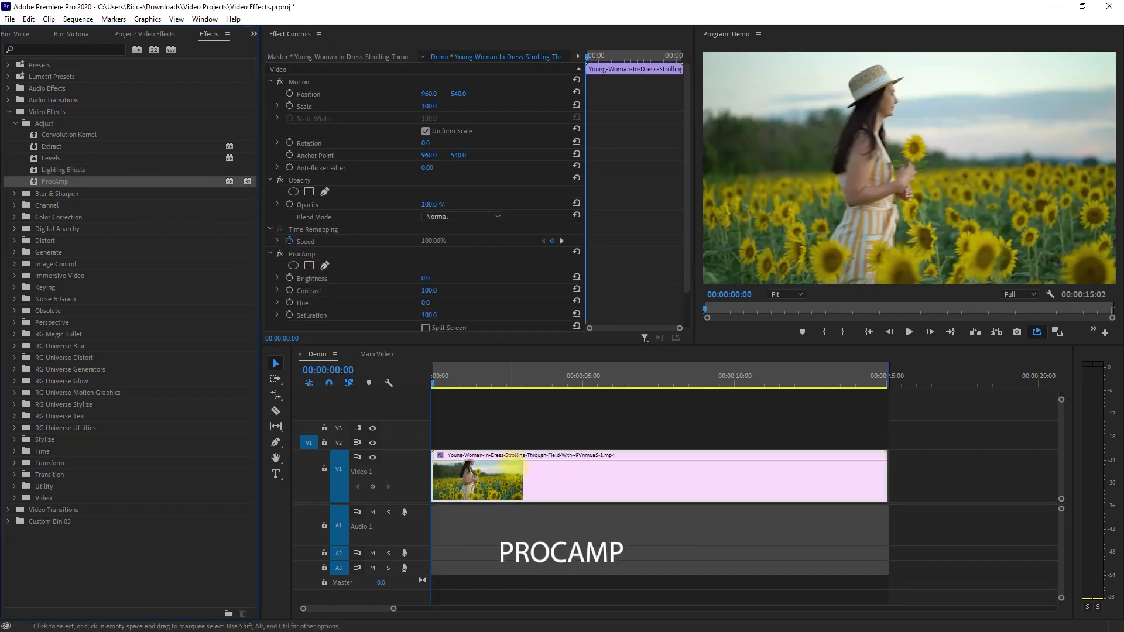
drag(432, 243, 488, 273)
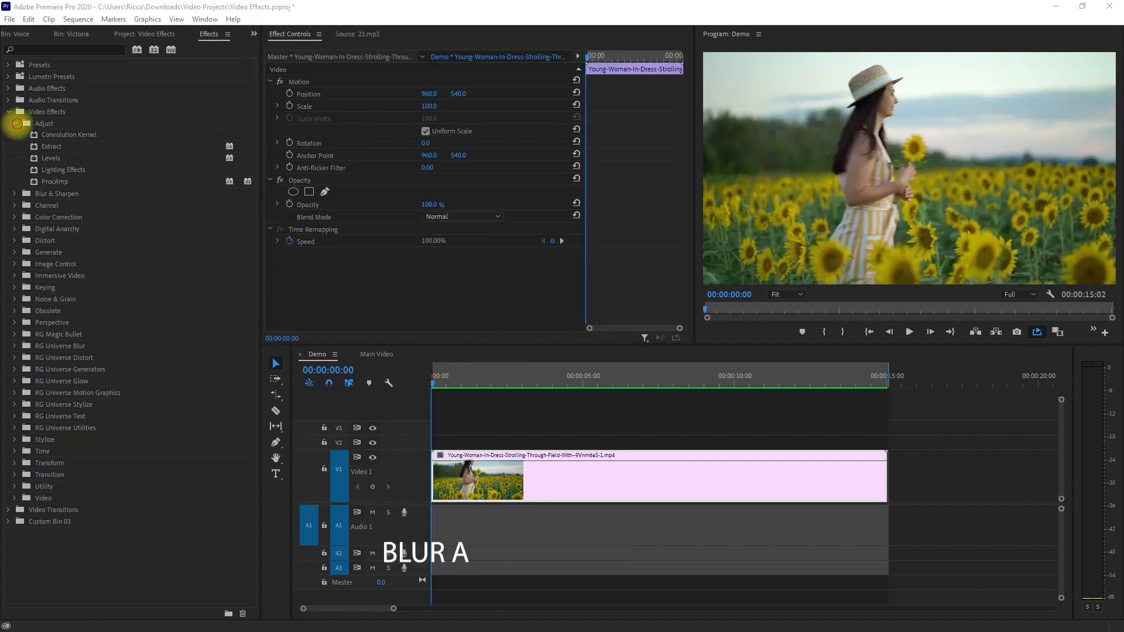
Collapse the Adjust effects group and expand the Blur & Sharpen group.
click(17, 124)
click(15, 135)
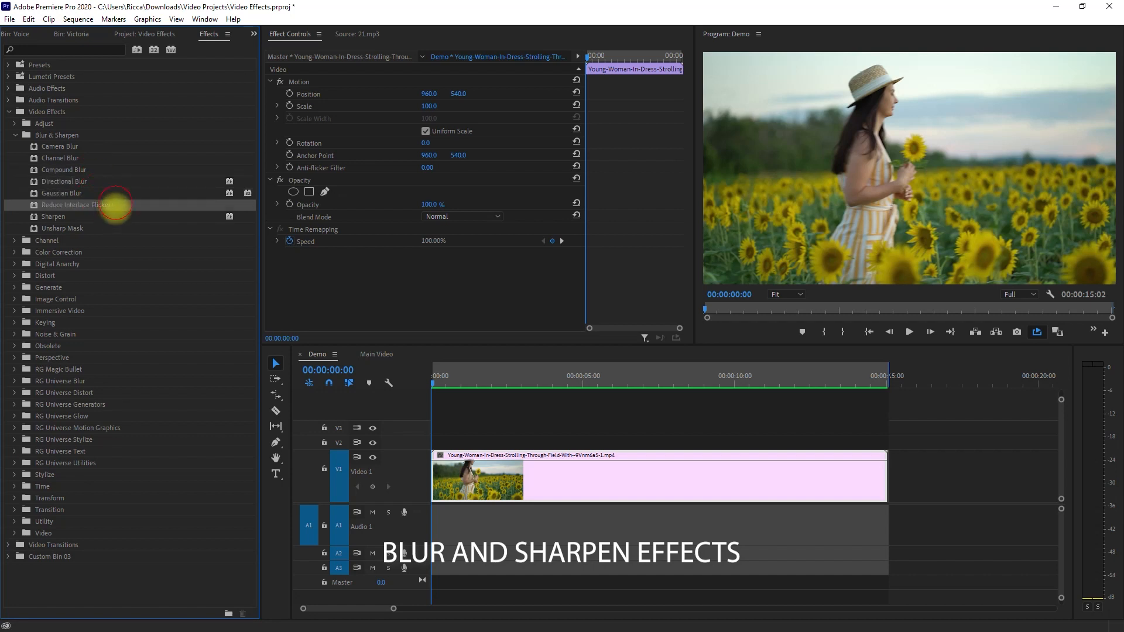
click(109, 226)
Apply Camera Blur to the sunflower clip with Percent Blur set to 10, and preview the playback.
drag(65, 147, 454, 471)
click(426, 278)
text(10)
key(Return)
key(space)
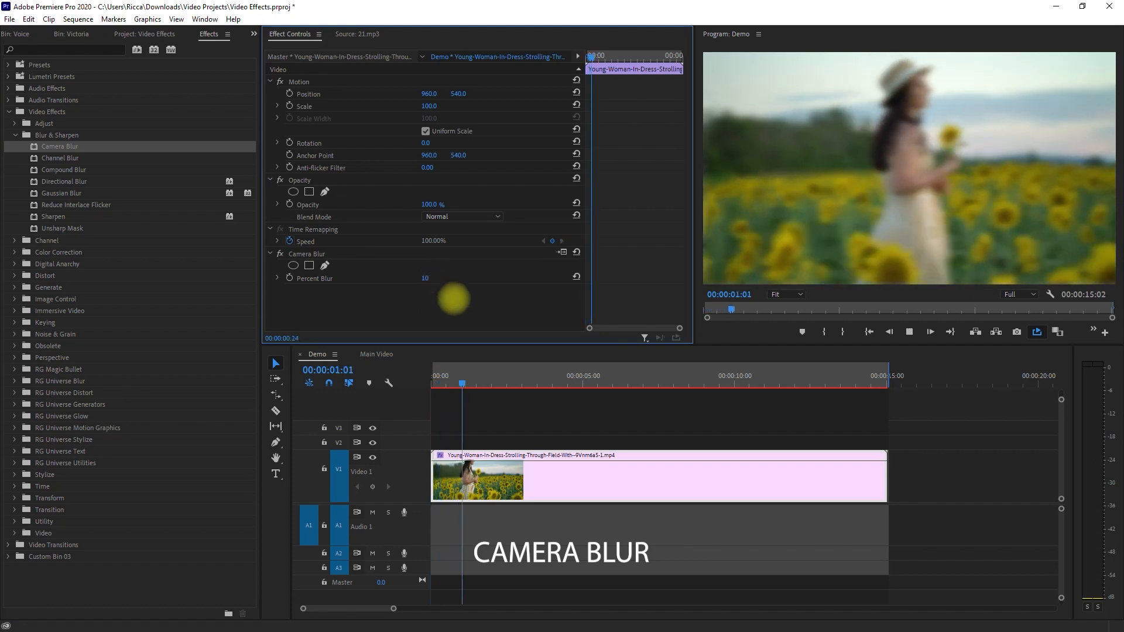
key(space)
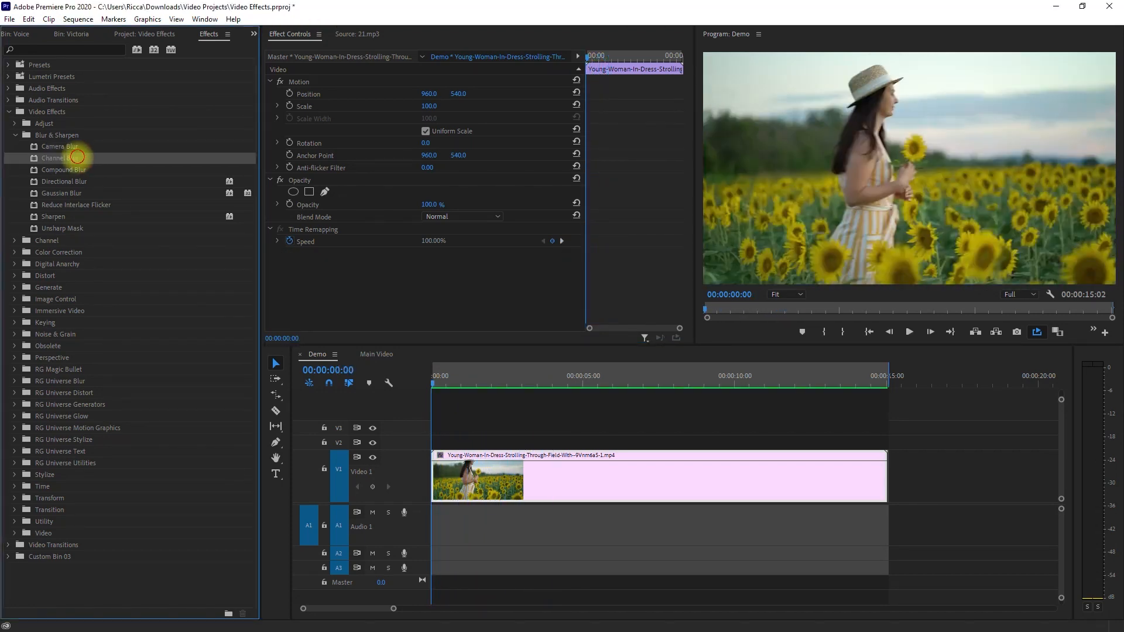
Apply Channel Blur to the sunflower clip with Red Blurriness 5, Green 50 and Blue 100, and preview the playback.
drag(75, 157, 471, 474)
scroll(439, 280, down, 2)
click(426, 239)
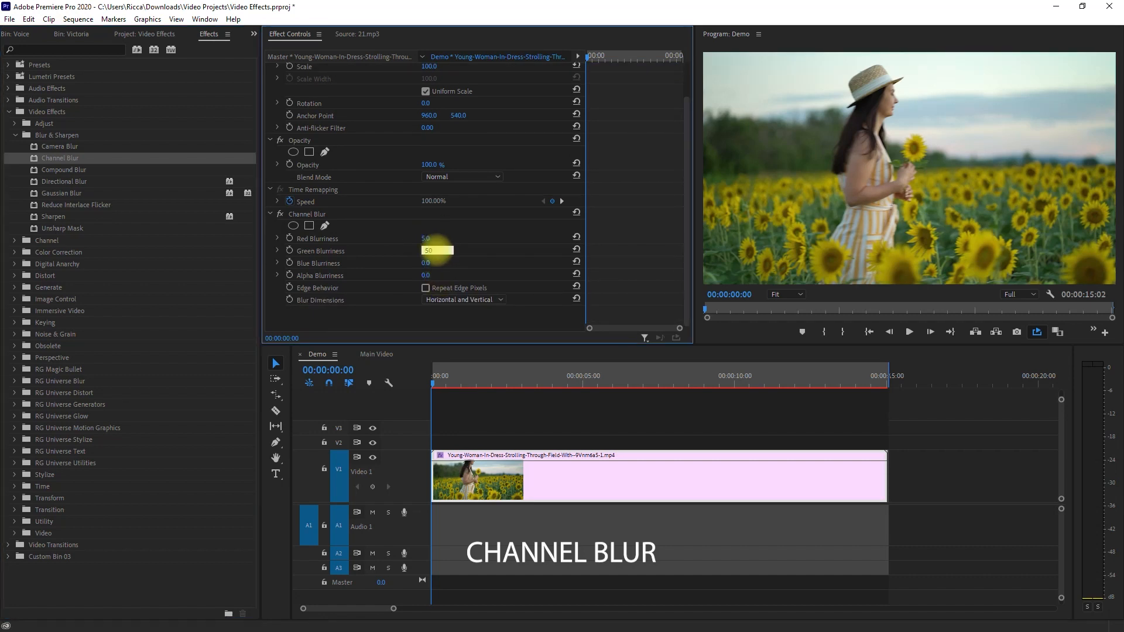
click(436, 262)
click(494, 427)
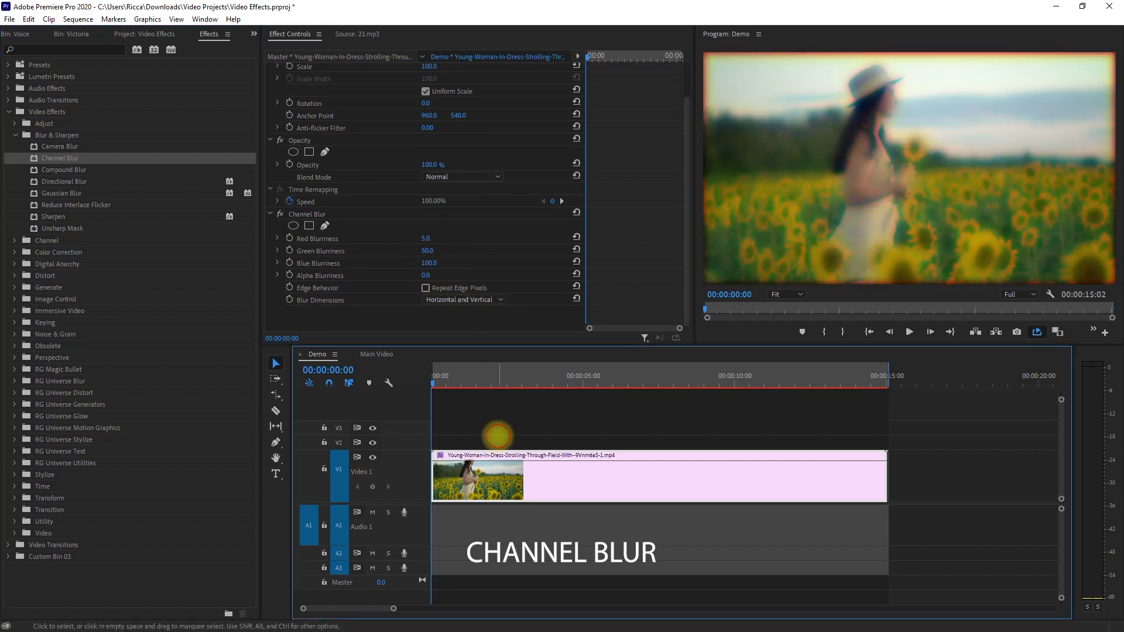
key(space)
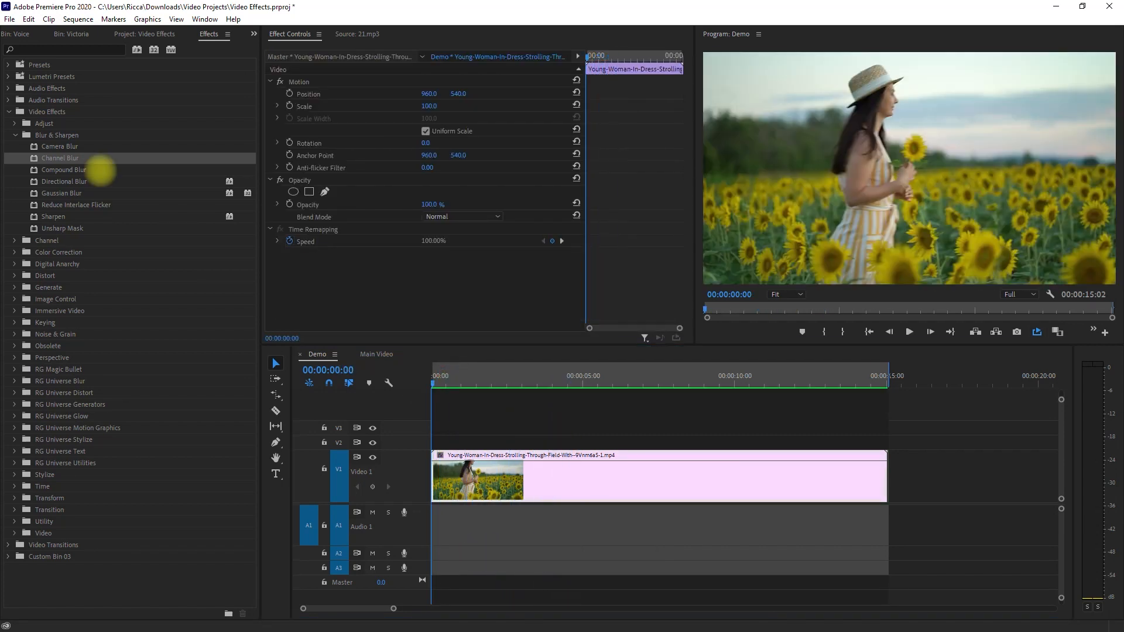
Apply Compound Blur to the sunflower clip with Maximum Blur 10 and Invert Blur enabled, and preview the playback.
click(88, 169)
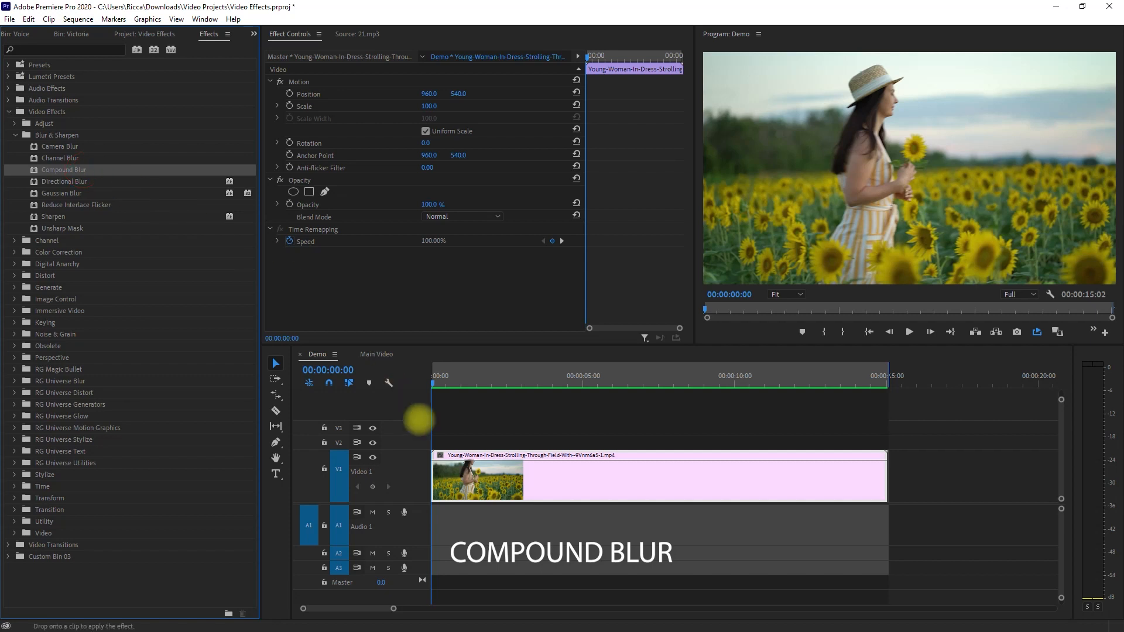
drag(418, 419, 463, 475)
scroll(489, 301, down, 1)
click(472, 273)
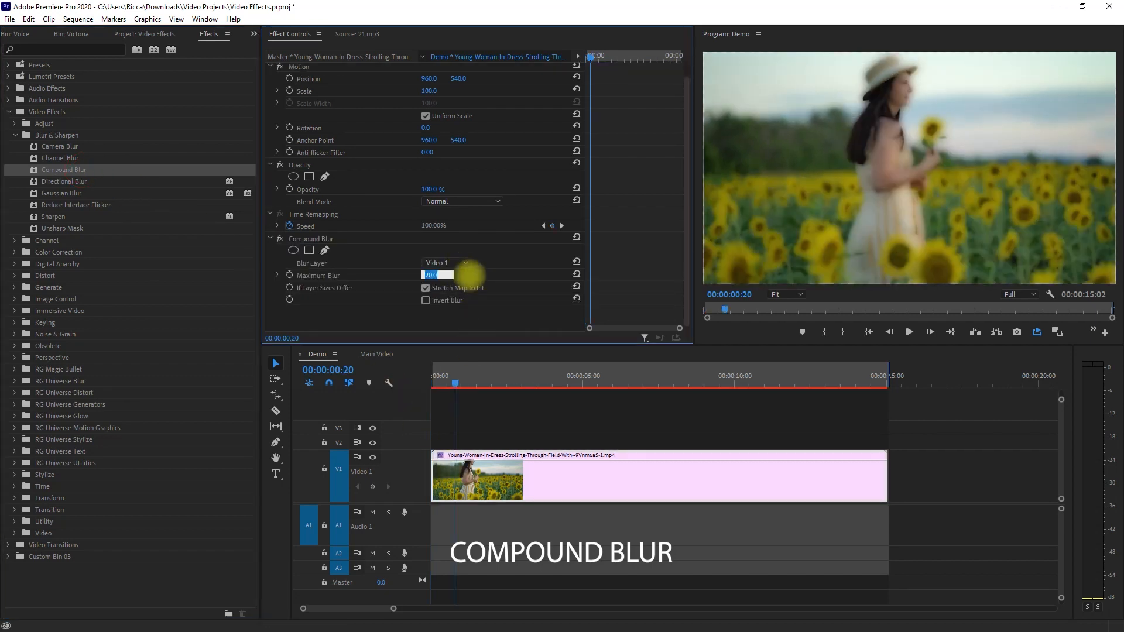
click(425, 300)
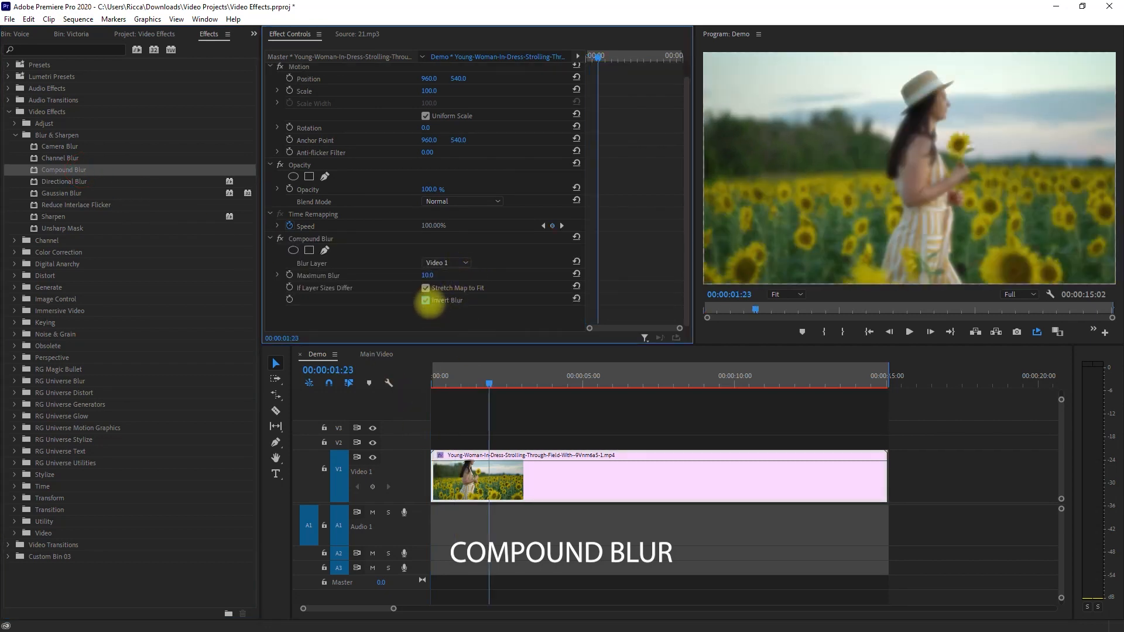
key(space)
click(426, 315)
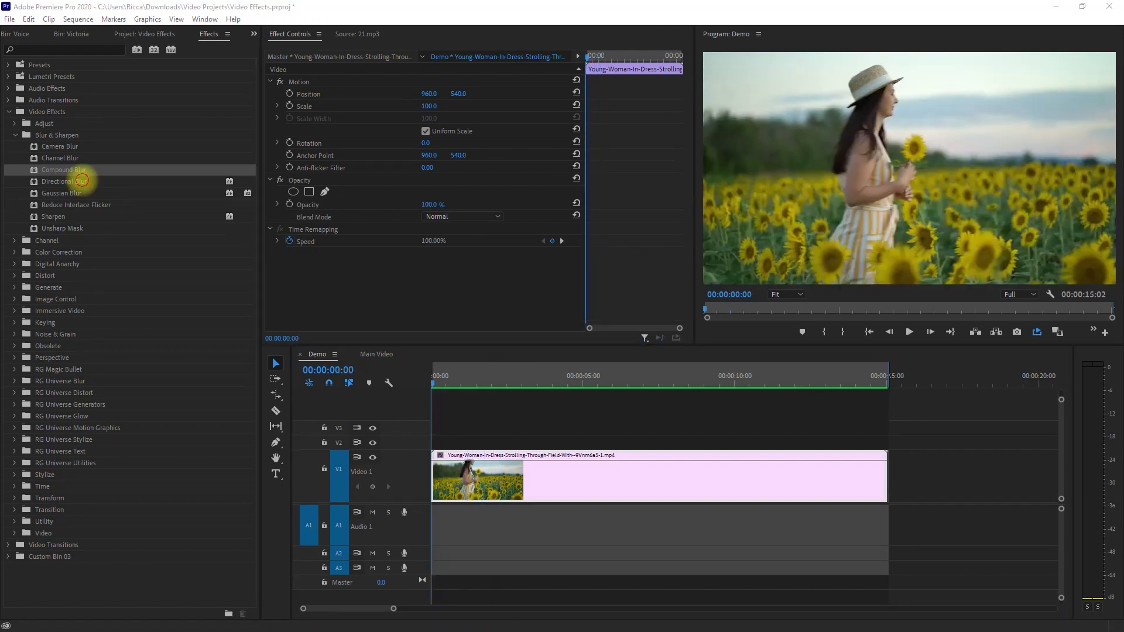
Apply Directional Blur to the sunflower clip with Direction 90° and Blur Length 40, and preview the playback.
drag(64, 181, 445, 472)
click(440, 278)
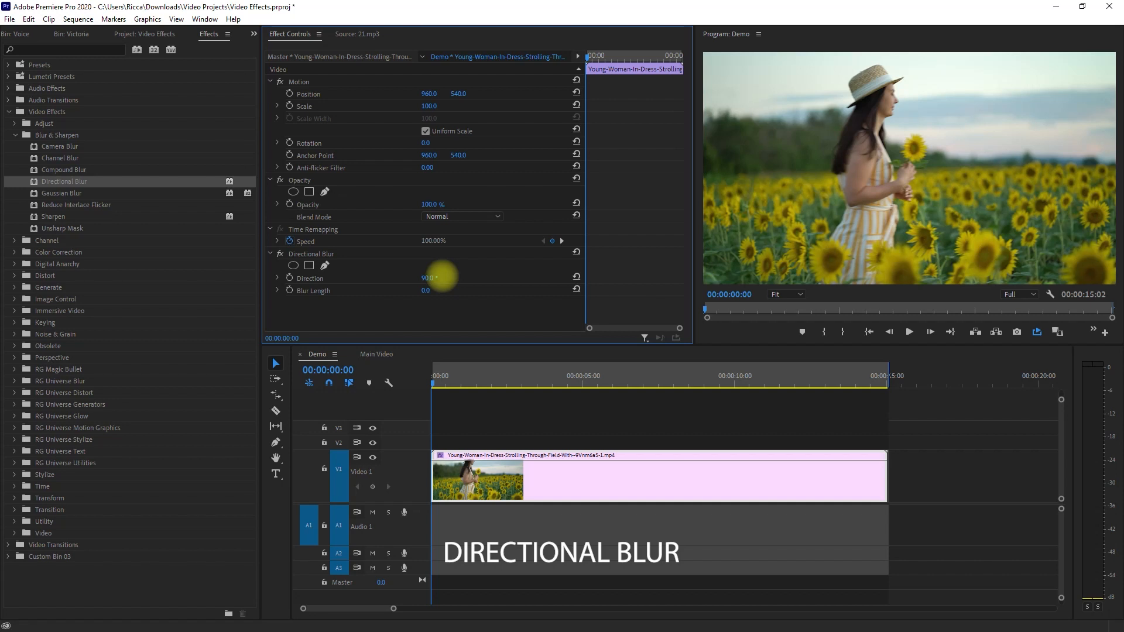
click(437, 289)
text(40)
key(Return)
key(space)
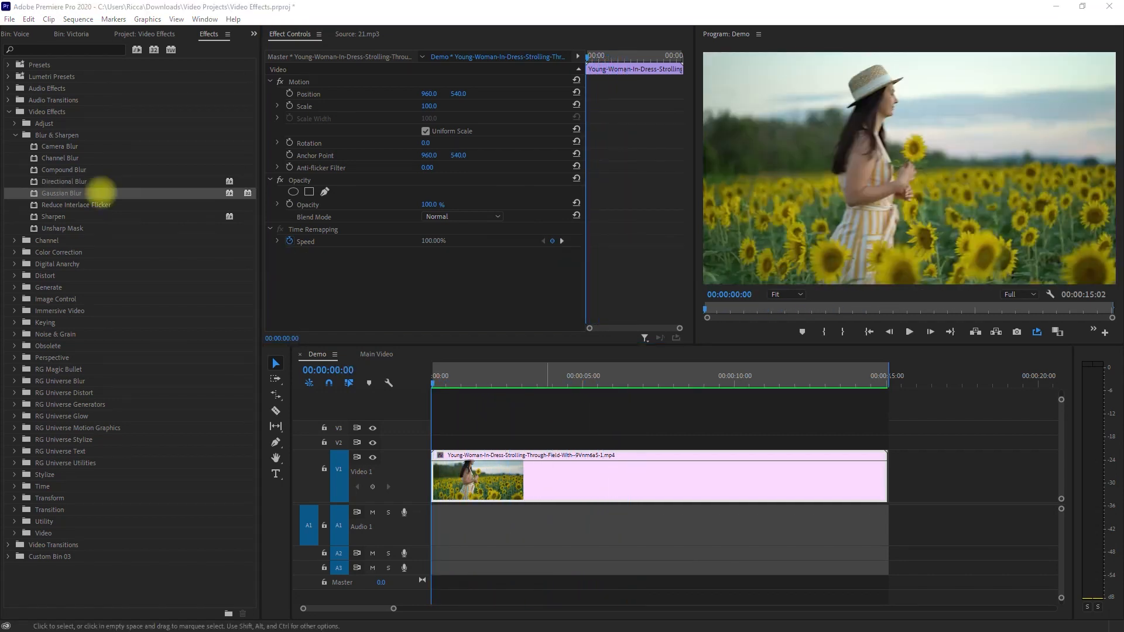
Apply Gaussian Blur to the sunflower clip and set its Blurriness to 35.
double_click(101, 191)
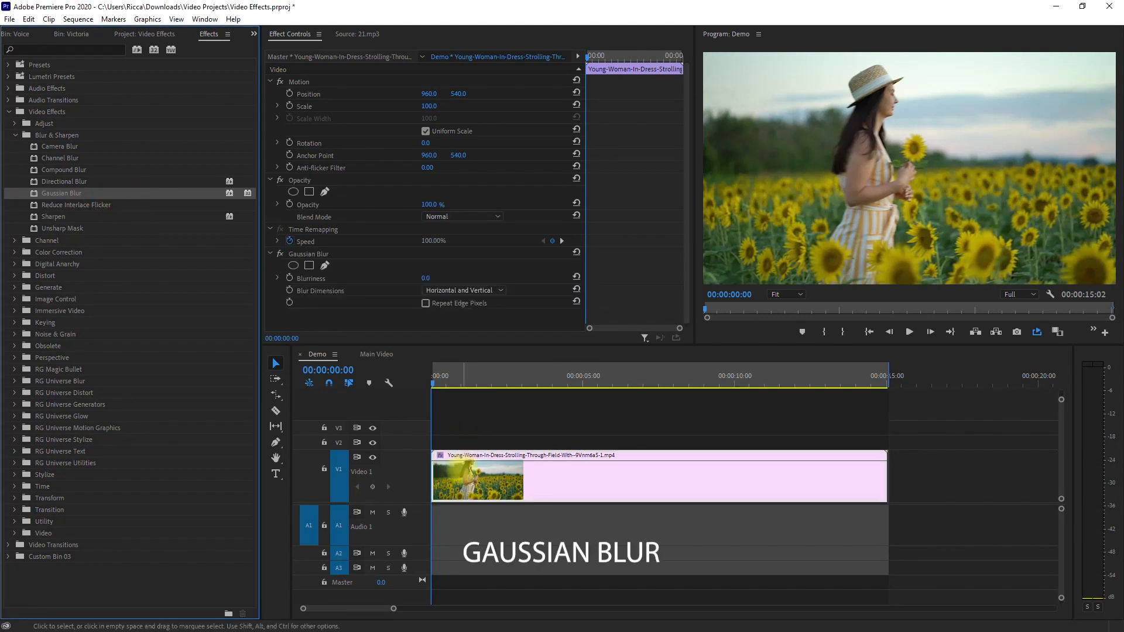
click(428, 279)
key(Return)
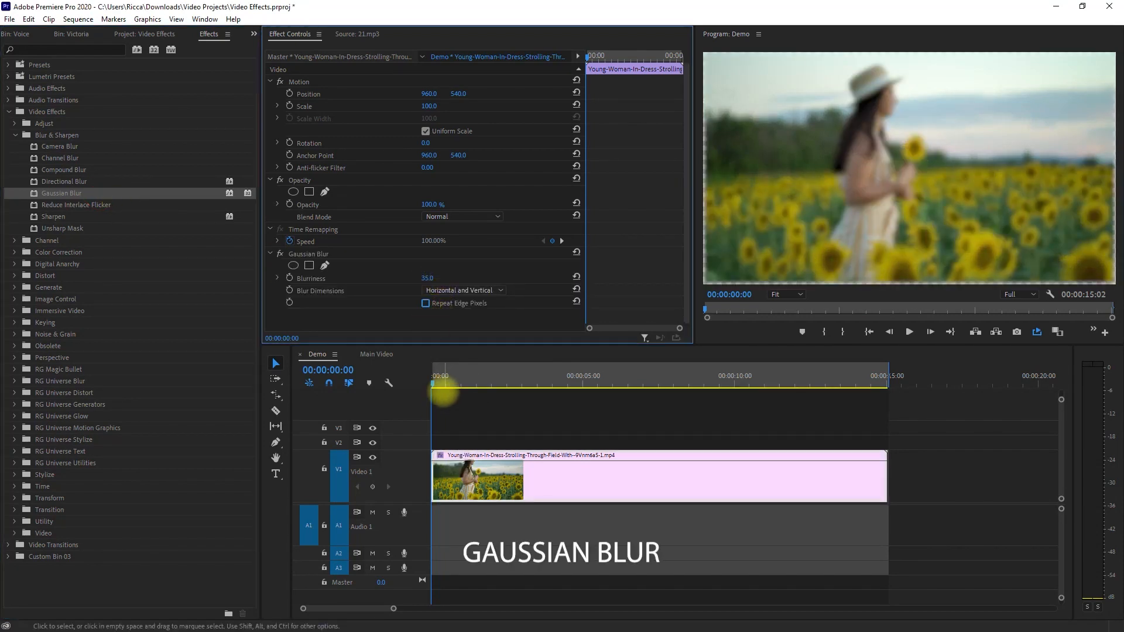
Preview the Gaussian Blur playback and open the Softness value of the Reduce Interlace Flicker effect for editing.
click(451, 377)
key(space)
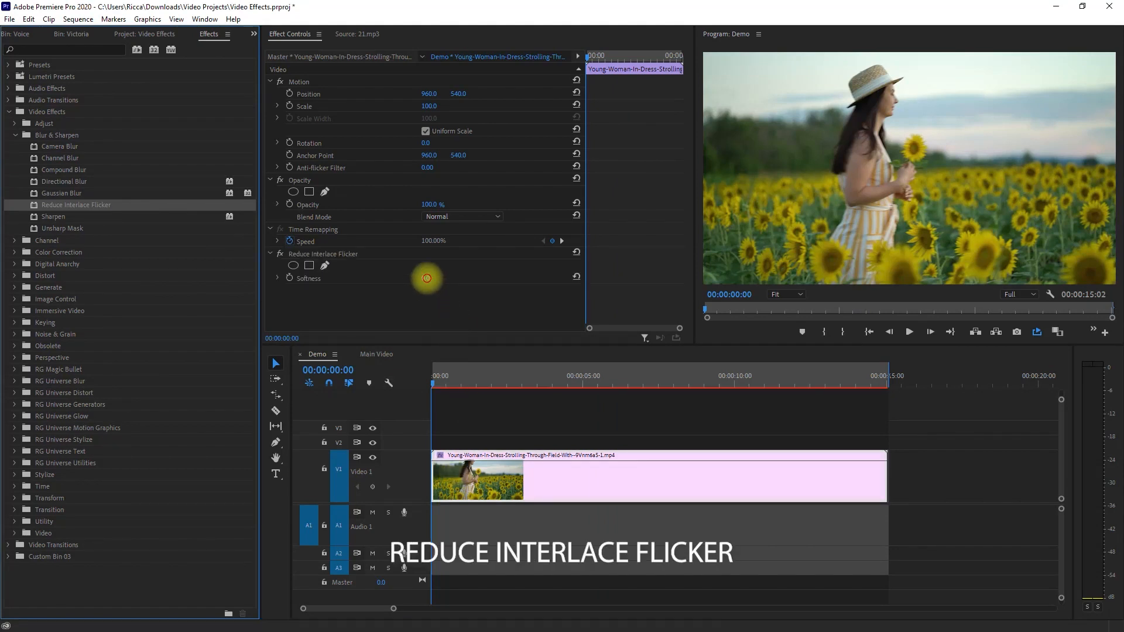
click(430, 277)
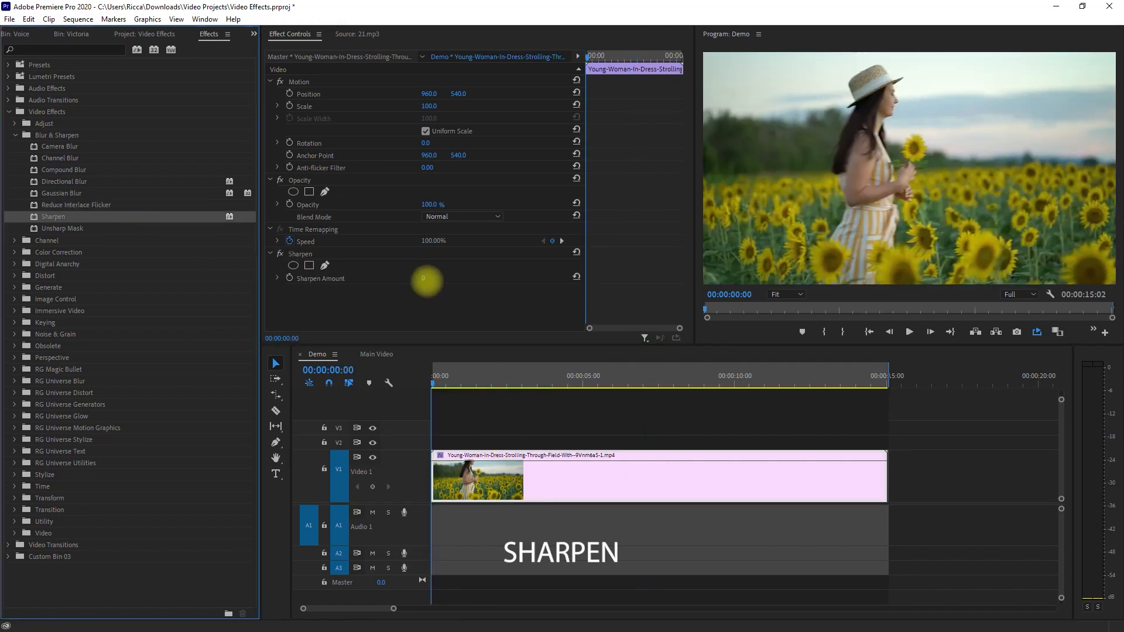
Set the Sharpen effect's Sharpen Amount to 1 on the sunflower clip and preview the playback.
click(423, 278)
text(1)
click(459, 359)
key(space)
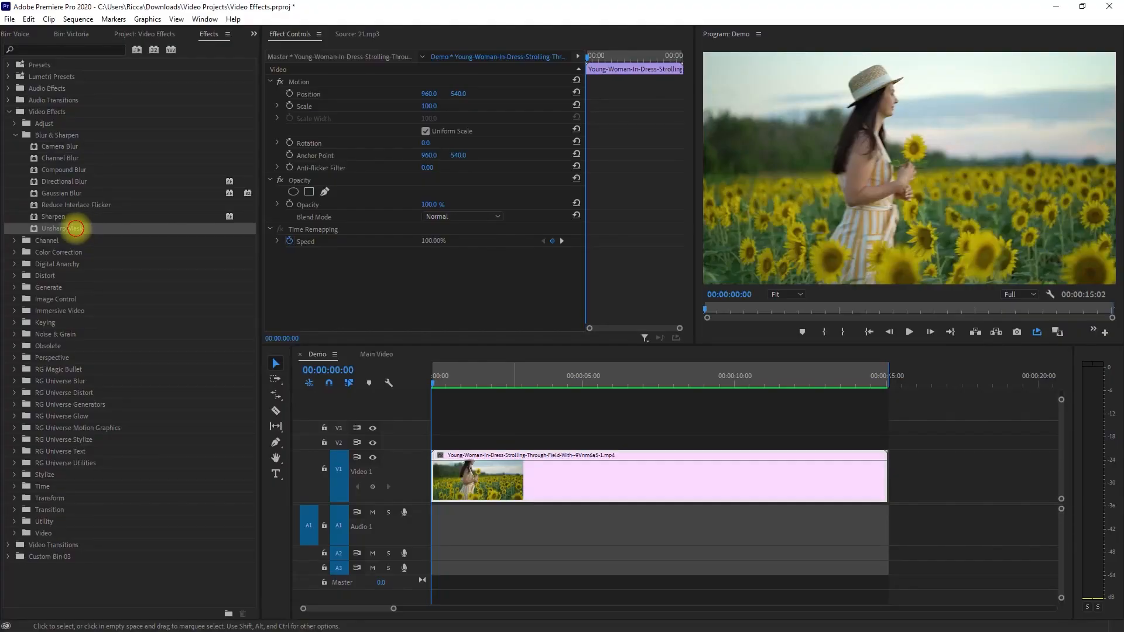
Apply Unsharp Mask to the sunflower clip with Radius 150 and preview the playback.
drag(75, 228, 495, 485)
click(426, 291)
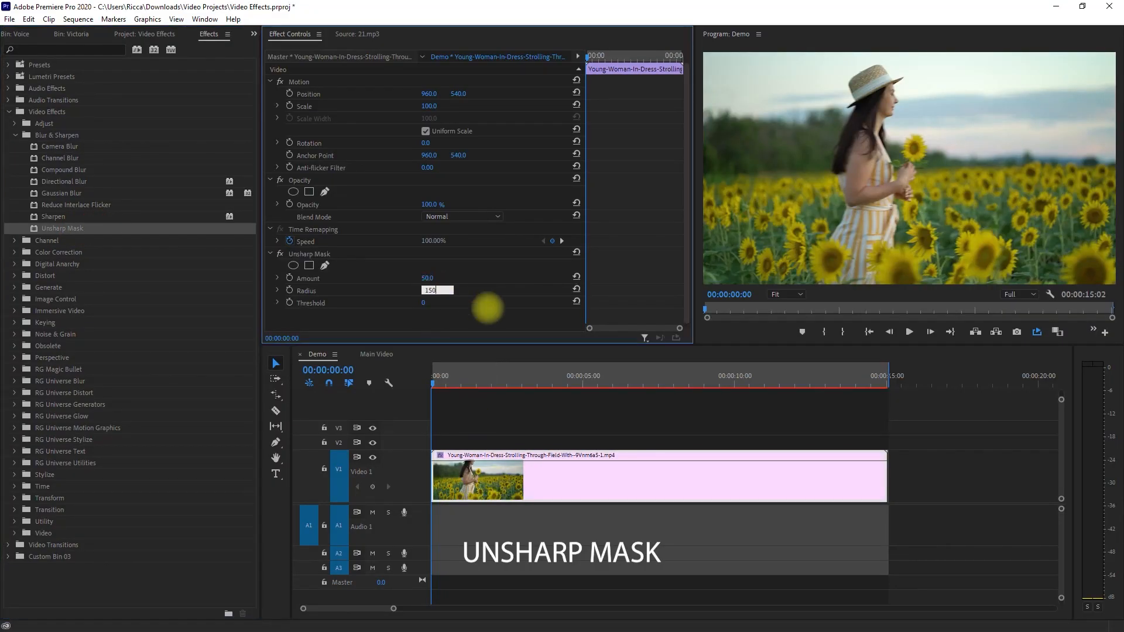
key(Return)
key(space)
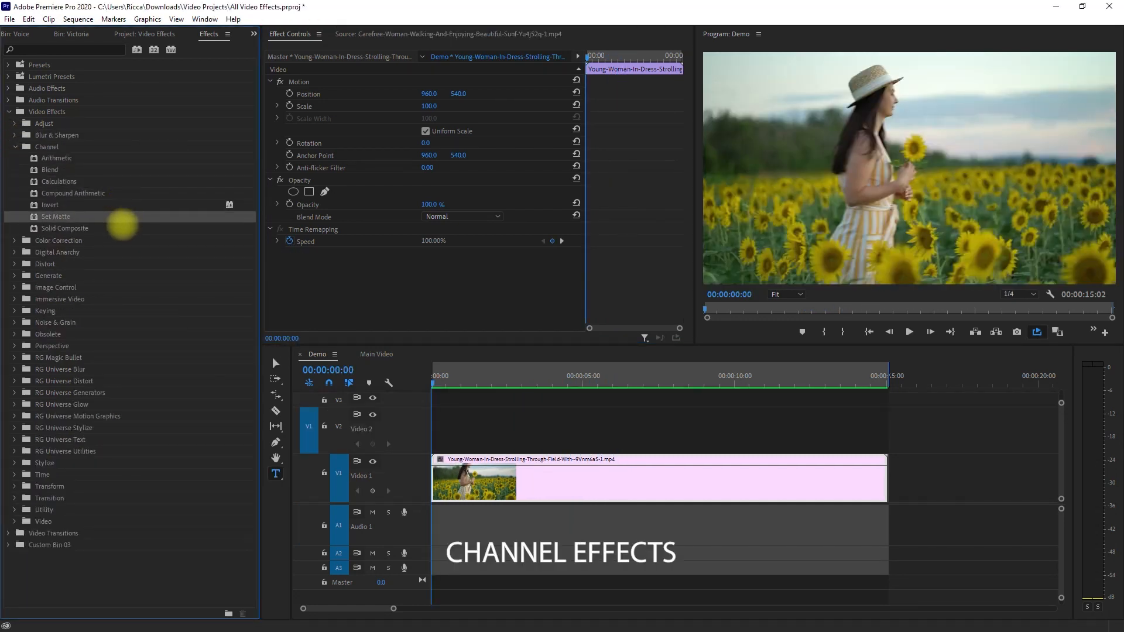
Set the Arithmetic effect to operator Xor with Red Value 253, raise its Blue Value, and preview the playback.
click(120, 228)
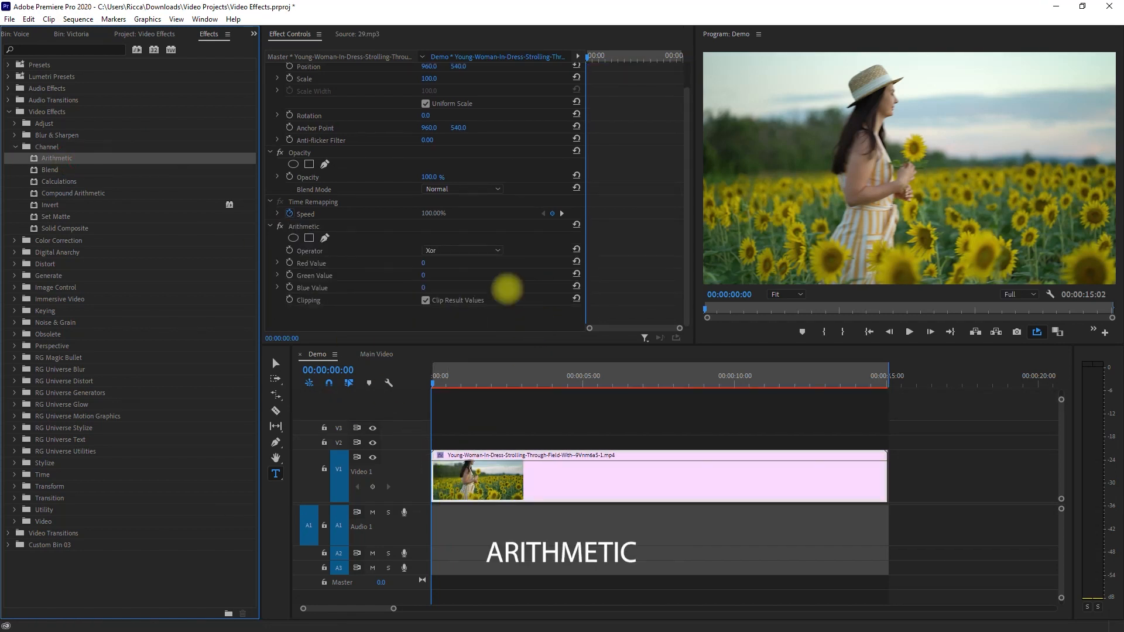
click(494, 250)
click(447, 261)
drag(426, 263, 576, 266)
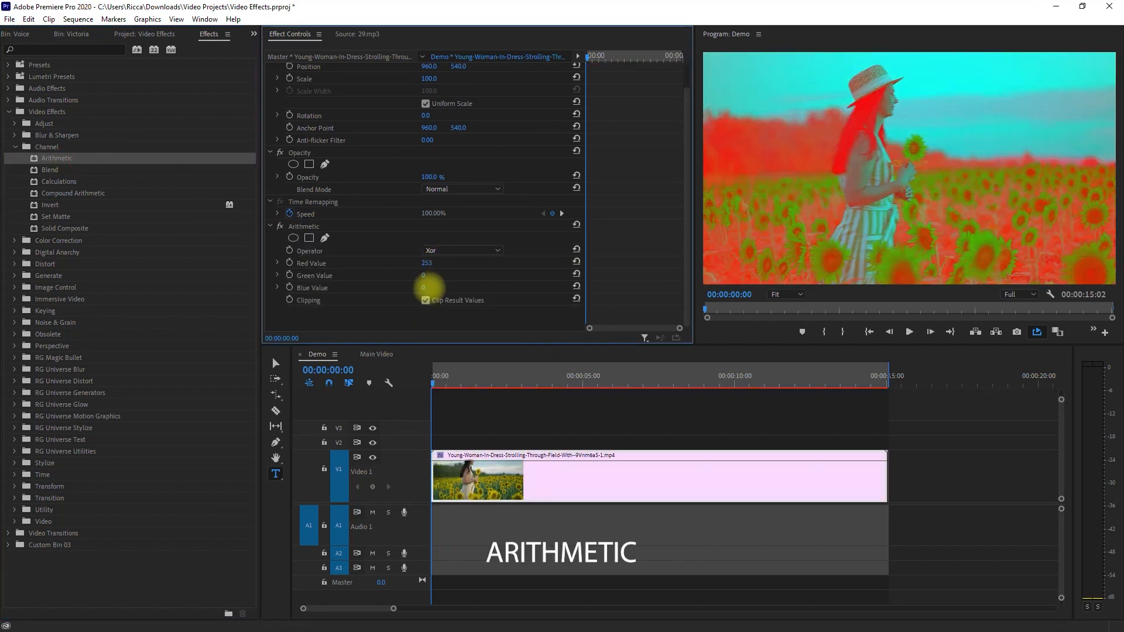
drag(427, 288, 567, 288)
key(space)
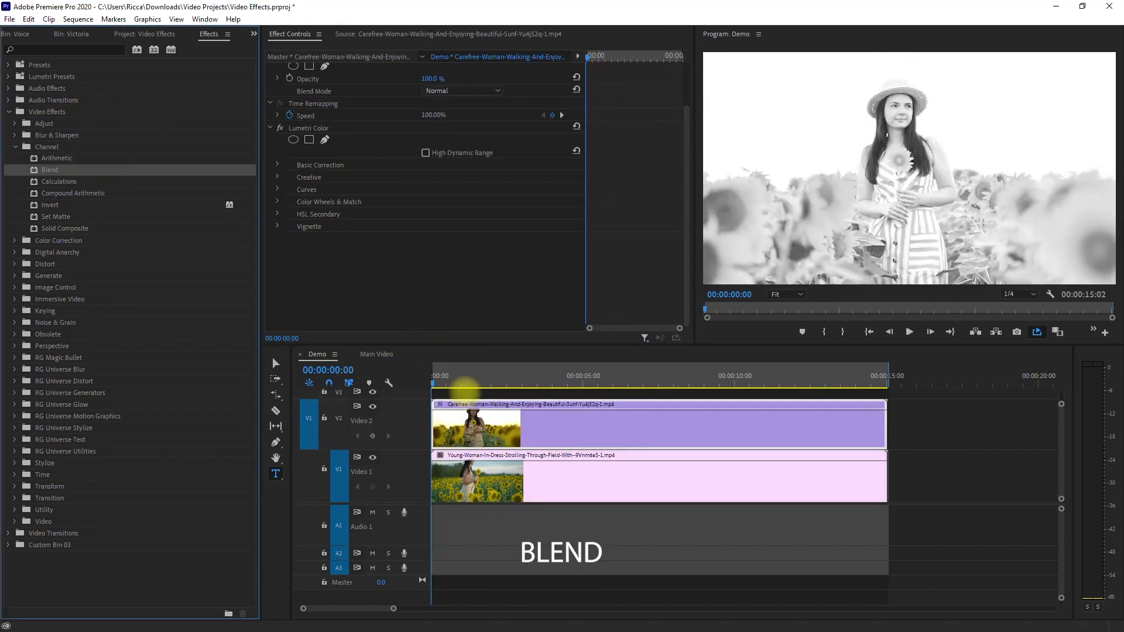
Apply Blend to the black-and-white Video 2 clip with layer Video 1, mode Color Only and Blend With Original 50%, and preview it.
drag(465, 391, 471, 418)
click(465, 262)
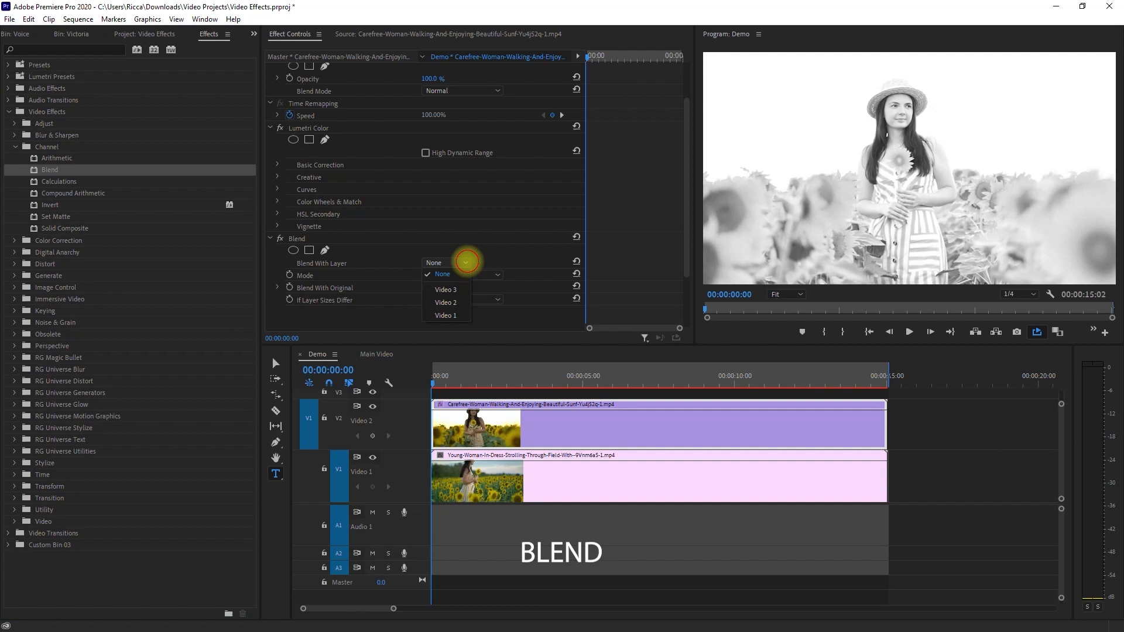
click(453, 288)
click(489, 275)
click(478, 295)
click(436, 287)
text(50)
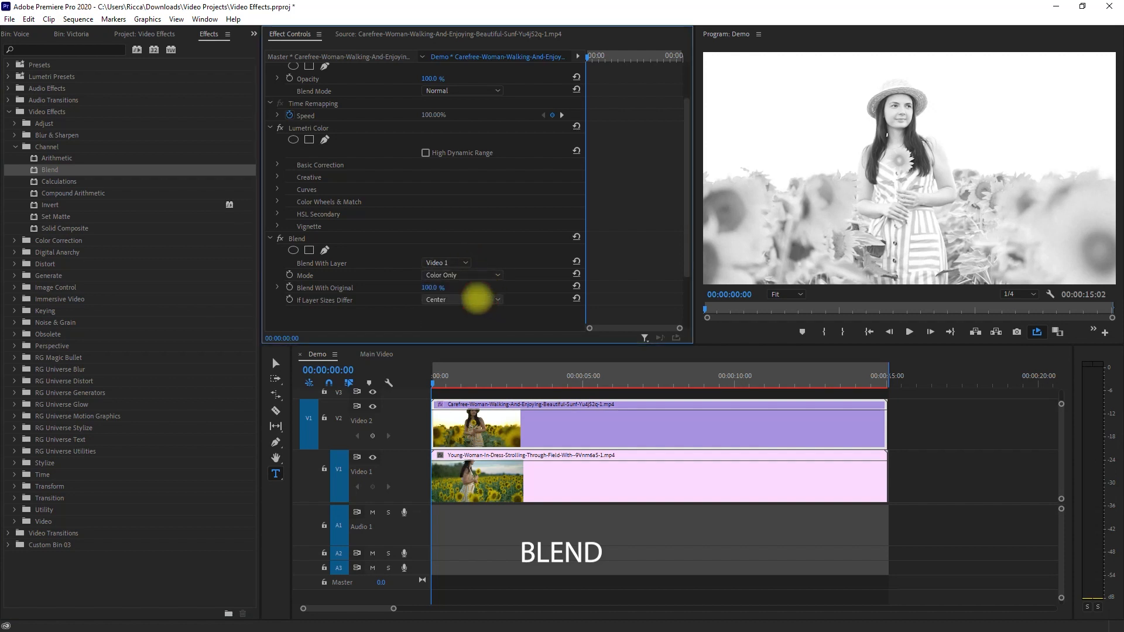
key(Return)
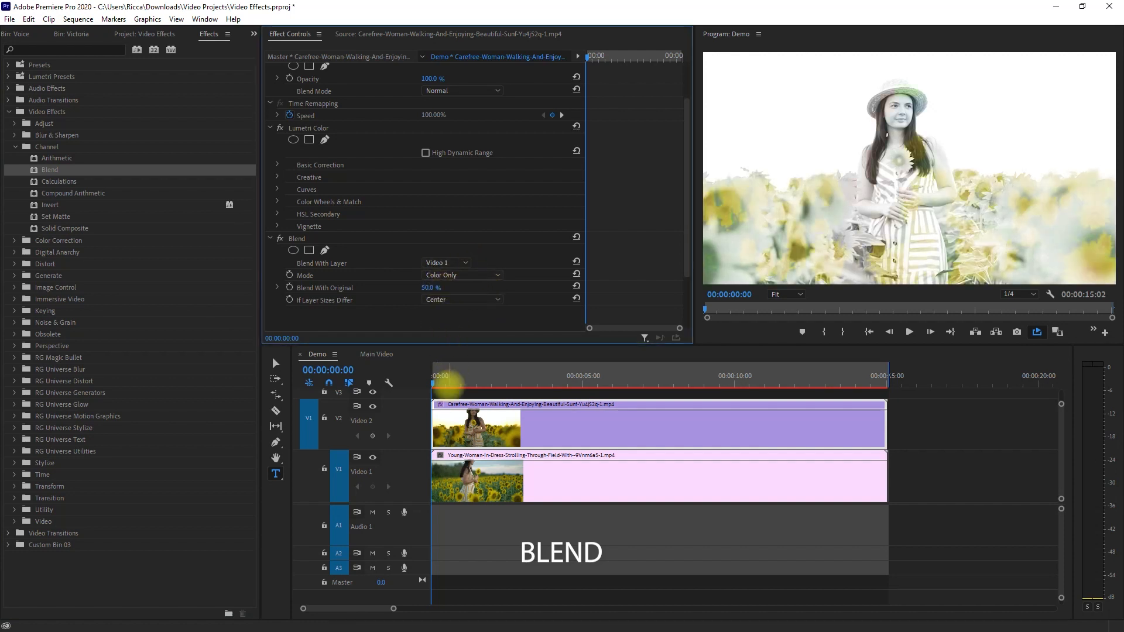
key(space)
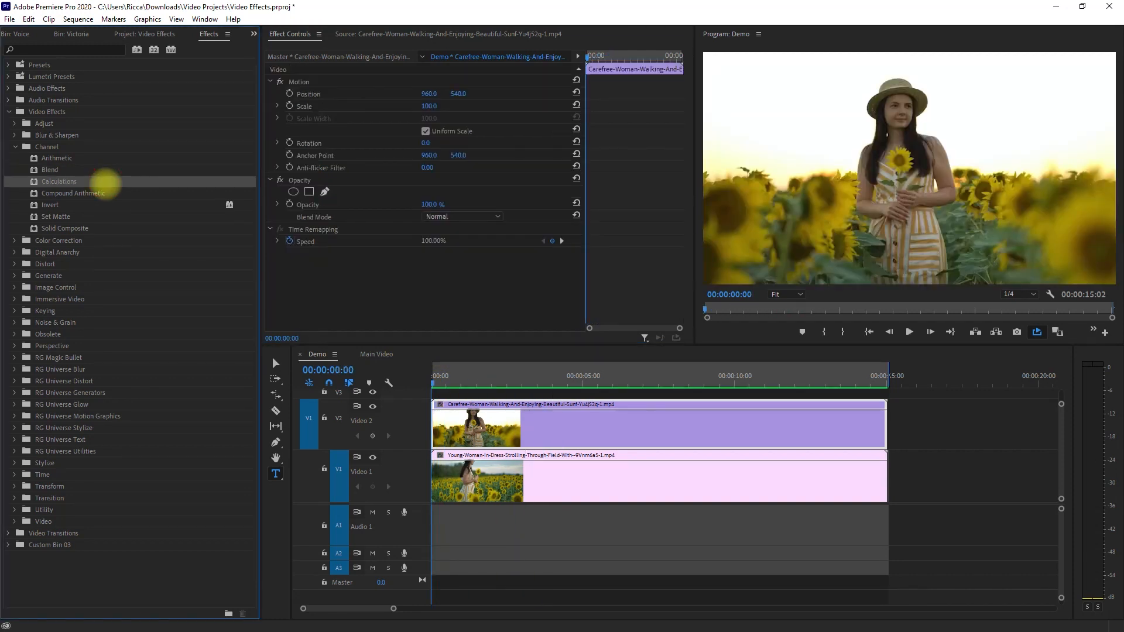
Apply Calculations to the Video 2 clip with Video 1 as Second Layer and Gray as Second Layer Channel.
drag(105, 181, 462, 425)
drag(683, 247, 685, 323)
click(464, 226)
click(447, 278)
click(462, 238)
click(459, 262)
Set the Calculations Second Layer Opacity to 100% and Blending Mode to Screen, and preview the playback.
click(434, 251)
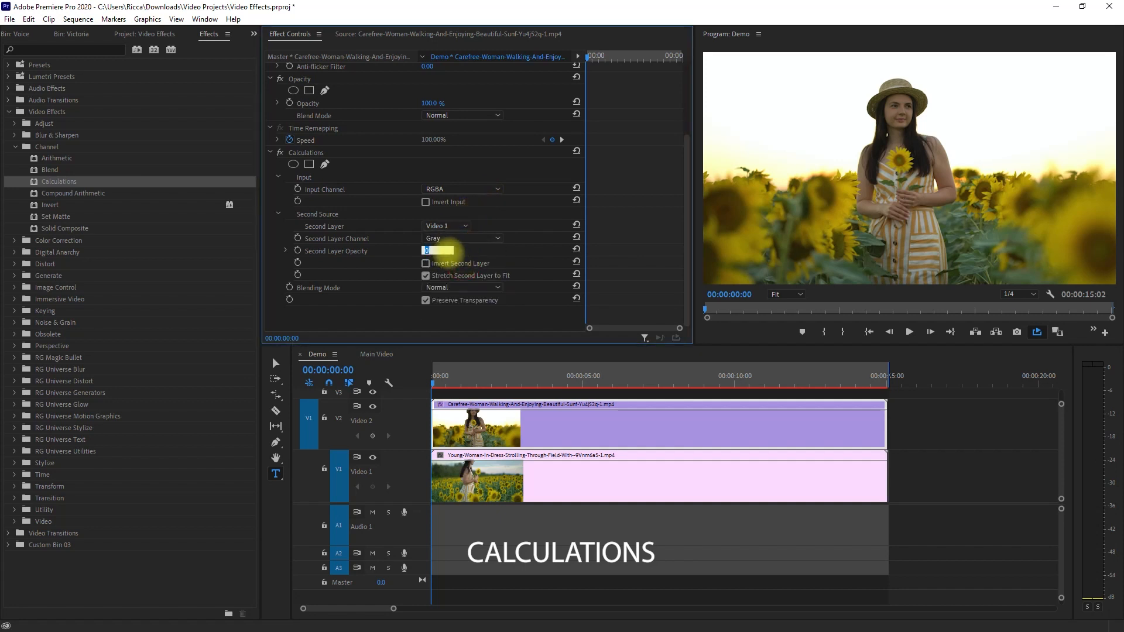
text(100)
key(Return)
click(462, 287)
click(464, 402)
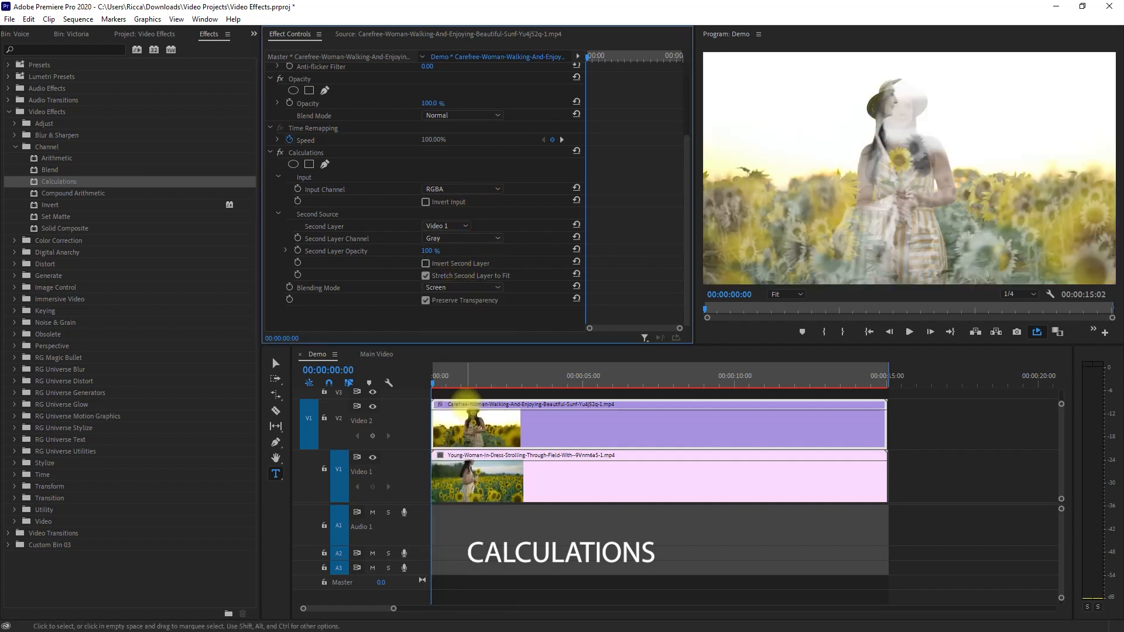
key(space)
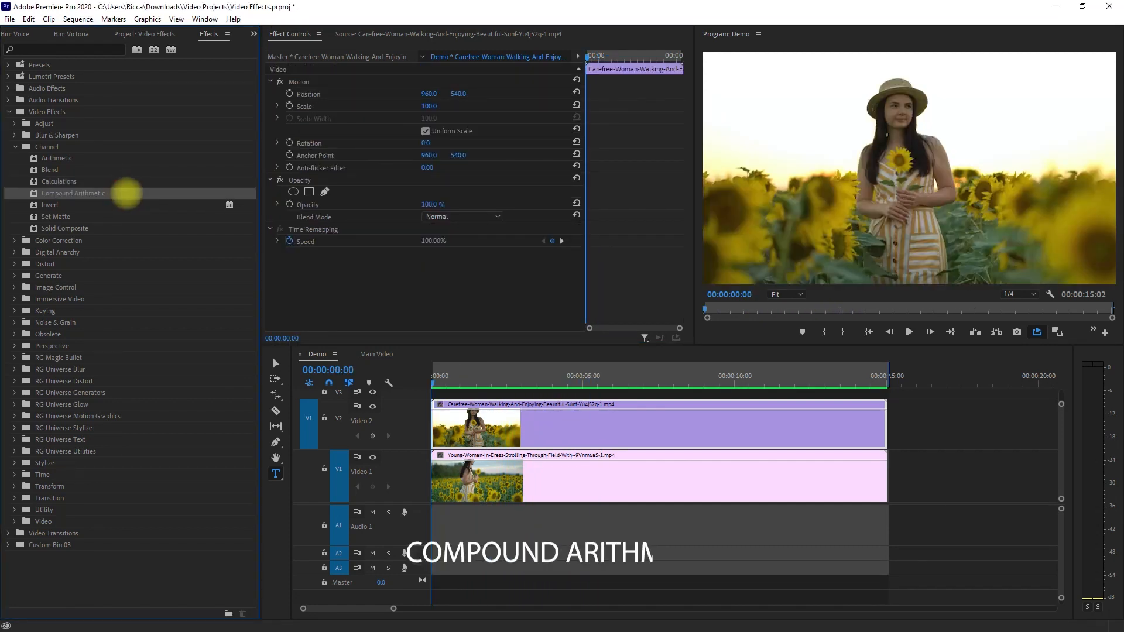
Apply Compound Arithmetic to the Video 2 clip with Video 1 as the Second Source Layer.
drag(123, 192, 470, 408)
scroll(638, 279, down, 1)
click(464, 239)
click(454, 290)
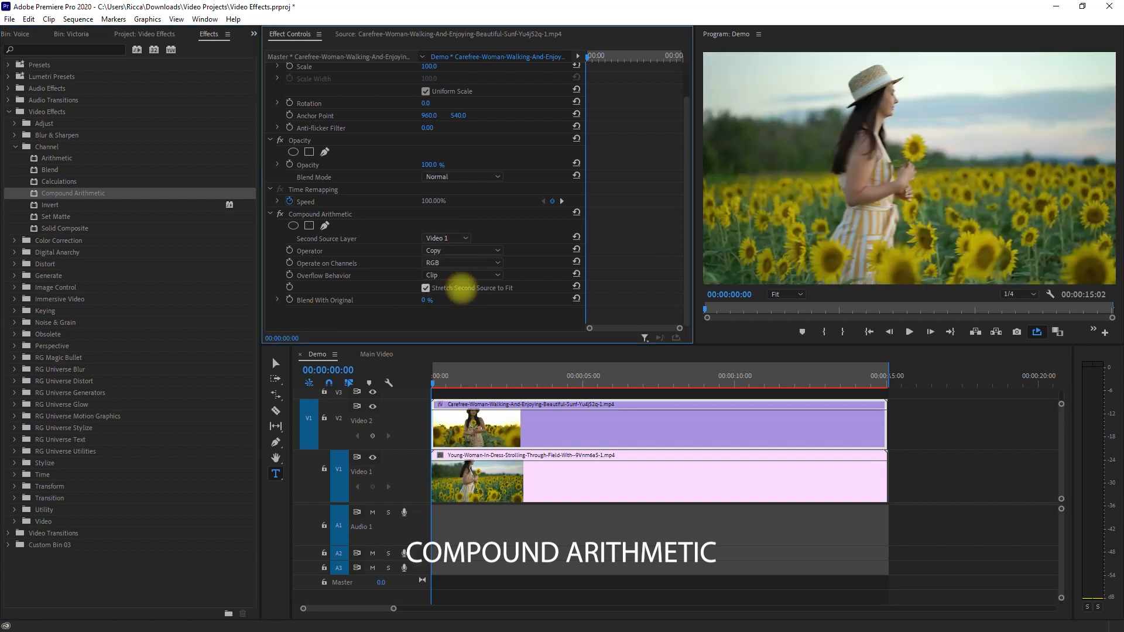
Set the Compound Arithmetic operator to Lighter, keep RGB channels and Clip overflow, and preview the playback.
click(497, 252)
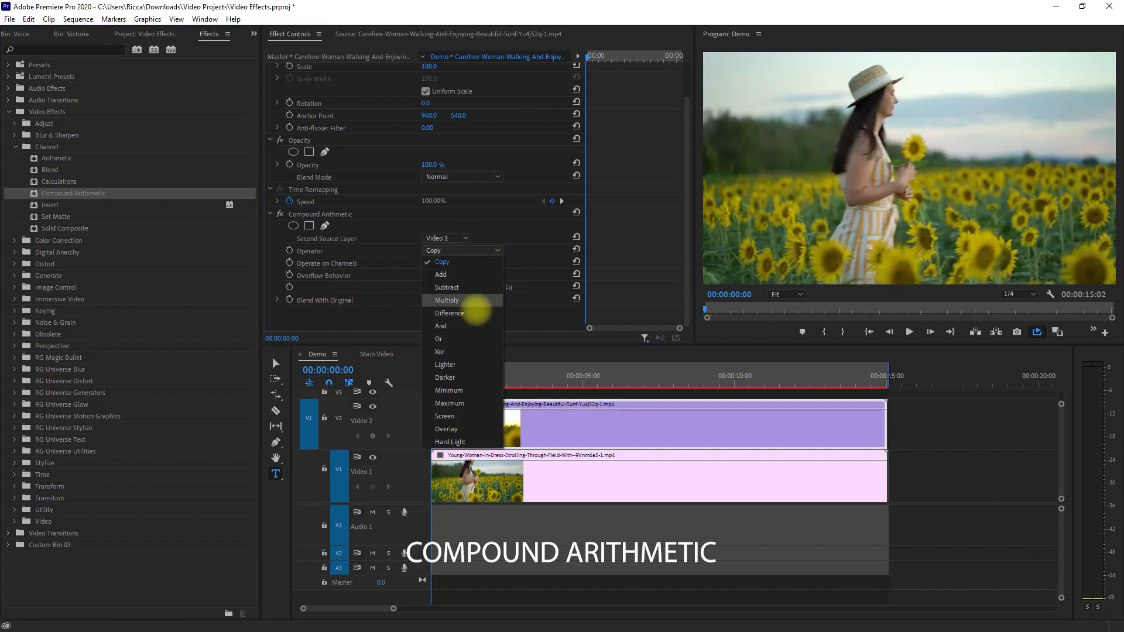
click(471, 358)
click(499, 263)
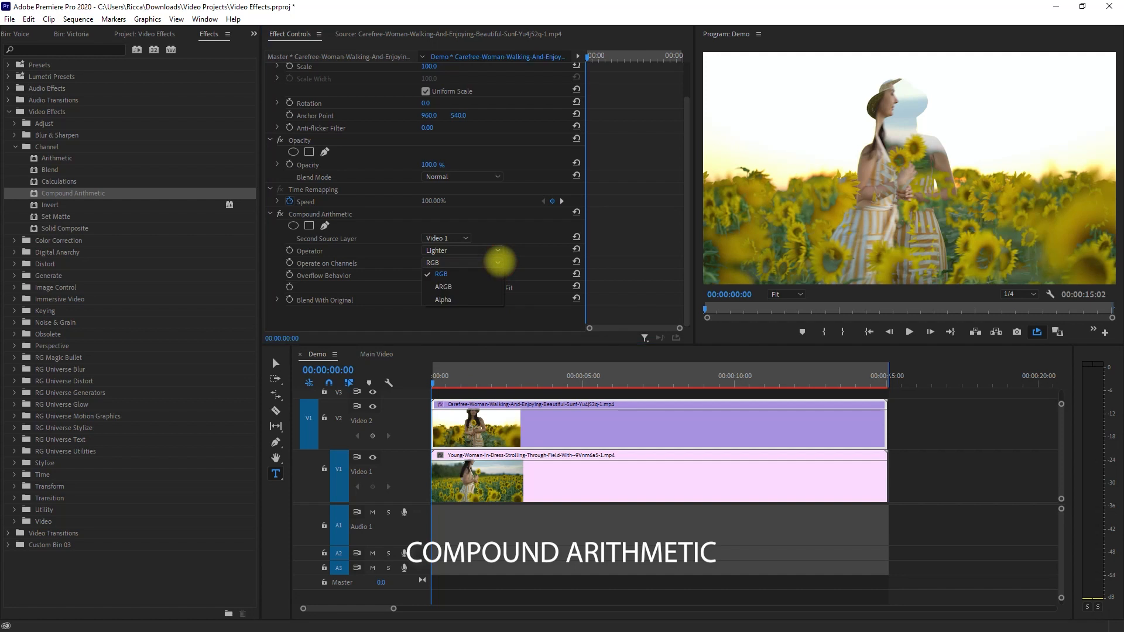
click(498, 263)
click(498, 277)
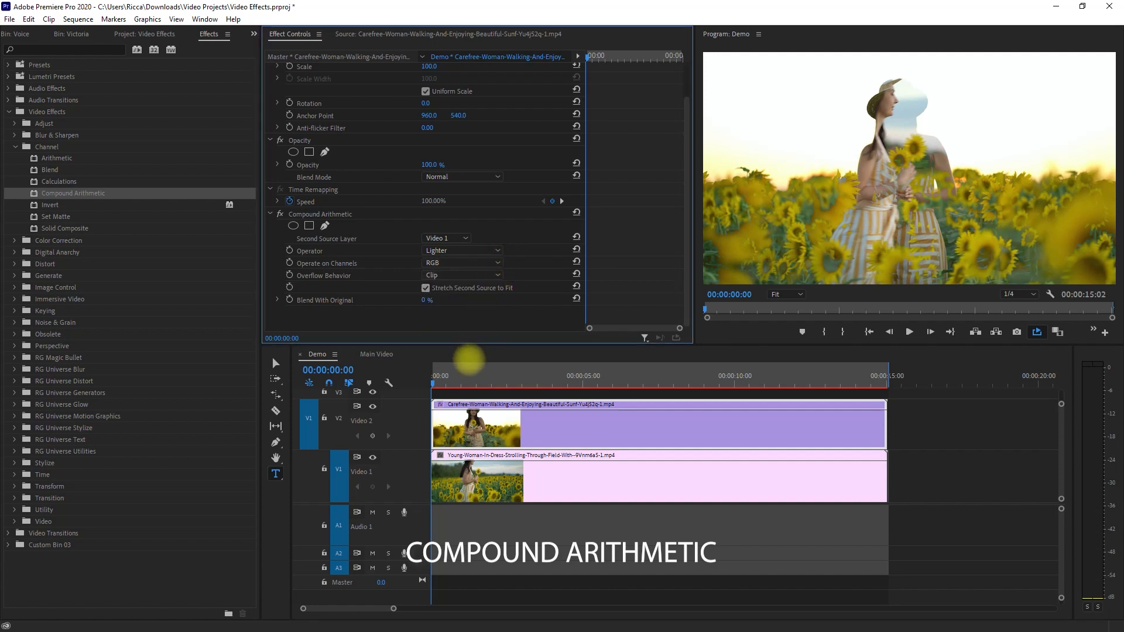
key(space)
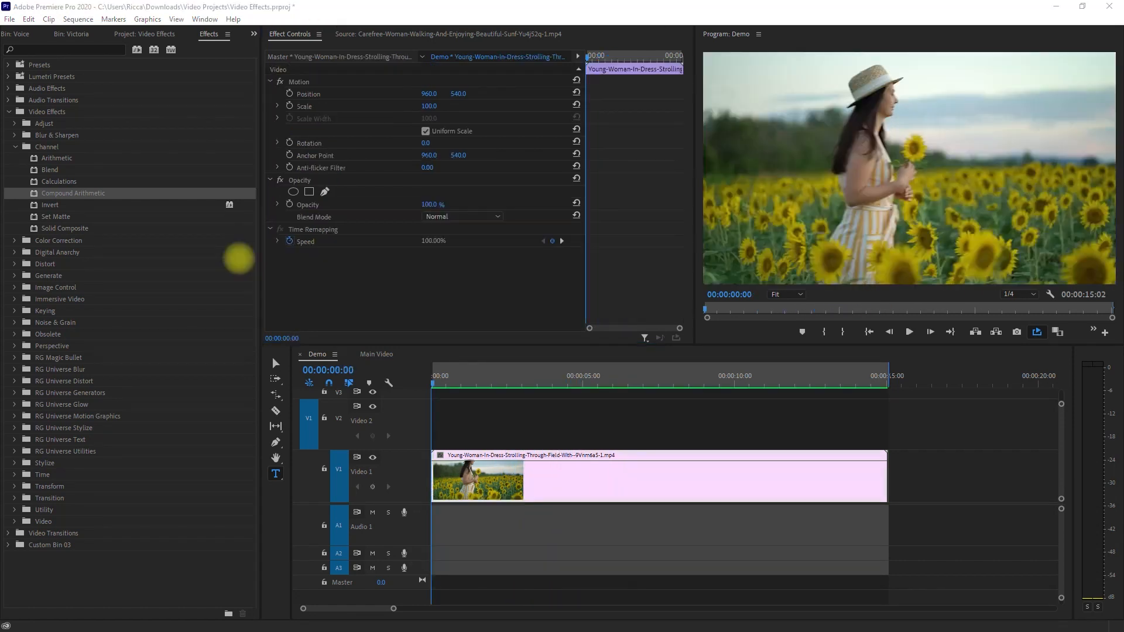
Apply Invert to the sunflower clip and switch its channel through Red, Green and Blue.
drag(103, 202, 468, 483)
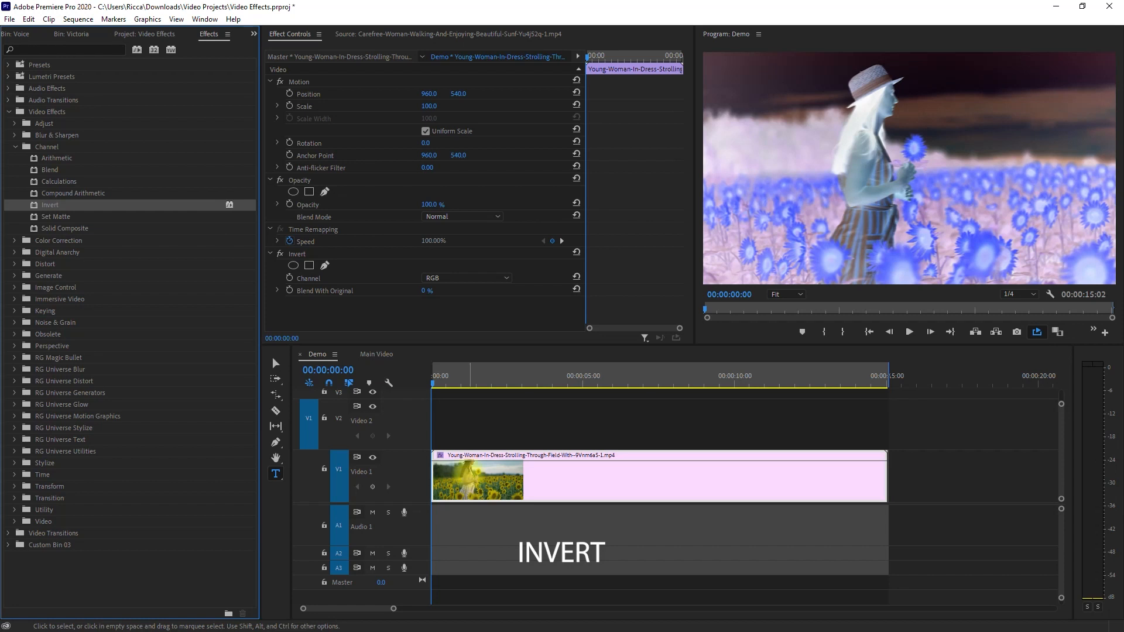
click(498, 275)
click(479, 302)
click(492, 278)
click(479, 313)
click(498, 276)
click(479, 327)
Try the Invert effect on the HLS, Hue and Lightness channels one after another.
click(498, 276)
click(479, 343)
click(492, 278)
click(479, 356)
click(468, 276)
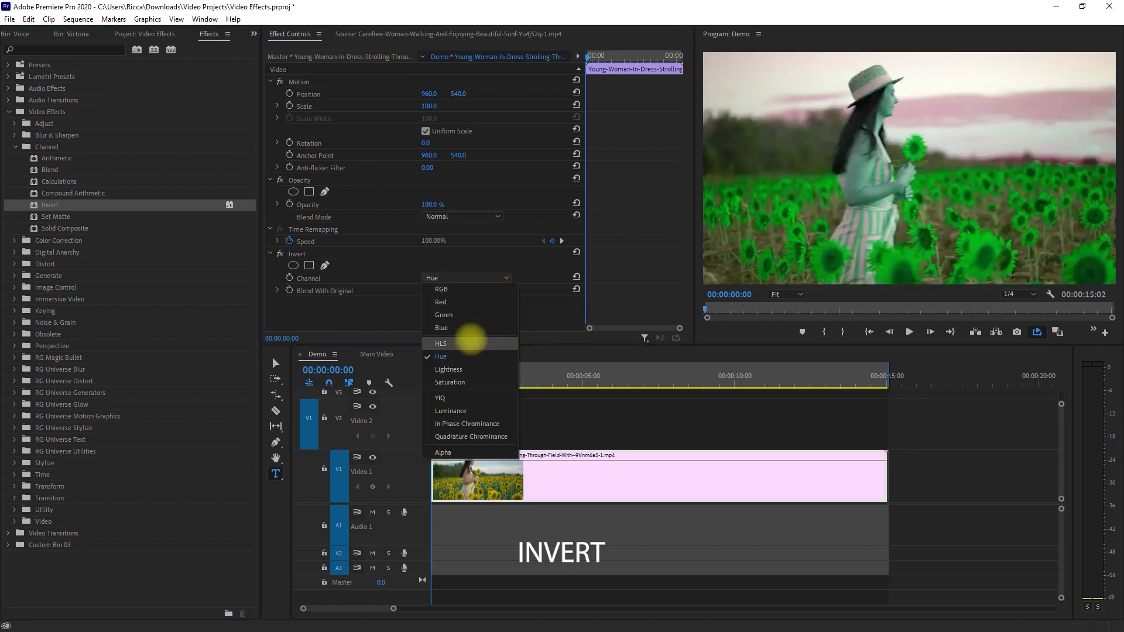
click(479, 369)
Switch the Invert channel to Saturation and on to Quadrature Chrominance, and preview the playback.
click(479, 280)
click(479, 382)
click(479, 280)
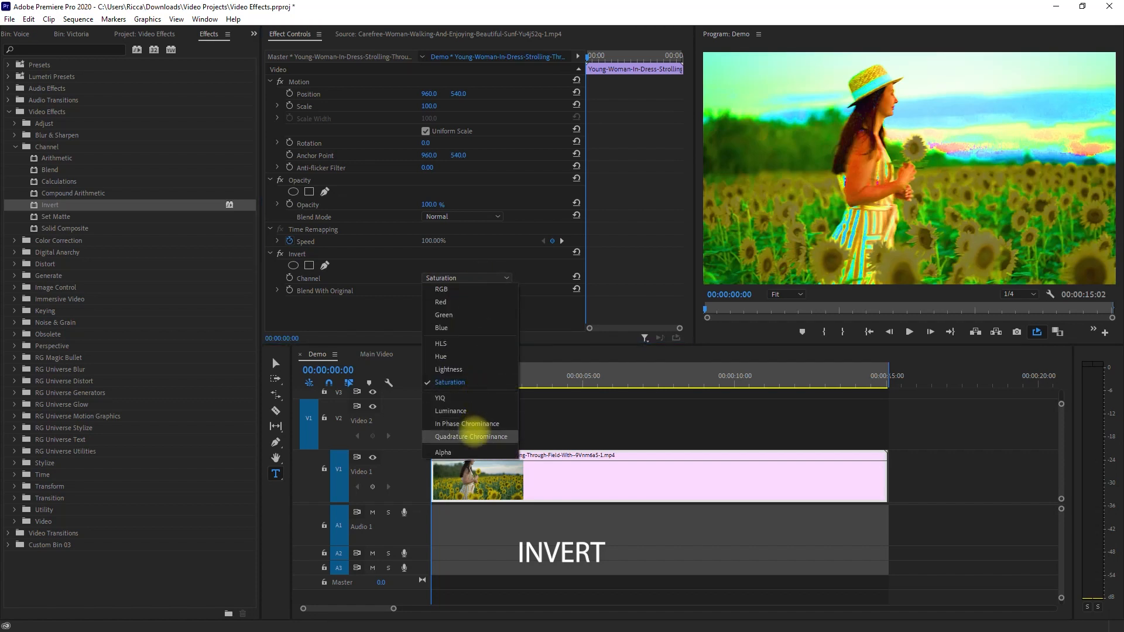
click(471, 437)
key(space)
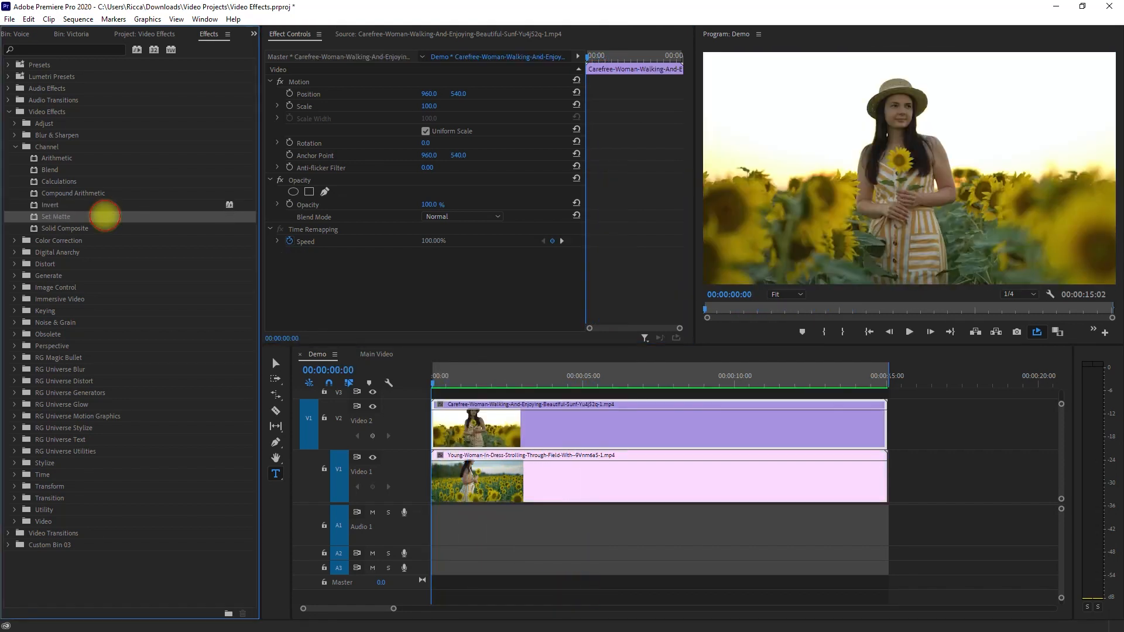
Apply Set Matte to the Video 2 clip, taking the matte from Video 1 and using Luminance for it.
drag(105, 214, 434, 424)
scroll(521, 275, down, 1)
click(462, 243)
click(451, 293)
click(497, 255)
click(468, 316)
Enable Invert Matte in the Set Matte effect and preview the playback.
click(467, 270)
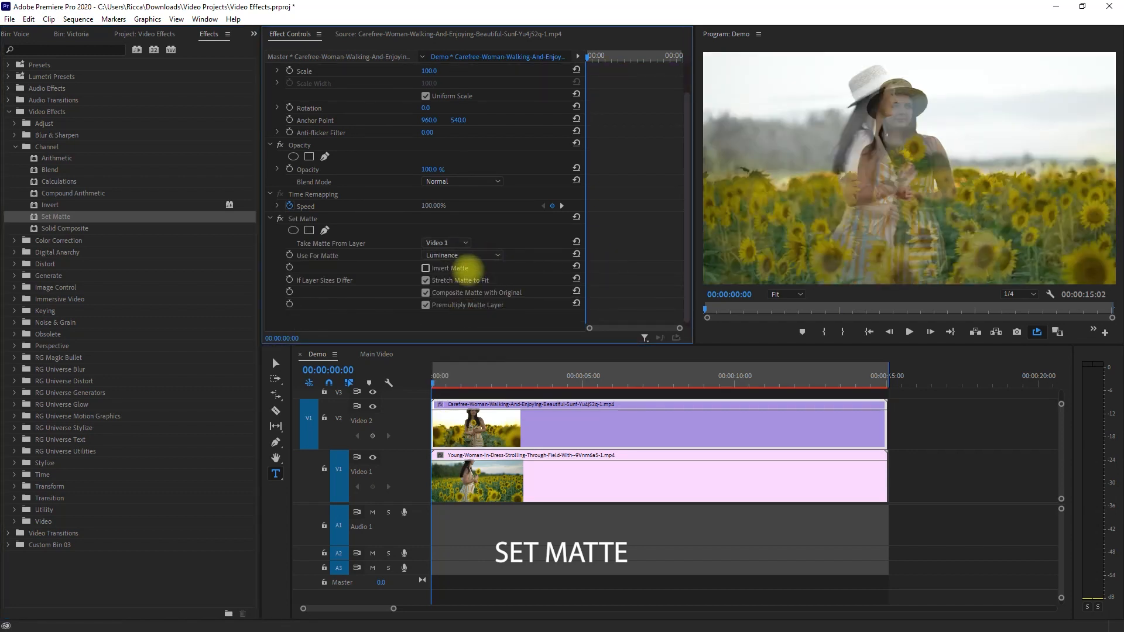
key(ctrl+z)
click(465, 269)
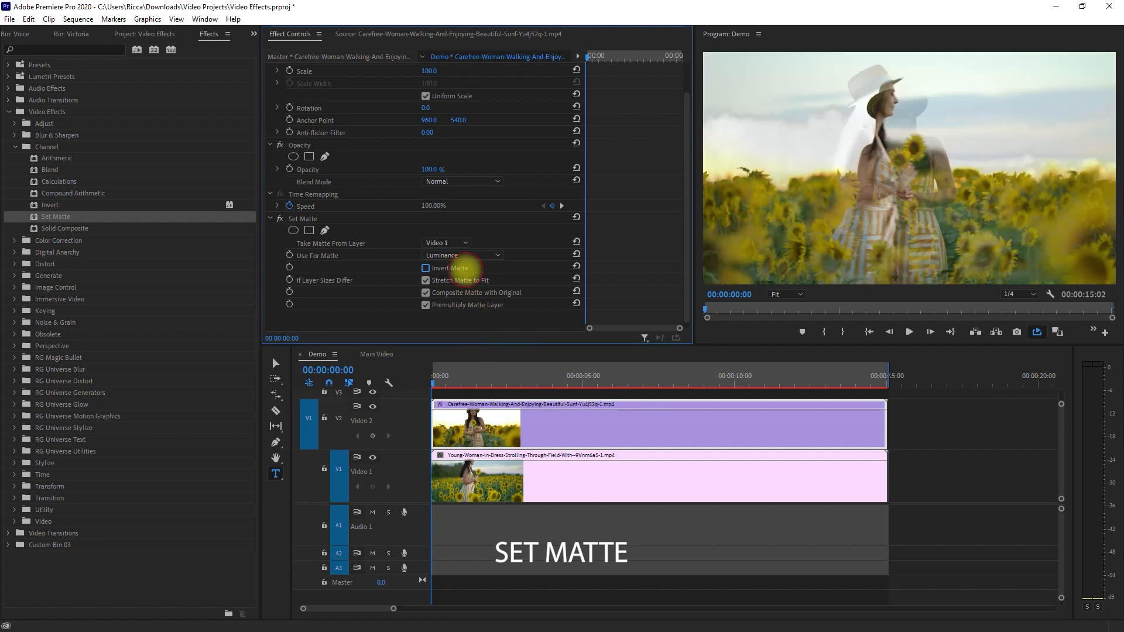
click(471, 356)
key(space)
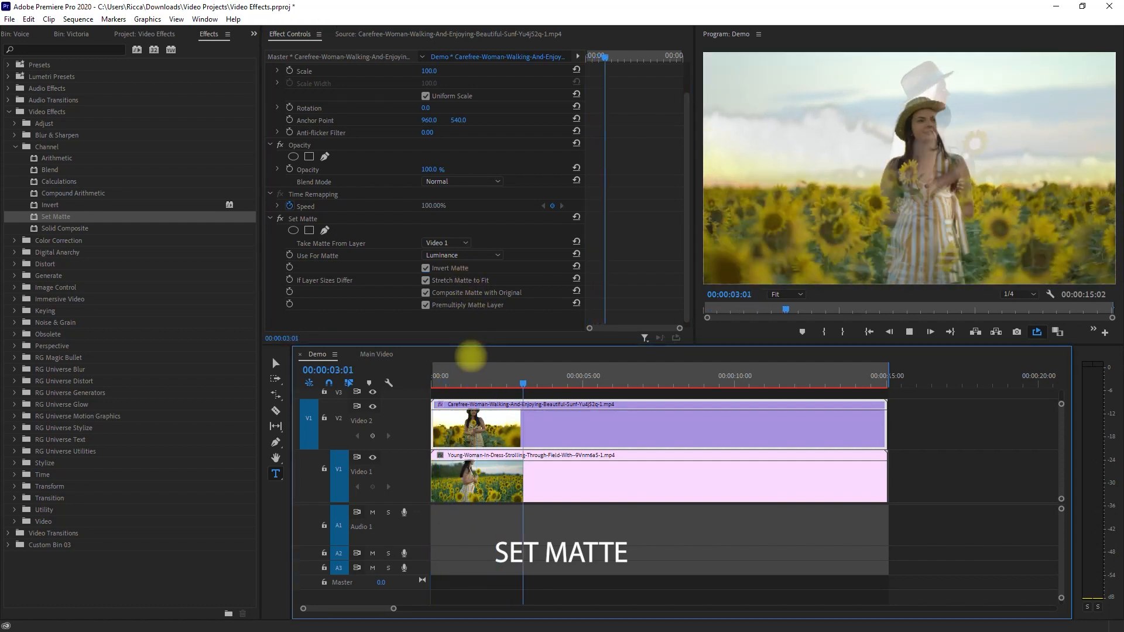
key(space)
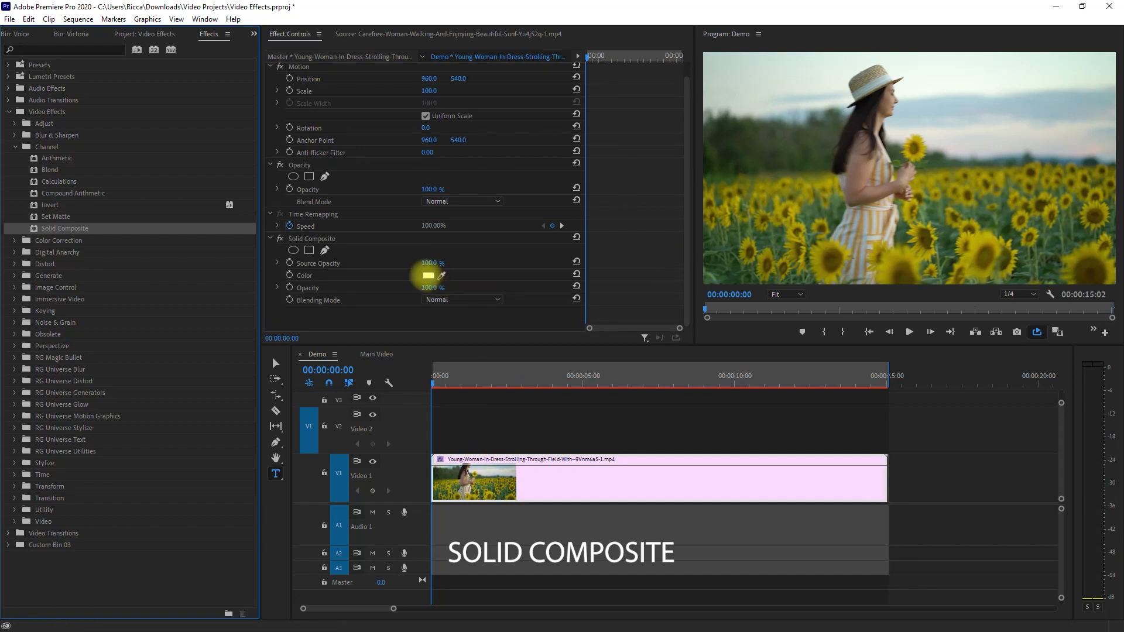
Set the Solid Composite color to red FF0000, change its blending mode from Normal, and preview the playback.
click(429, 278)
click(368, 271)
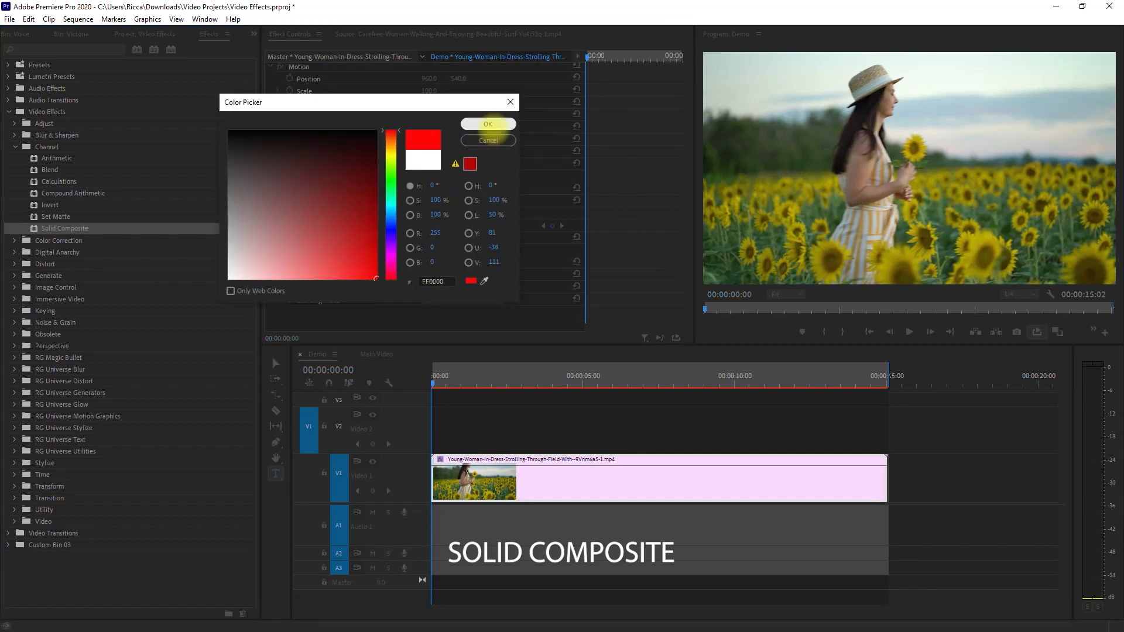
click(488, 124)
click(480, 298)
click(477, 425)
key(space)
Switch the Solid Composite blending mode through Lighten, Difference and Hue to Luminosity, and preview the playback.
click(468, 299)
click(463, 448)
click(481, 300)
click(462, 461)
click(482, 299)
click(461, 465)
click(469, 299)
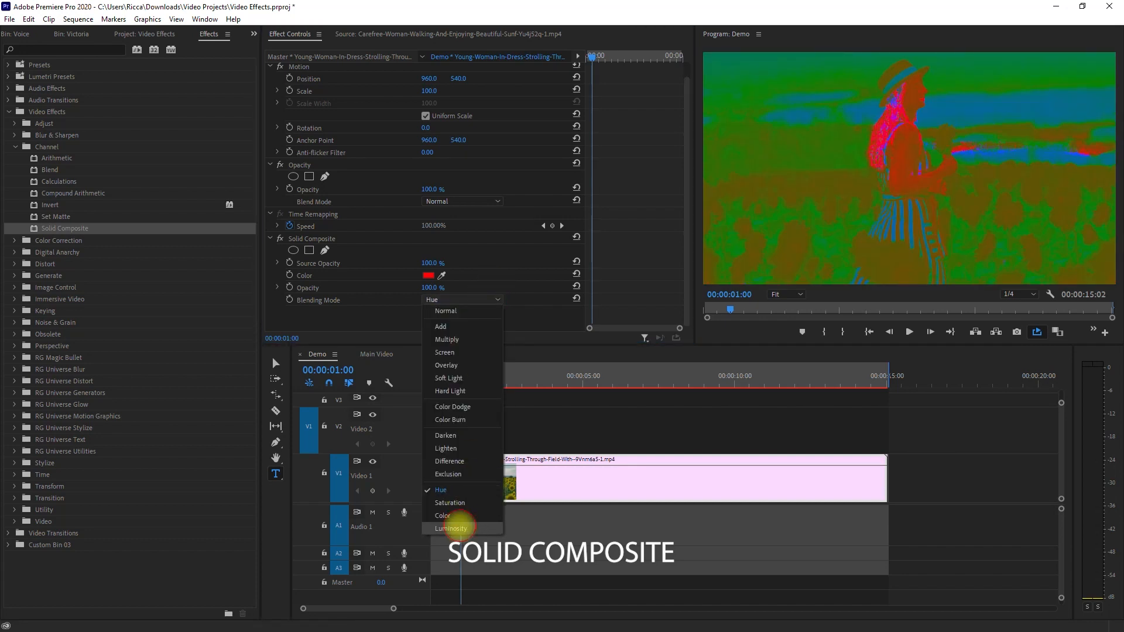
click(450, 529)
key(space)
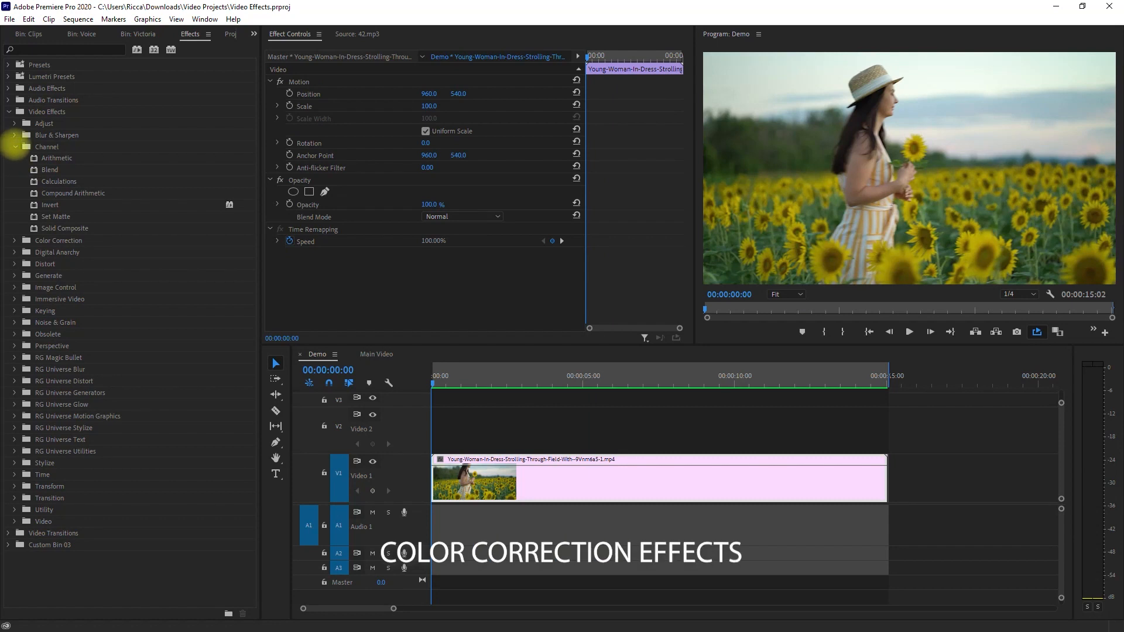
Collapse the Channel effects, expand the Color Correction group, and apply ASC CDL to the sunflower clip.
click(14, 148)
click(14, 159)
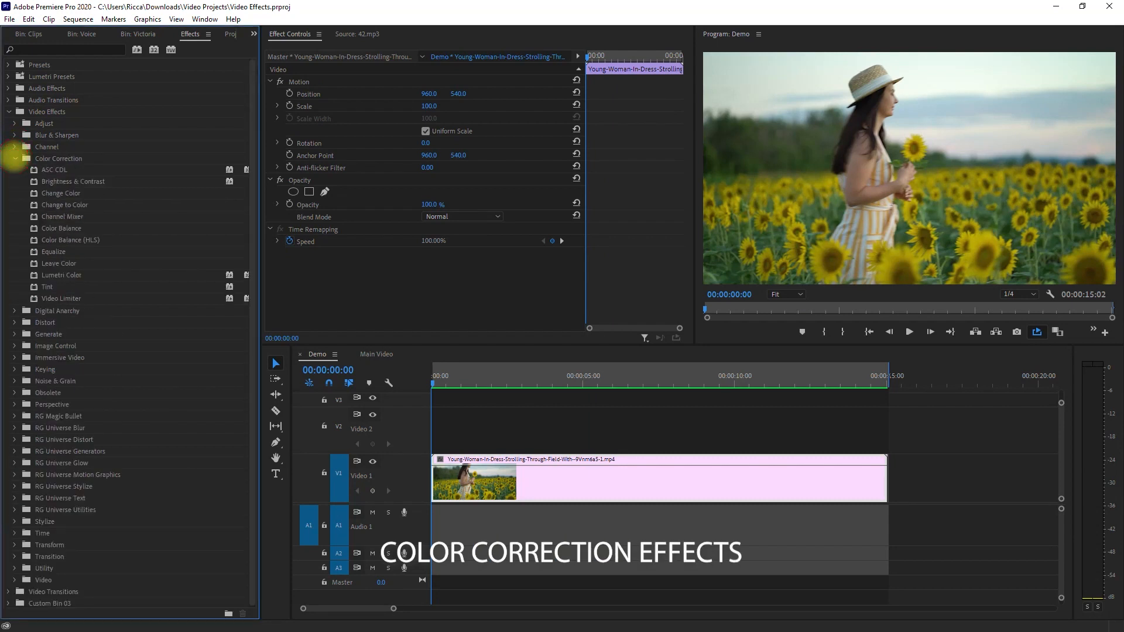
click(123, 299)
click(117, 169)
drag(116, 169, 471, 462)
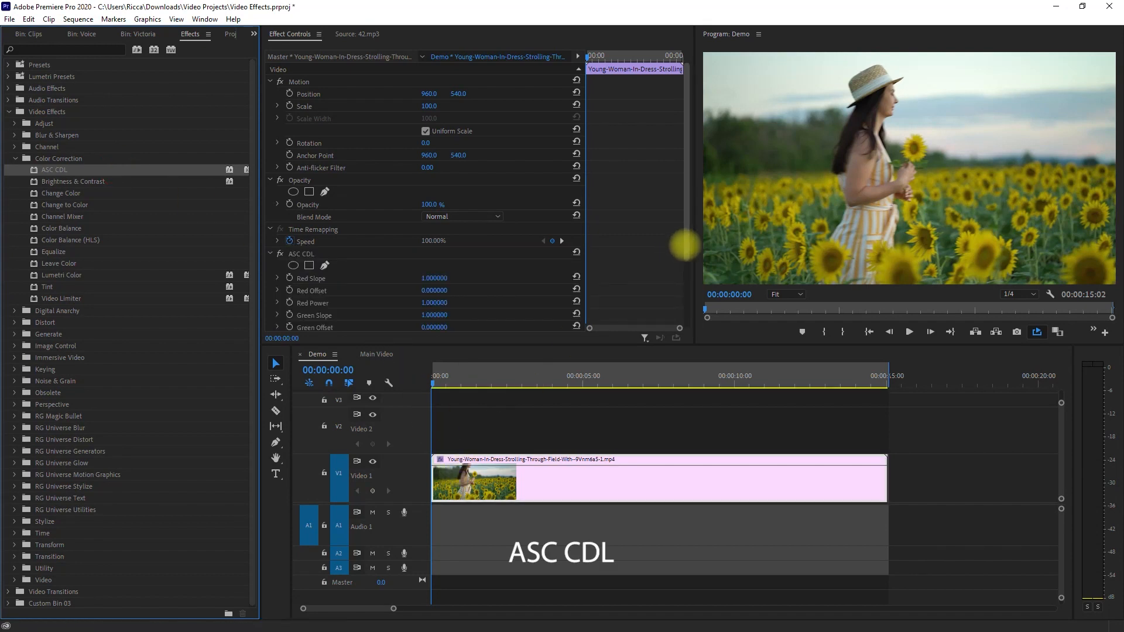
Try changing the ASC CDL Red Offset and setting Green Offset to 1, resetting each to its default.
drag(684, 245, 685, 313)
key(Return)
click(576, 200)
click(434, 238)
text(1)
key(Return)
click(576, 237)
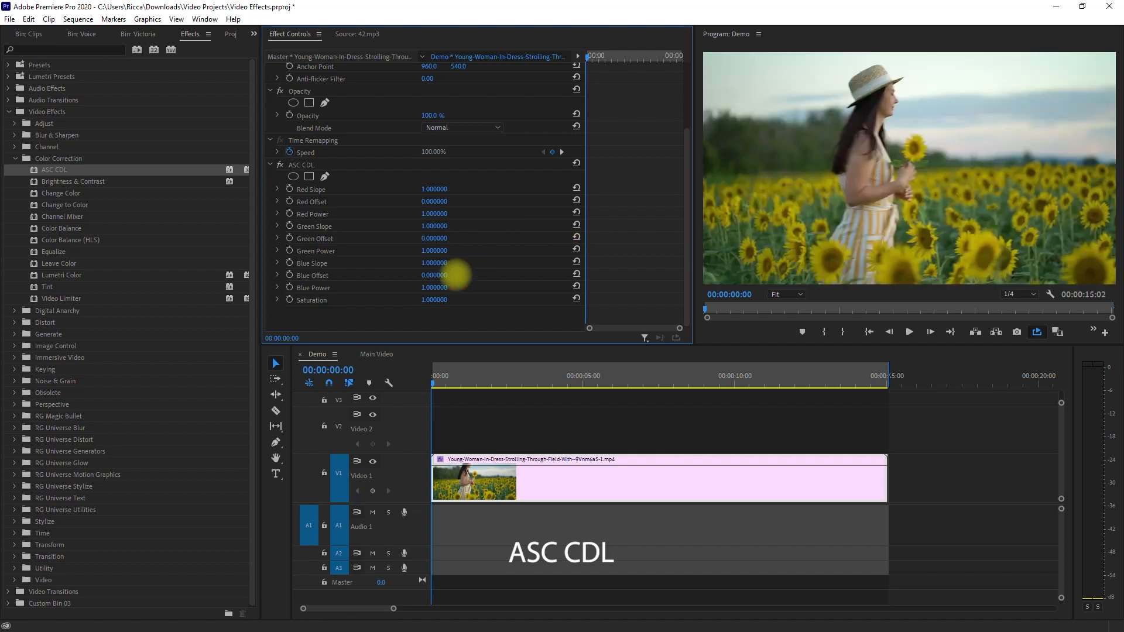
Try a Blue Offset of 1 in the ASC CDL effect and reset it.
click(444, 276)
text(1)
key(Return)
click(576, 273)
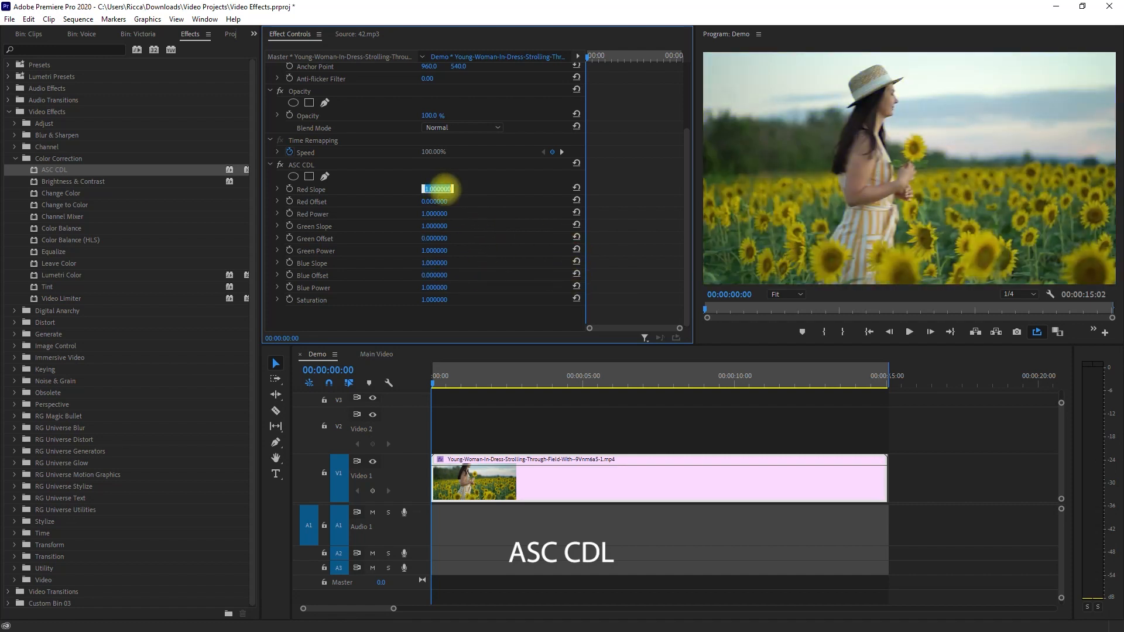
Try a value of 2 for Red Slope and further slope and power settings in ASC CDL, resetting each one.
text(2)
key(Return)
click(576, 187)
drag(436, 213, 488, 227)
text(2)
key(Return)
click(576, 225)
text(2)
key(Return)
click(576, 248)
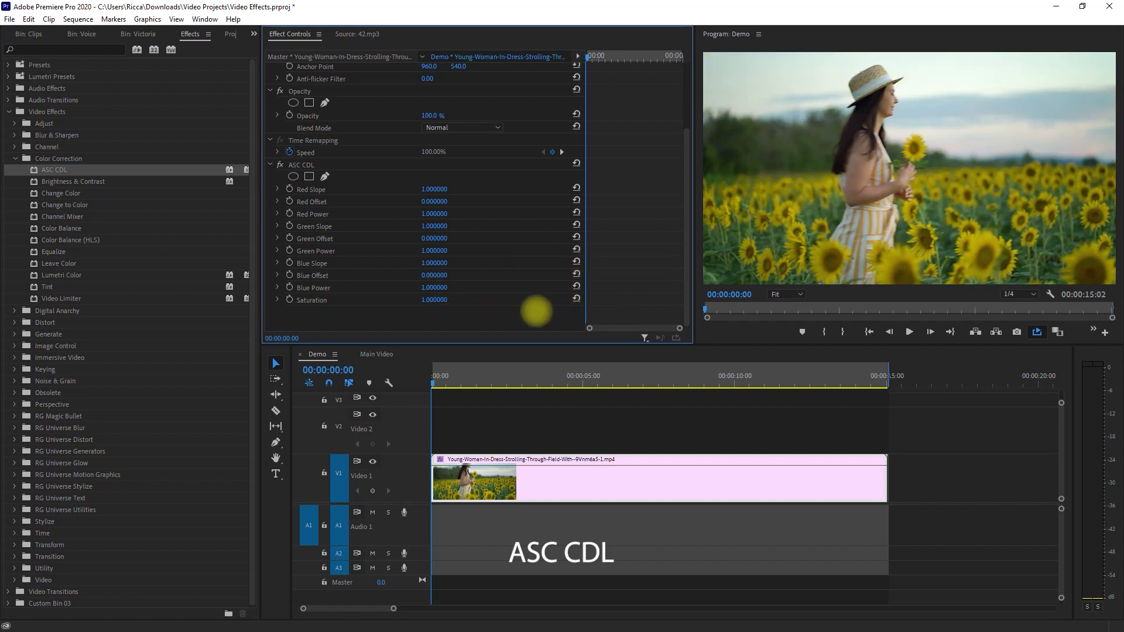
Apply Brightness & Contrast to the sunflower clip, set Brightness to 40, and preview the playback.
click(116, 181)
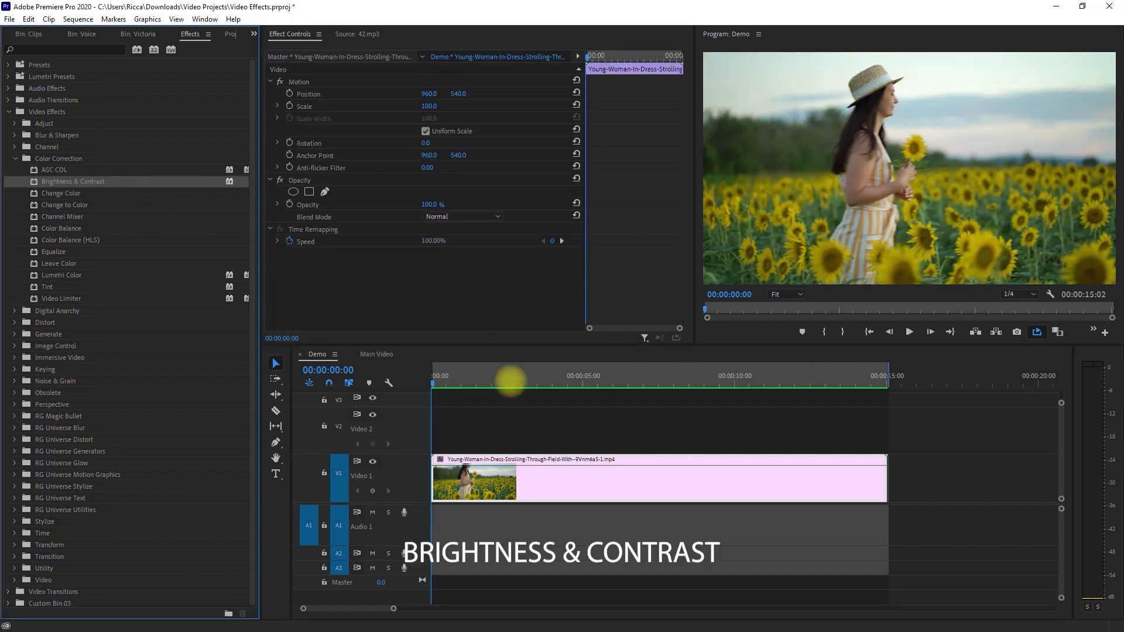
drag(510, 381, 507, 485)
click(430, 278)
text(40)
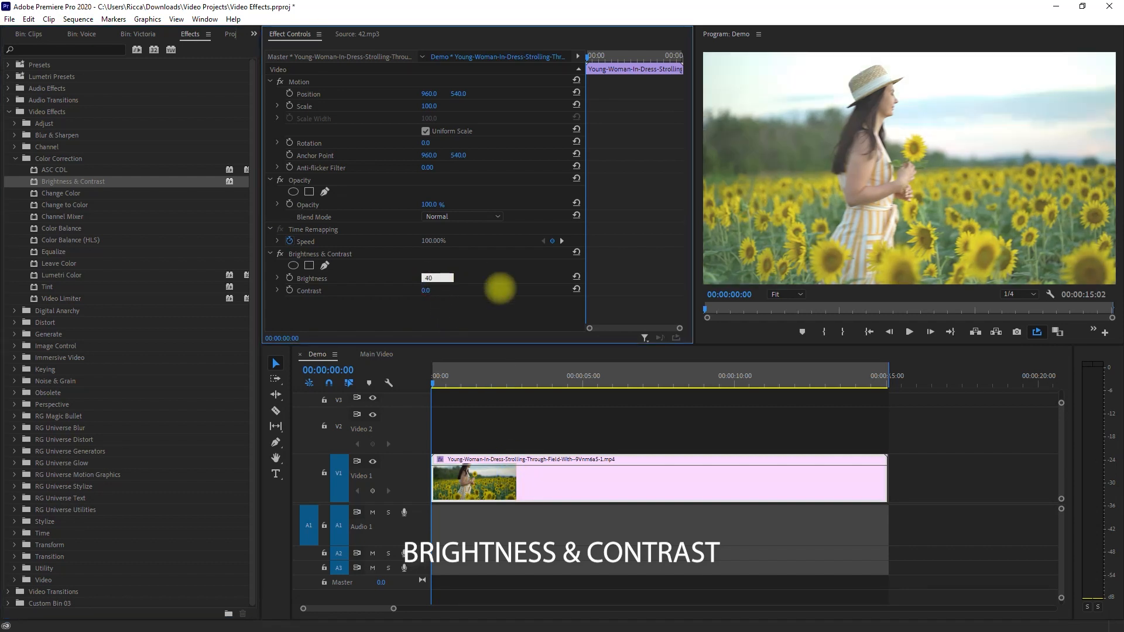
key(Return)
key(space)
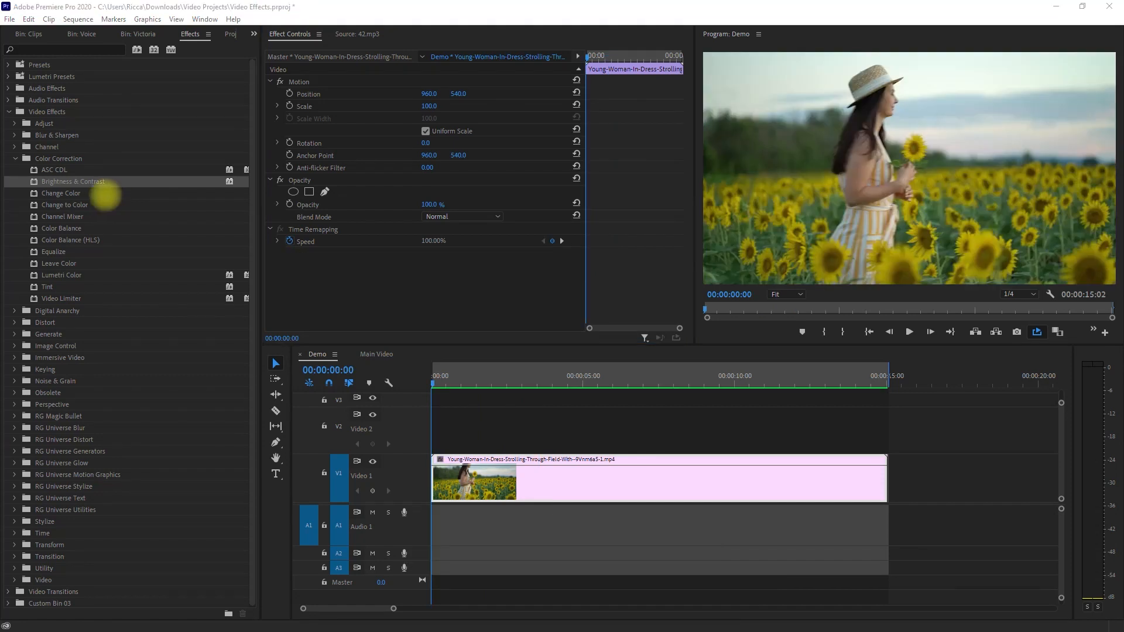
Apply Change Color to the clip with Hue Transform -110 and Saturation Transform -30, sampling a sunflower's yellow as Color To Change.
drag(100, 192, 471, 463)
scroll(521, 276, down, 2)
click(436, 232)
click(442, 269)
click(980, 245)
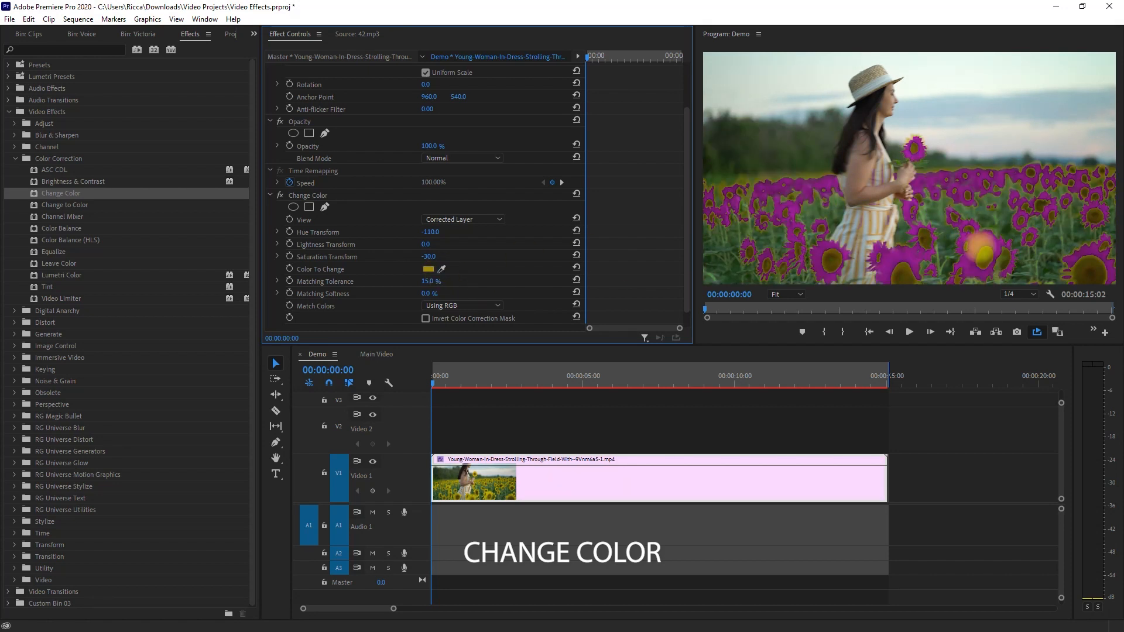
Increase the Matching Tolerance of Change Color and preview the playback.
drag(445, 282, 468, 282)
click(493, 436)
key(space)
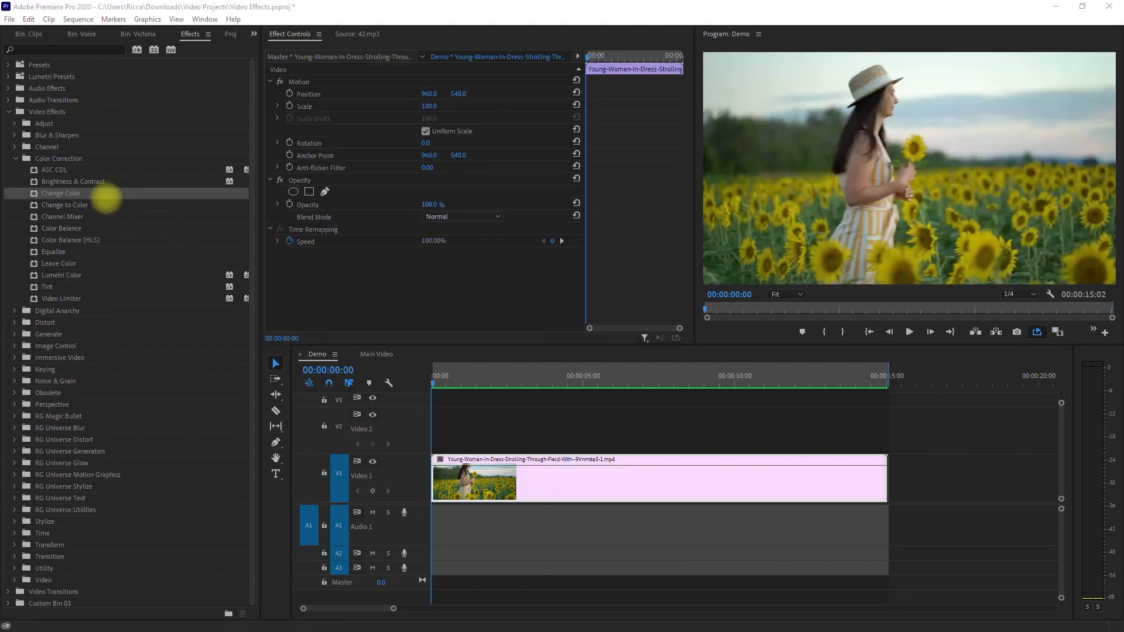
Apply Change to Color to the clip and sample the yellow of a sunflower as the From color.
click(108, 204)
drag(257, 277, 468, 468)
scroll(685, 246, down, 3)
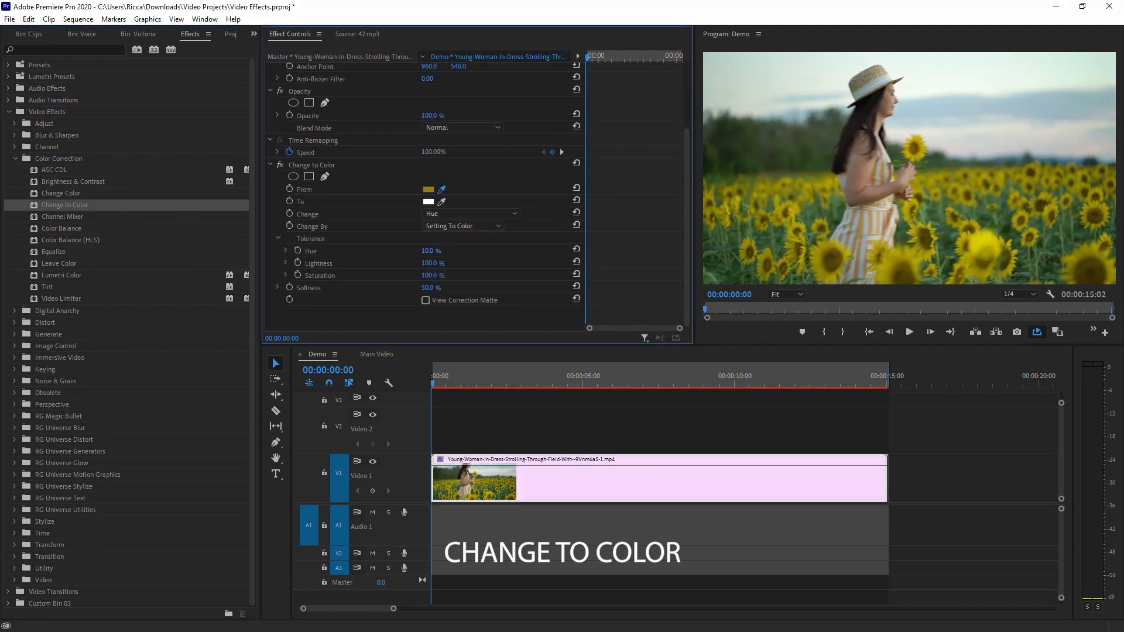
click(986, 243)
Sample the sky as the To color, set Change By to Transforming To Color with Lightness and Saturation tolerance at 50%, and preview.
click(441, 202)
click(913, 113)
click(498, 226)
click(490, 249)
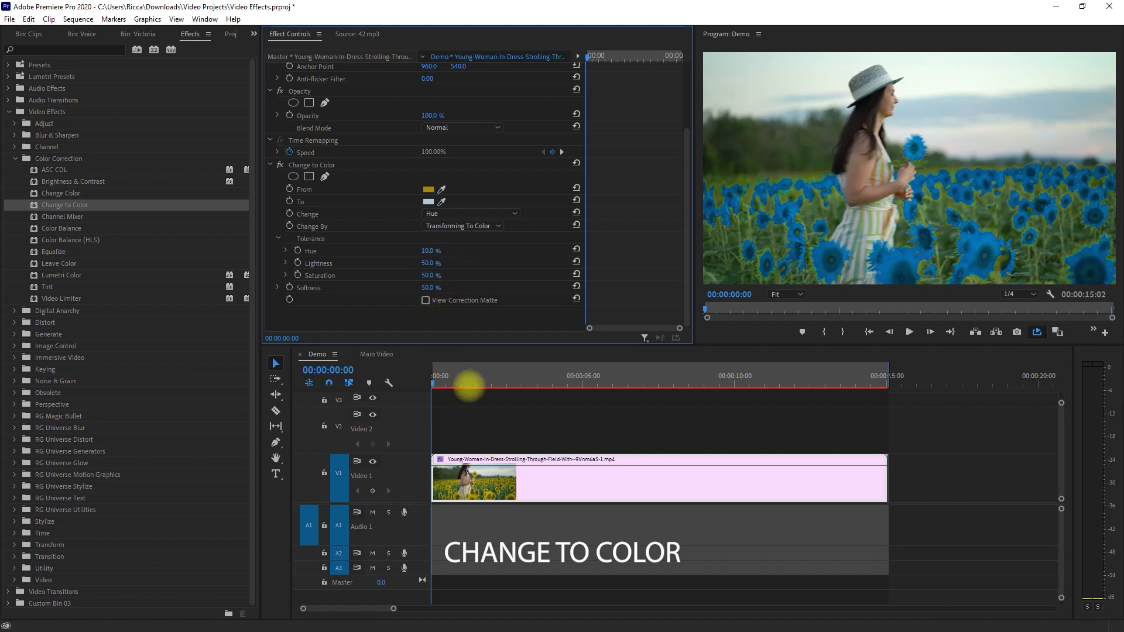
key(space)
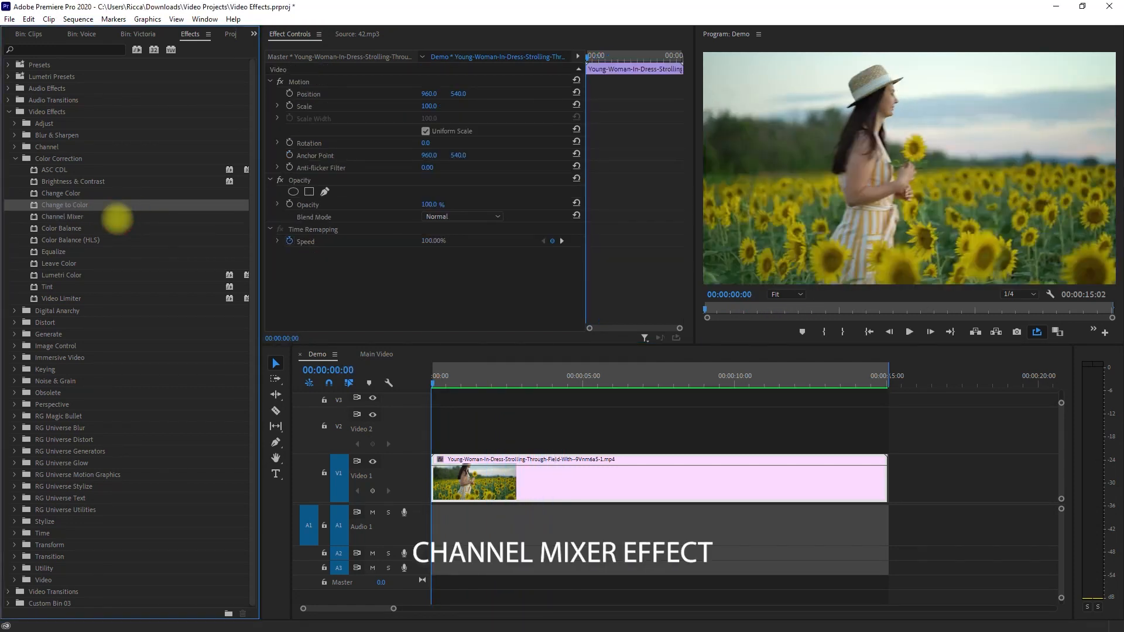
Apply the Channel Mixer effect to the sunflower clip.
click(116, 216)
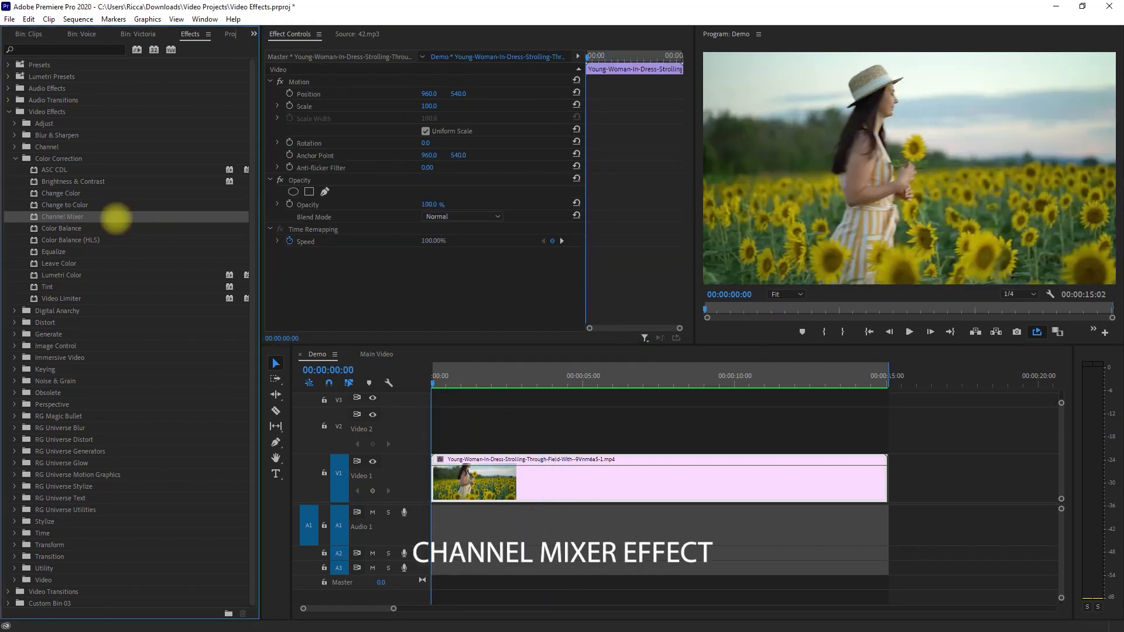
drag(119, 217, 465, 480)
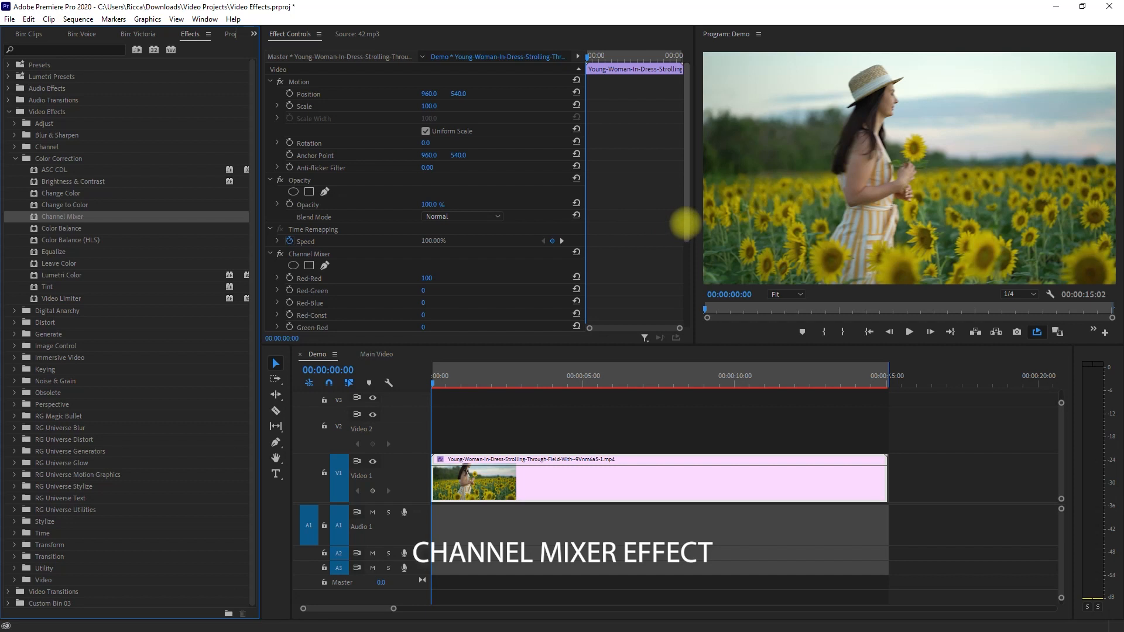
scroll(685, 234, down, 3)
Try changing Red-Red to 200, then Green-Green, Blue-Blue and the Monochrome option in Channel Mixer, restoring each default.
drag(431, 158, 321, 158)
drag(433, 150, 437, 151)
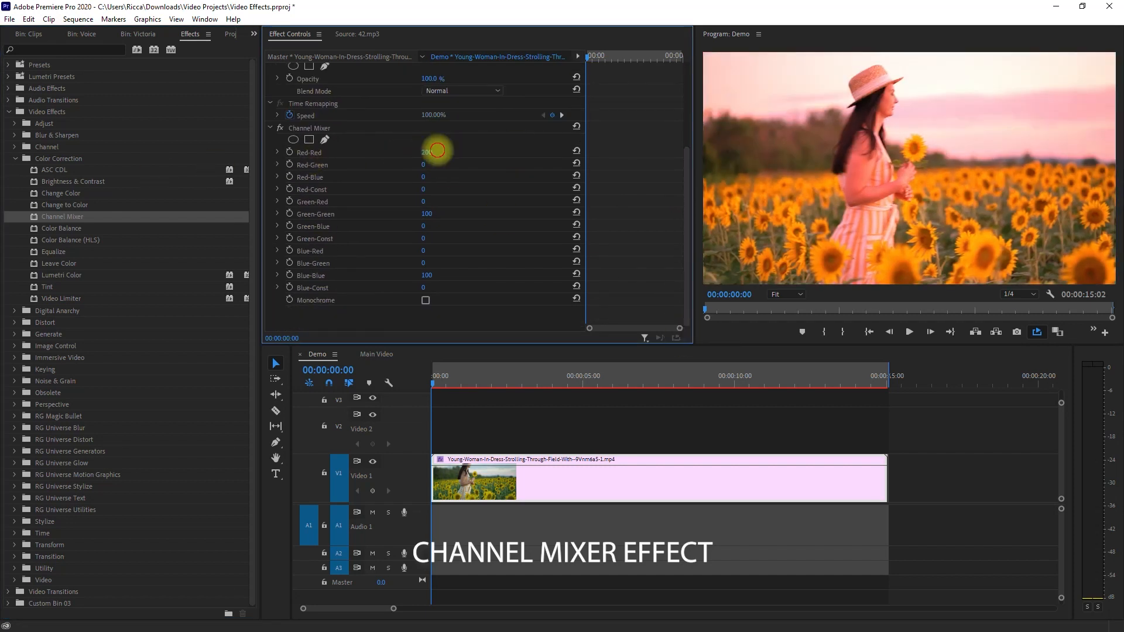
click(576, 151)
drag(423, 216, 526, 219)
click(576, 212)
drag(426, 275, 483, 282)
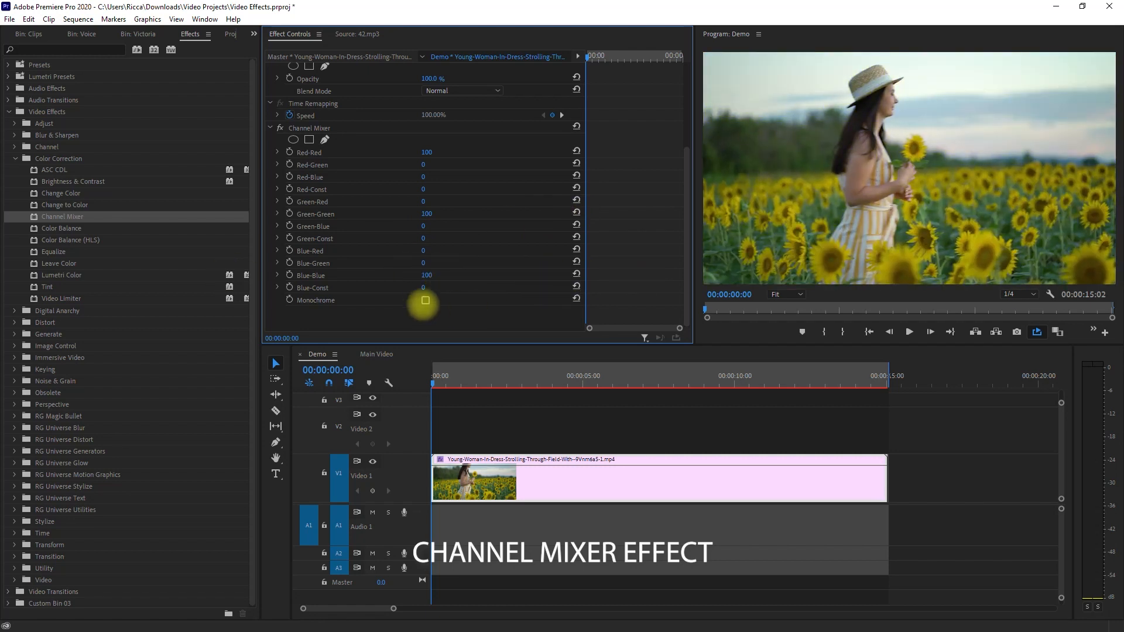
click(425, 300)
click(425, 301)
Apply Color Balance to the clip and set Shadow Blue Balance and Midtone Green Balance to 50.
click(62, 228)
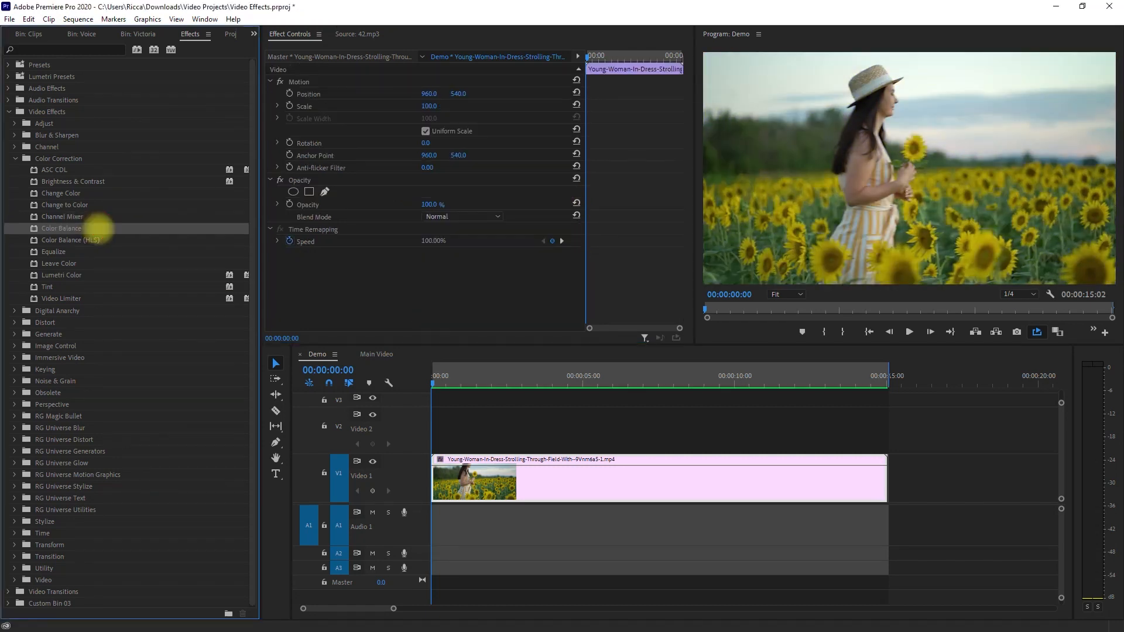
drag(420, 388, 472, 480)
scroll(582, 264, down, 3)
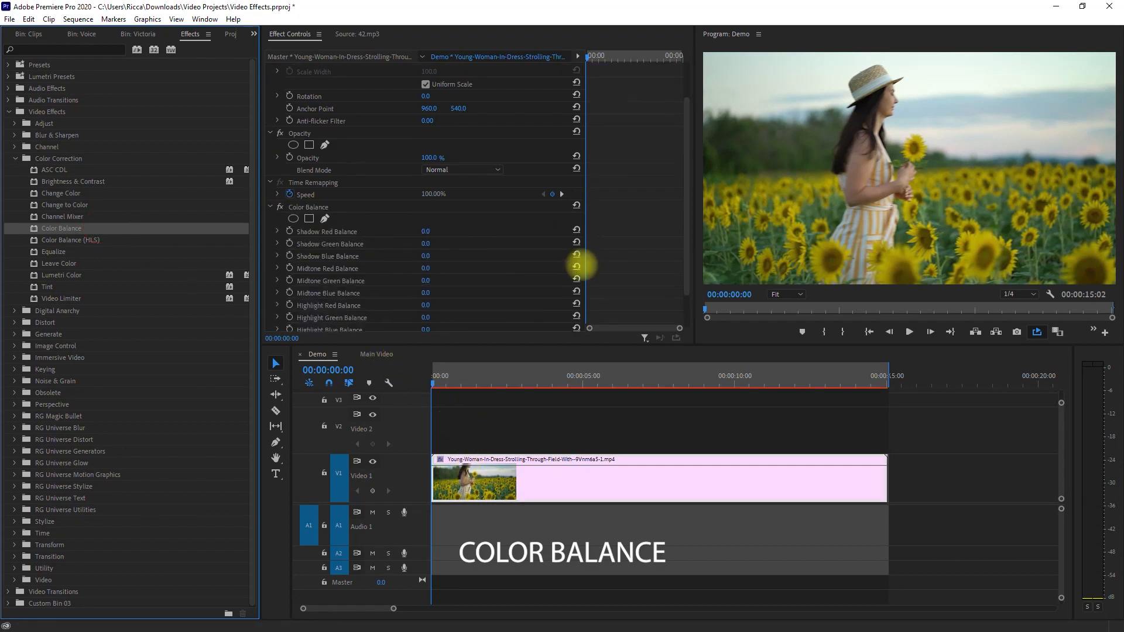
click(430, 214)
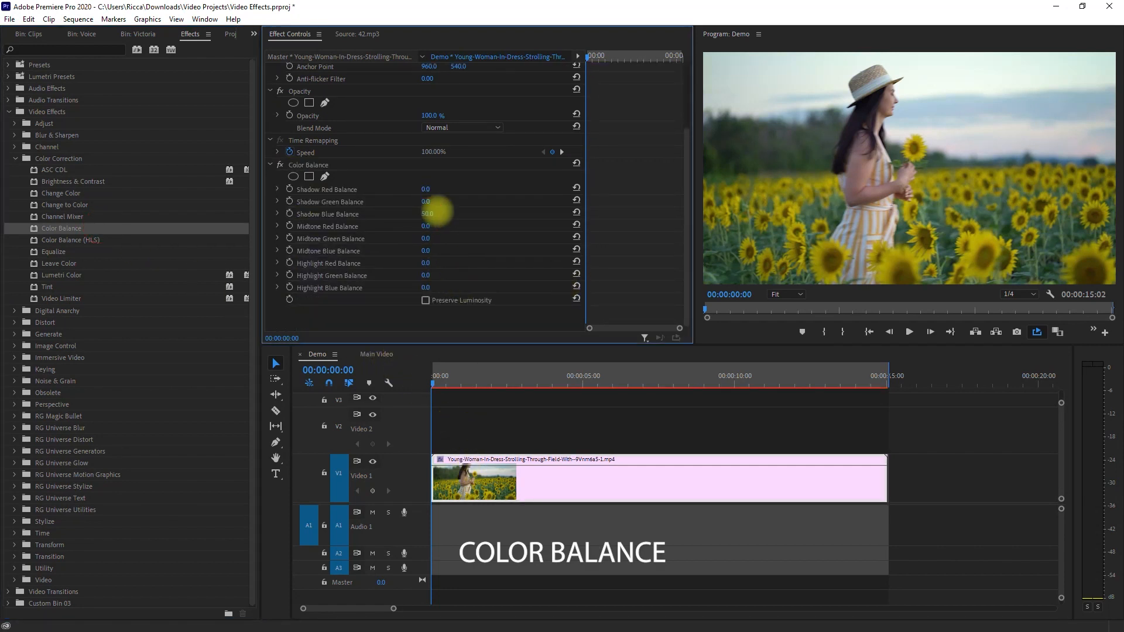
text(50)
key(Return)
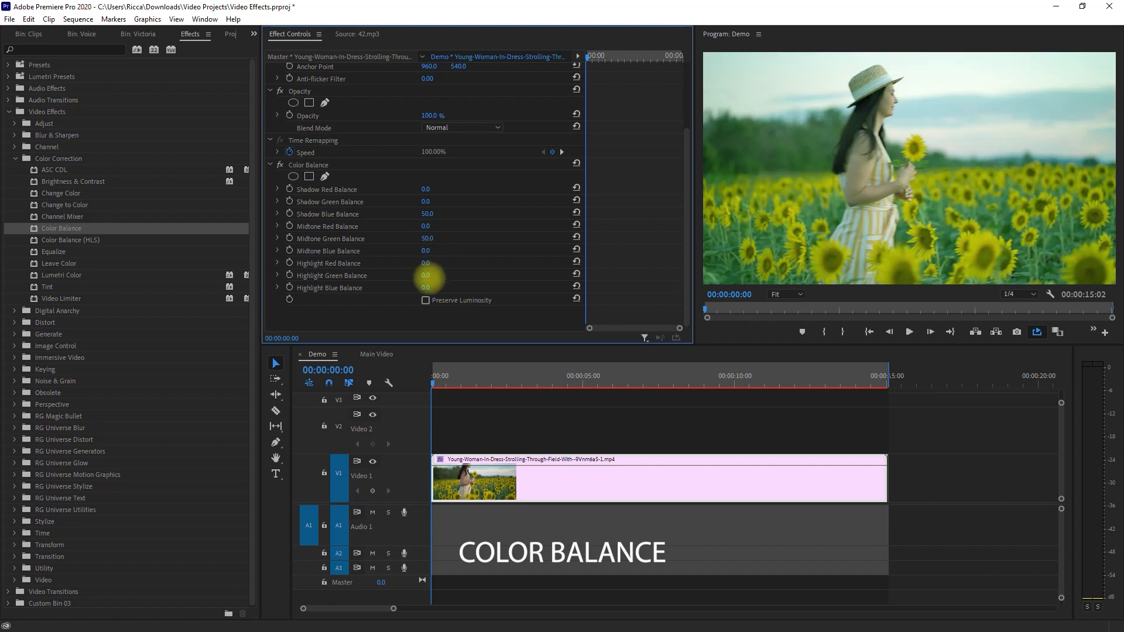
Set the Highlight Red Balance to 50 and preview the playback.
click(438, 262)
text(50)
key(Return)
key(space)
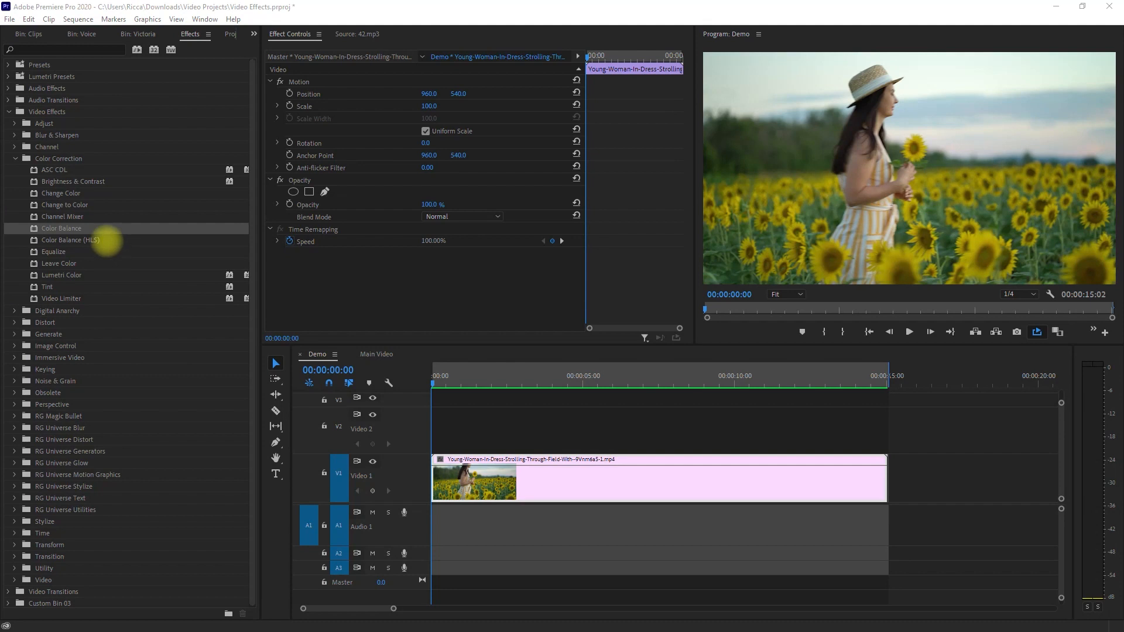
Apply Color Balance (HLS) to the clip, set Hue to -65° and adjust Saturation, and preview the playback.
drag(105, 239, 489, 447)
click(433, 277)
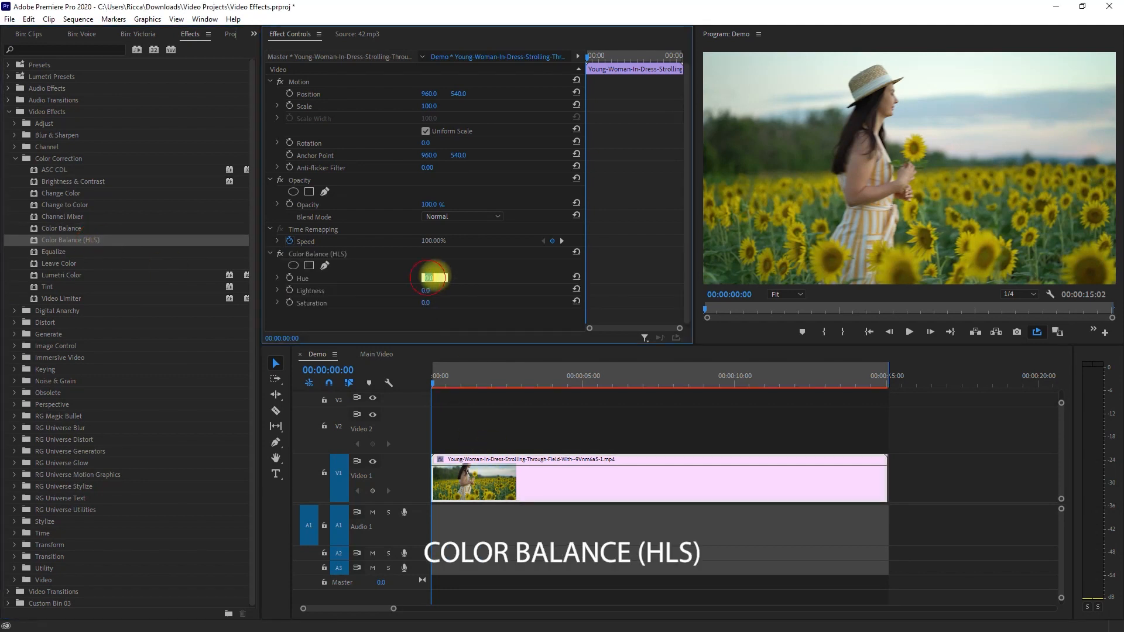
text(-65)
key(Return)
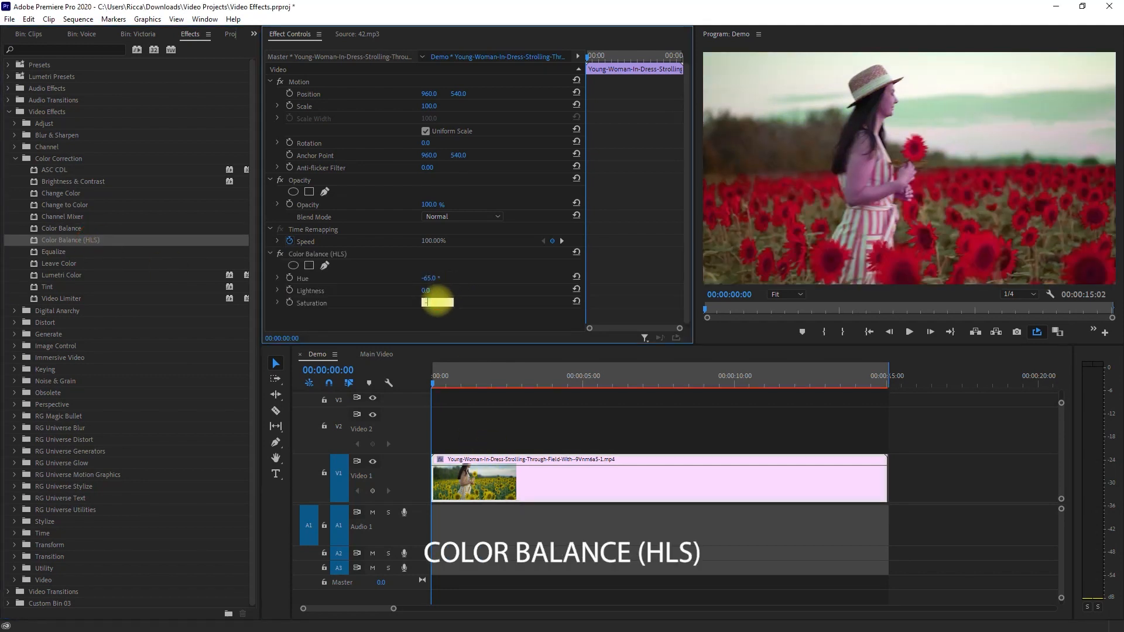
key(Return)
key(space)
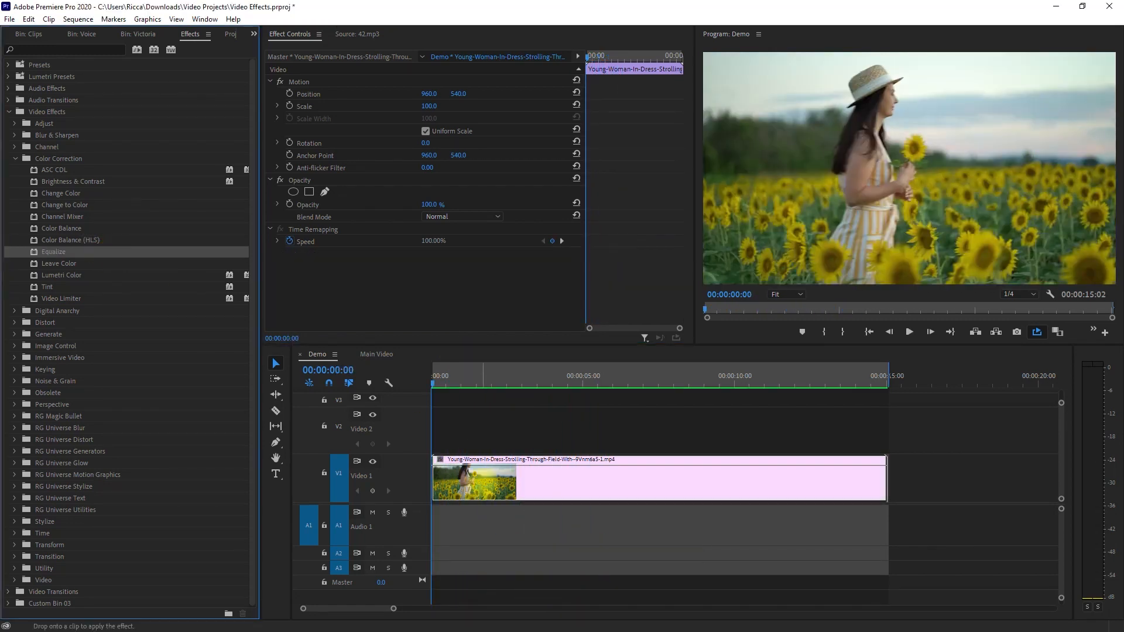
Apply Equalize to the clip, try the other equalize styles before settling on Photoshop Style, and preview the playback.
drag(482, 477, 492, 471)
mouse_move(431, 290)
mouse_down()
mouse_move(676, 301)
mouse_move(432, 289)
mouse_up()
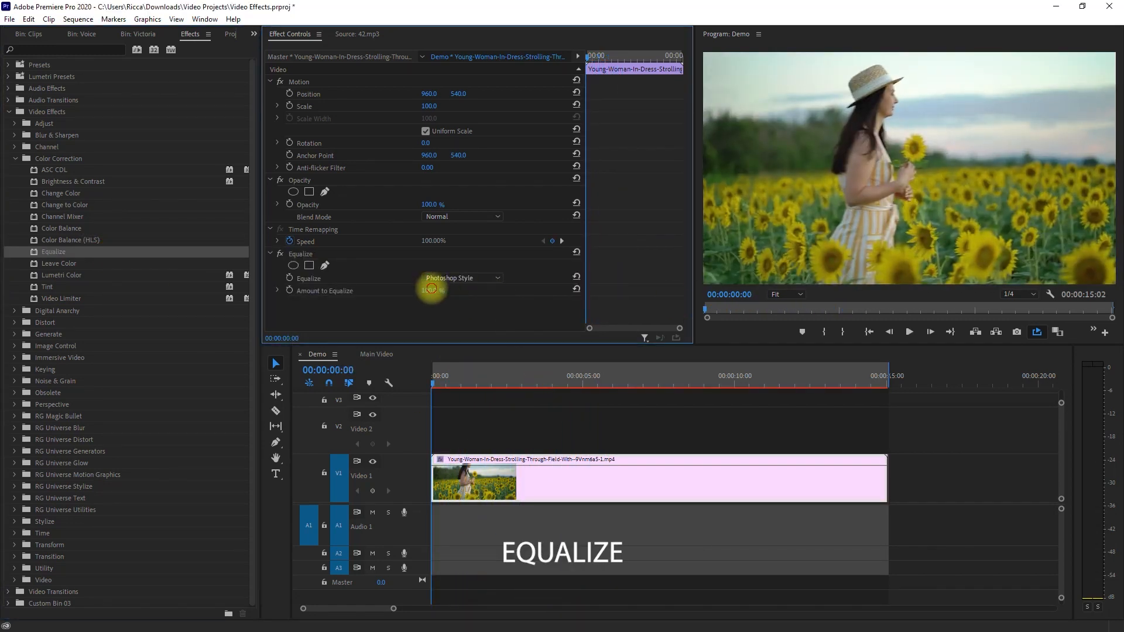
click(451, 277)
click(436, 289)
click(481, 278)
click(456, 302)
click(486, 278)
click(469, 313)
key(space)
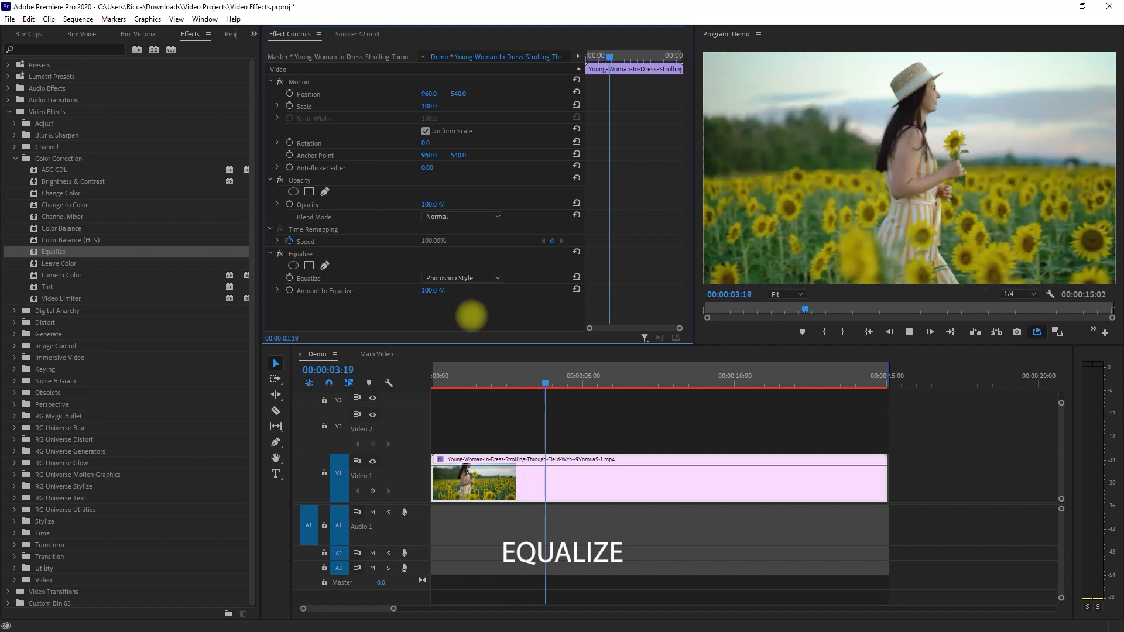
Apply Leave Color with Amount to Decolor 100%, the sunflower yellow as Color To Leave and Tolerance 25%, and preview the playback.
click(110, 263)
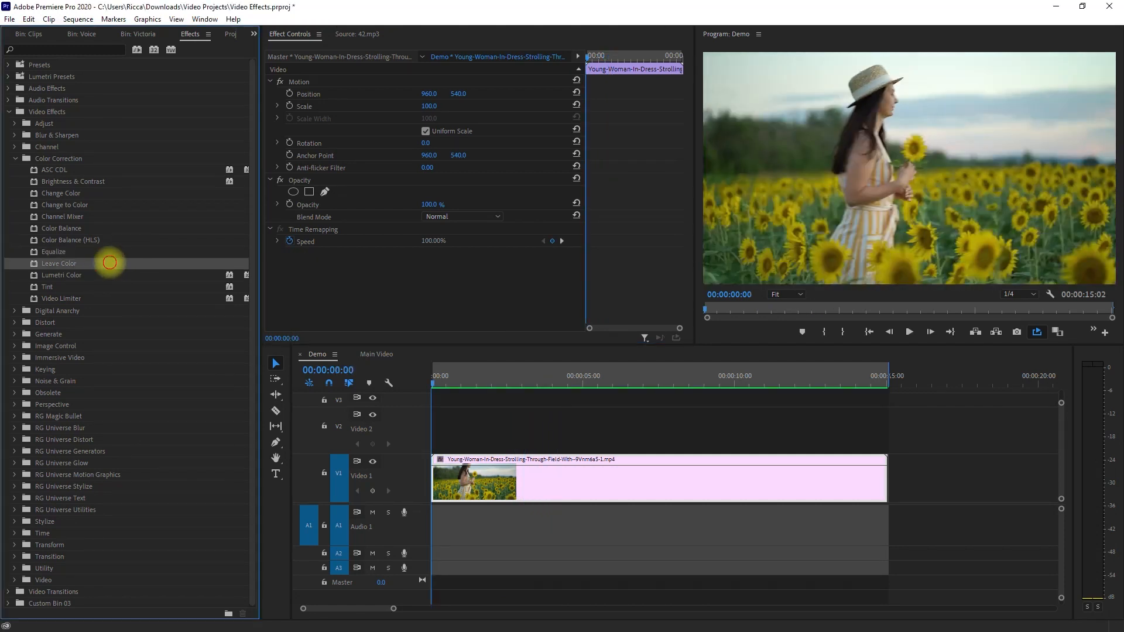
drag(109, 262, 474, 480)
click(433, 277)
text(100)
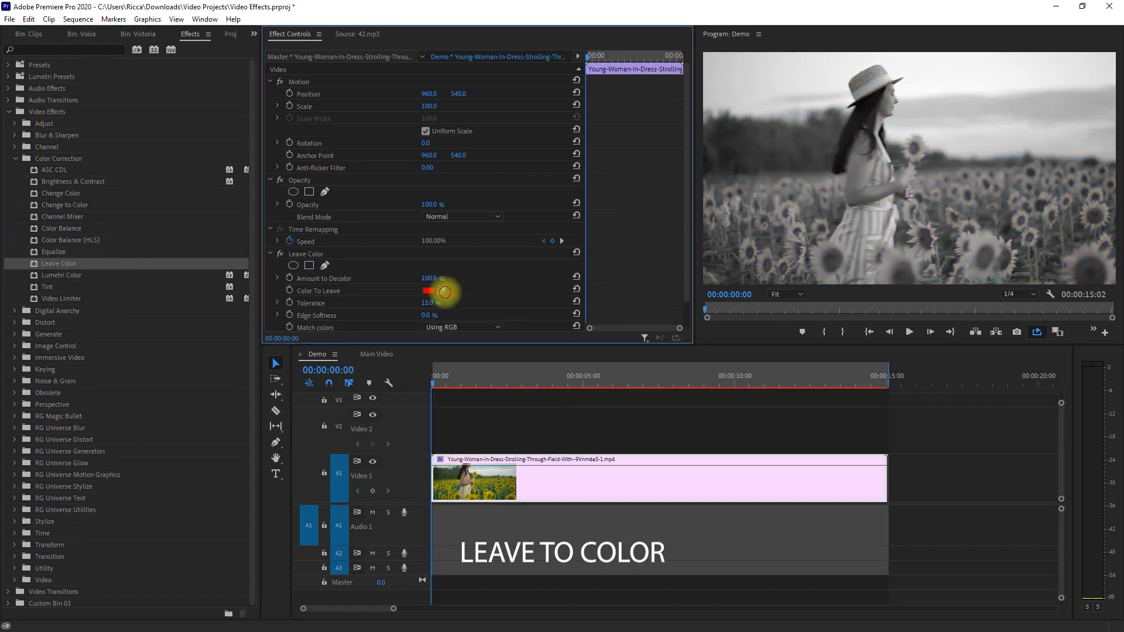
click(430, 303)
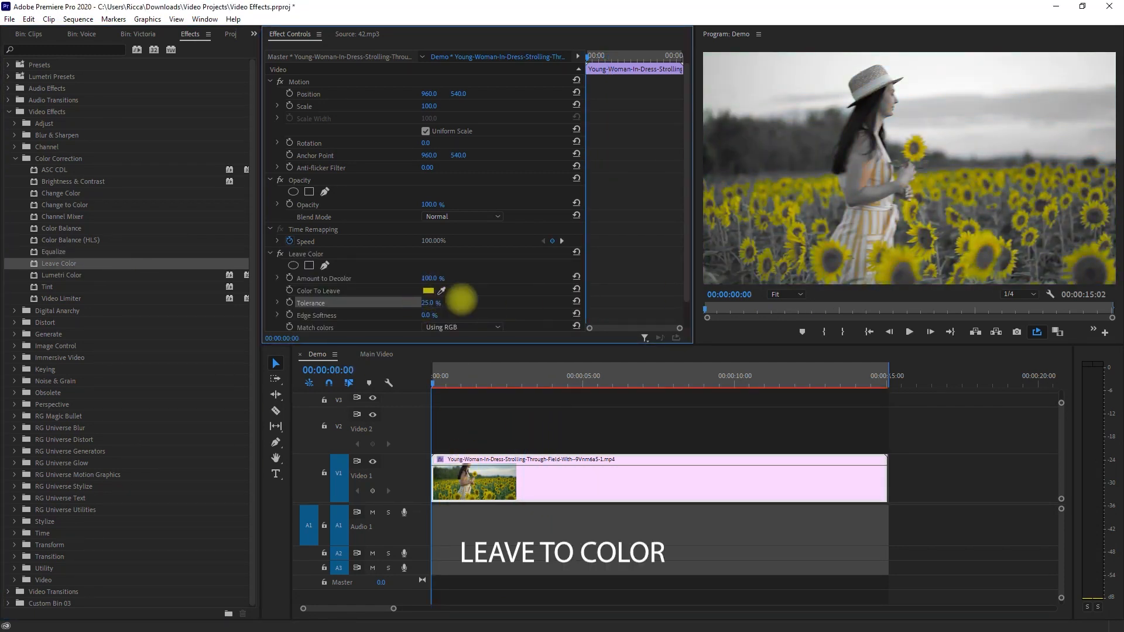
key(space)
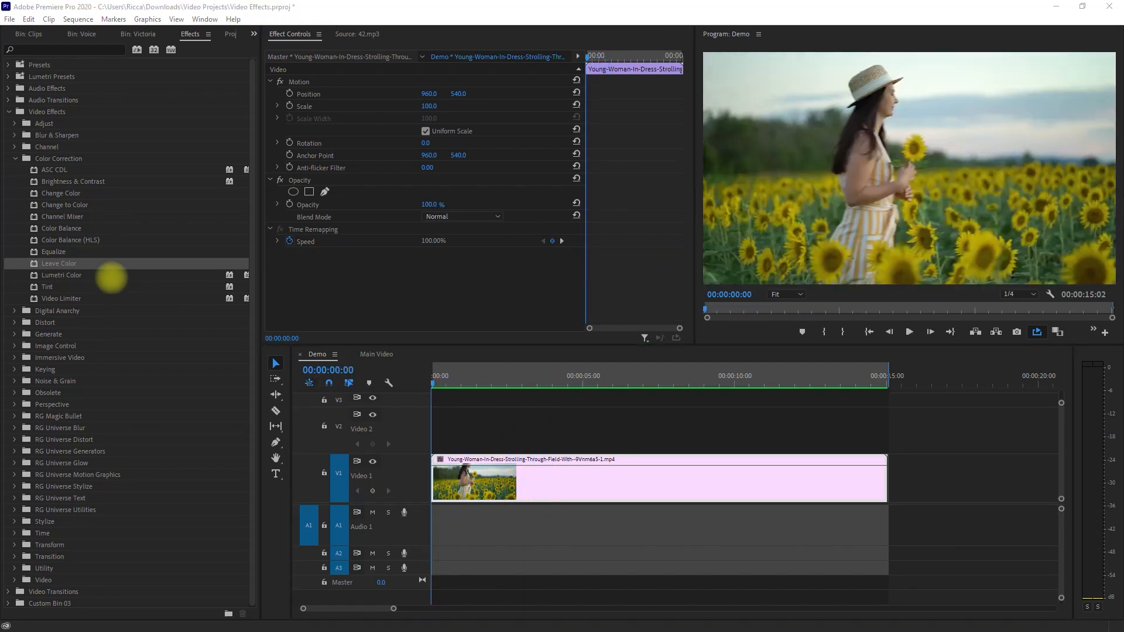
Apply Lumetri Color to the clip and expand its Basic Correction settings.
click(121, 275)
drag(121, 274, 451, 477)
scroll(301, 244, down, 3)
click(303, 240)
scroll(497, 248, down, 3)
Set the Lumetri Color Input LUT to CINEMA and preview the playback.
click(532, 193)
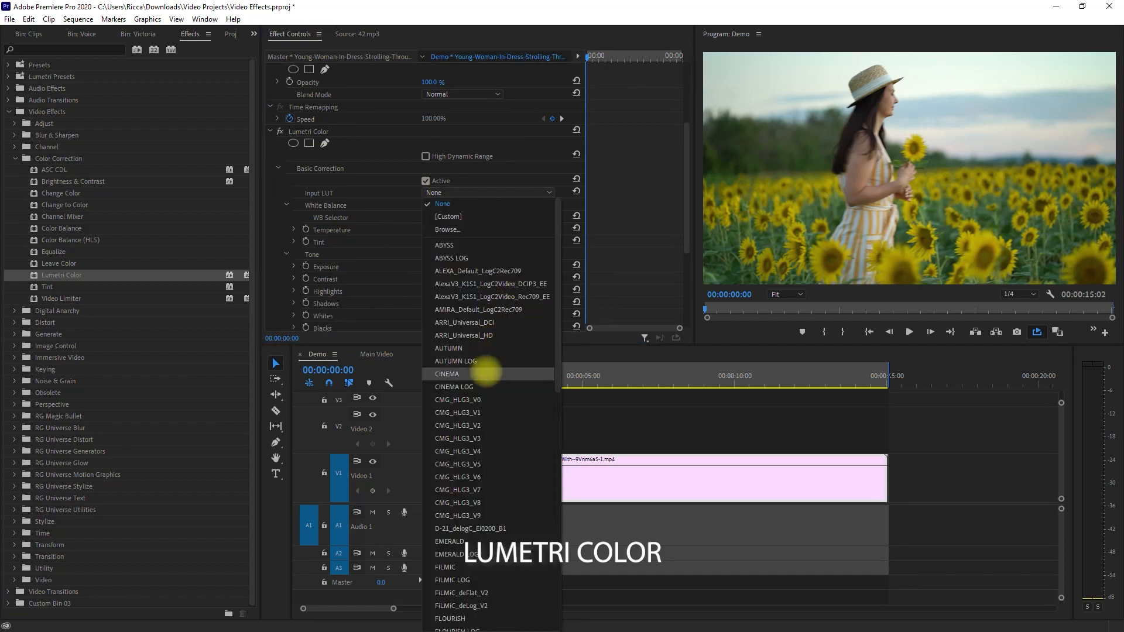
click(485, 374)
key(space)
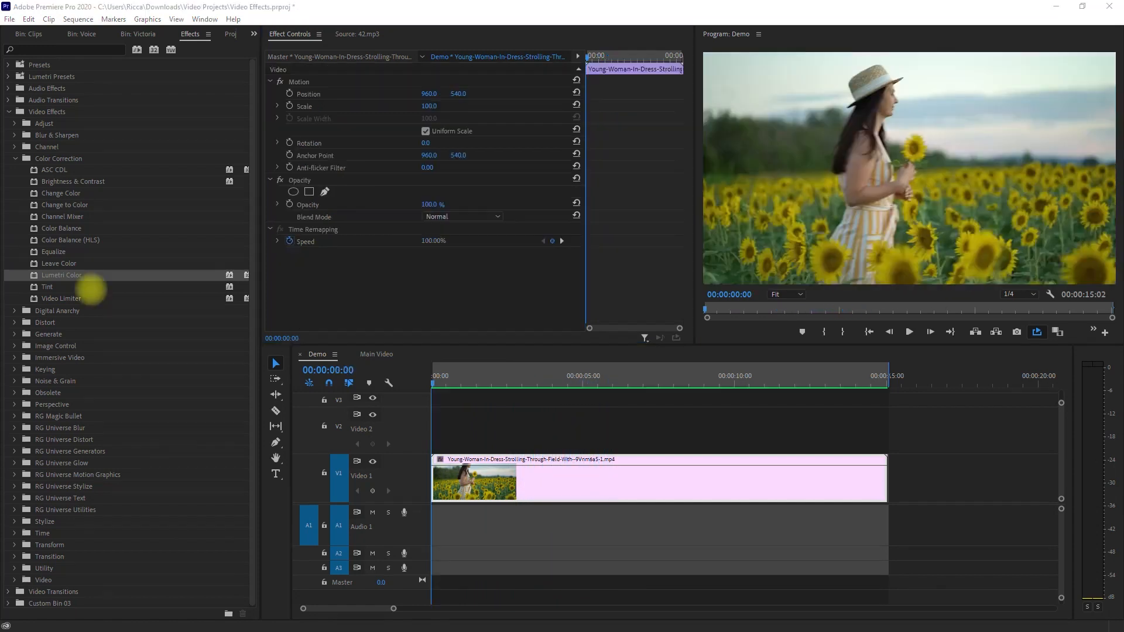
Apply Tint to the clip and set Map Black To to the color 7d0d6d.
drag(92, 288, 585, 477)
click(443, 279)
text(7d0d6d)
click(487, 124)
Set the Tint effect's Map White To to the yellow f0ff00 and preview the playback.
click(429, 288)
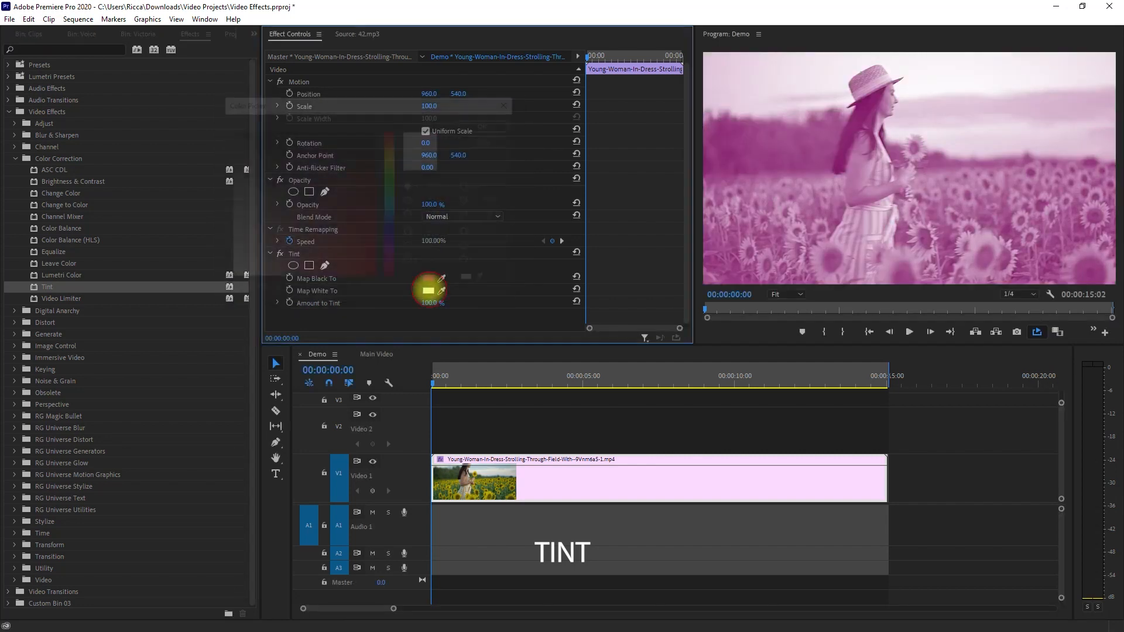
text(ffff00)
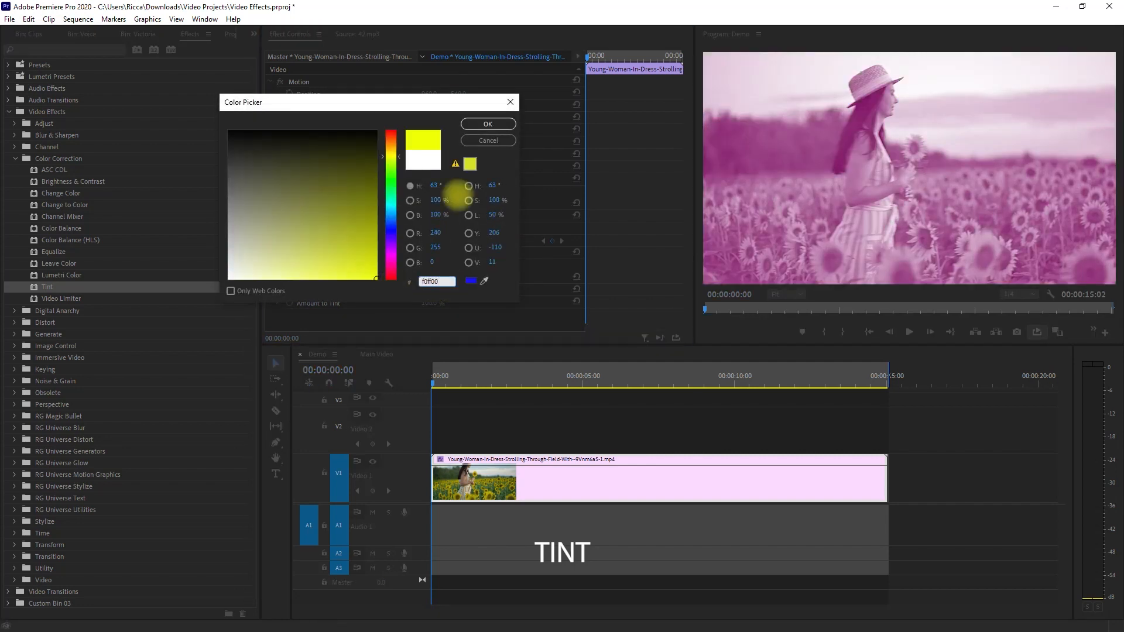
click(487, 124)
key(space)
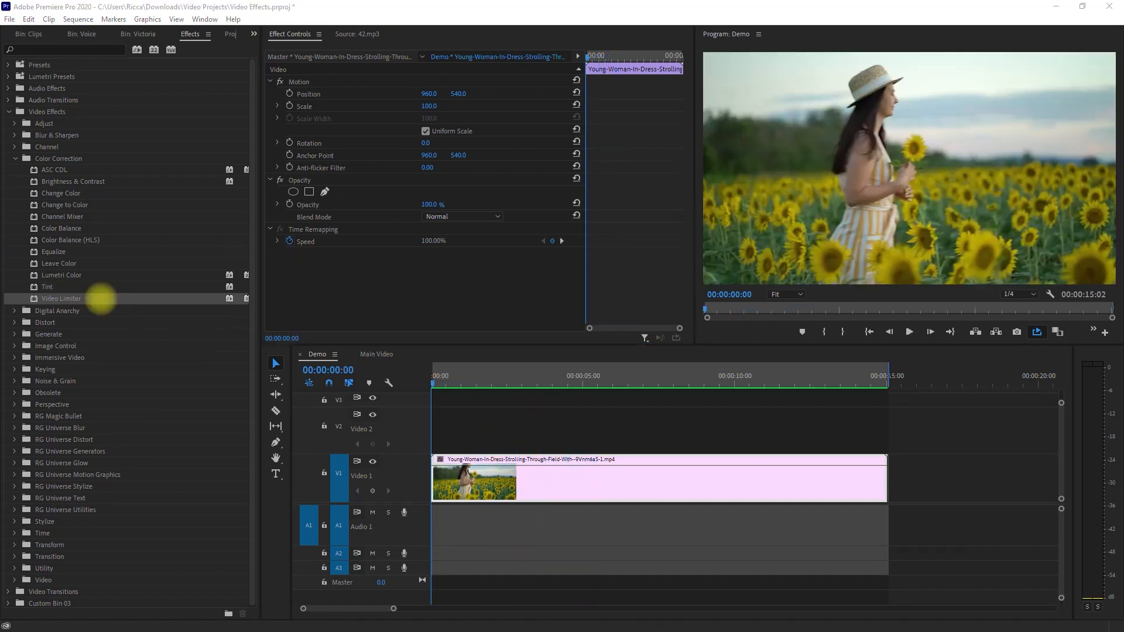
Apply Video Limiter to the clip, set Compression before clipping to 10%, and enable Gamut Warning.
click(102, 299)
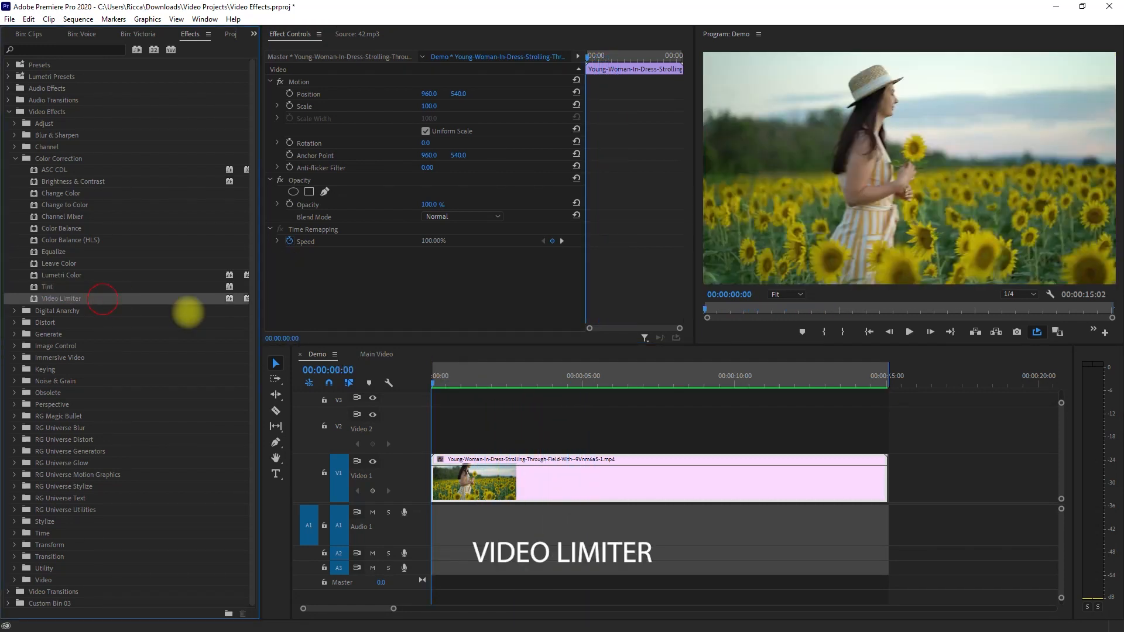
drag(456, 436, 460, 477)
scroll(447, 301, down, 1)
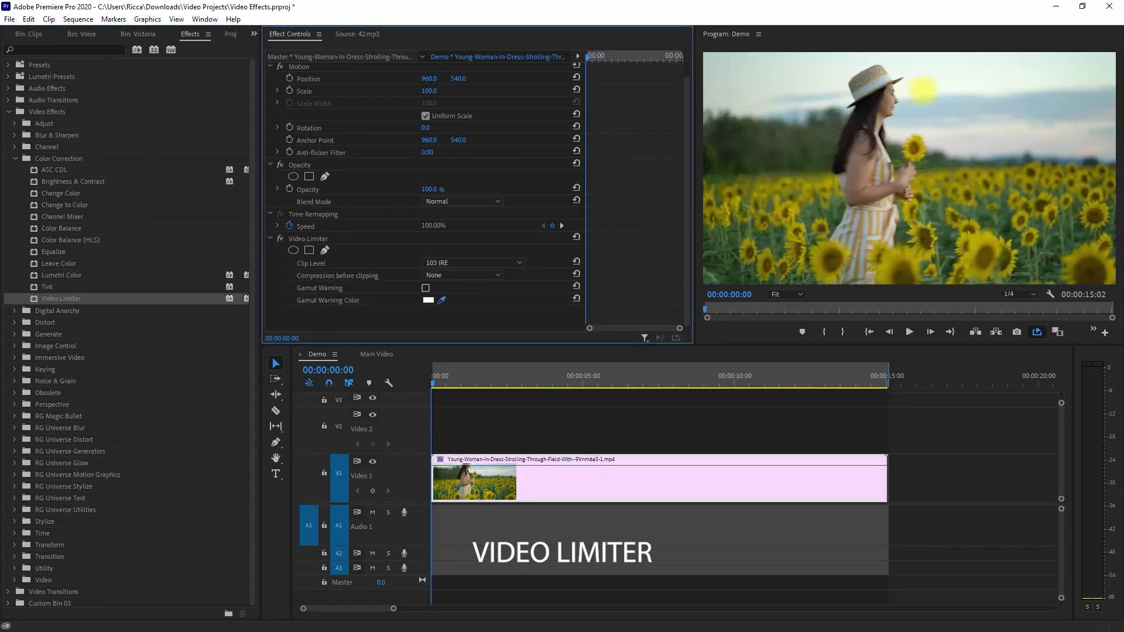
click(498, 274)
click(476, 326)
click(425, 288)
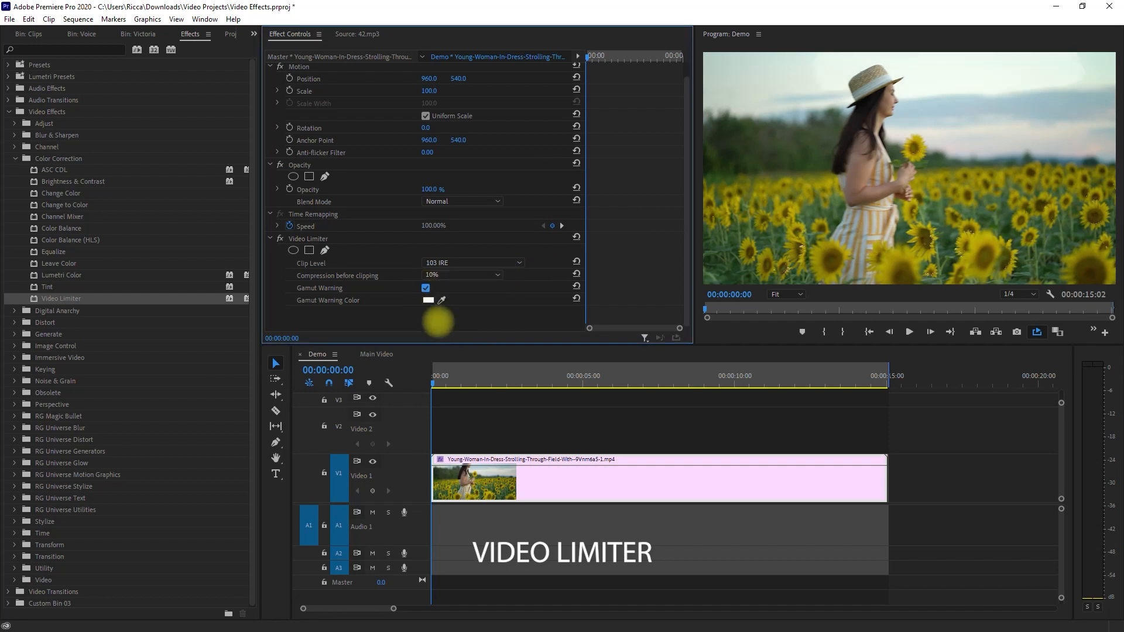
Set the Video Limiter's Compression before clipping to 20% and turn off Gamut Warning.
click(484, 275)
click(469, 333)
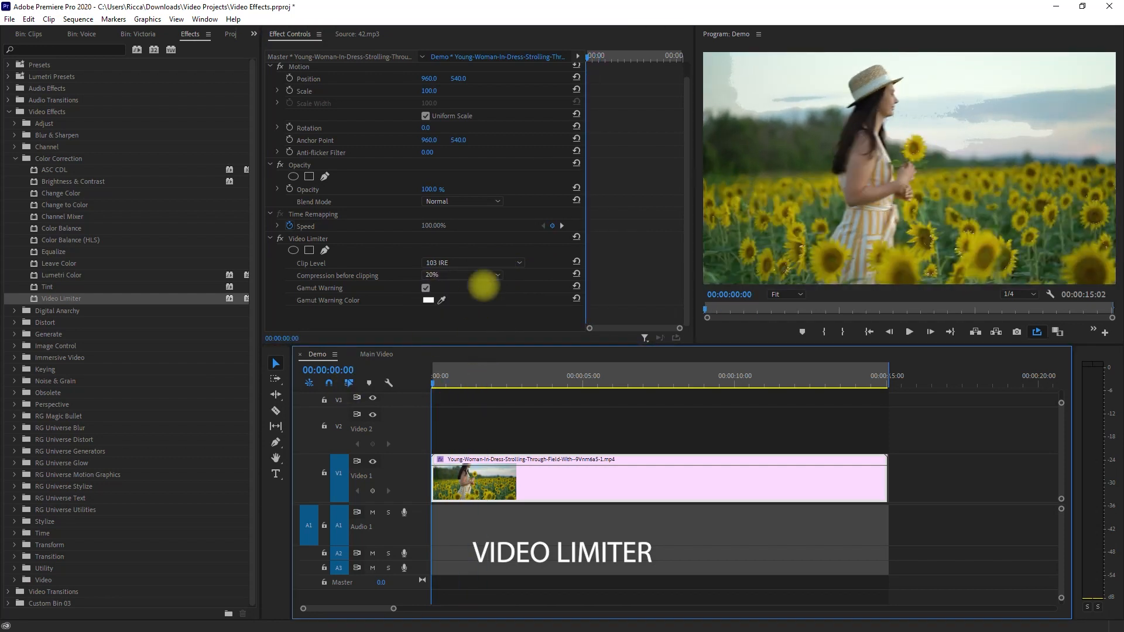
click(425, 288)
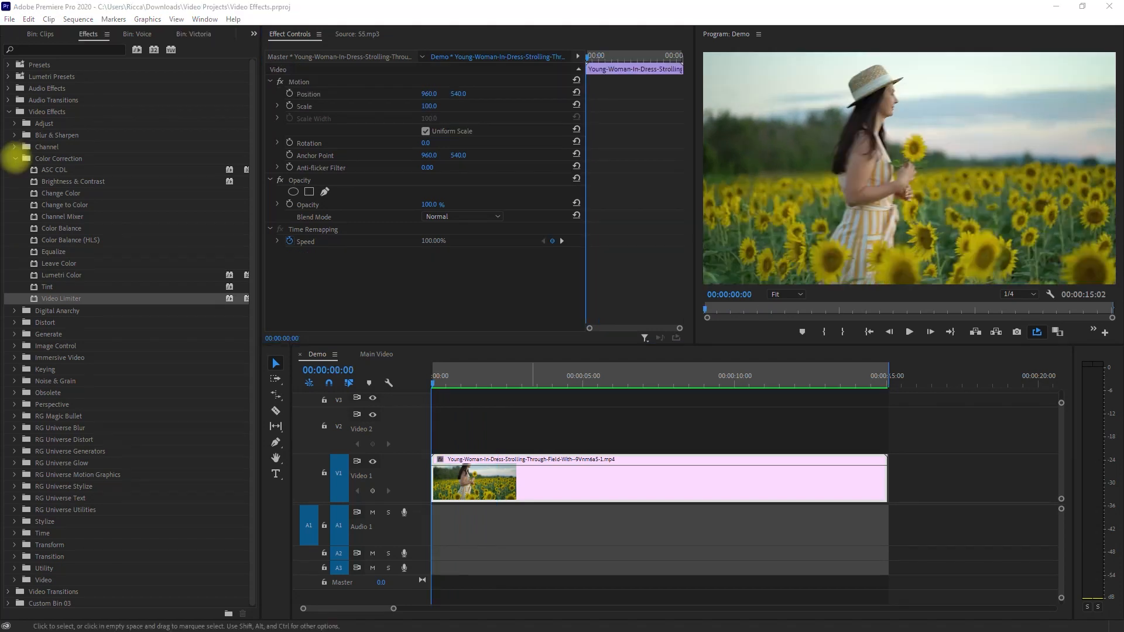
Switch from the Color Correction effects to the Distort group and apply Corner Pin to the clip.
click(15, 159)
click(14, 182)
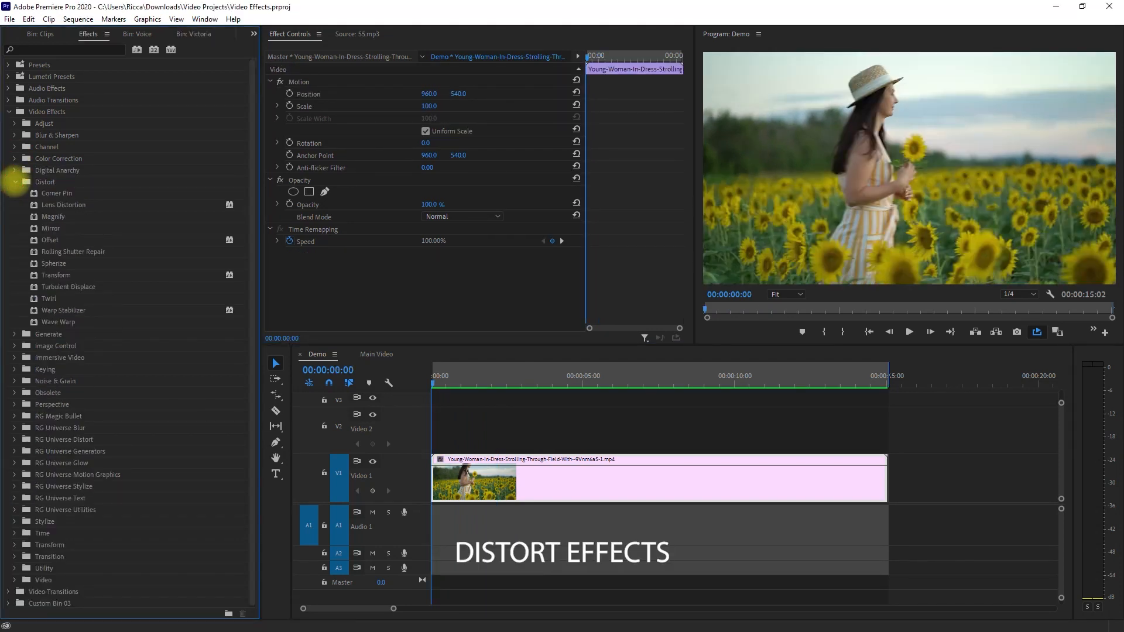
click(111, 287)
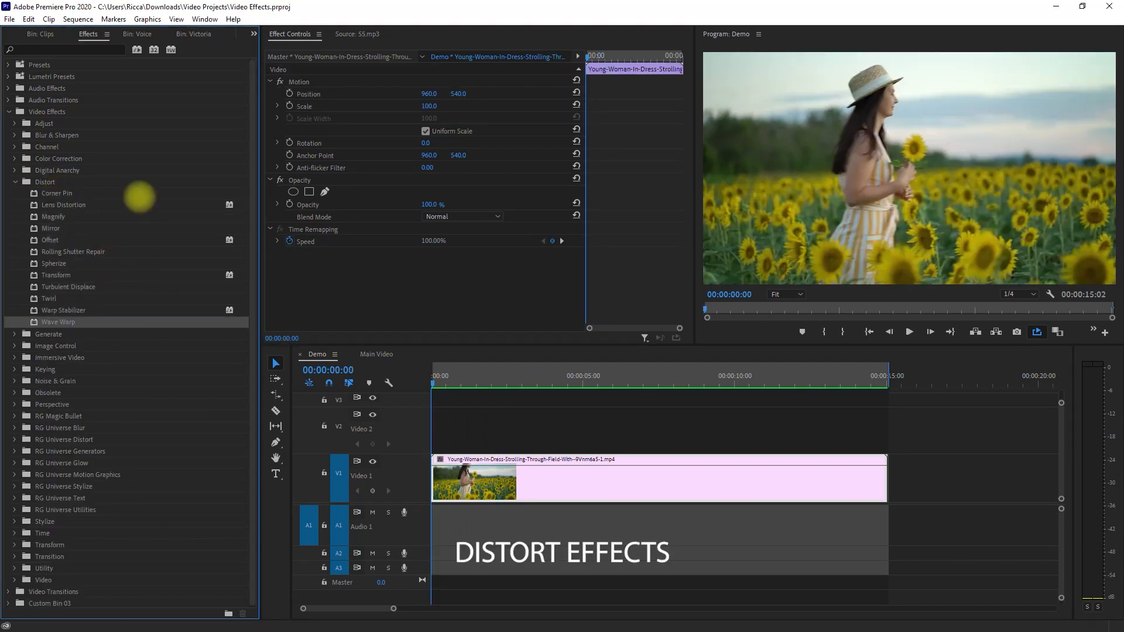
click(108, 194)
drag(57, 193, 445, 471)
Set Corner Pin's Upper Left to 50, 50.
click(425, 262)
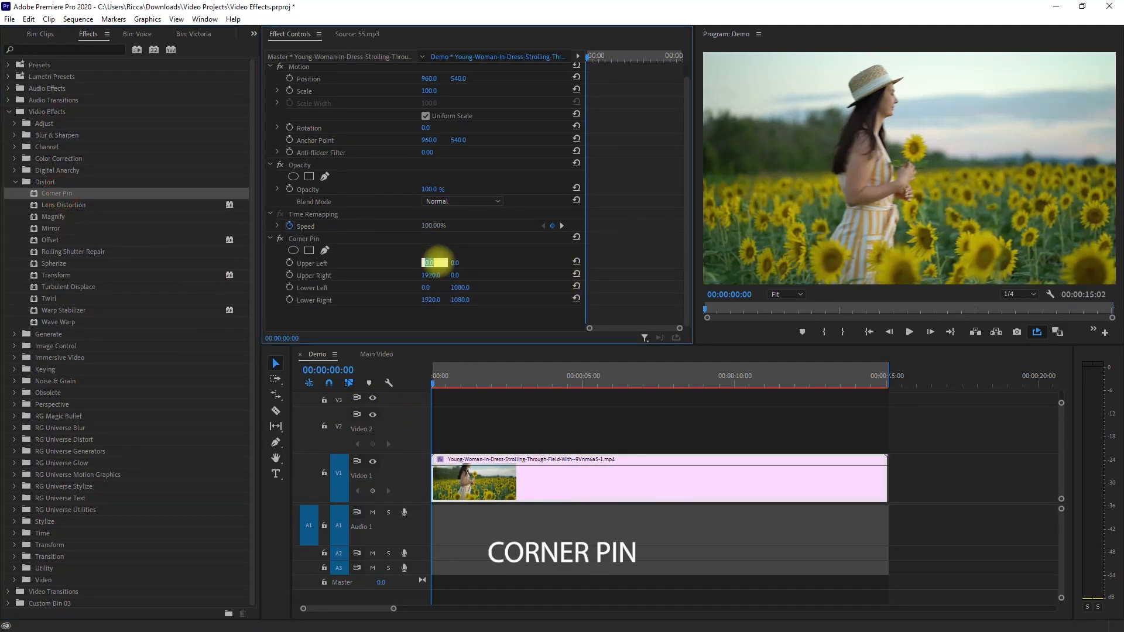
key(Return)
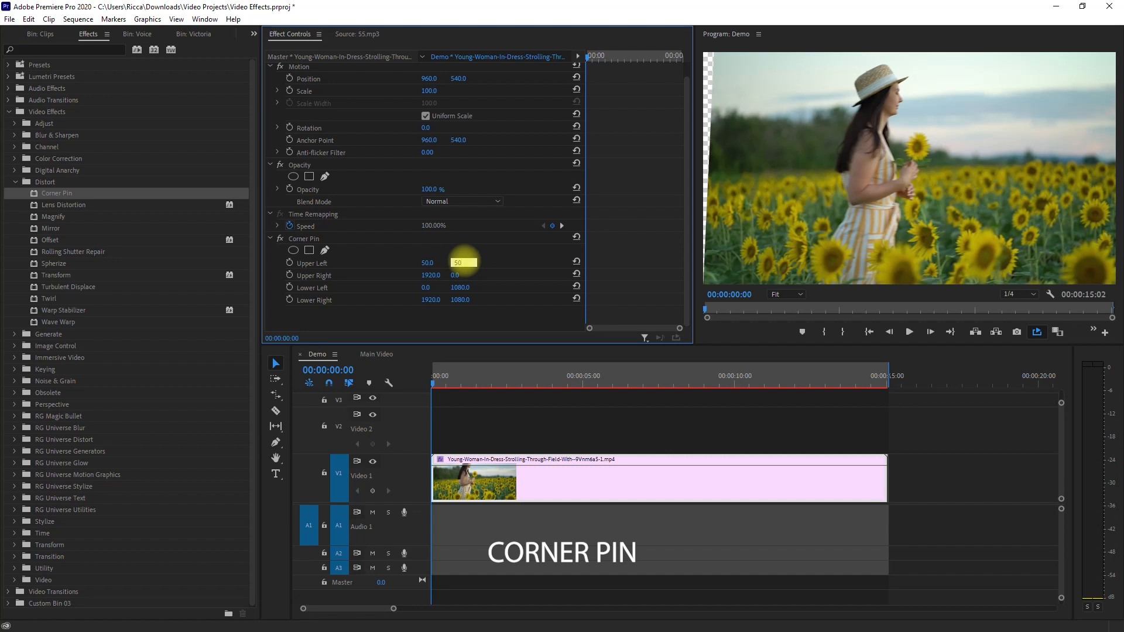
click(462, 262)
text(50)
key(Return)
Set Corner Pin's Lower Left to 50, 1030 and preview the playback.
click(434, 287)
text(50)
key(Return)
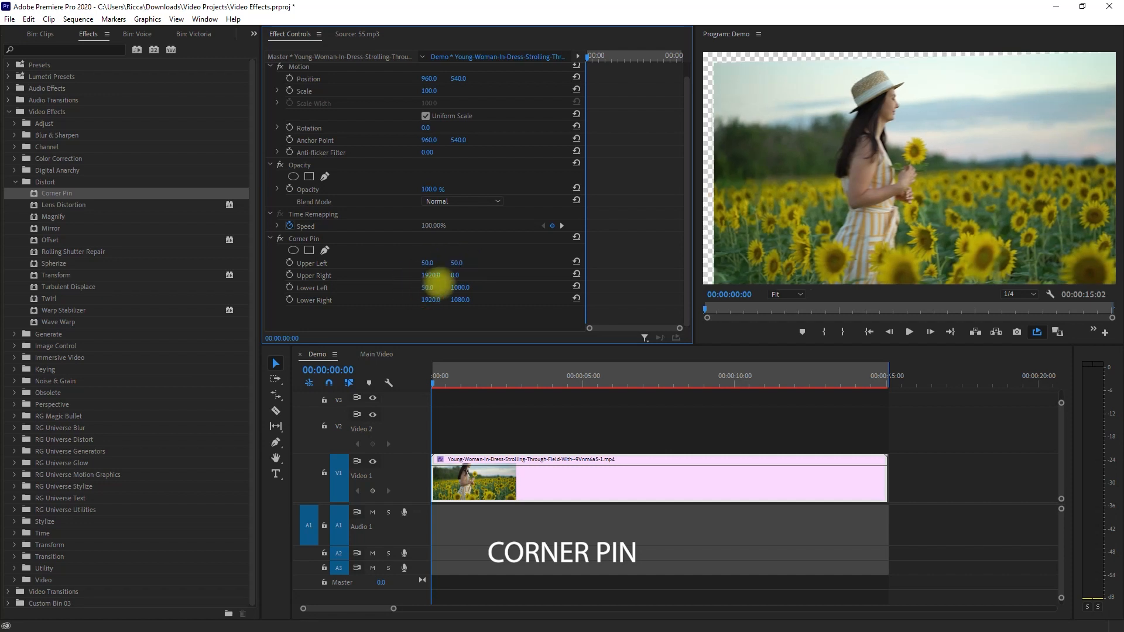
key(Return)
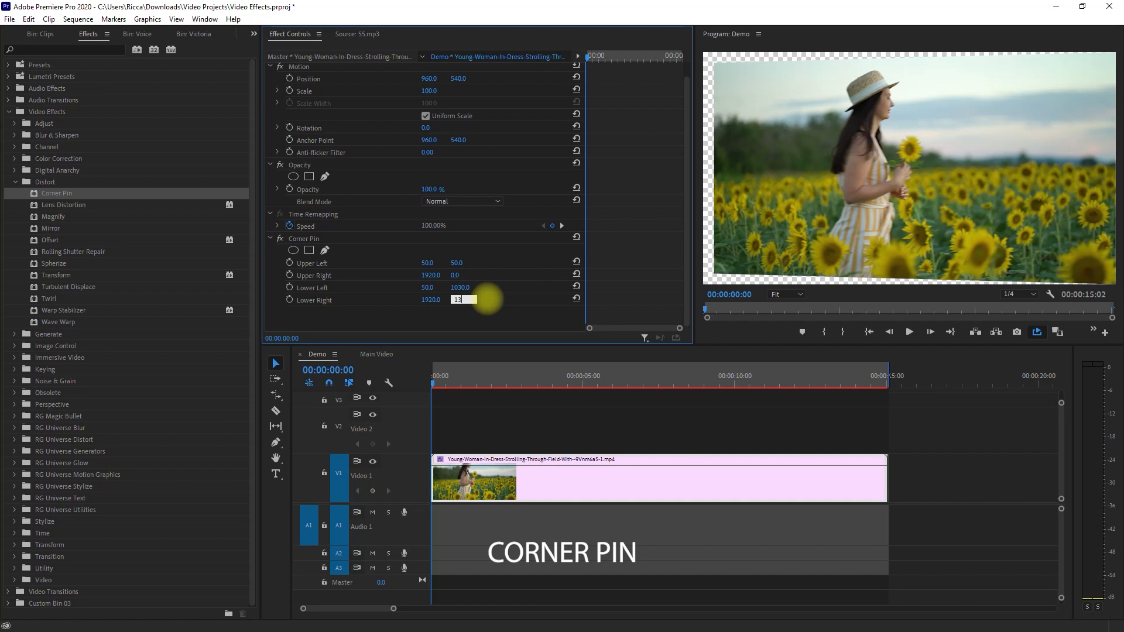
key(space)
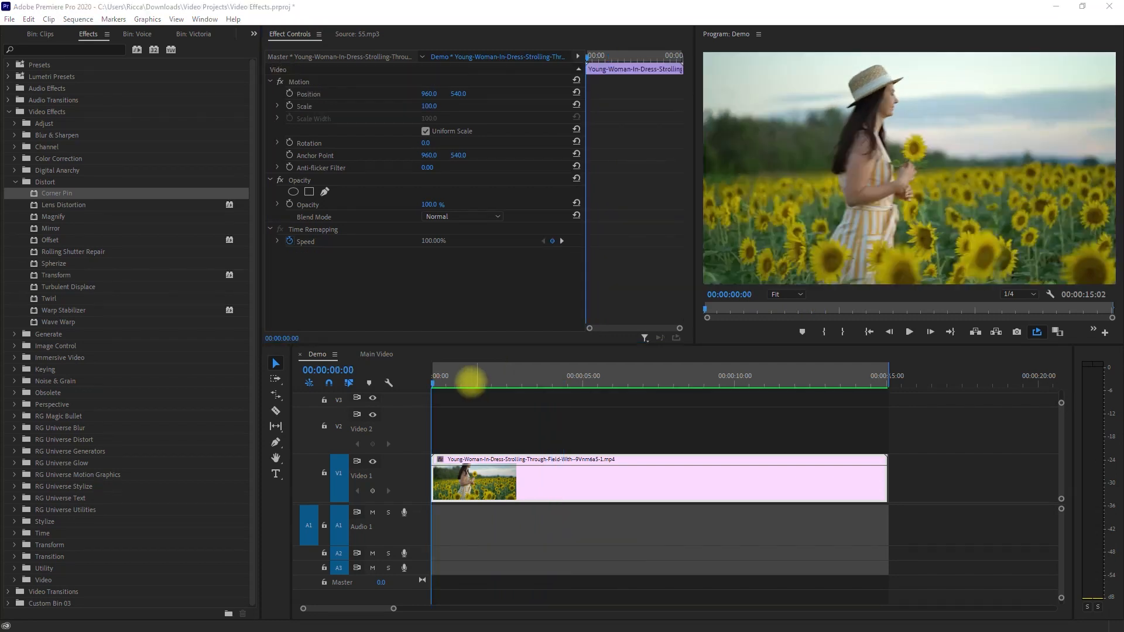
Apply Lens Distortion to the clip and try Curvature at -50 and 50, resetting it after each value.
drag(82, 205, 480, 480)
click(427, 231)
text(-50)
key(Return)
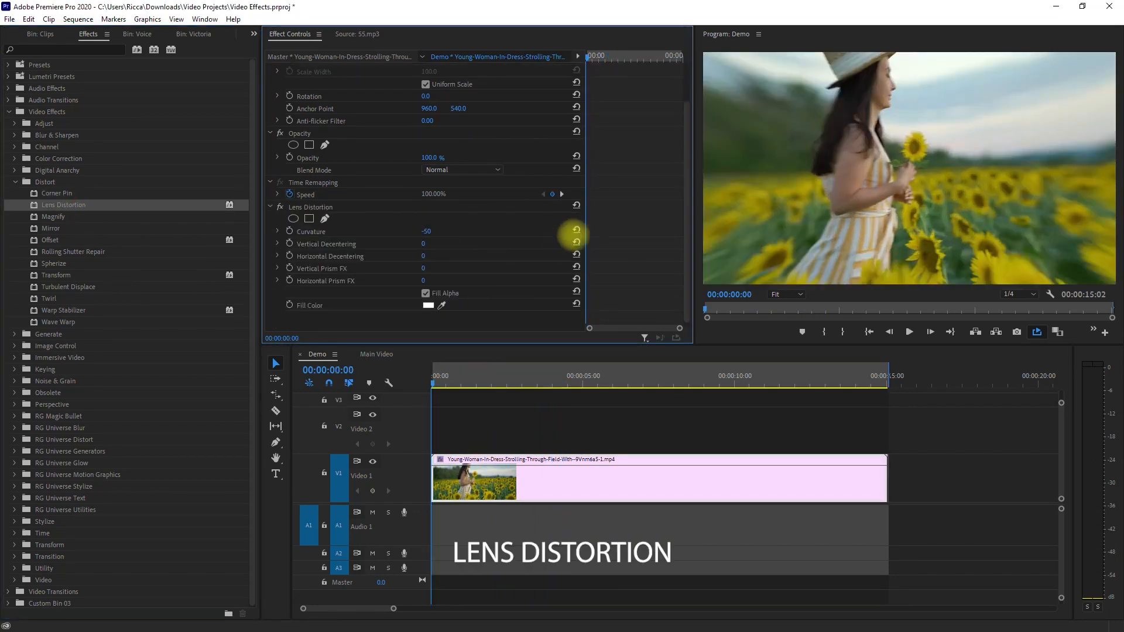
click(575, 231)
click(433, 231)
text(50)
click(576, 229)
Try Lens Distortion's Vertical Decentering at 50 and -50, resetting it after each value.
click(432, 242)
text(50)
key(Return)
click(577, 243)
click(439, 242)
text(-50)
key(Return)
click(576, 243)
Try Lens Distortion's Horizontal Decentering at 50 and -50, resetting it after each value.
click(437, 255)
text(50)
click(576, 255)
click(433, 256)
text(-50)
click(576, 255)
Try Lens Distortion's Vertical Prism FX at 50 and Horizontal Prism FX at -50, and reset both values.
click(437, 267)
text(50)
key(Return)
click(437, 279)
text(-)
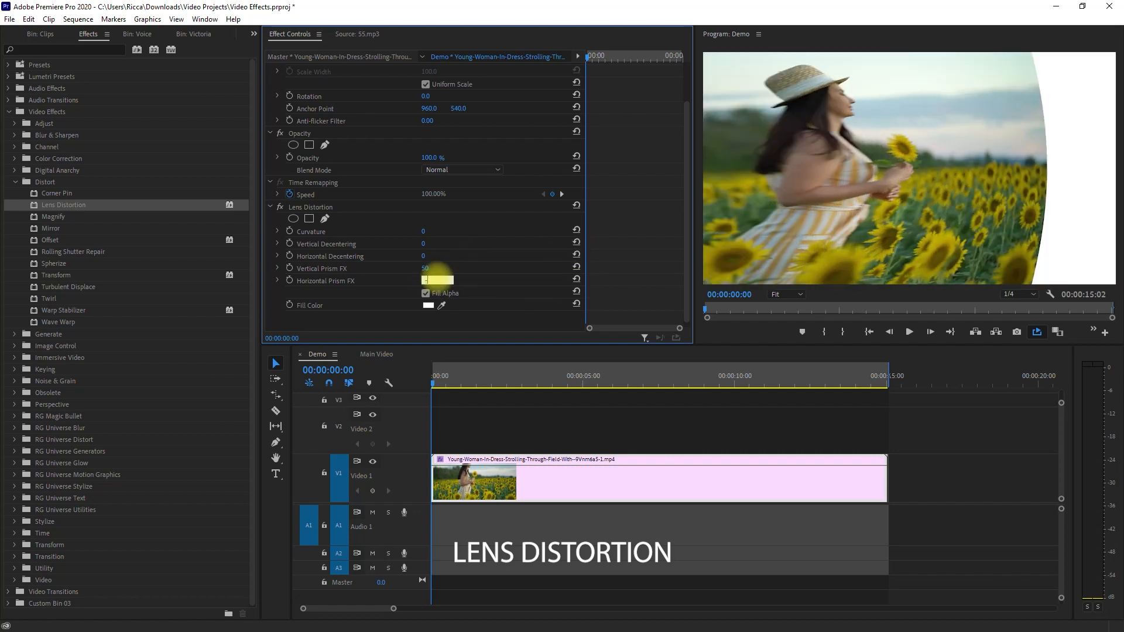
text(50)
key(Return)
key(ctrl+s)
click(575, 278)
click(576, 266)
key(Return)
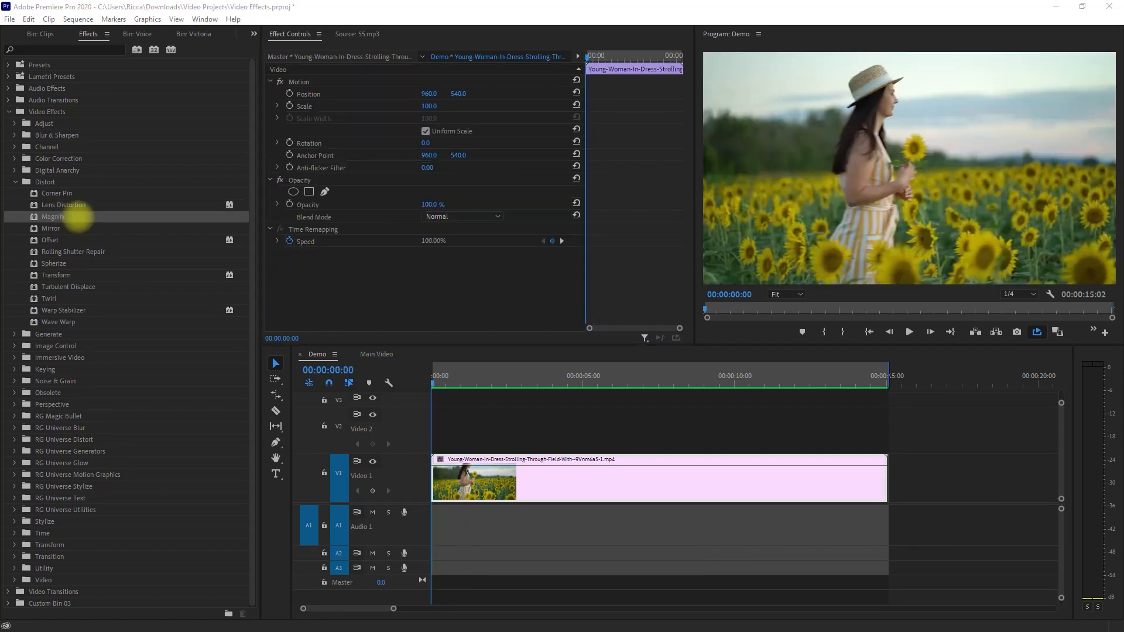
Apply Magnify to the clip, set its Center to 1010, 205, and preview the playback.
drag(75, 218, 454, 466)
scroll(502, 281, down, 2)
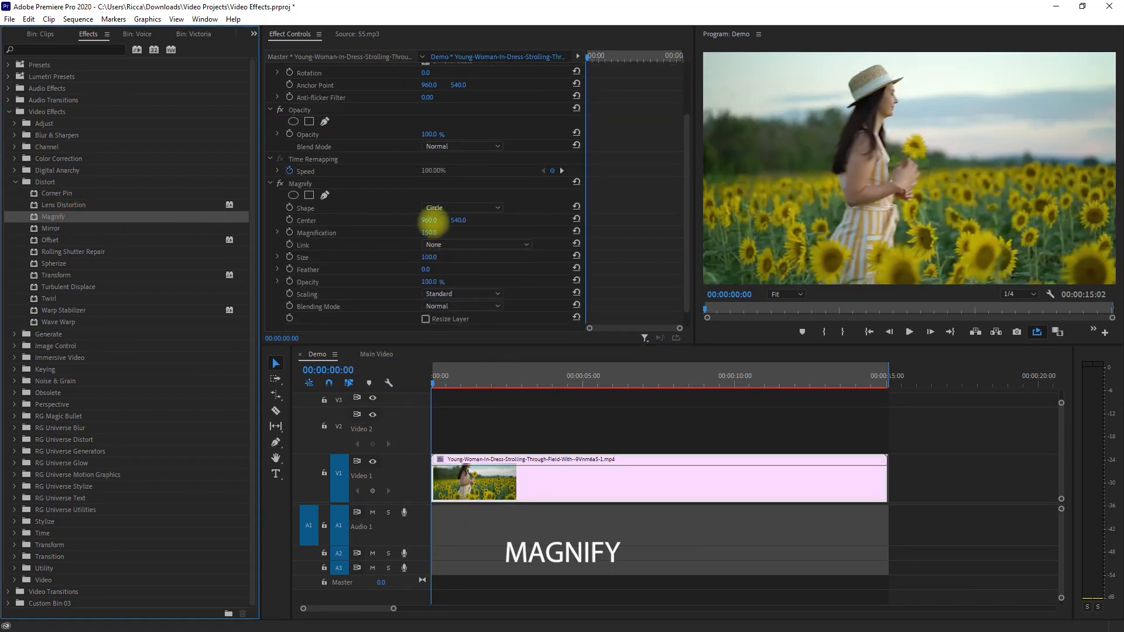
click(432, 220)
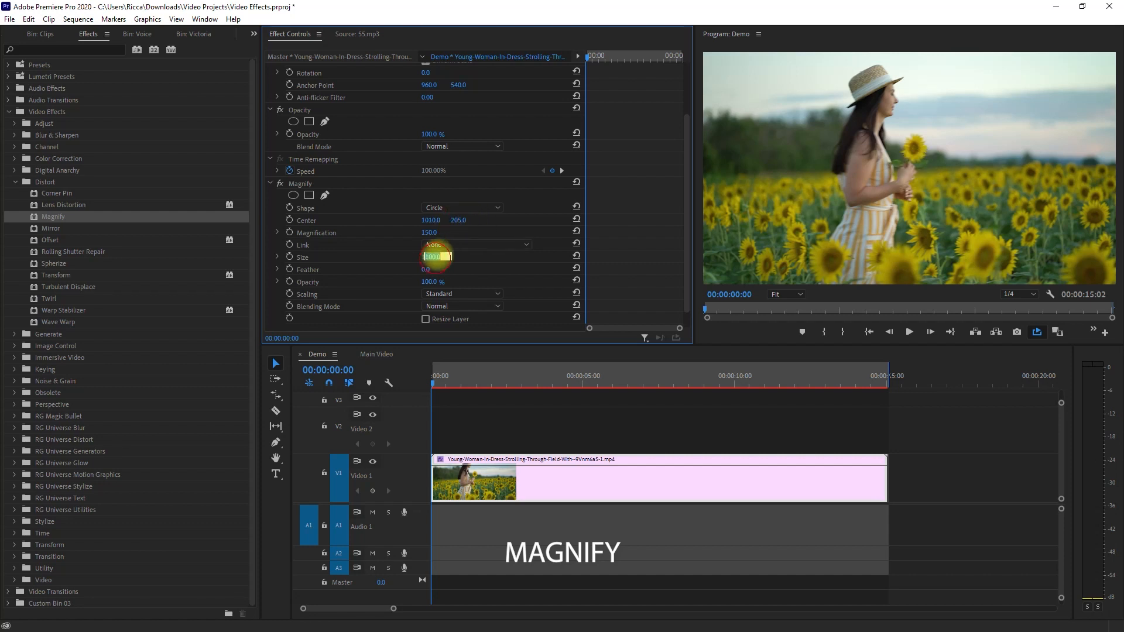
key(space)
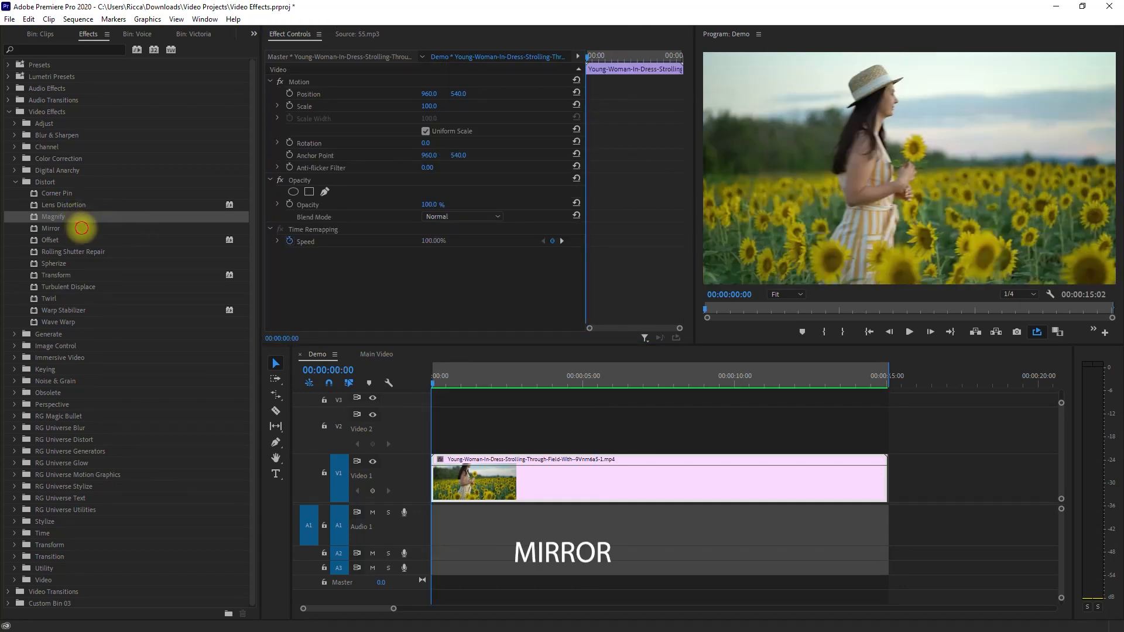
Apply Mirror to the clip with Reflection Center 1920, 600 and Reflection Angle 90°, and preview the playback.
drag(82, 227, 462, 473)
click(508, 280)
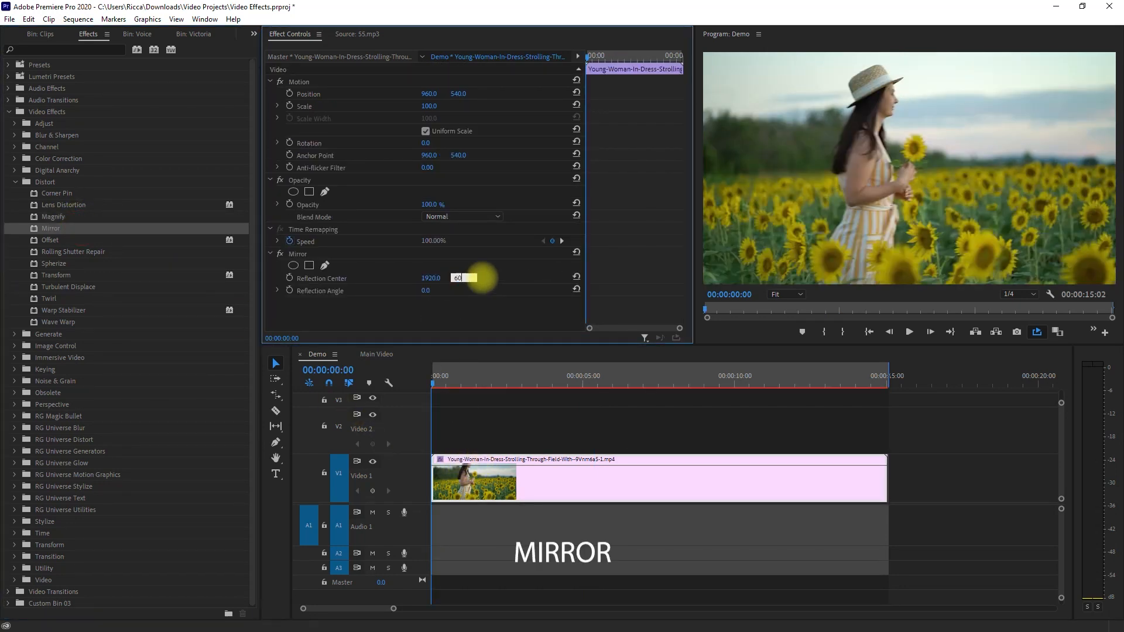
text(90)
key(Return)
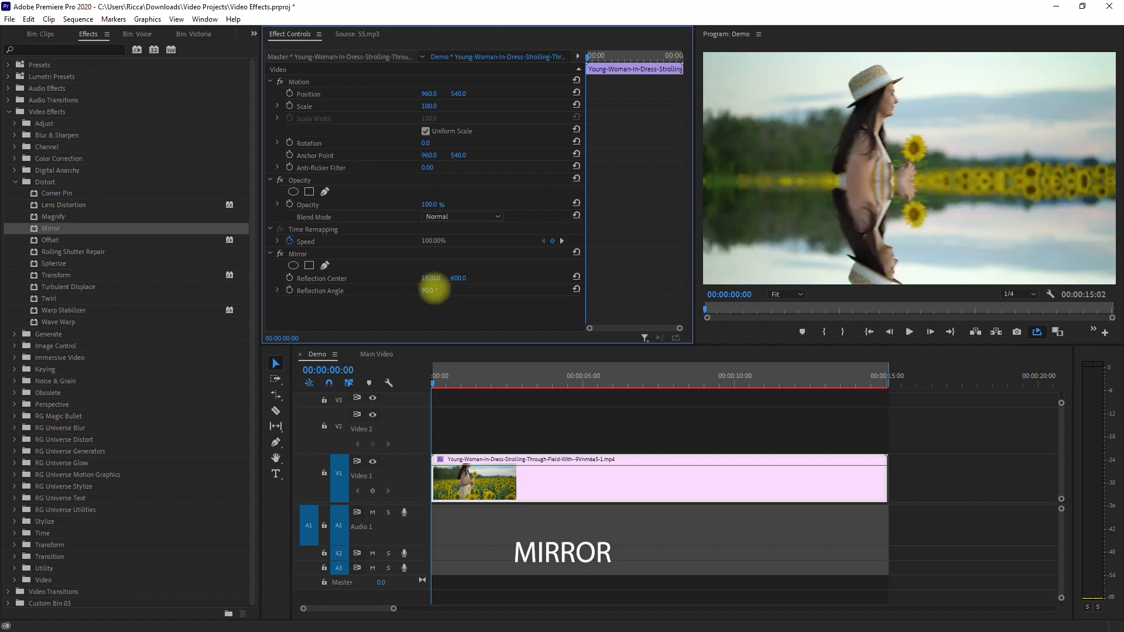
key(space)
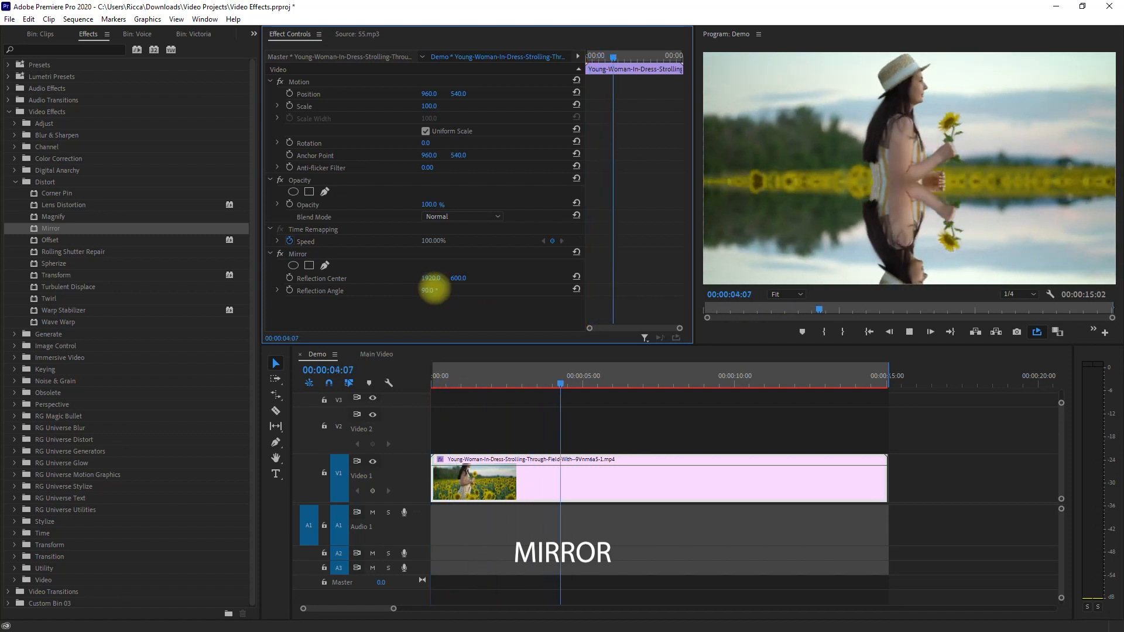
key(space)
Apply Offset to the clip, enter 870 for Shift Center To, and preview the playback.
click(85, 239)
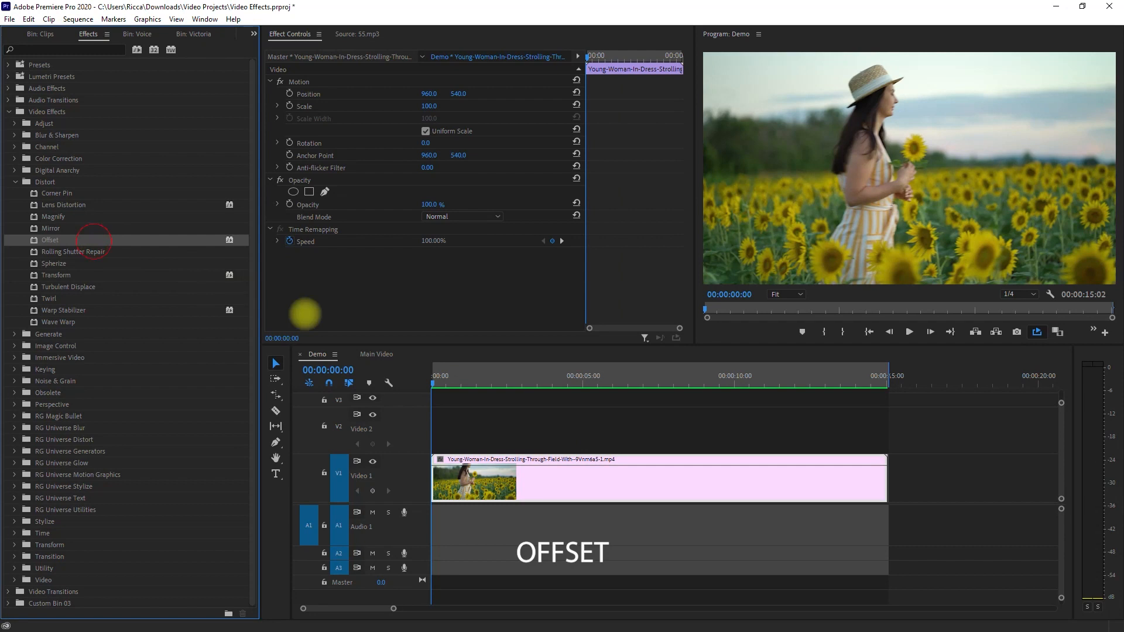
drag(453, 459, 460, 471)
click(434, 278)
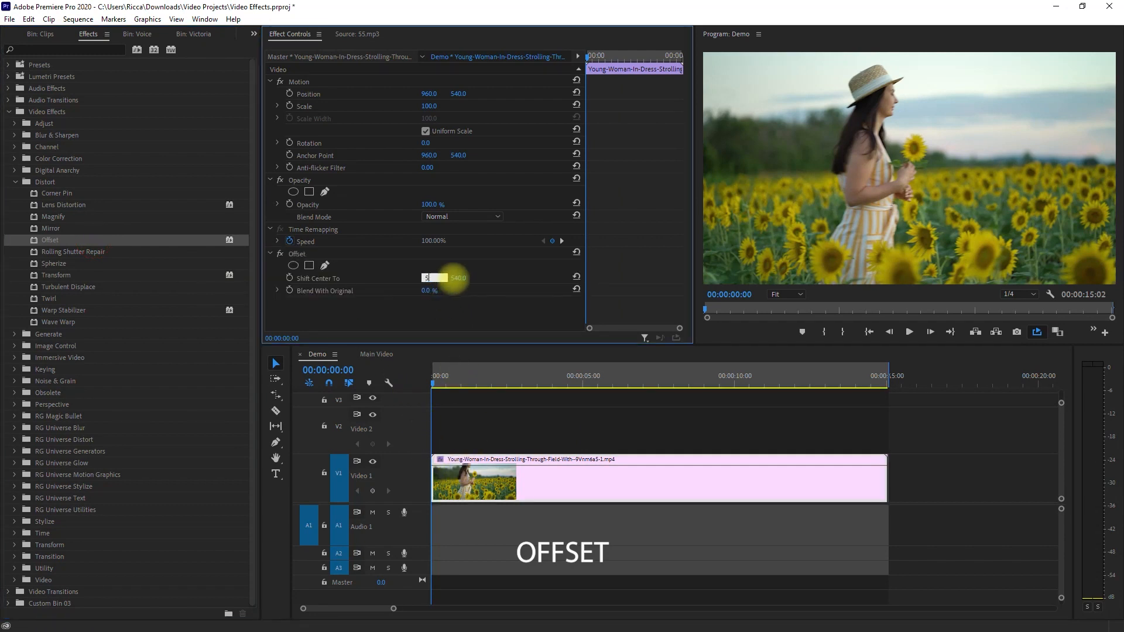
text(870)
key(Return)
key(space)
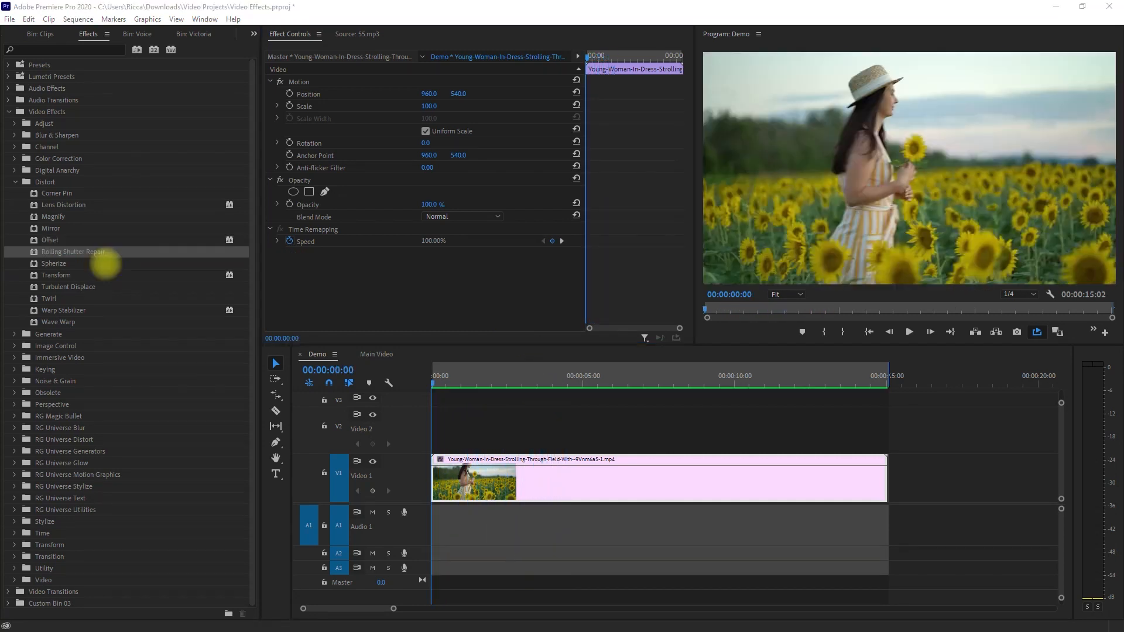
Apply Spherize to the clip, set its Radius to 580, and preview the playback.
double_click(105, 263)
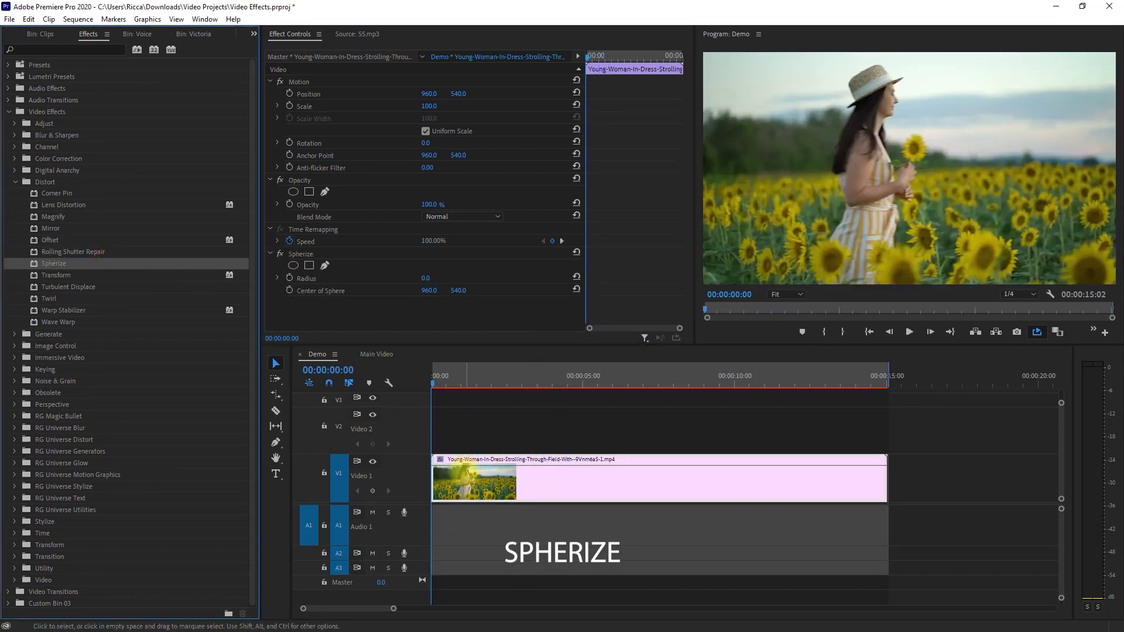
click(426, 278)
text(580)
key(Return)
key(space)
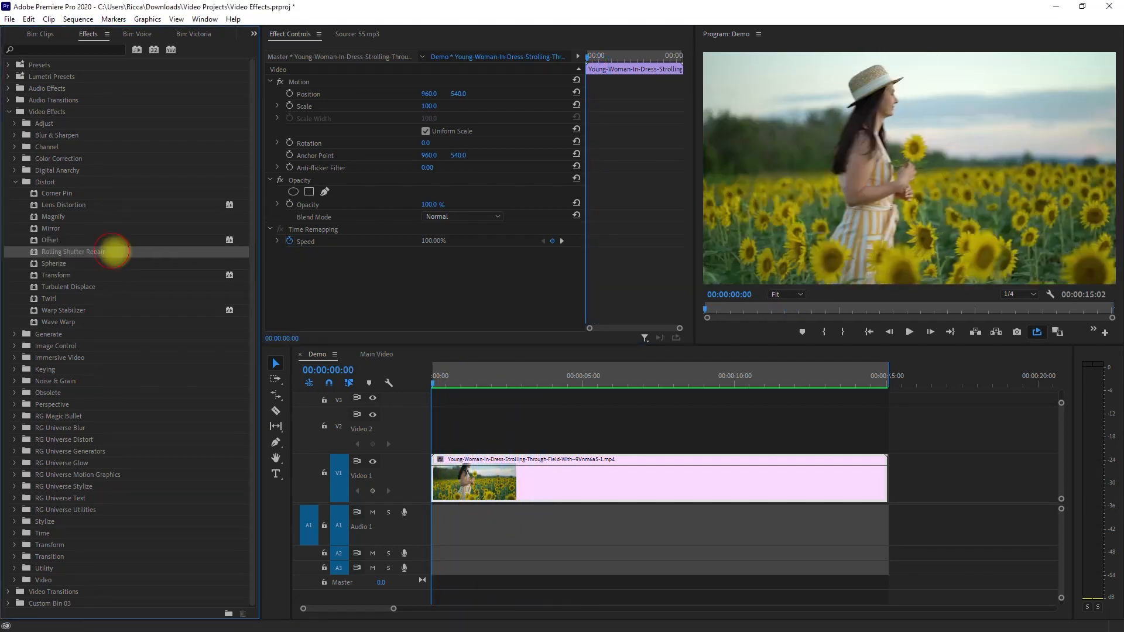
Apply Rolling Shutter Repair to the clip, set Scan Direction to Right -> Left, and preview the playback.
drag(113, 252, 407, 399)
drag(486, 462, 486, 462)
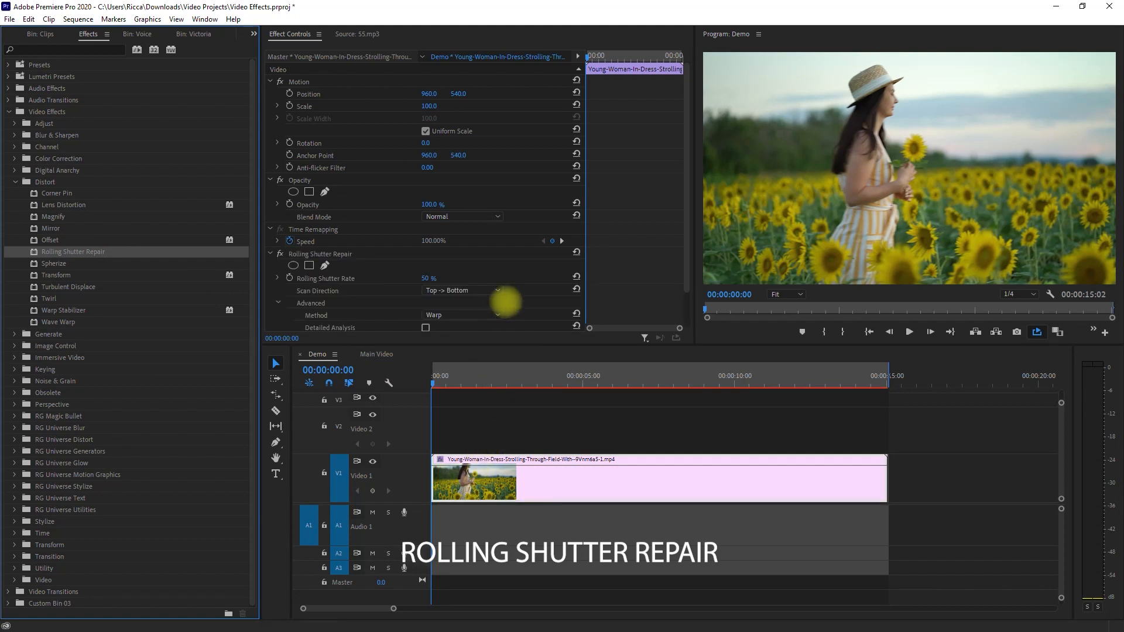
scroll(502, 314, down, 1)
click(484, 296)
key(space)
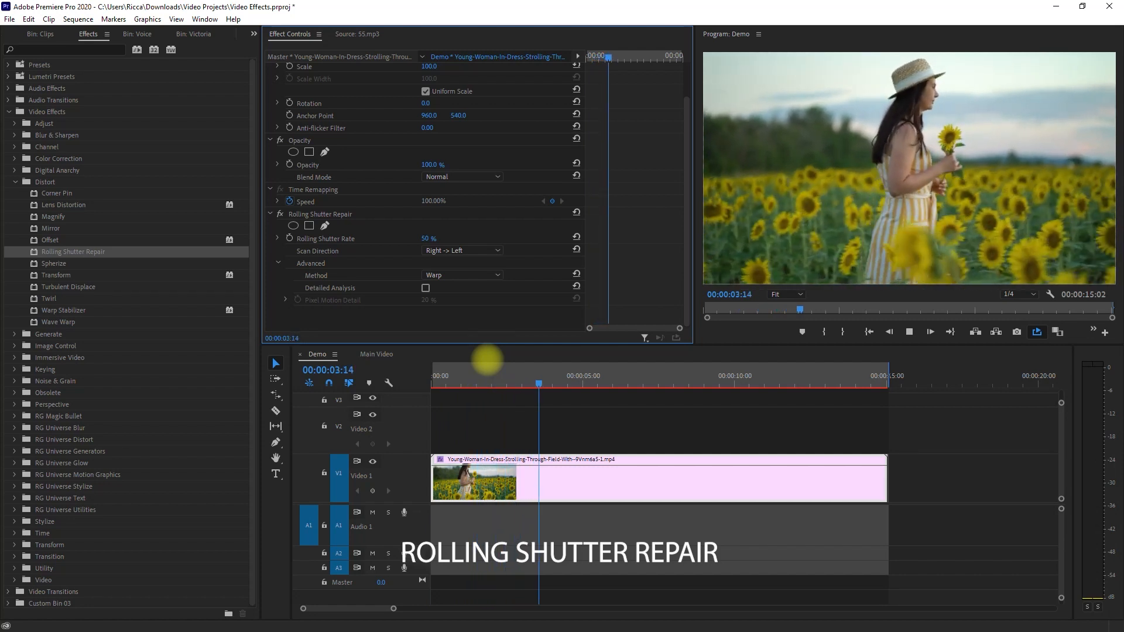
key(space)
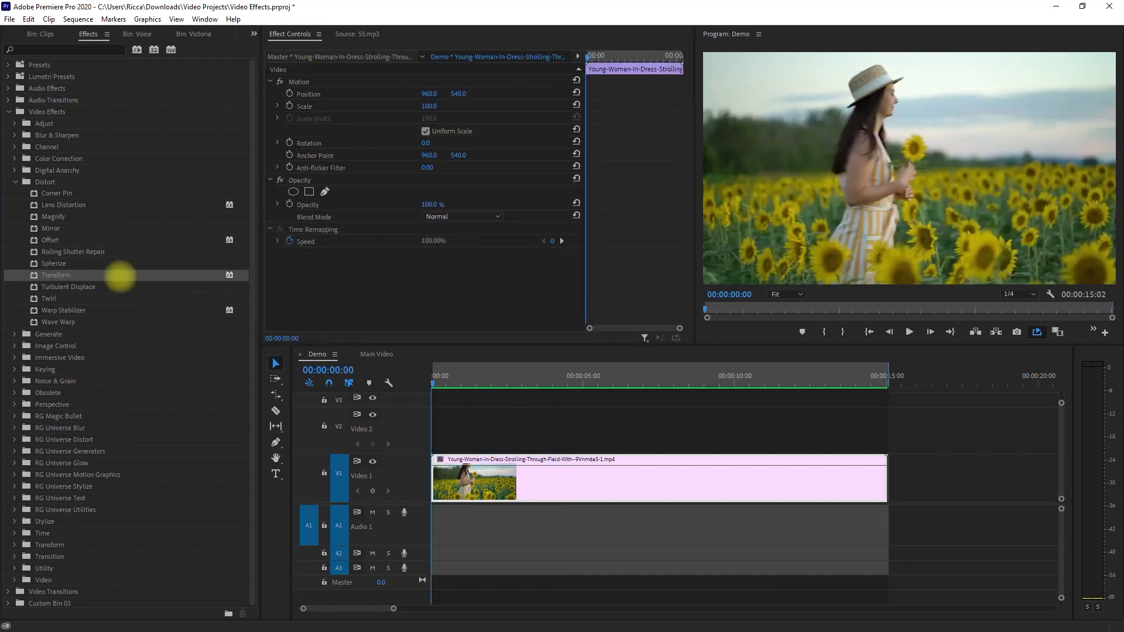
Apply Transform to the clip and try different Anchor Point, Position, Scale and Skew values, resetting each one.
drag(518, 482, 517, 481)
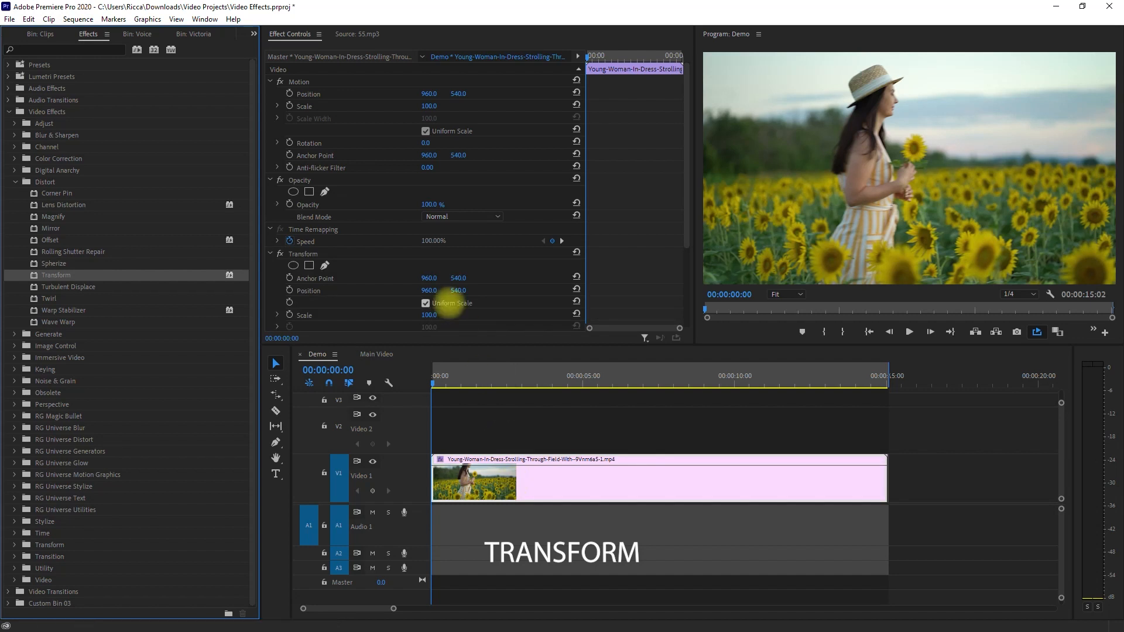
scroll(440, 287, down, 4)
drag(429, 173, 340, 170)
click(575, 172)
drag(429, 185, 482, 185)
click(575, 184)
drag(428, 209, 451, 266)
click(576, 208)
click(576, 232)
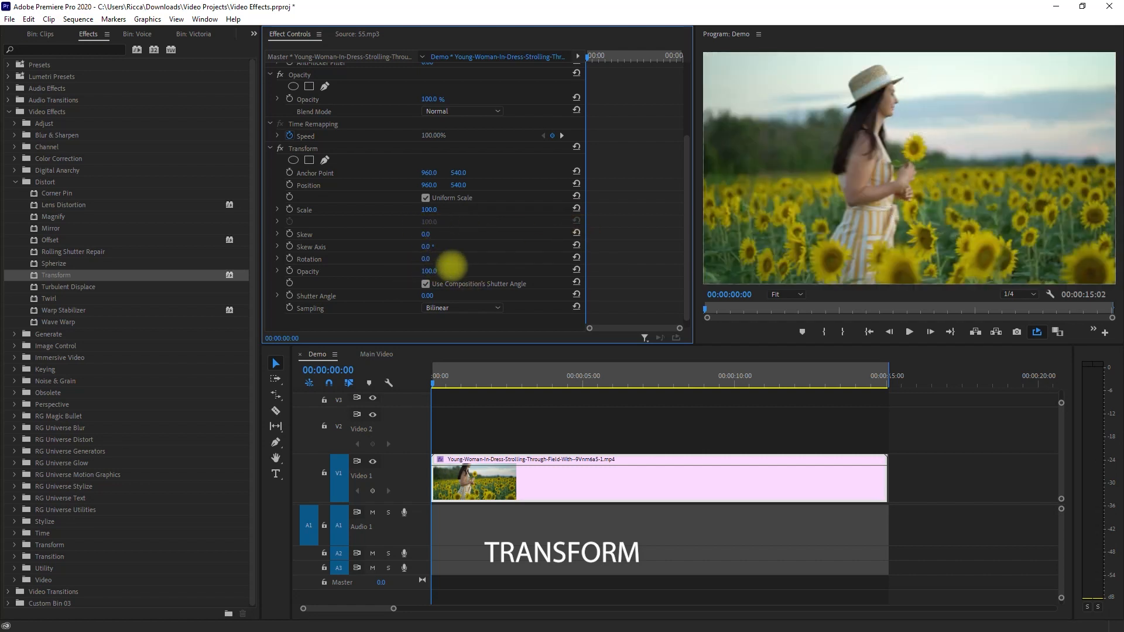
Apply Turbulent Displace to the clip and set its Amount to 80.
click(117, 287)
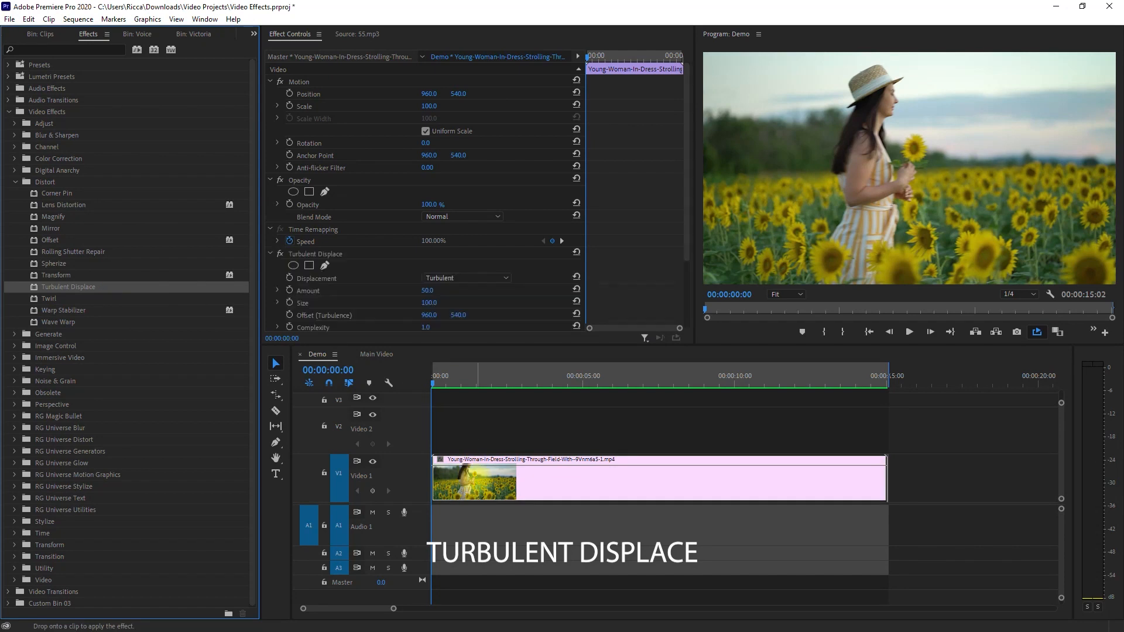
scroll(476, 276, down, 2)
click(436, 231)
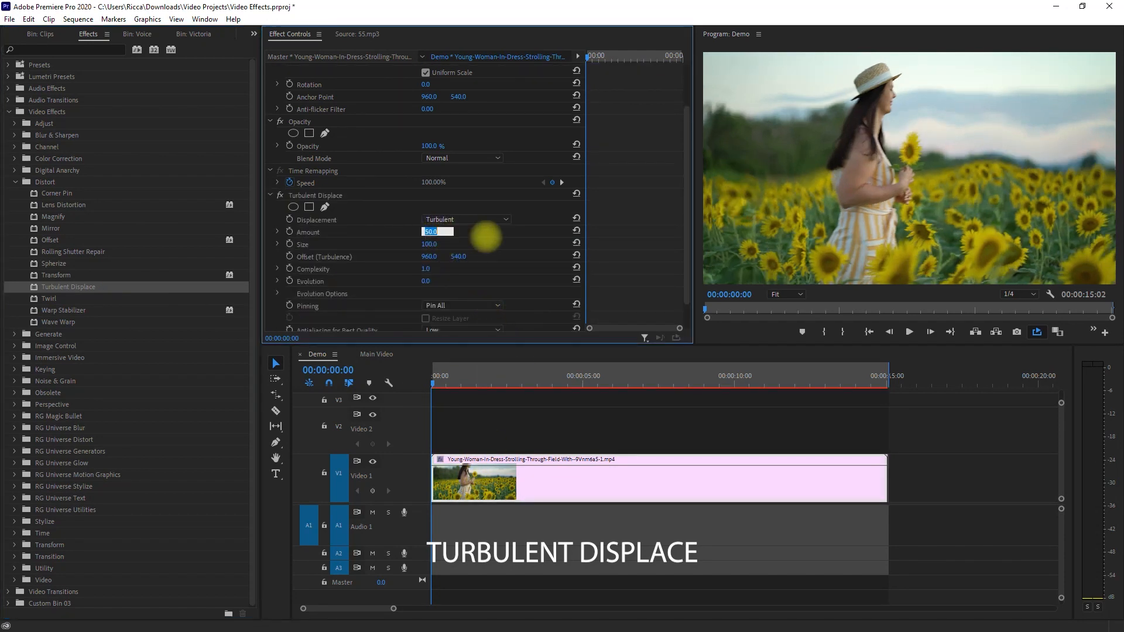
text(80)
key(Return)
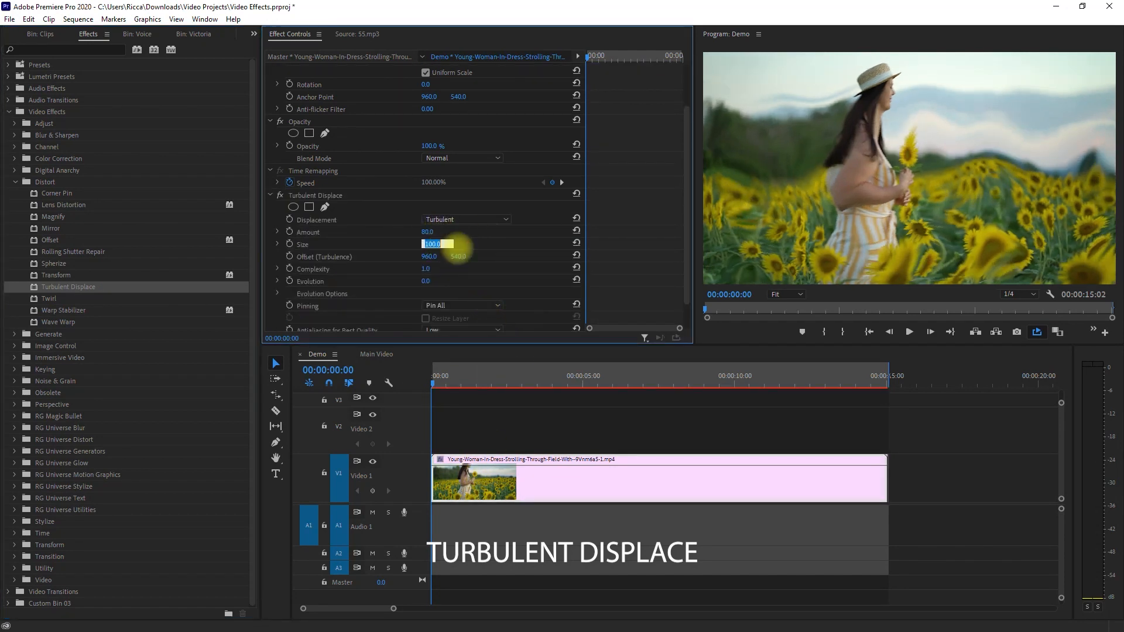
Set Turbulent Displace's Size to 80 and preview the playback.
text(80)
key(Return)
text(180)
key(Return)
key(space)
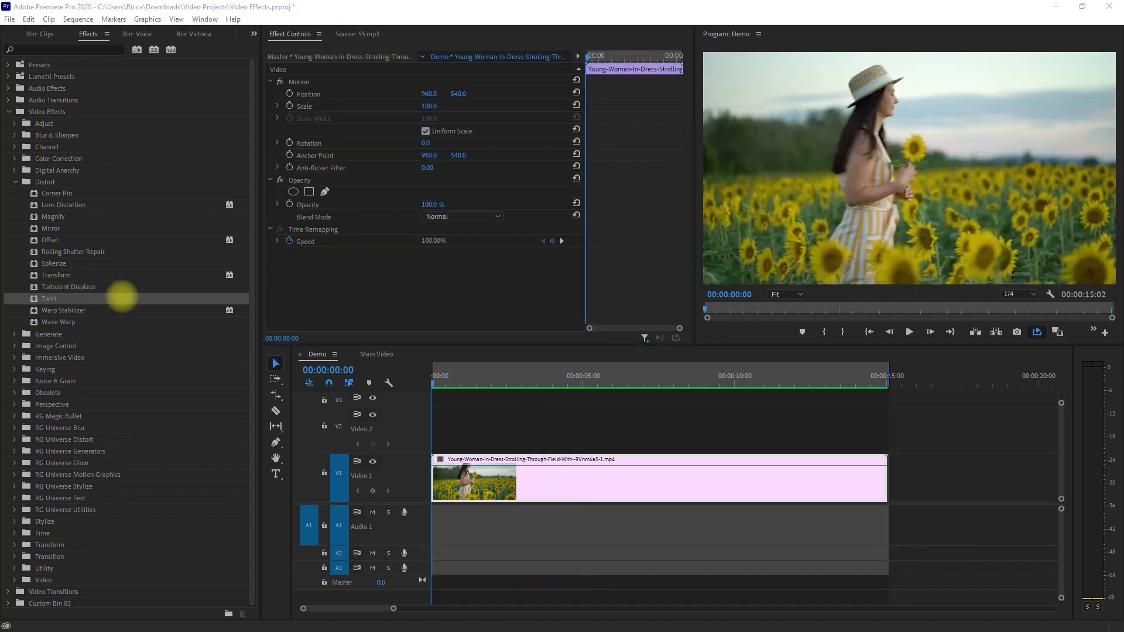
Apply Twirl to the clip and set its Angle to 90° and Twirl Radius to 47.
click(122, 297)
drag(463, 438, 468, 477)
click(432, 275)
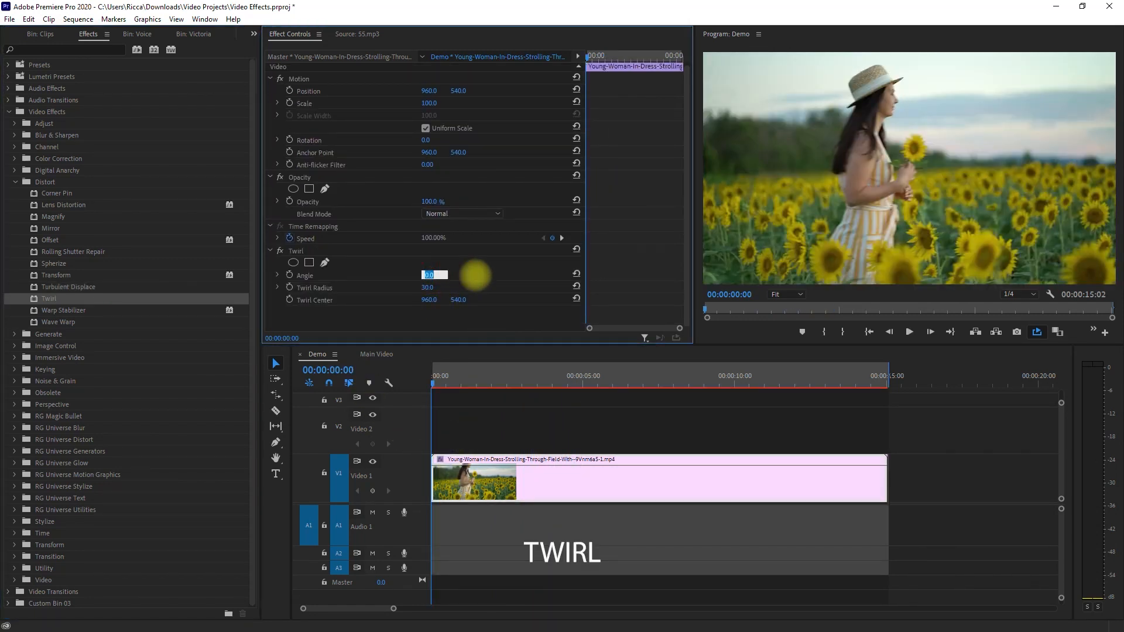
key(Return)
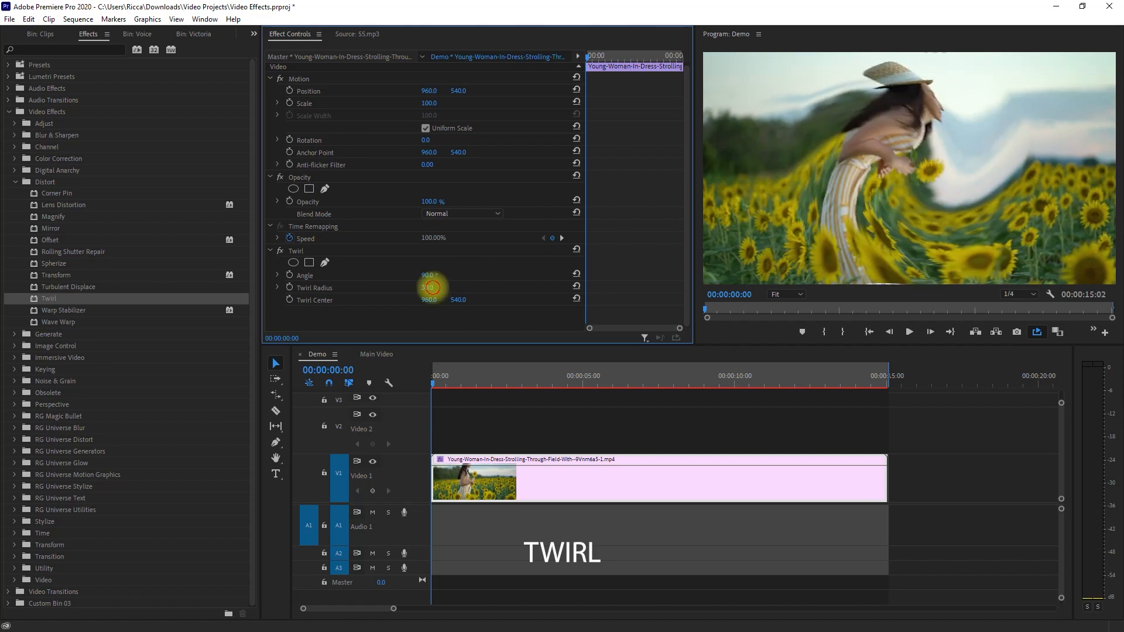
click(436, 283)
text(47)
key(Return)
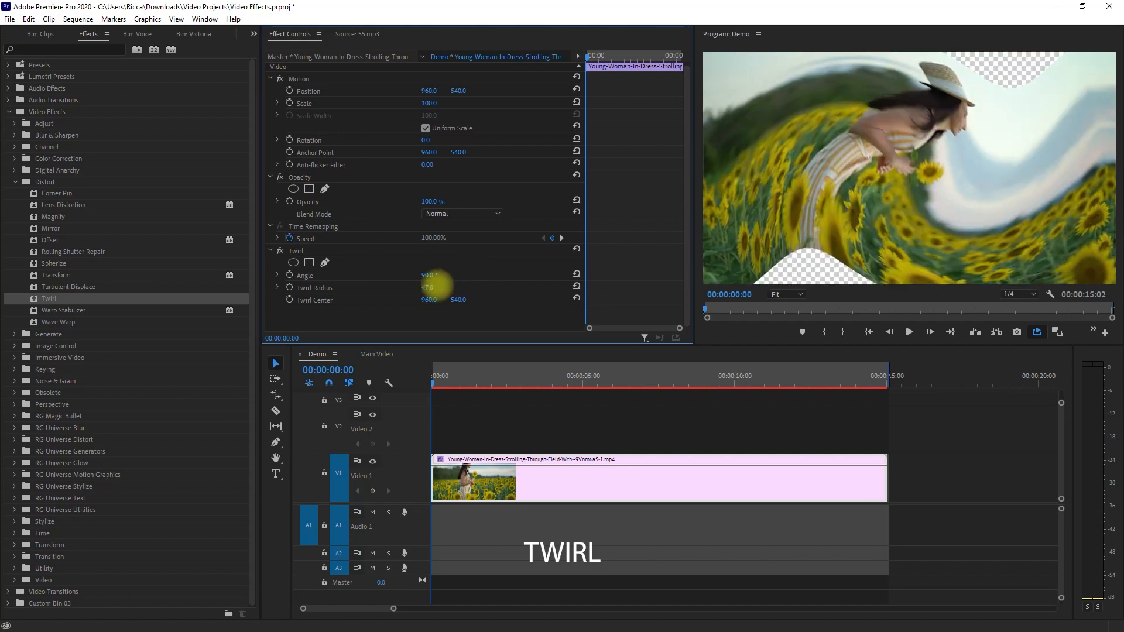
Play the clip to preview the Twirl effect.
key(space)
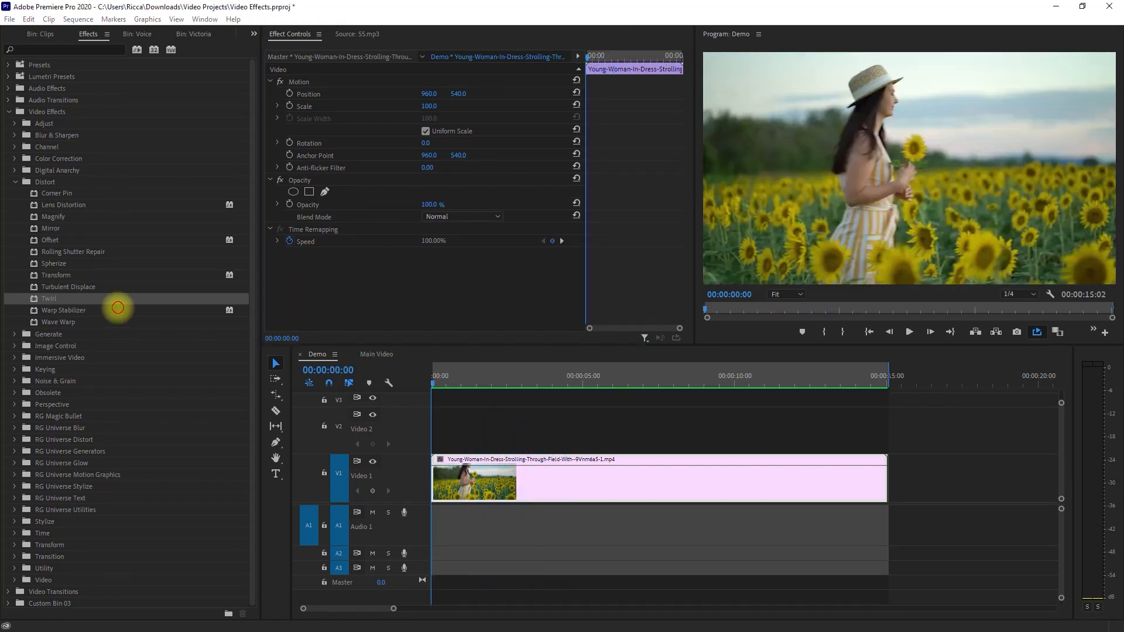
Apply Warp Stabilizer to the clip and go through its Stabilization and Borders options.
click(123, 310)
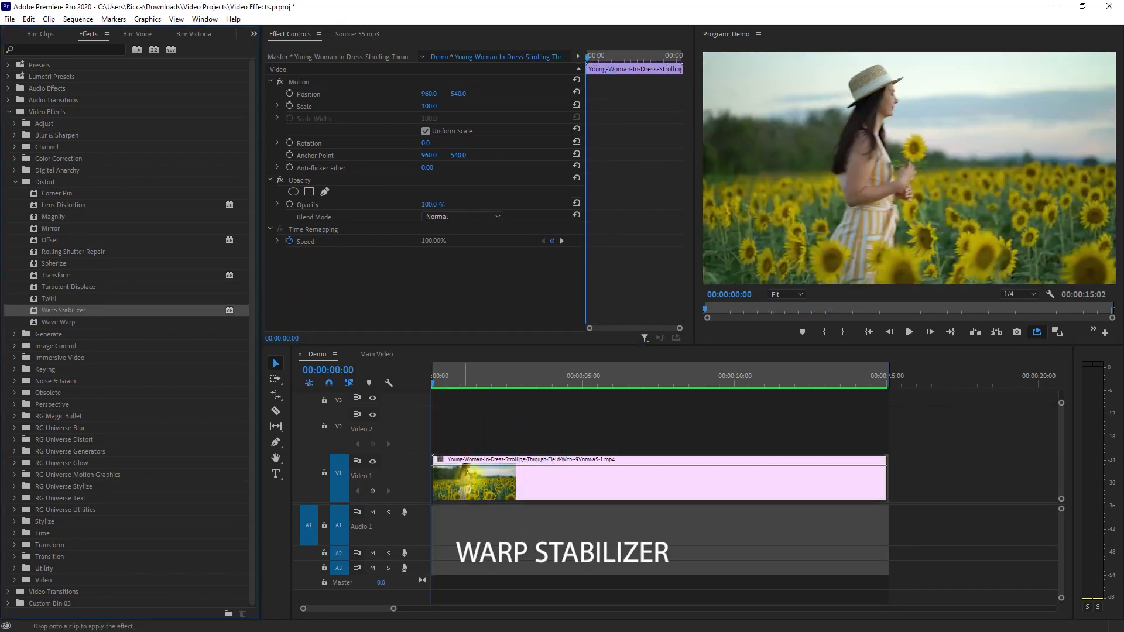
drag(472, 480, 475, 479)
scroll(479, 325, down, 4)
click(490, 255)
click(492, 268)
click(498, 277)
click(485, 327)
scroll(526, 279, down, 3)
click(517, 281)
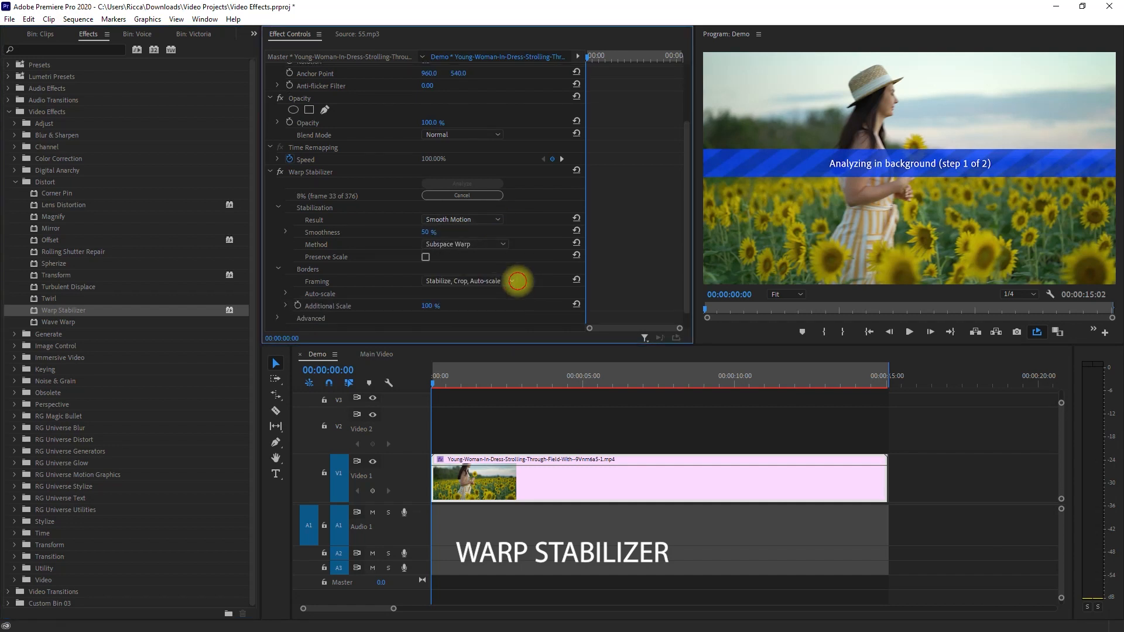
click(530, 284)
scroll(522, 293, down, 1)
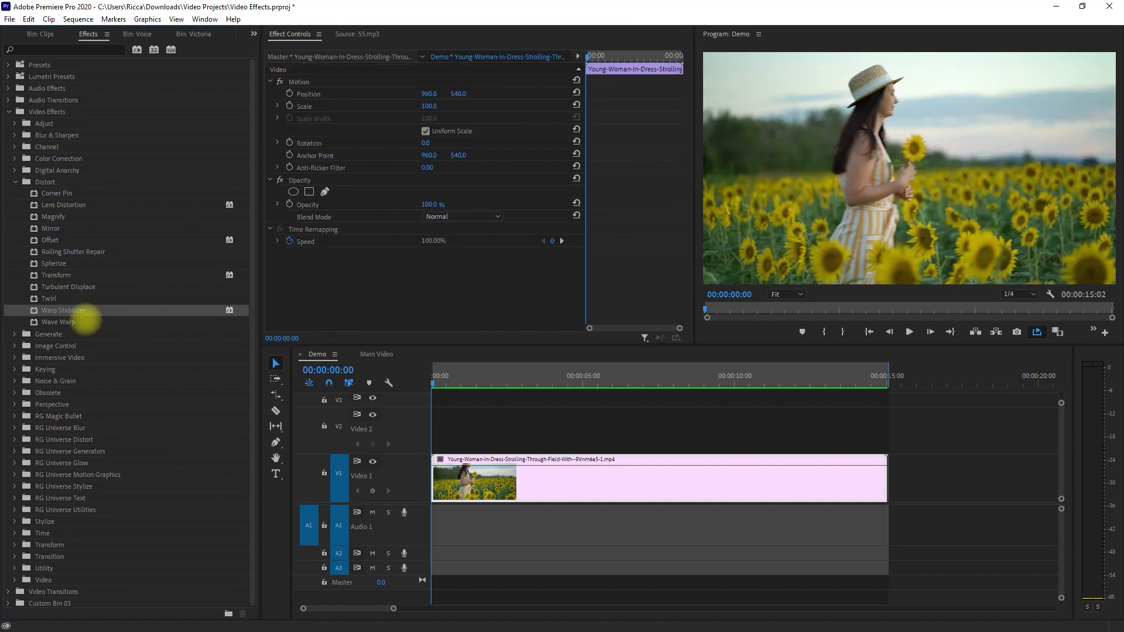
Apply Wave Warp to the clip and set its Wave Width to 60.
click(106, 321)
drag(472, 462, 474, 476)
scroll(492, 301, down, 2)
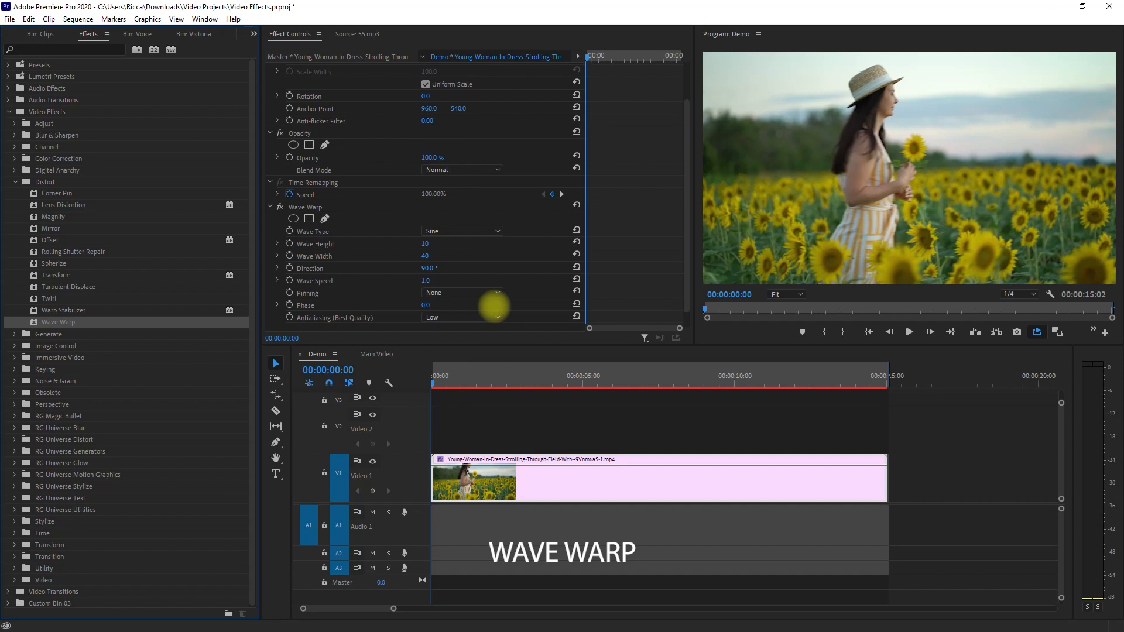
click(427, 255)
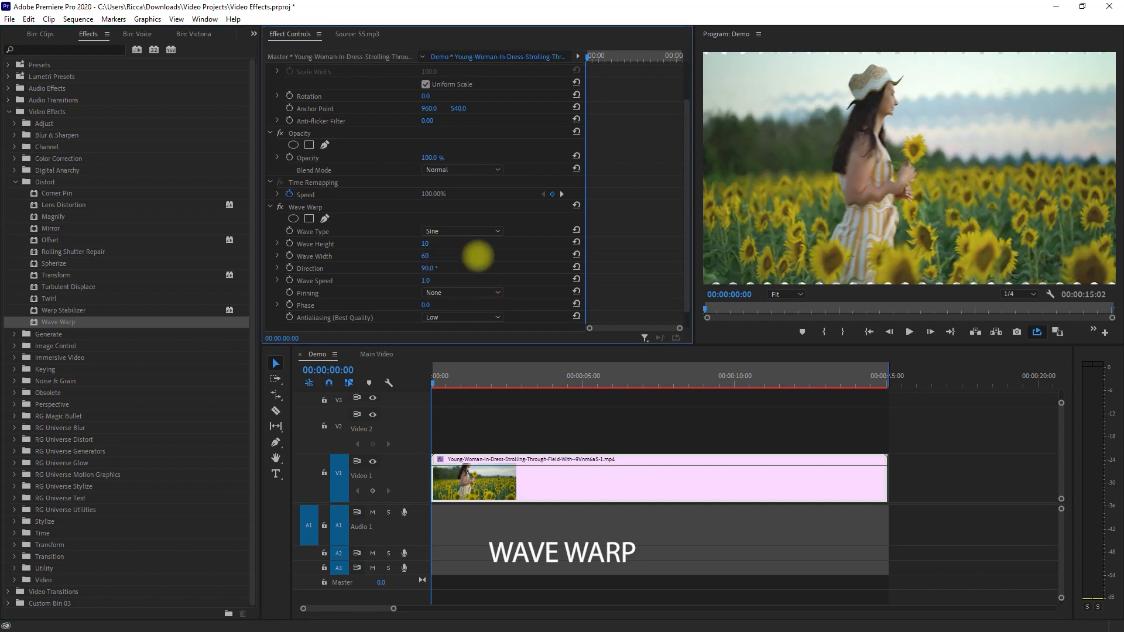
Preview the Wave Warp playback and view the available Wave Type options.
key(space)
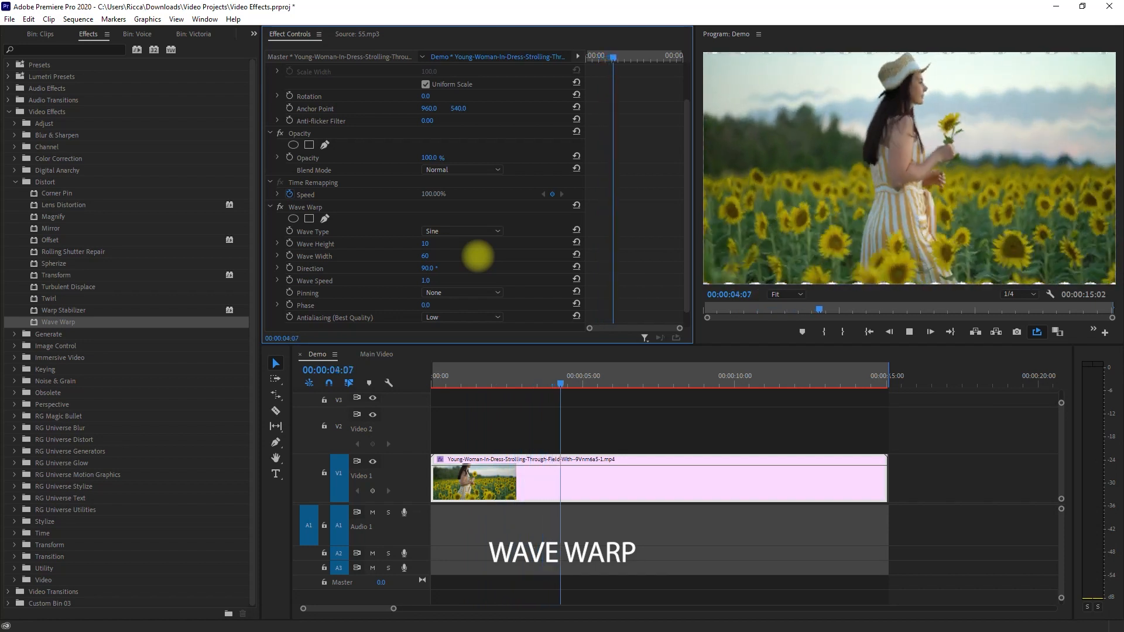
click(496, 232)
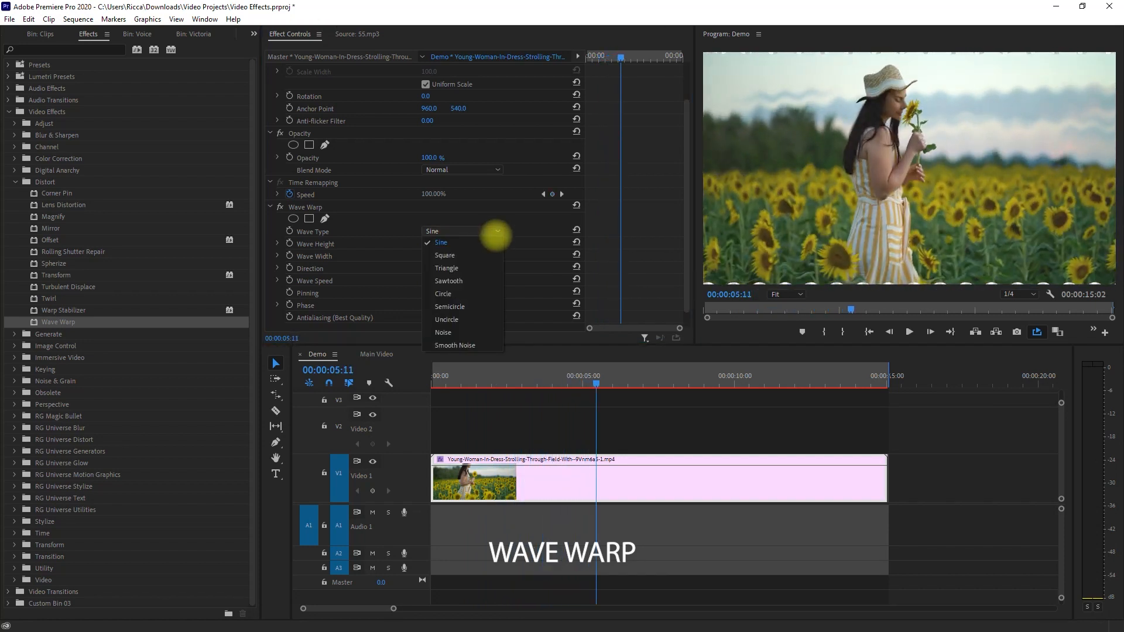
click(496, 233)
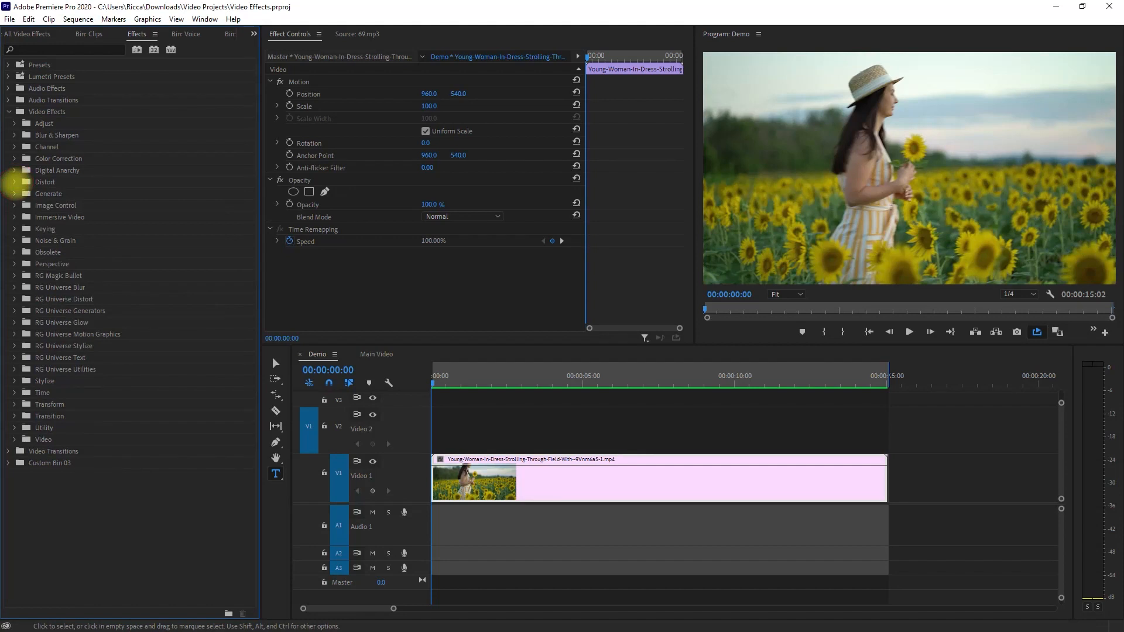
Expand the Generate effects group and apply 4-Color Gradient to the clip.
click(15, 194)
click(129, 206)
drag(129, 206, 108, 333)
click(110, 194)
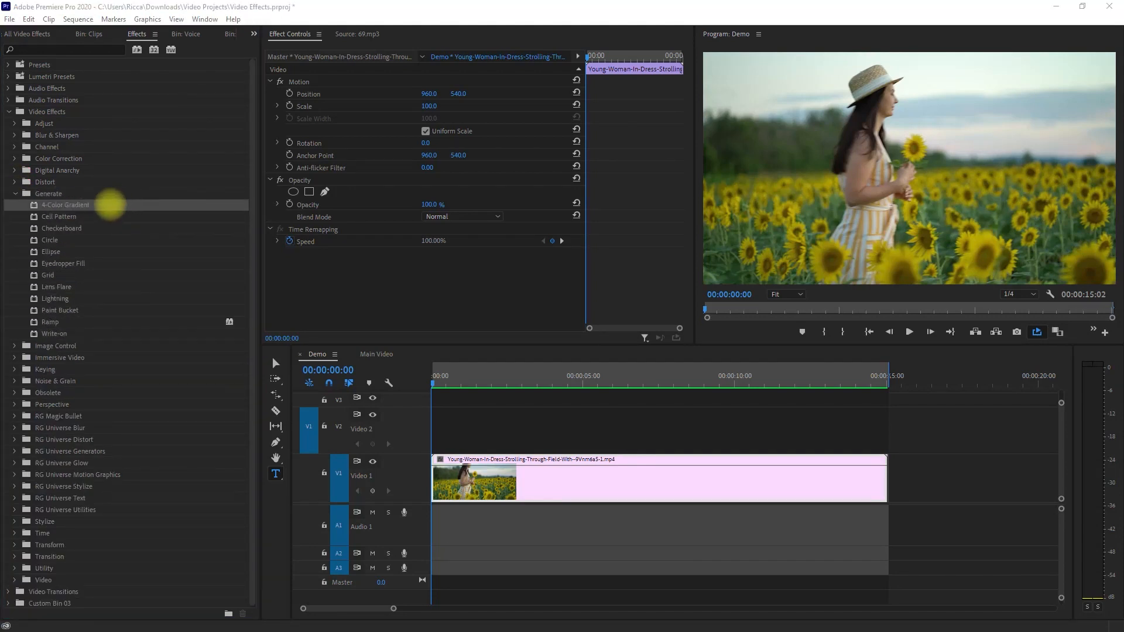
drag(111, 204, 459, 471)
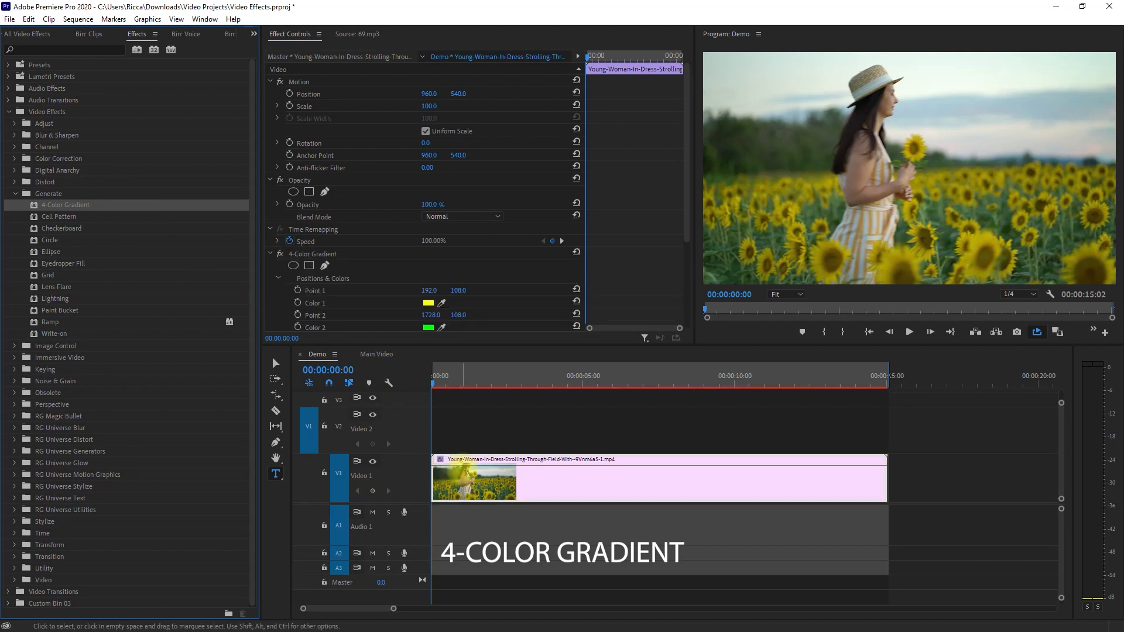
scroll(499, 309, down, 3)
scroll(498, 309, down, 2)
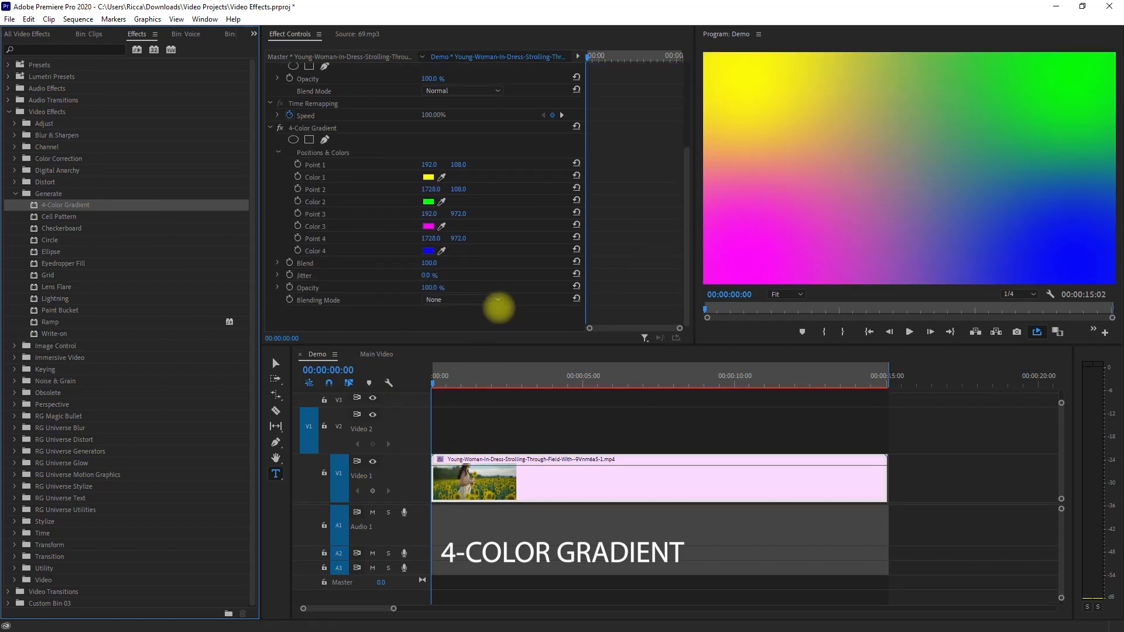
Set the 4-Color Gradient's Blending Mode to Color and preview the playback.
click(498, 299)
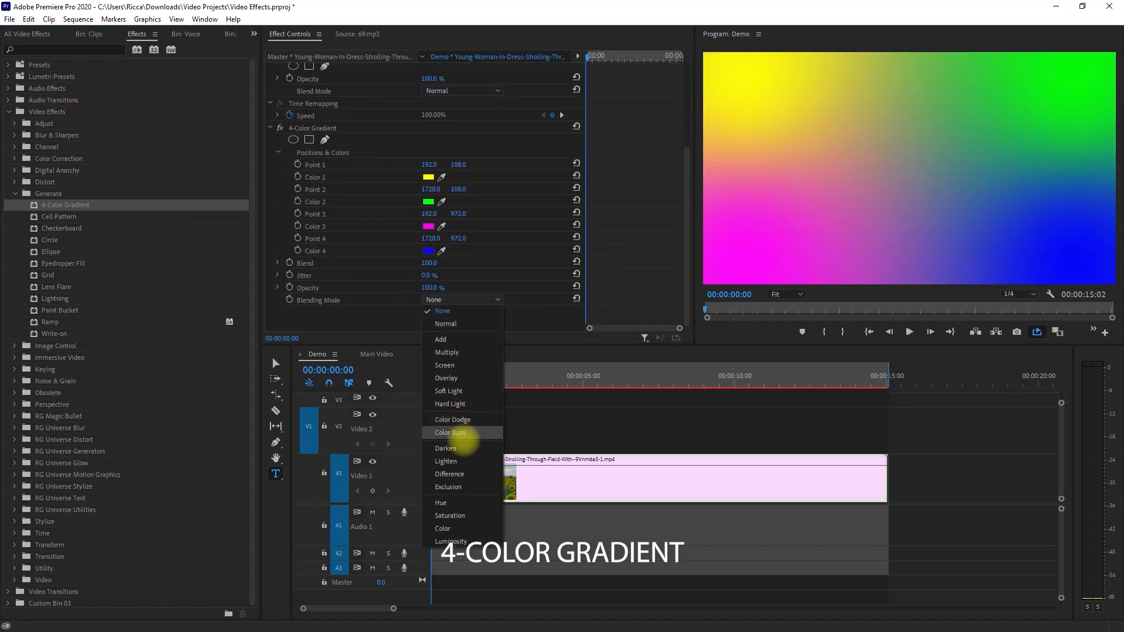
click(463, 528)
key(space)
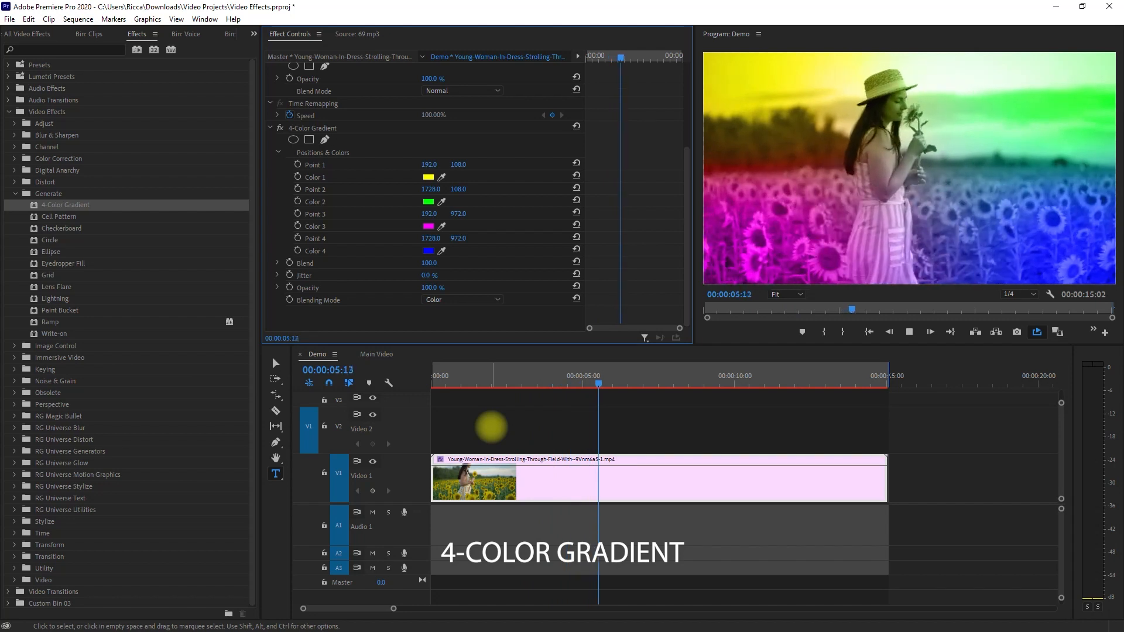
key(space)
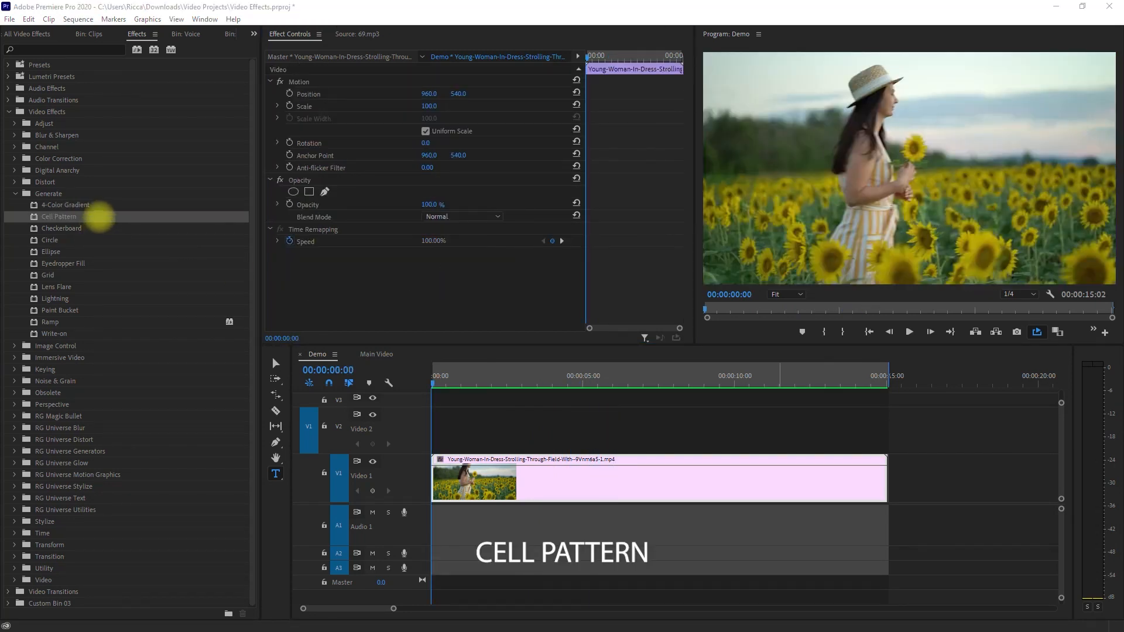
Apply Cell Pattern to the clip, choosing the Crystallize pattern with a Sharpness of 140.
scroll(494, 215, down, 3)
click(492, 196)
click(442, 237)
click(451, 220)
text(140)
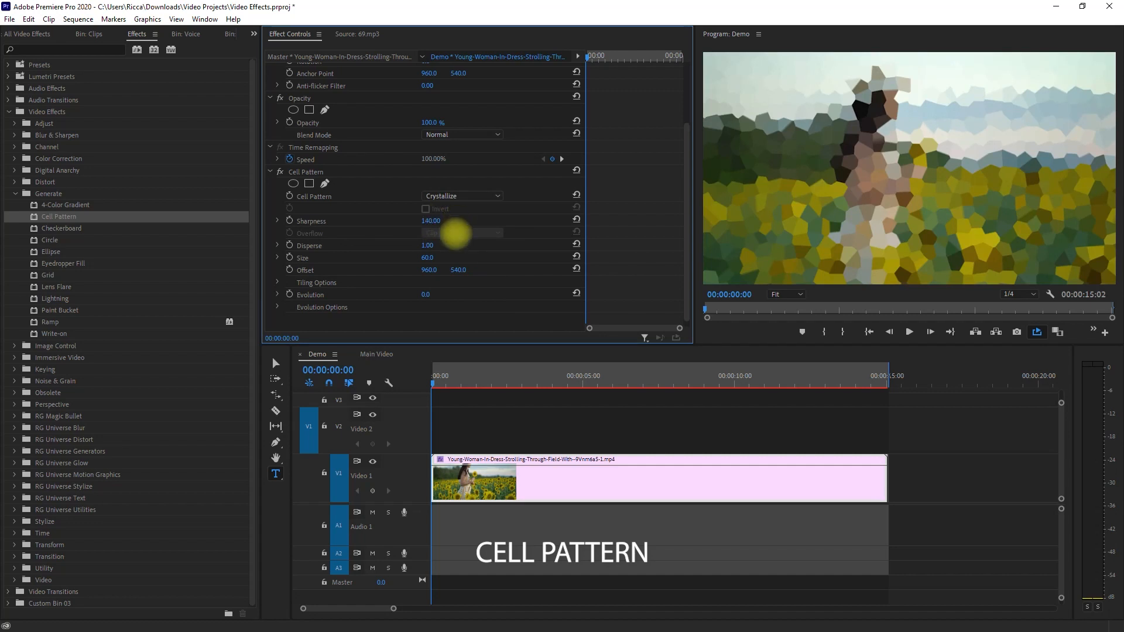
Set the Cell Pattern's Size to 20 and preview the playback.
key(Tab)
click(433, 257)
text(20)
key(Return)
key(space)
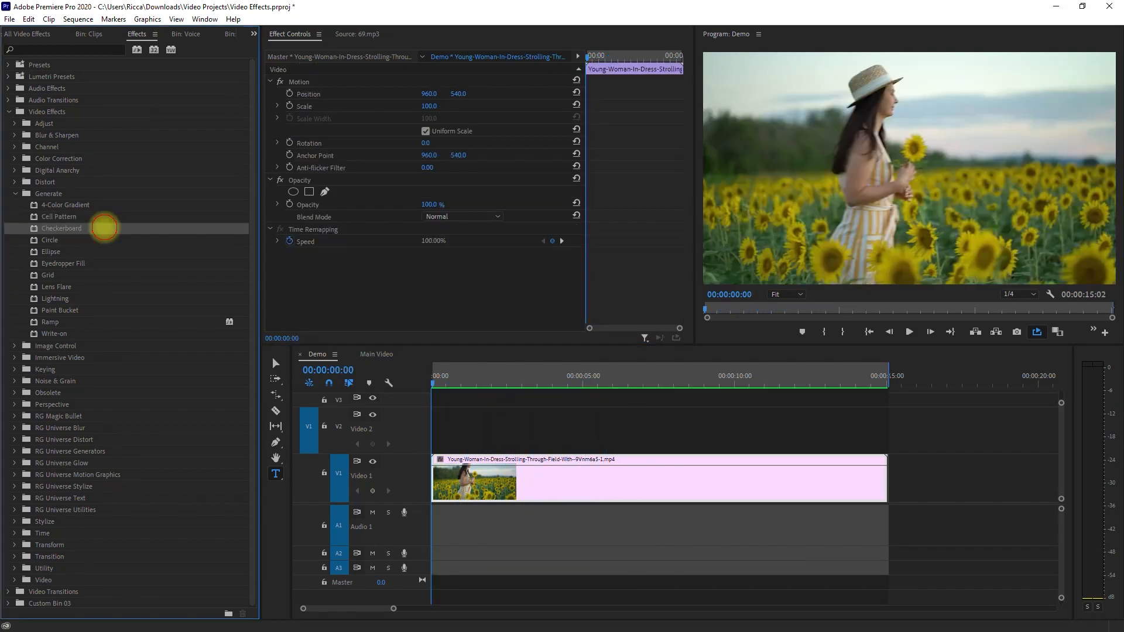
Apply Checkerboard to the clip, change its Blending Mode from None, and preview the playback.
drag(105, 227, 526, 477)
click(468, 214)
click(492, 221)
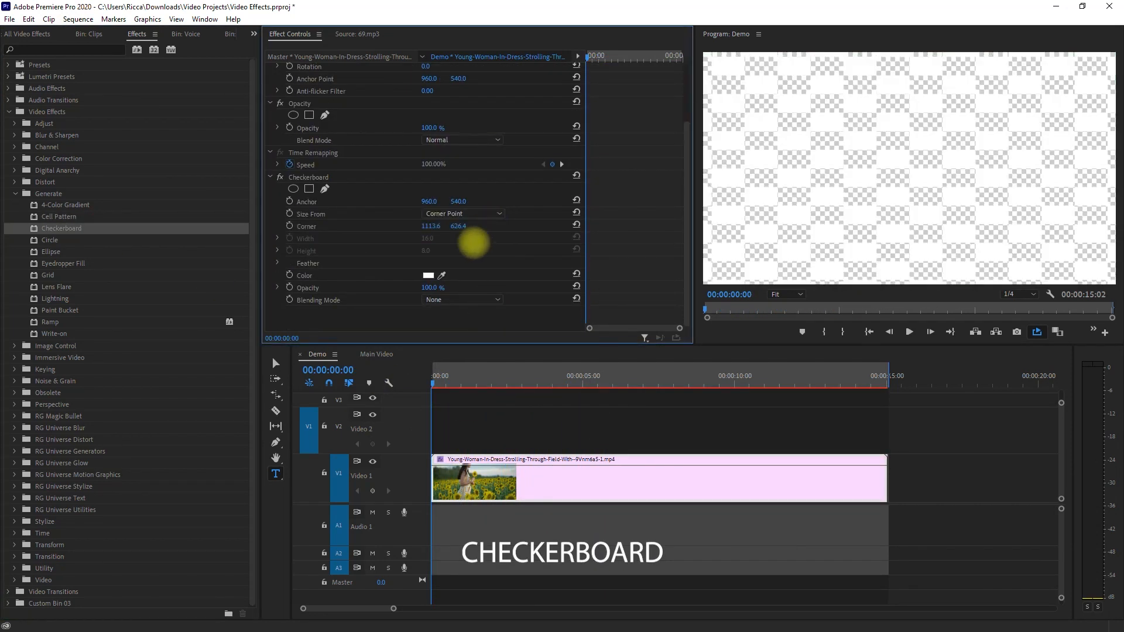
click(491, 301)
click(486, 391)
key(space)
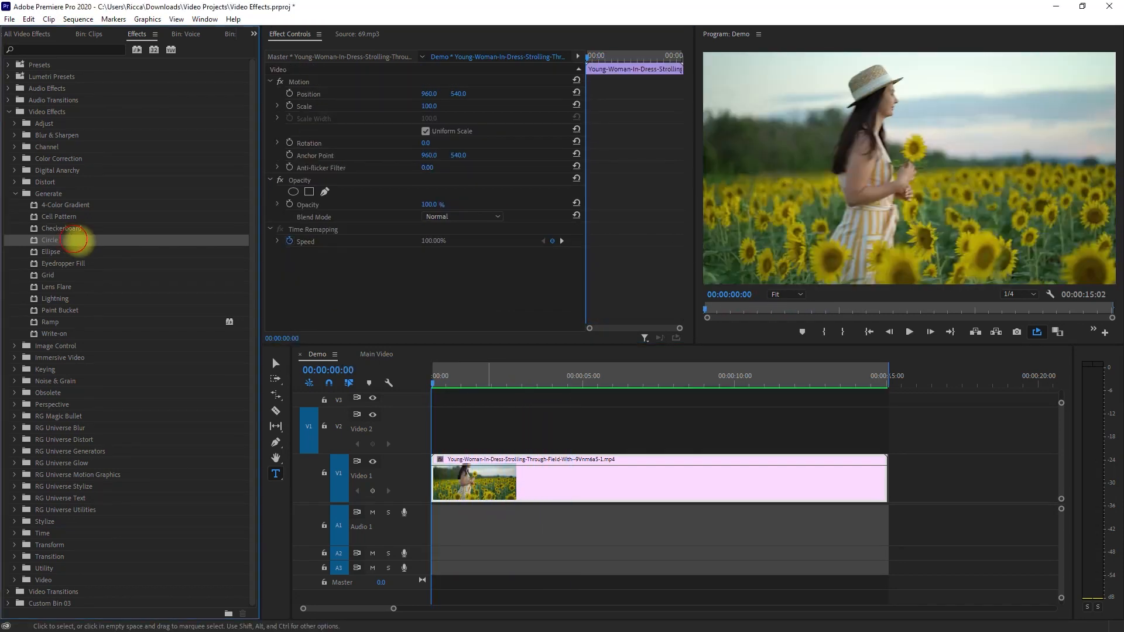
Apply Circle to the clip with a Radius of 535, change its Blending Mode from None, and preview the playback.
drag(78, 239, 456, 468)
scroll(457, 266, down, 1)
drag(436, 213, 447, 210)
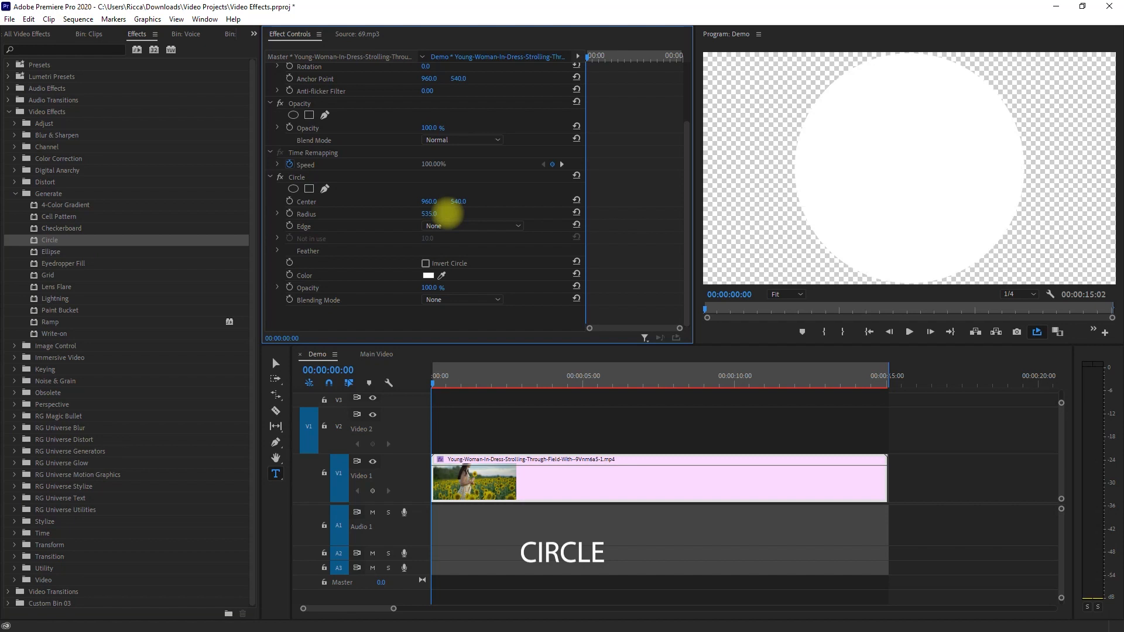
click(471, 298)
click(464, 515)
key(space)
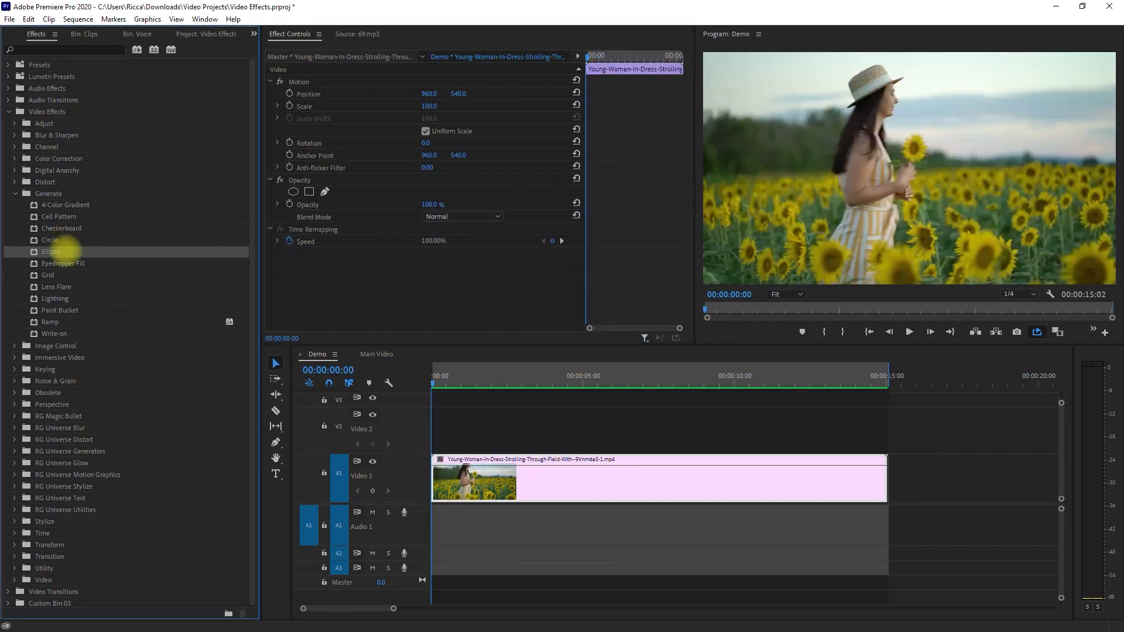
Apply Ellipse composited on the original, framing the woman with Center 802, 540, Width 546 and Height about 905, and preview it.
drag(52, 251, 427, 225)
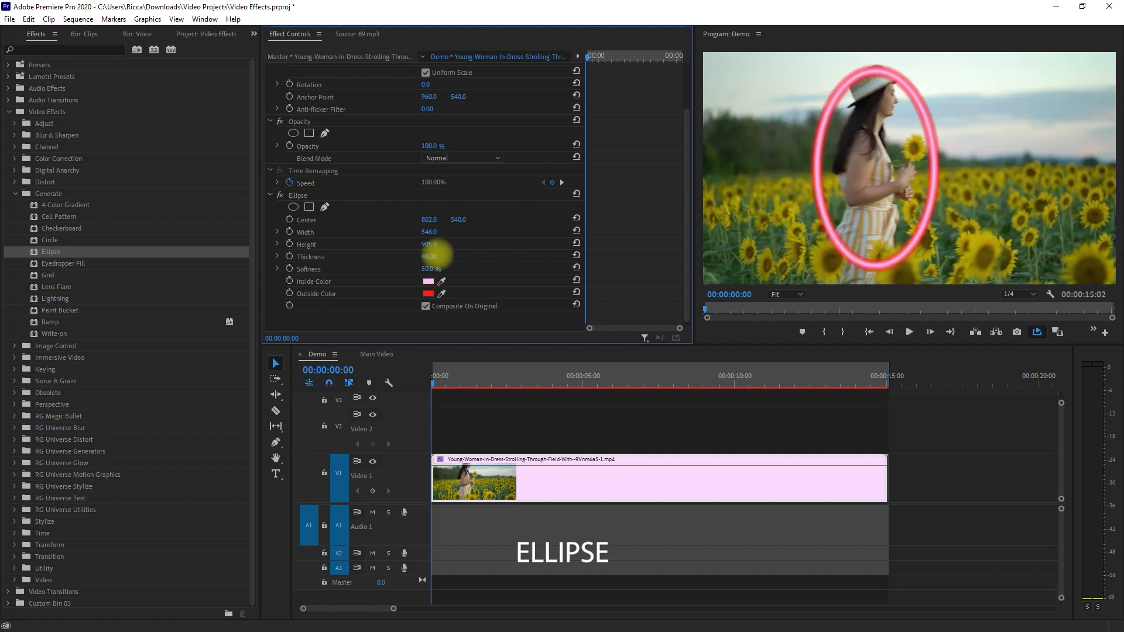
key(space)
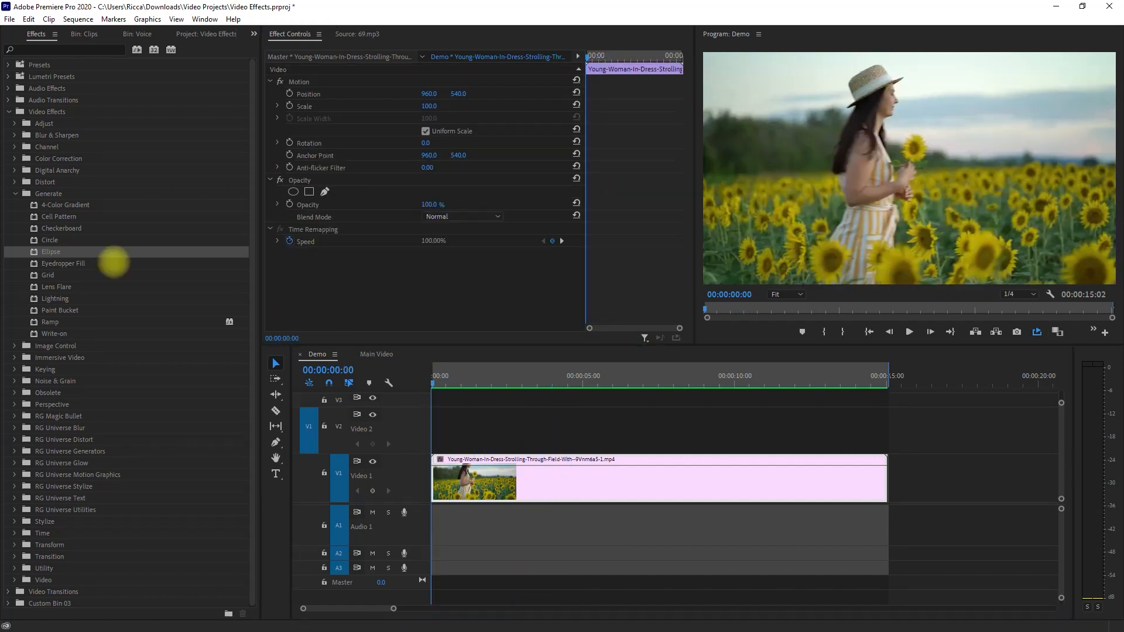
Apply Eyedropper Fill with Blend With Original at 25% and the sample point moved to 539.2, 905.9, and preview it.
drag(113, 263, 442, 481)
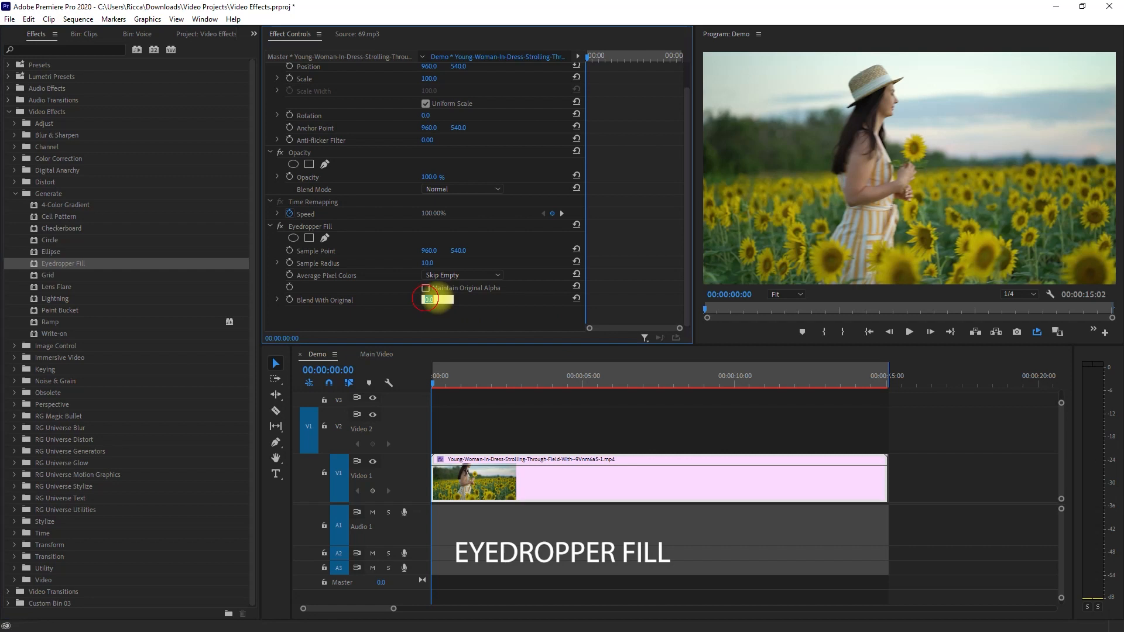
click(430, 299)
text(25)
key(Return)
drag(909, 170, 819, 246)
key(space)
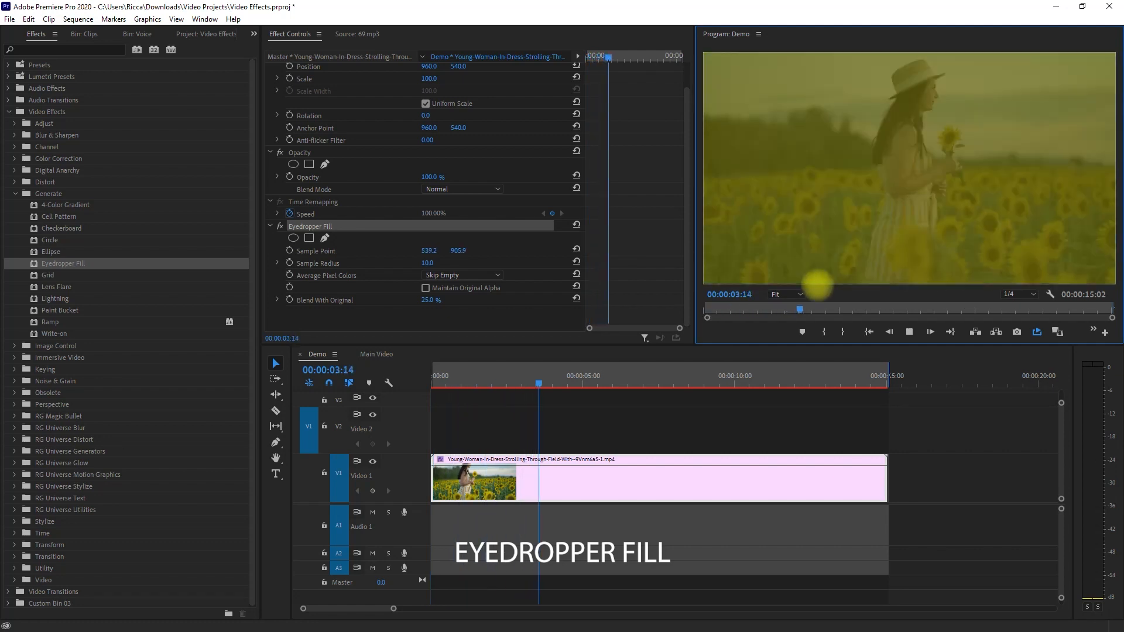
Apply Grid to the clip with Blending Mode Normal and a Border of 15.
click(90, 273)
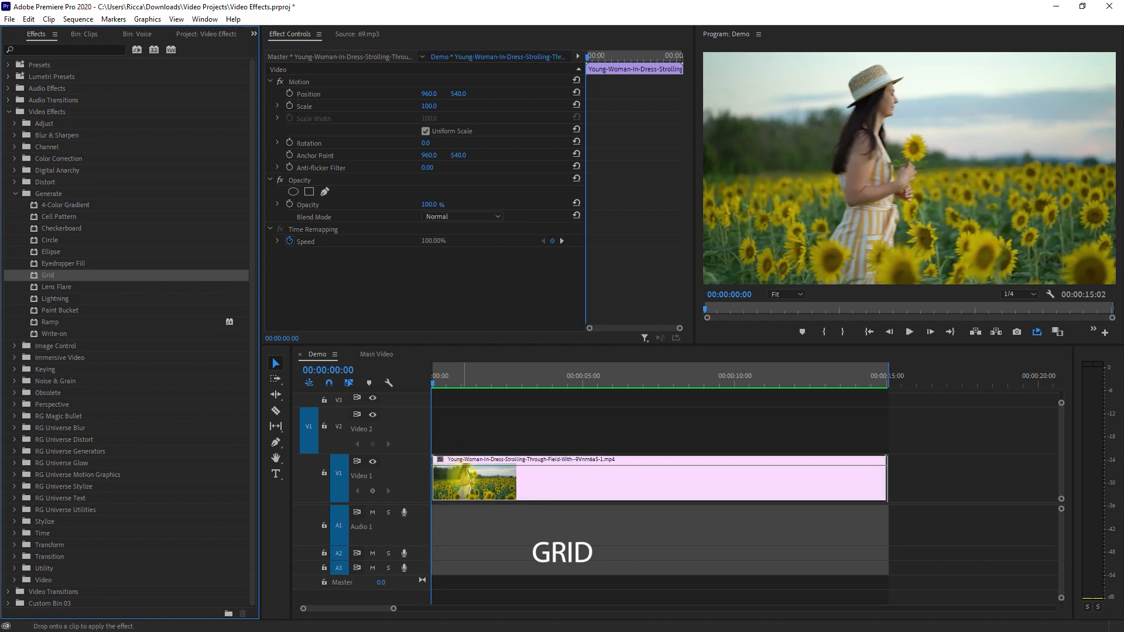
drag(464, 476, 468, 471)
scroll(550, 275, down, 3)
click(497, 306)
click(464, 331)
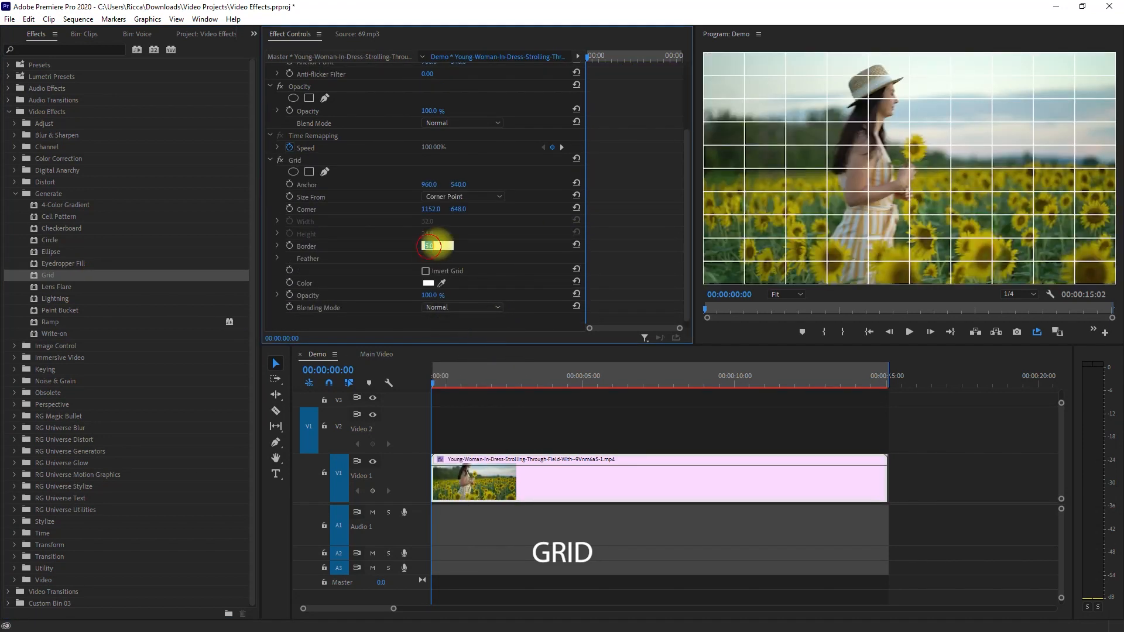
text(15)
key(Return)
Set the grid's color to red (FF0000).
click(429, 283)
click(377, 285)
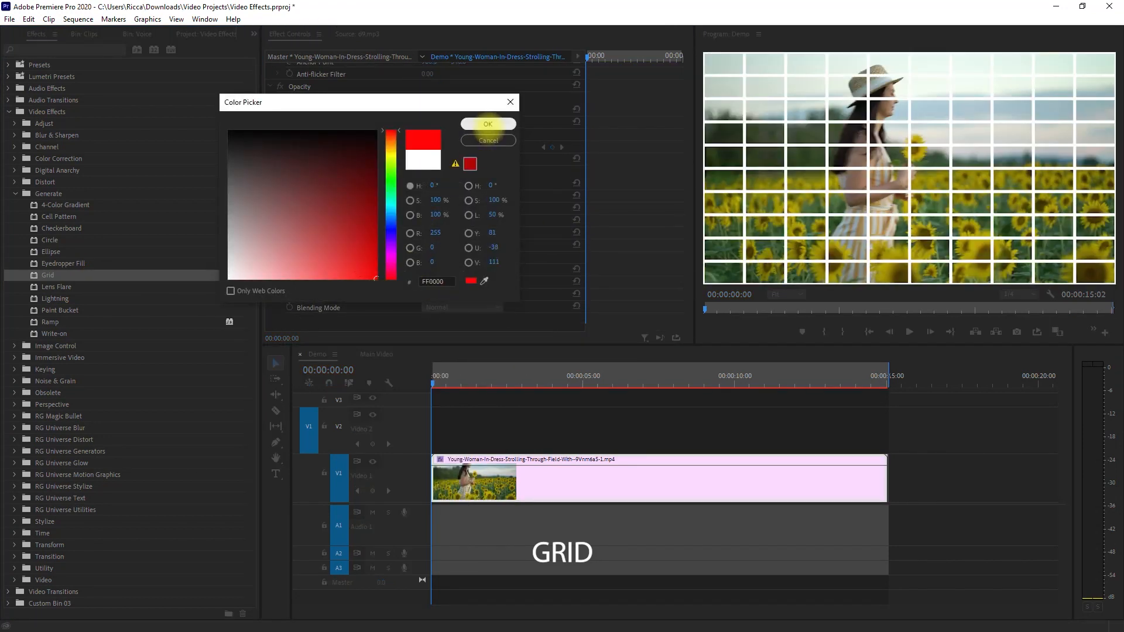
click(490, 125)
Try Invert Grid, switch it back off, and preview the playback.
click(425, 270)
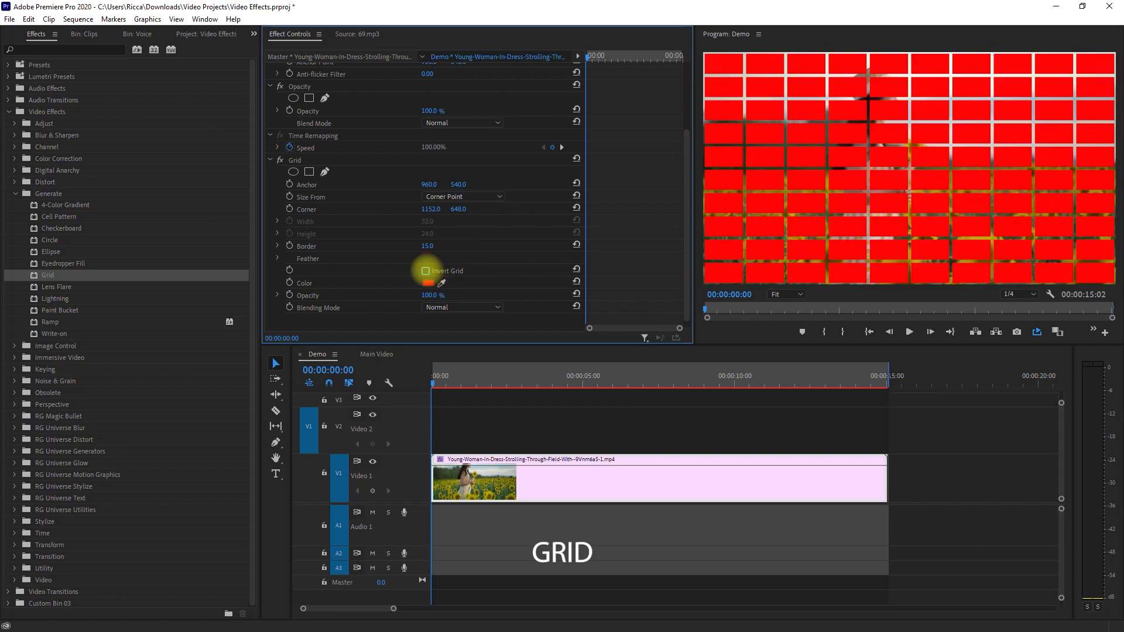
click(426, 271)
click(442, 359)
key(space)
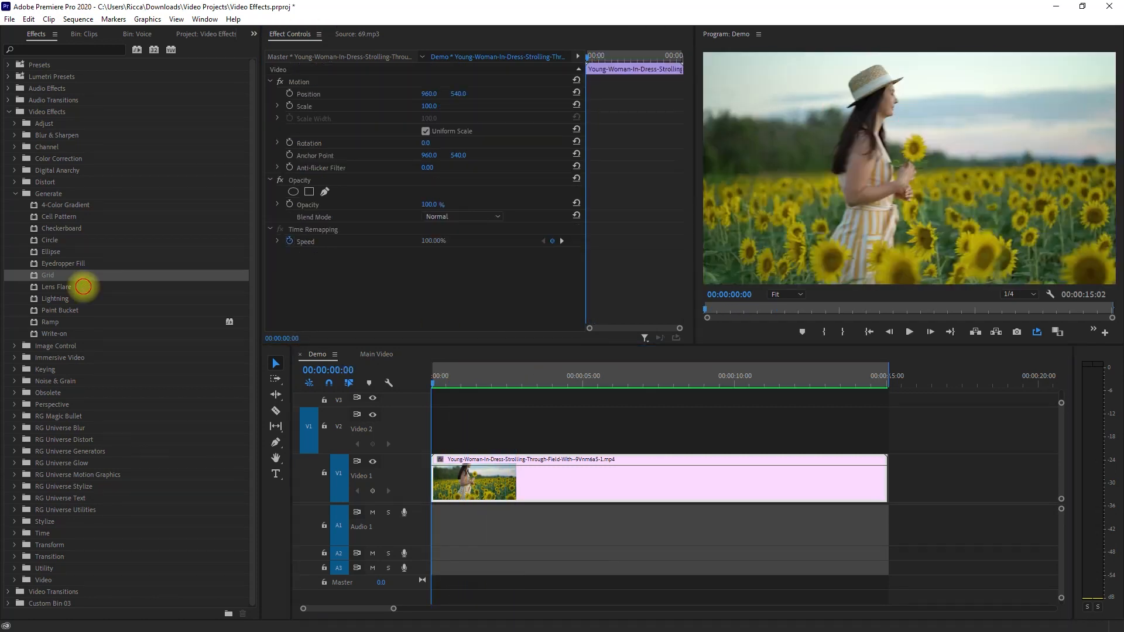
Apply Lens Flare to the clip, move its Flare Center to 432, 432, and preview the playback.
drag(84, 286, 468, 333)
drag(428, 278, 231, 256)
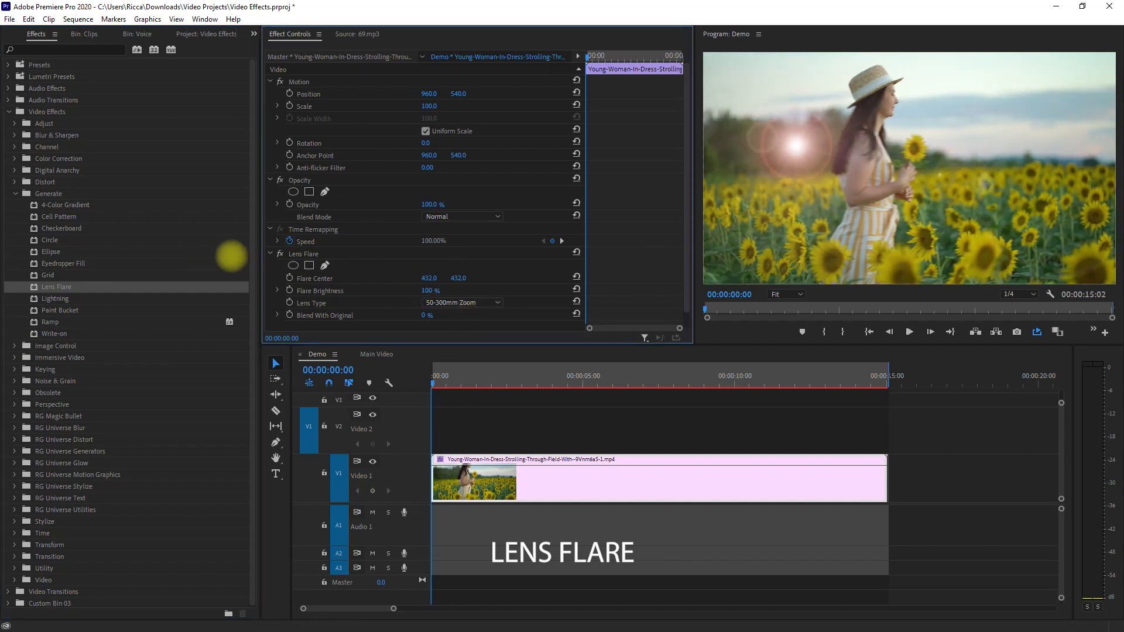
key(space)
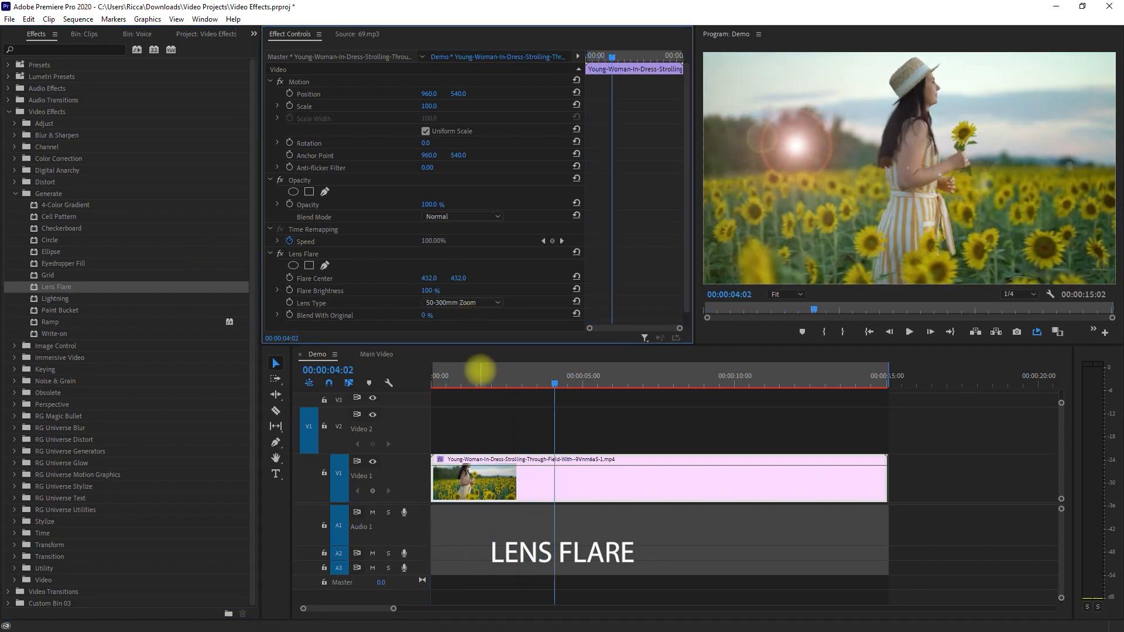
Apply Lightning to the clip, move its Start point to 1733, -17, and preview the playback.
click(91, 298)
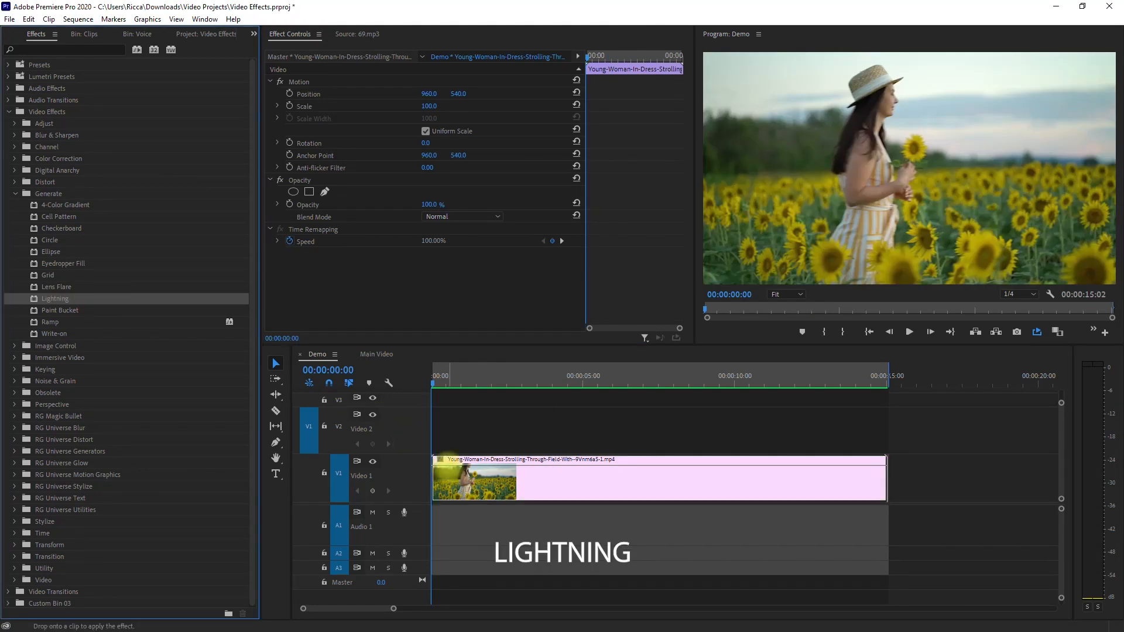
drag(452, 457, 453, 458)
scroll(489, 296, down, 3)
drag(434, 114, 487, 111)
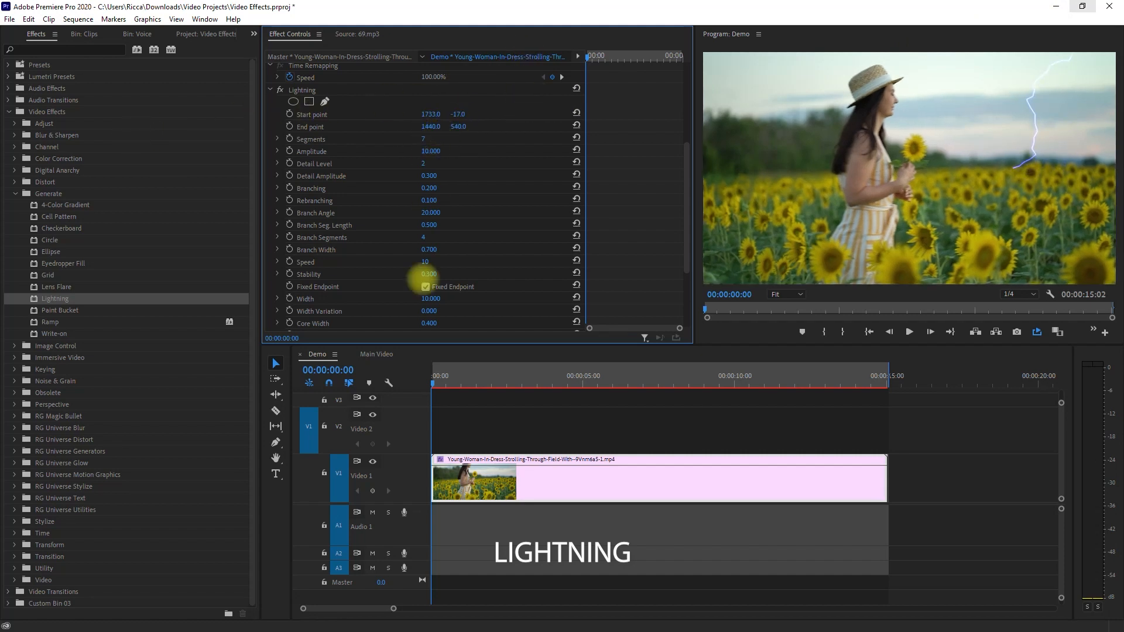
key(space)
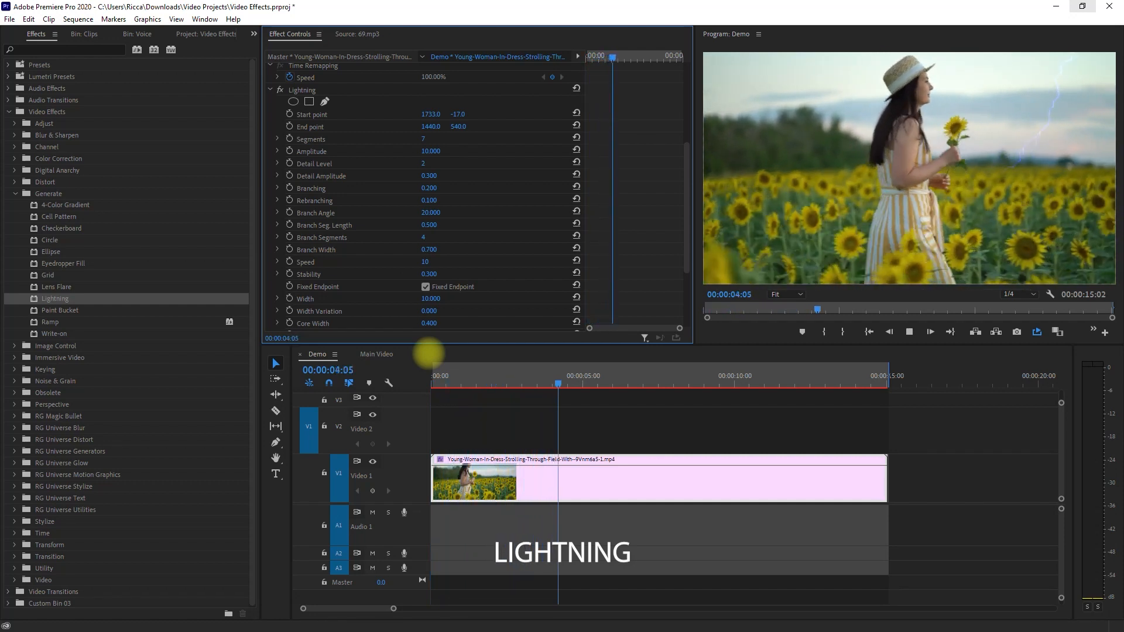
Apply Paint Bucket to the clip with Fill Selector set to Opacity, and set its Tolerance to 100.
click(105, 308)
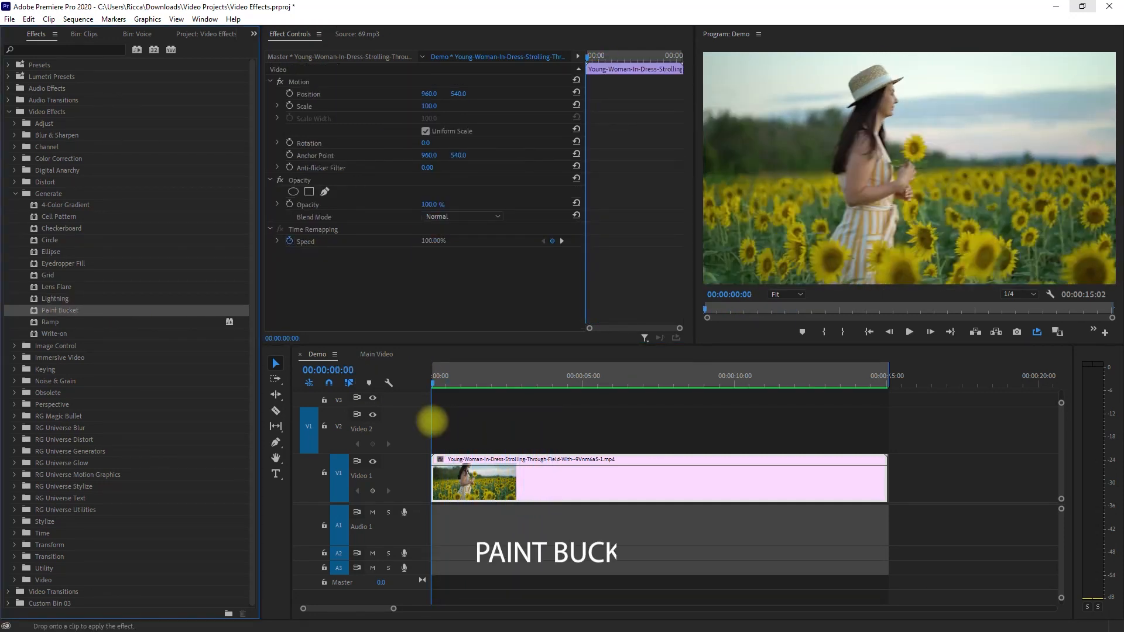
drag(432, 421, 477, 480)
click(495, 209)
click(442, 228)
text(1)
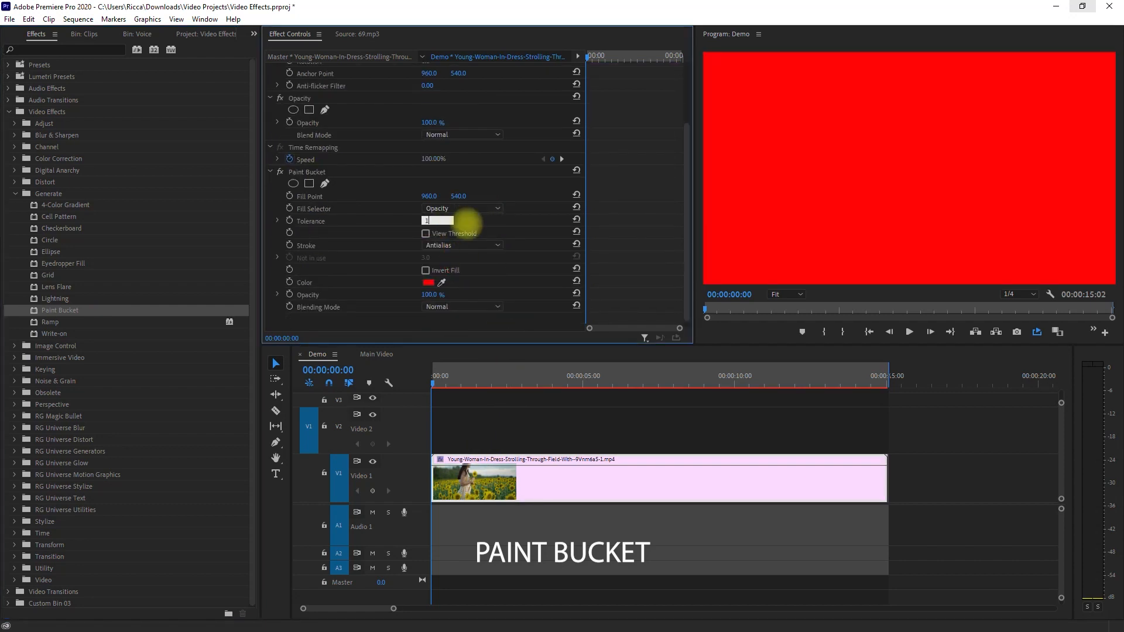
text(00)
Change the Paint Bucket's Blending Mode and preview the playback.
click(474, 305)
click(445, 522)
key(space)
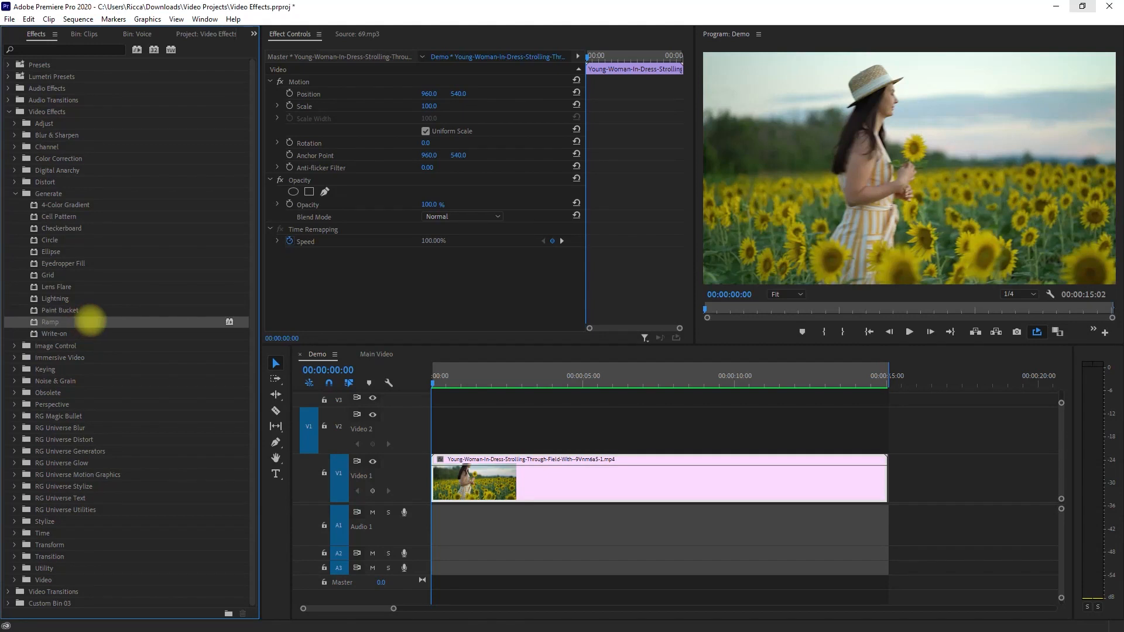
Apply Ramp to the clip with a red (FF0000) Start Color and a blue (001EFF) End Color.
drag(87, 321, 450, 472)
scroll(522, 294, down, 2)
click(429, 239)
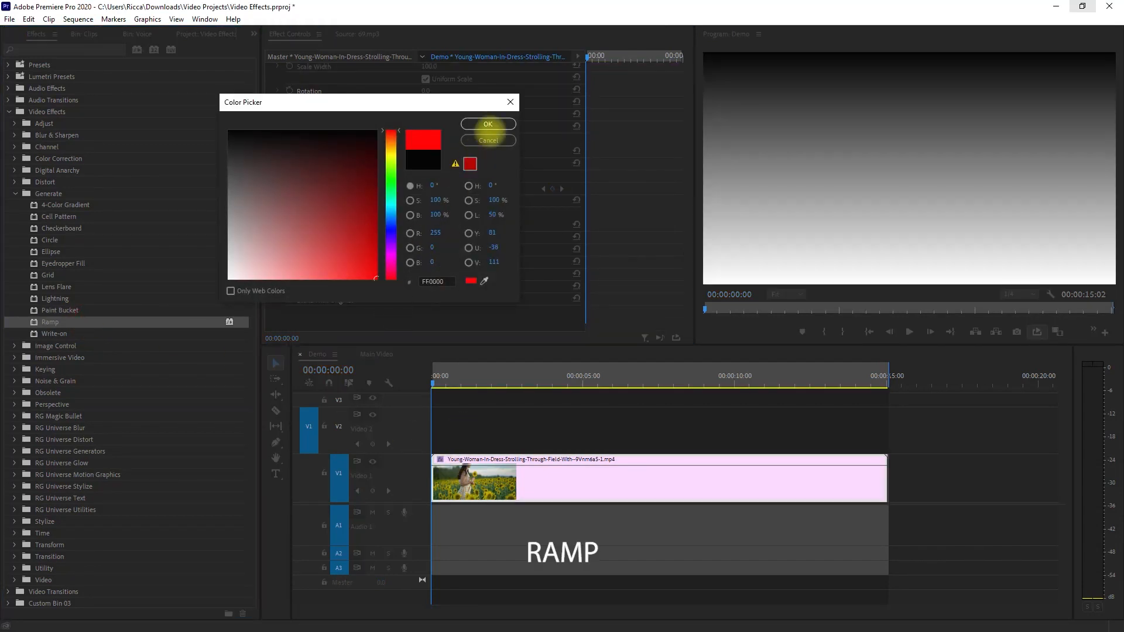
click(488, 124)
click(427, 260)
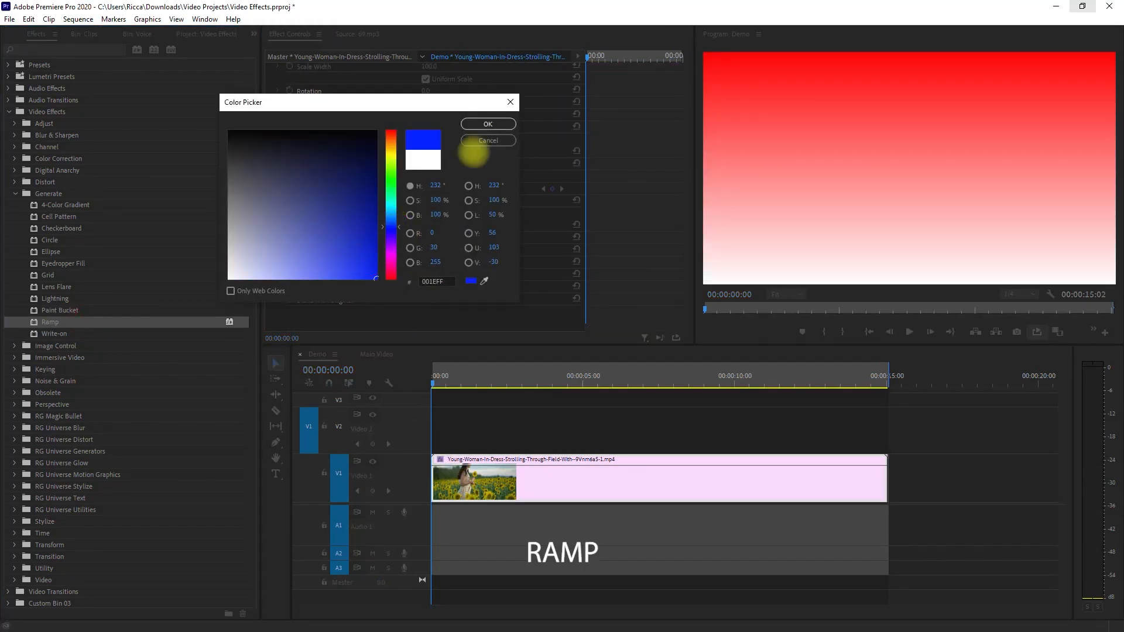
click(488, 124)
Set the ramp's Blend With Original to 50% and preview the playback.
text(50)
key(Return)
key(space)
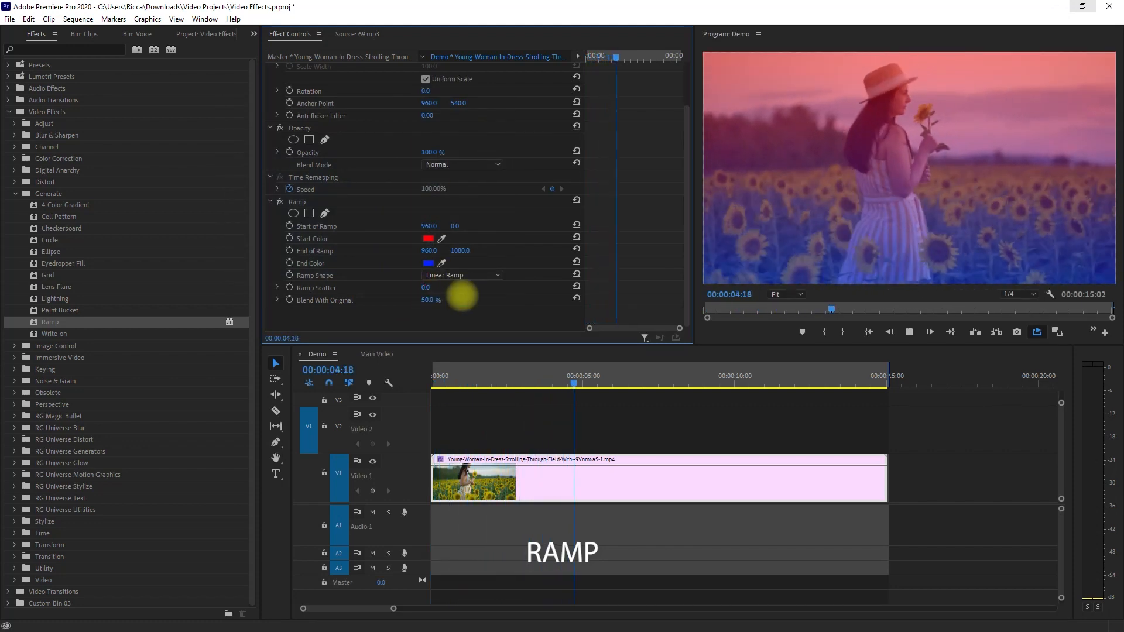
Apply Write-on to the Hello text graphic with its Brush Position keyframed at 384, 808, and preview the playback.
click(81, 335)
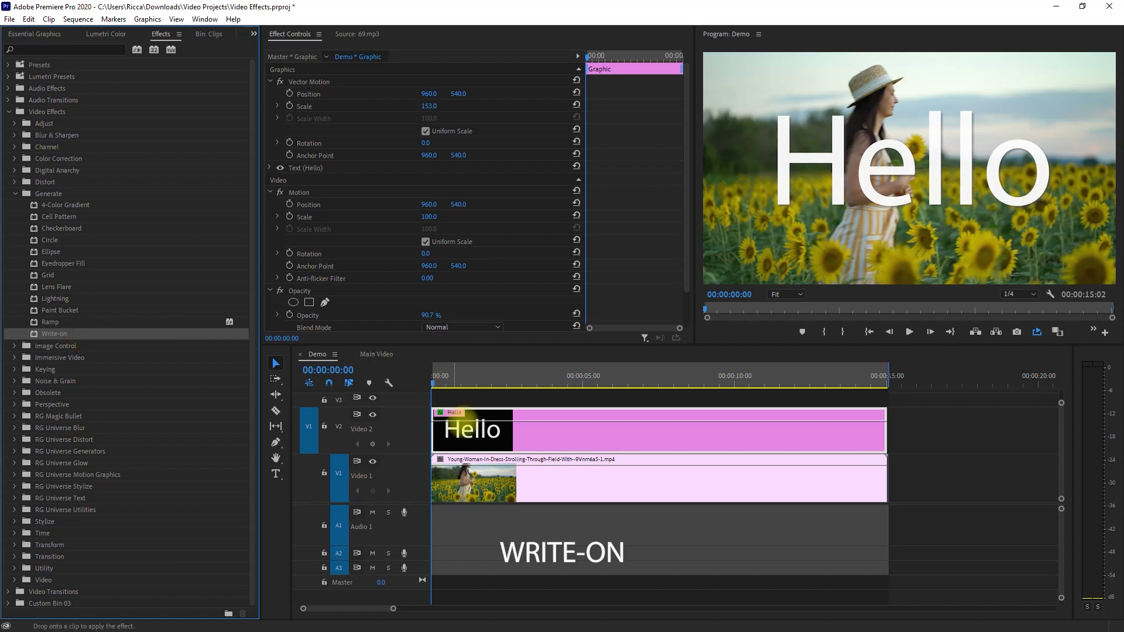
drag(462, 414, 459, 433)
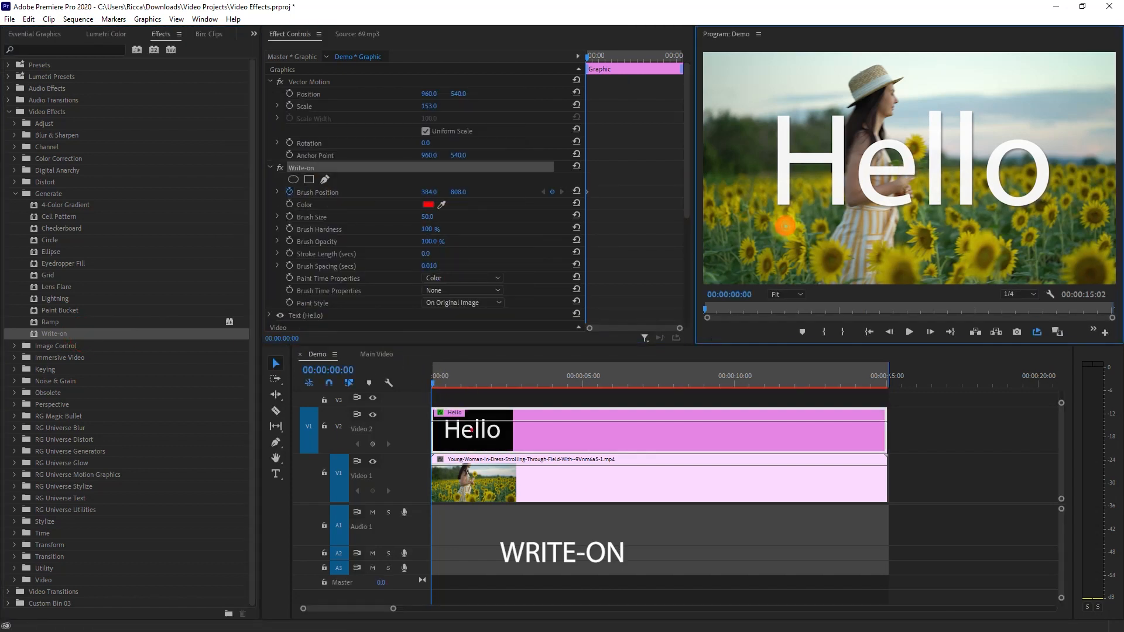
key(space)
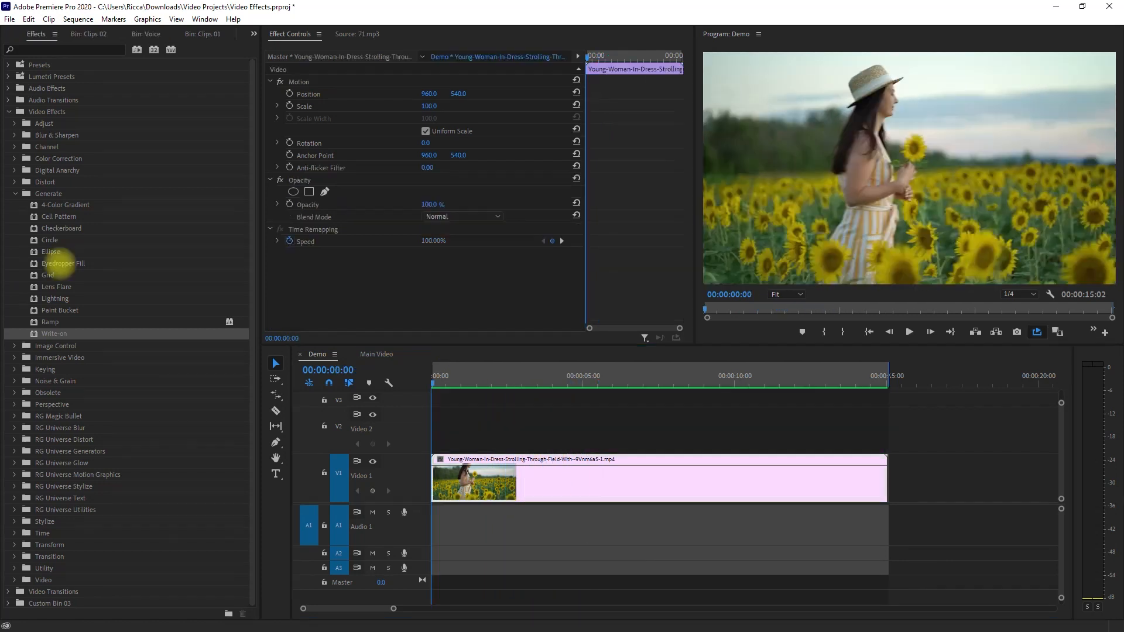
Collapse the Generate effects group, expand the Image Control group, and look through its effects.
click(15, 194)
click(15, 206)
click(118, 218)
click(118, 228)
click(119, 240)
click(118, 251)
click(124, 263)
click(159, 204)
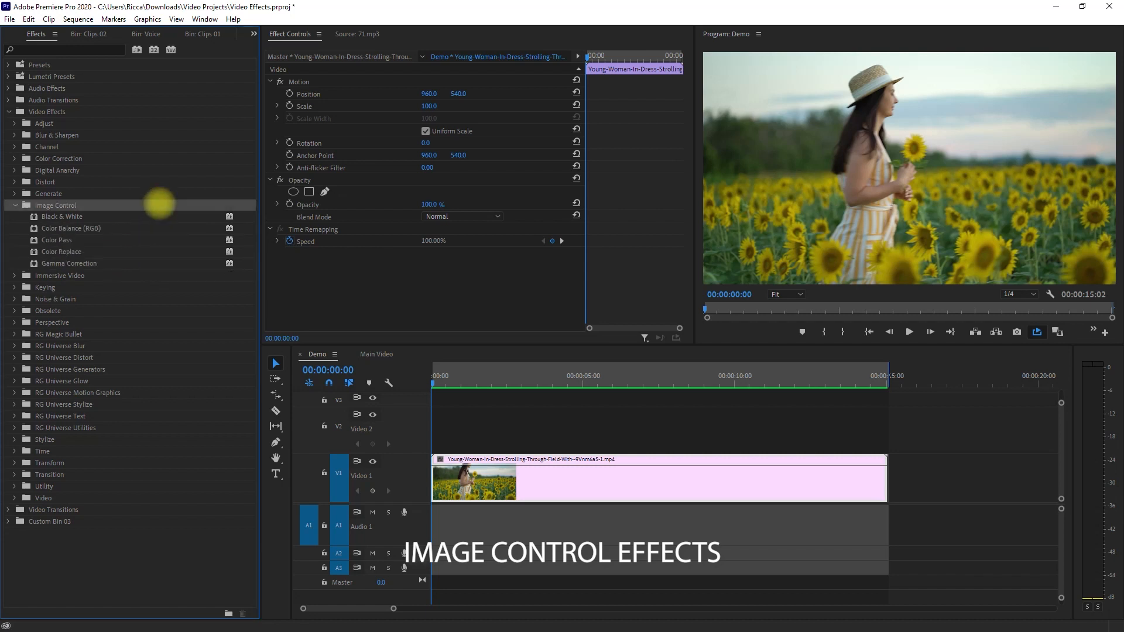
Apply Black & White to the clip and preview the playback.
click(112, 215)
drag(129, 217, 459, 481)
key(space)
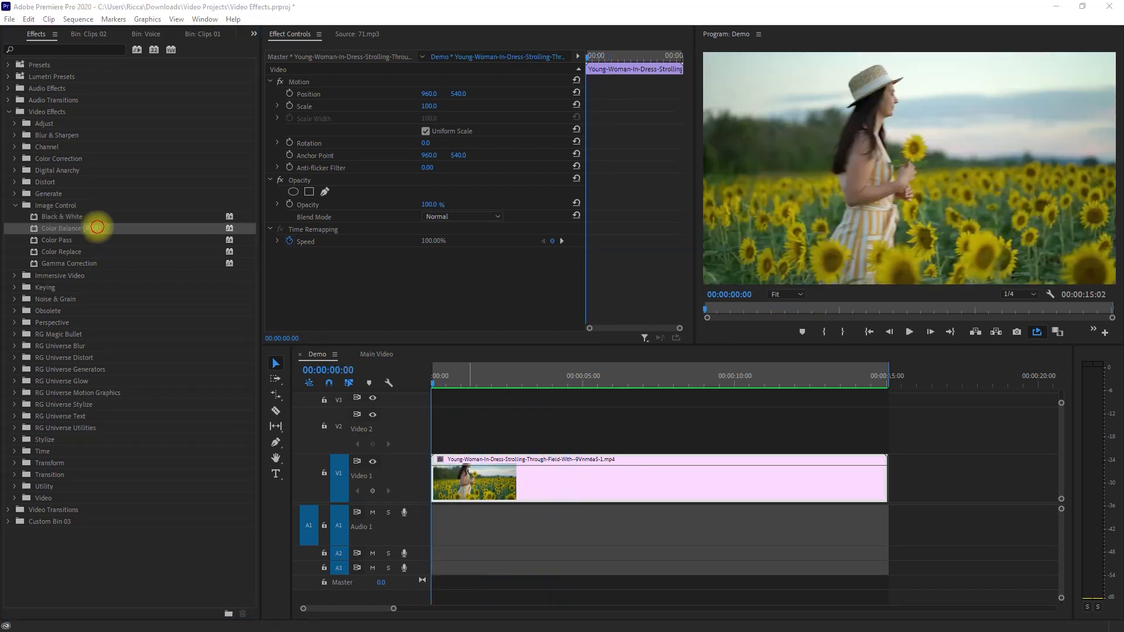
Apply Color Balance (RGB) to the clip, try Red at 0, and reset it.
drag(93, 227, 472, 477)
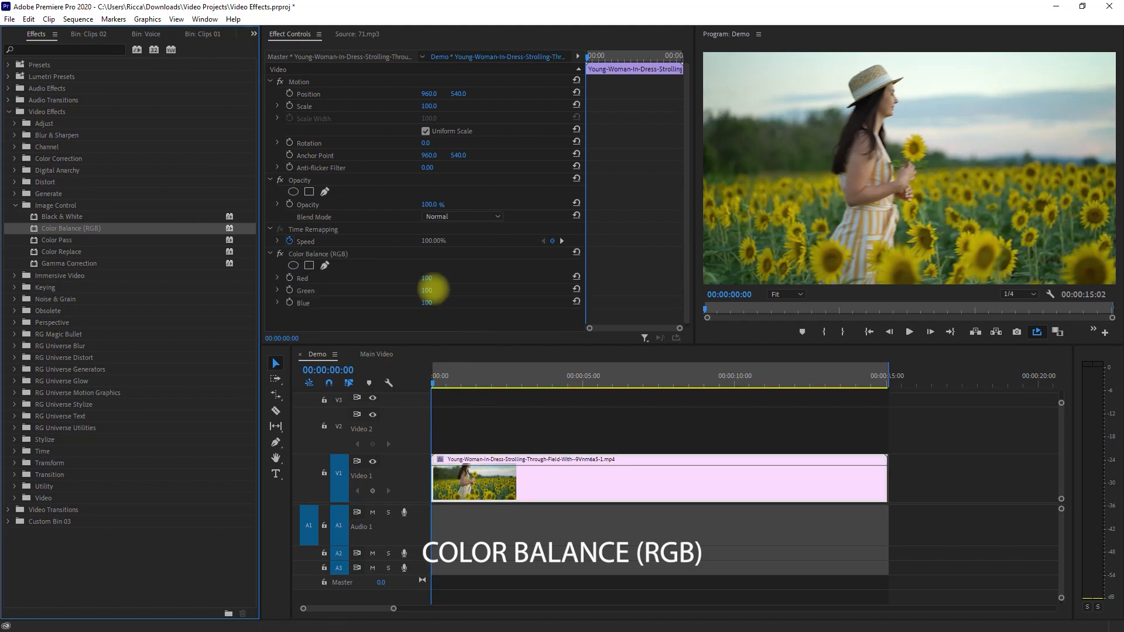
click(432, 278)
text(0)
key(Return)
click(576, 276)
Try the color balance with Green at 0, and reset it.
click(434, 290)
text(0)
key(Return)
click(576, 288)
Try the color balance with Blue at 50, and reset it.
click(427, 303)
text(50)
key(Return)
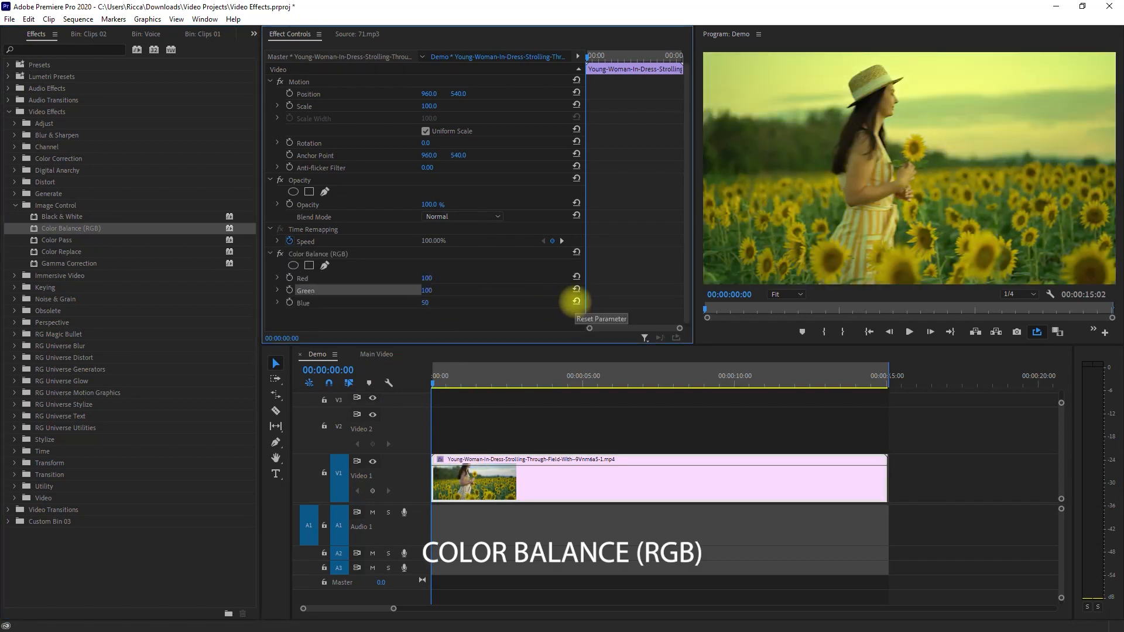
click(576, 301)
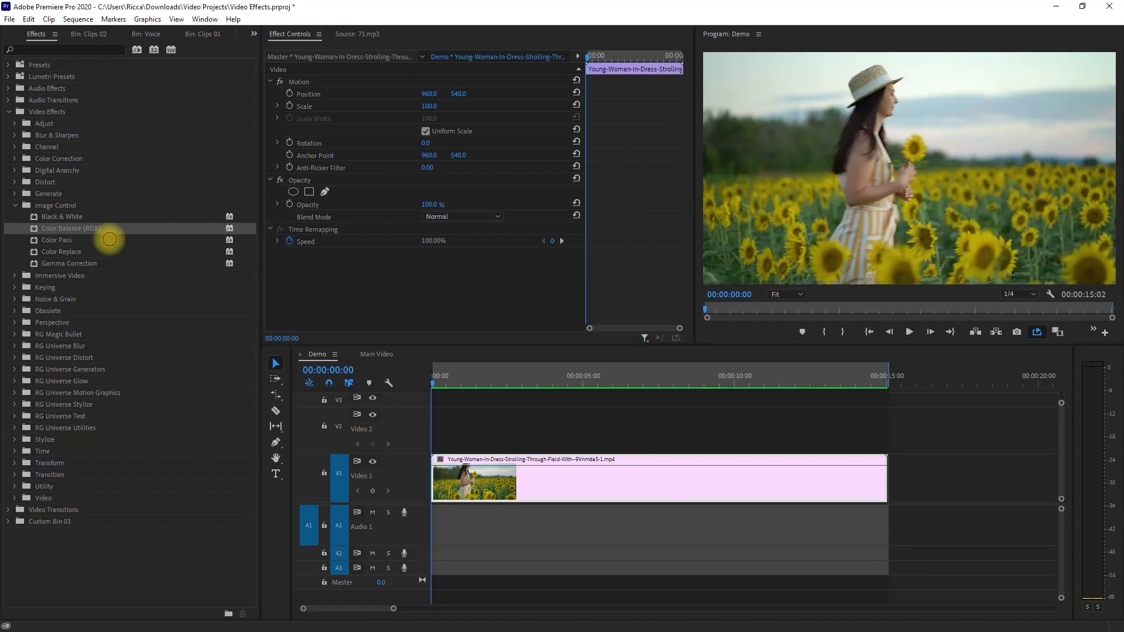
Apply Color Pass to the clip and set its Similarity to 25.
click(108, 239)
drag(125, 241, 467, 481)
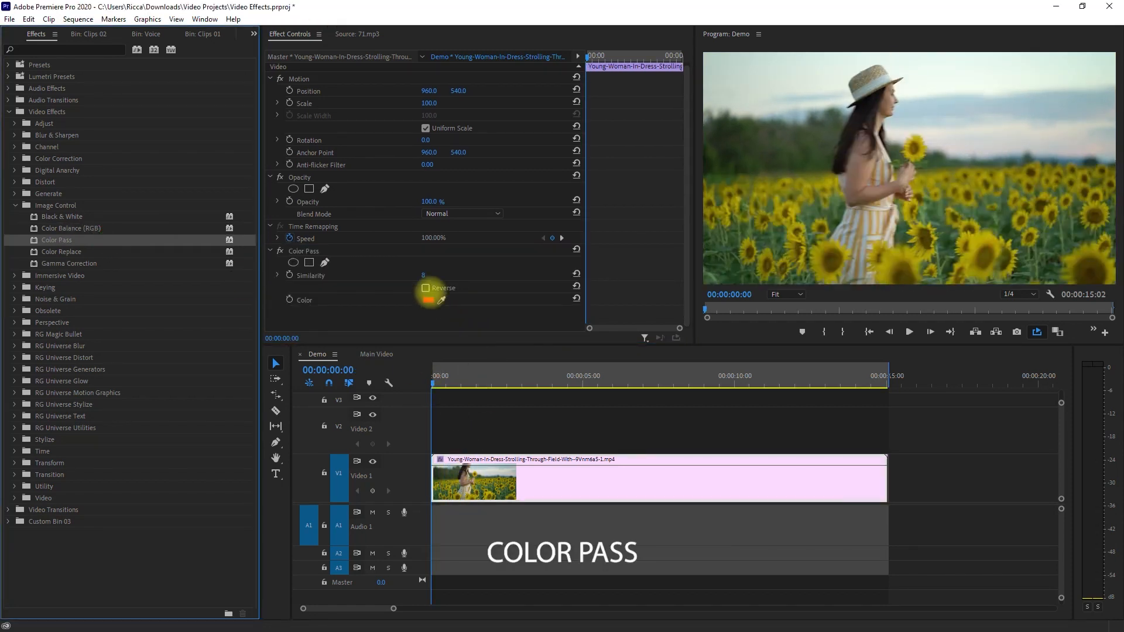
click(424, 275)
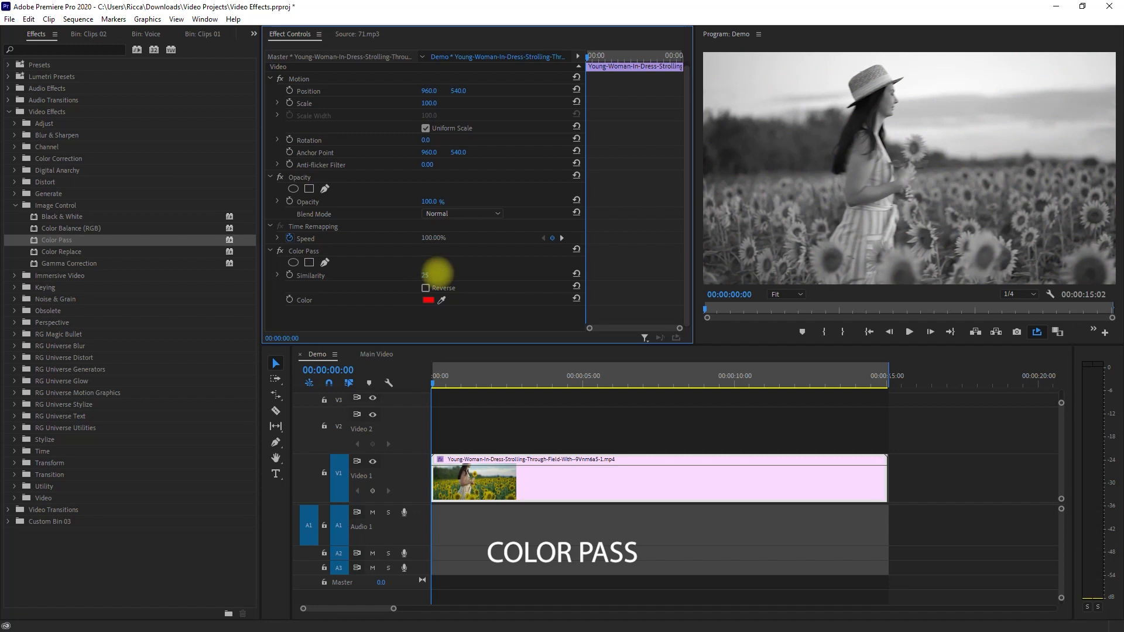
Set the Color Pass color to dark yellow (A09201) and preview the playback.
click(429, 300)
drag(455, 283, 377, 280)
text(A09201)
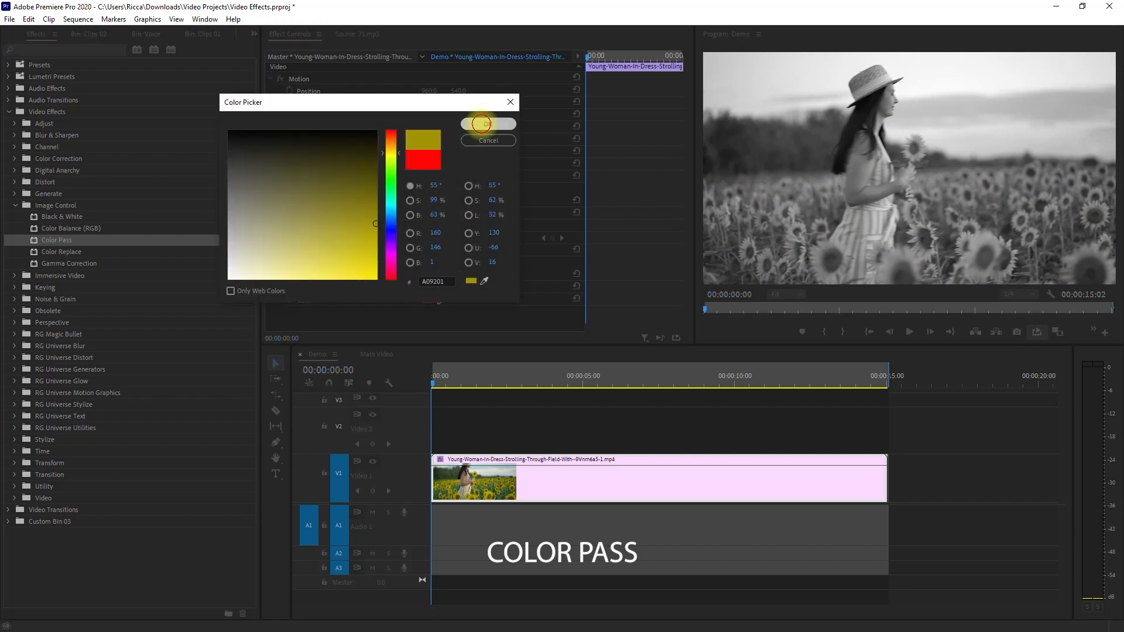
click(481, 124)
key(space)
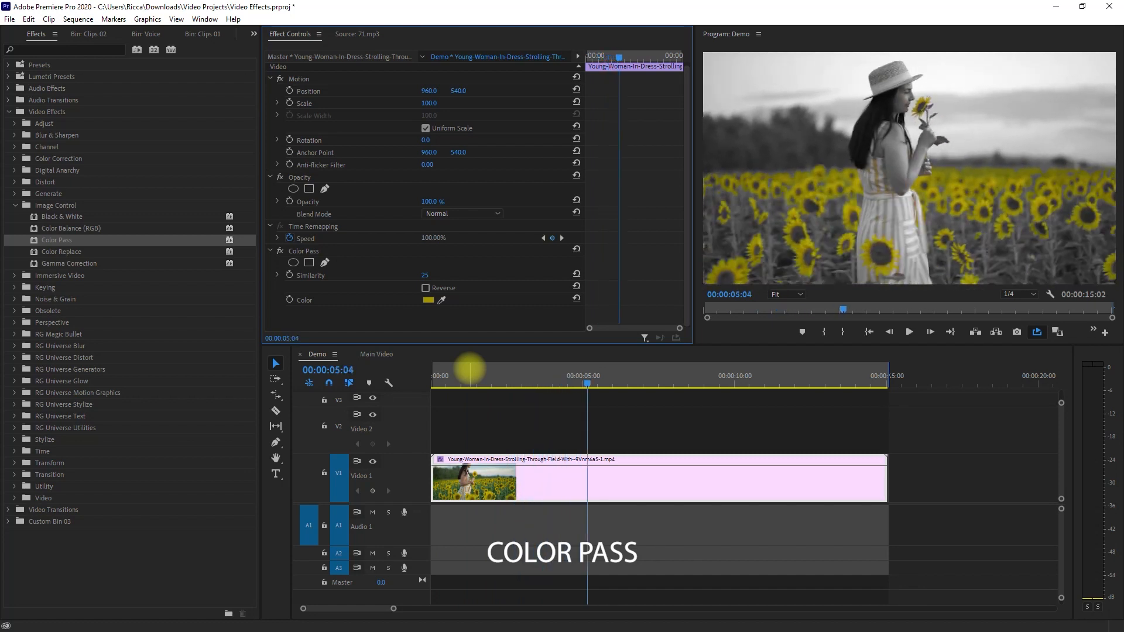
Apply Color Replace to the clip with Similarity 27 and sample the sunflowers' yellow as its Target Color.
click(111, 250)
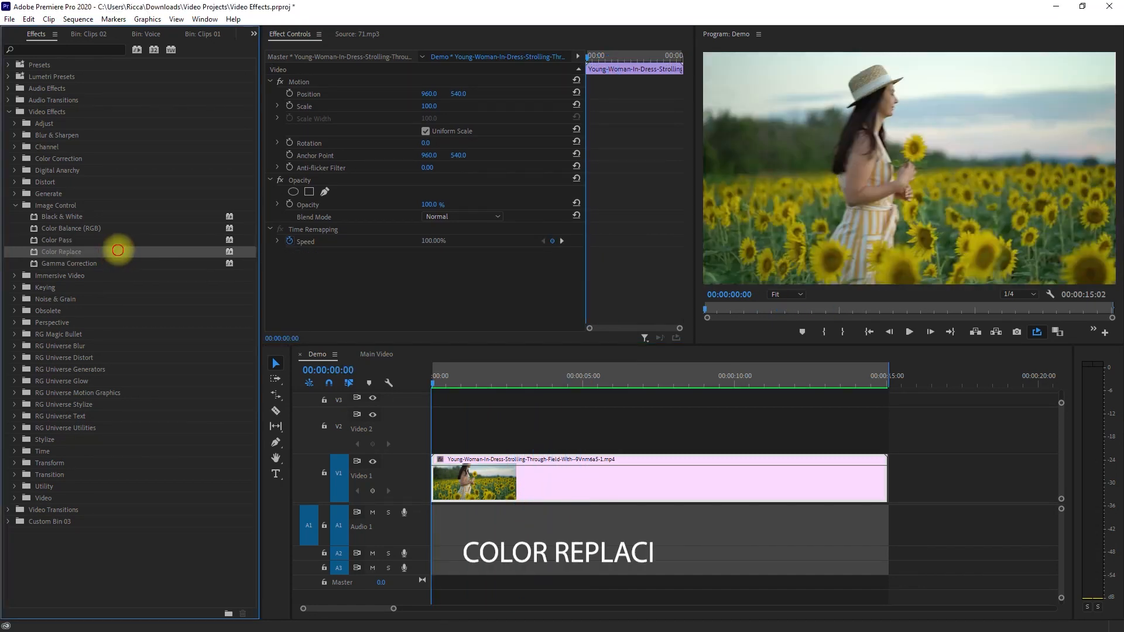
drag(117, 250, 457, 478)
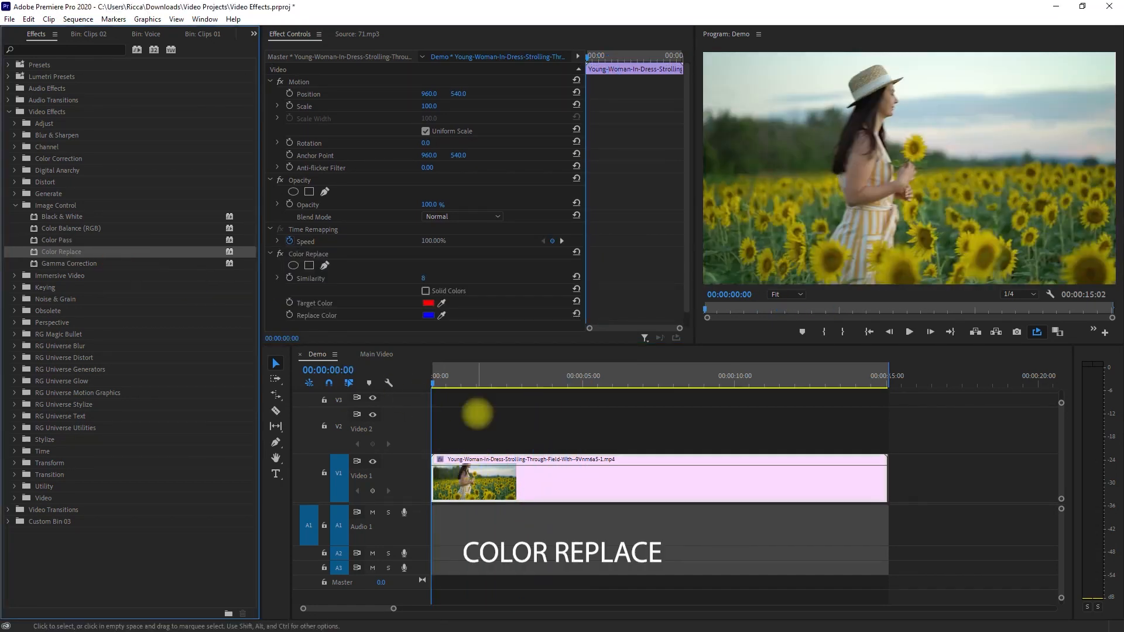
scroll(486, 330, down, 1)
click(430, 263)
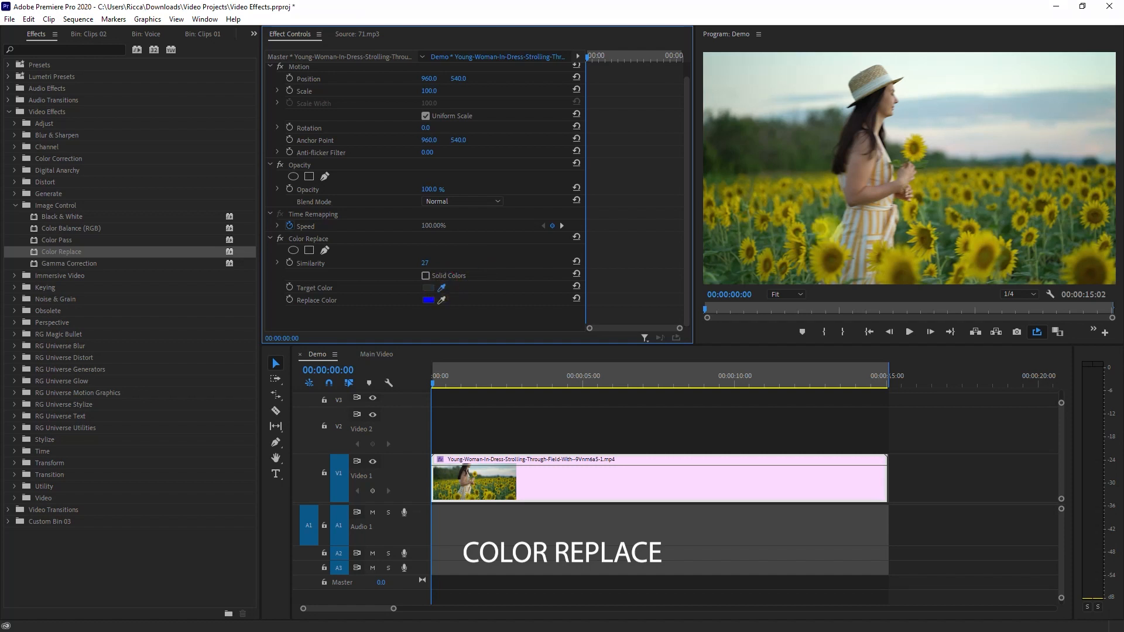
click(586, 275)
Set the Replace Color to white (FFFFFF) and preview the playback.
click(429, 300)
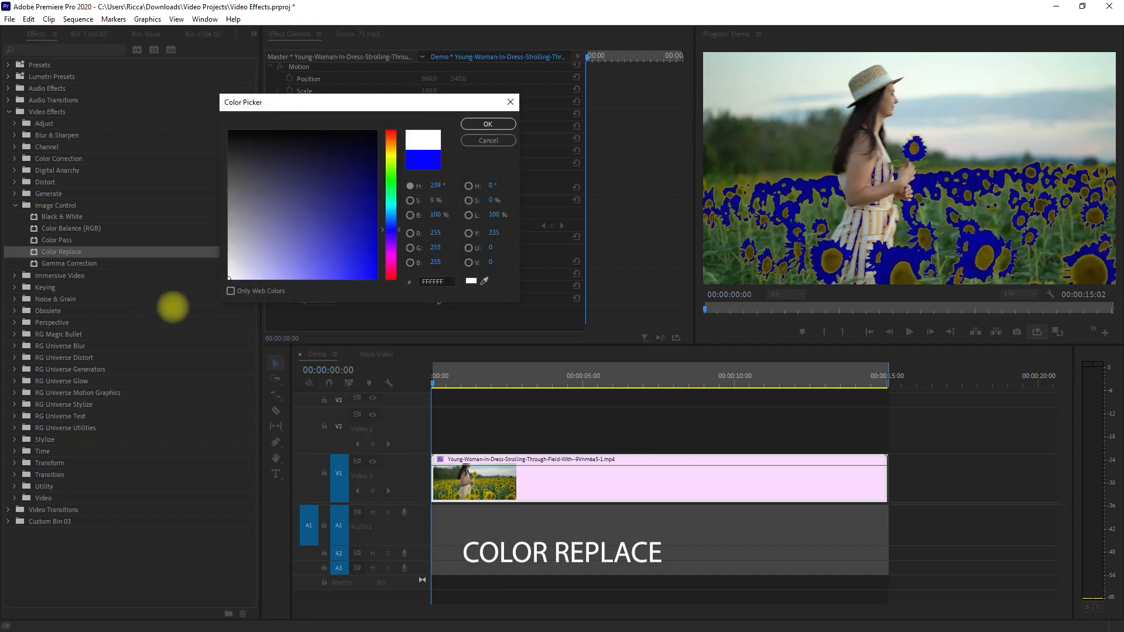
click(500, 120)
key(space)
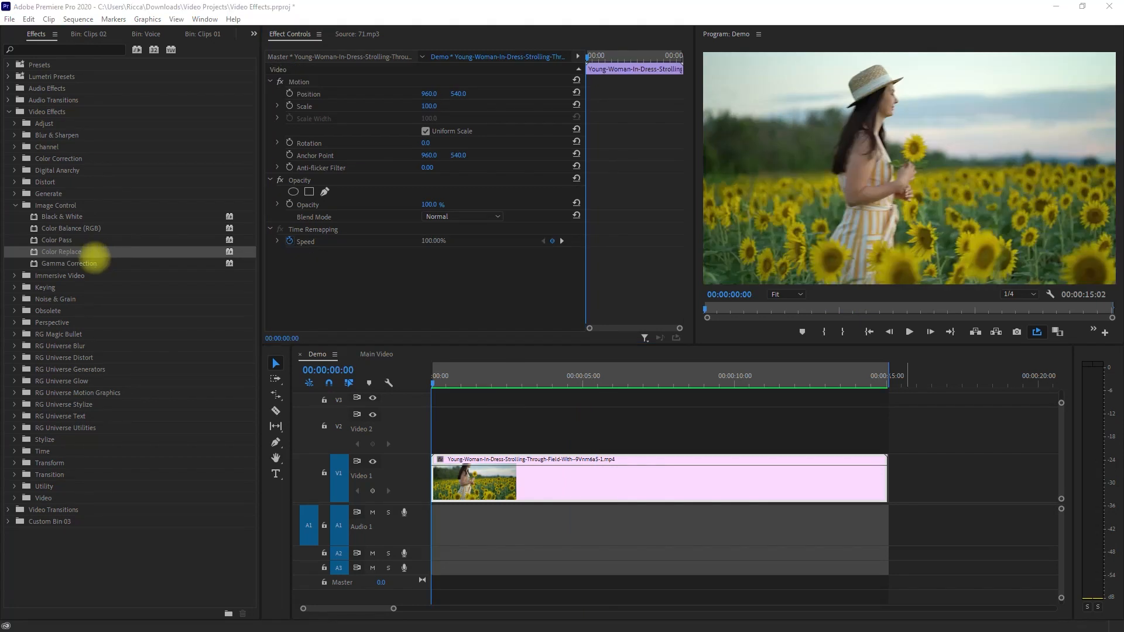
Apply Gamma Correction to the clip and gradually raise its Gamma value.
click(111, 263)
drag(457, 437, 472, 450)
mouse_move(426, 279)
mouse_down()
mouse_move(451, 276)
mouse_move(438, 276)
mouse_up()
click(437, 277)
key(Up)
key(Up)
key(Up)
key(Up)
key(Up)
key(Up)
key(Up)
key(Up)
key(Up)
key(Up)
key(Up)
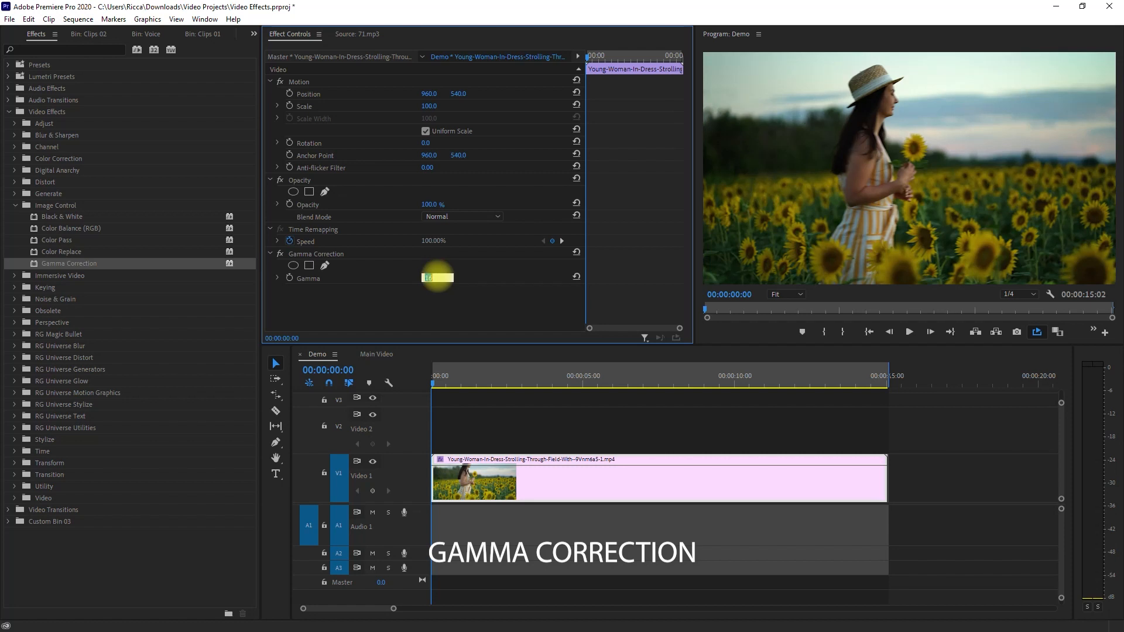
key(Up)
key(Up)
key(Up)
key(Return)
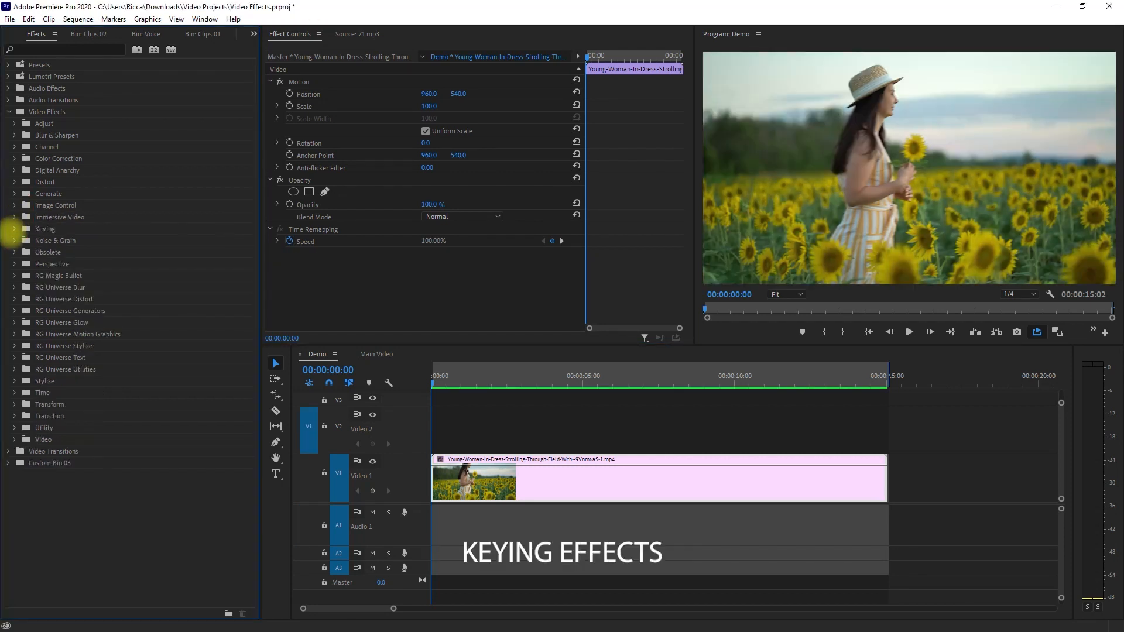
Expand the Keying effects group and look through its effects.
click(16, 229)
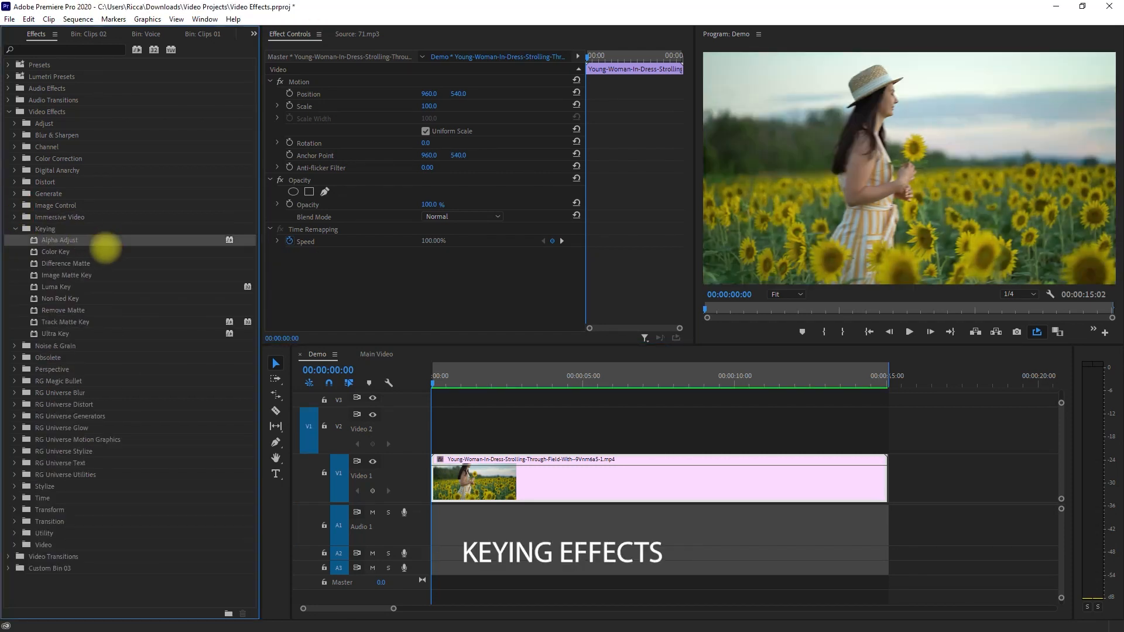
click(107, 337)
click(115, 227)
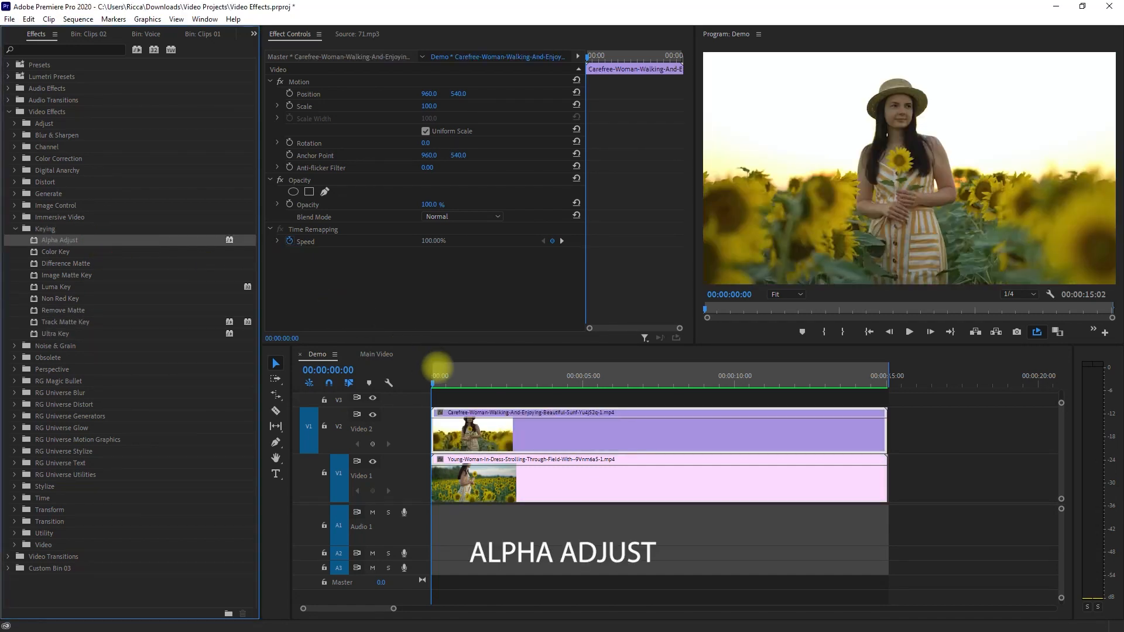
Apply Alpha Adjust to the Video 2 clip, lowering its opacity inside an elliptical mask around the woman's head.
drag(438, 368, 460, 432)
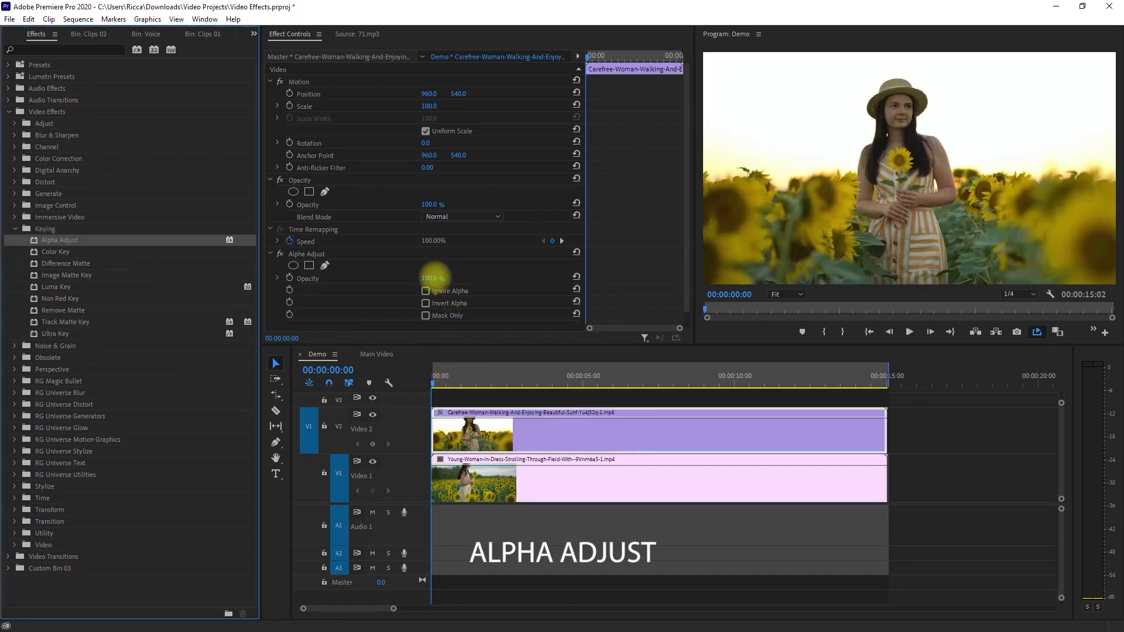
drag(434, 277, 410, 276)
scroll(436, 275, down, 1)
click(293, 250)
drag(907, 149, 1005, 114)
Set the ellipse's Mask Feather to 50 and Mask Opacity to 100%, and preview the playback.
click(429, 286)
text(50)
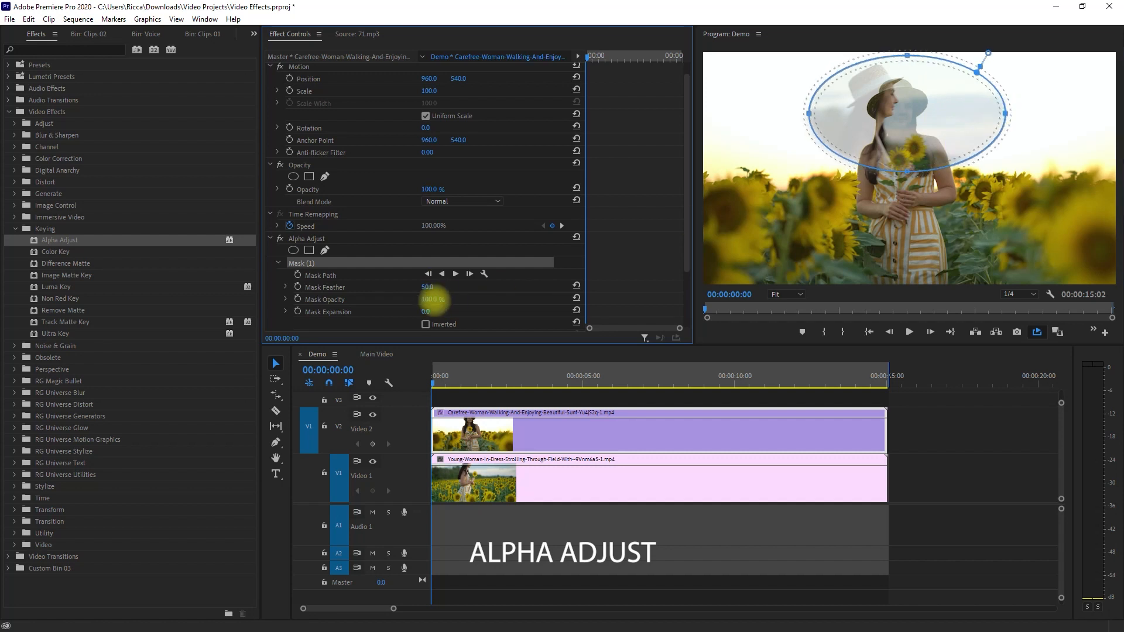
key(Return)
click(436, 299)
text(100)
key(Return)
key(space)
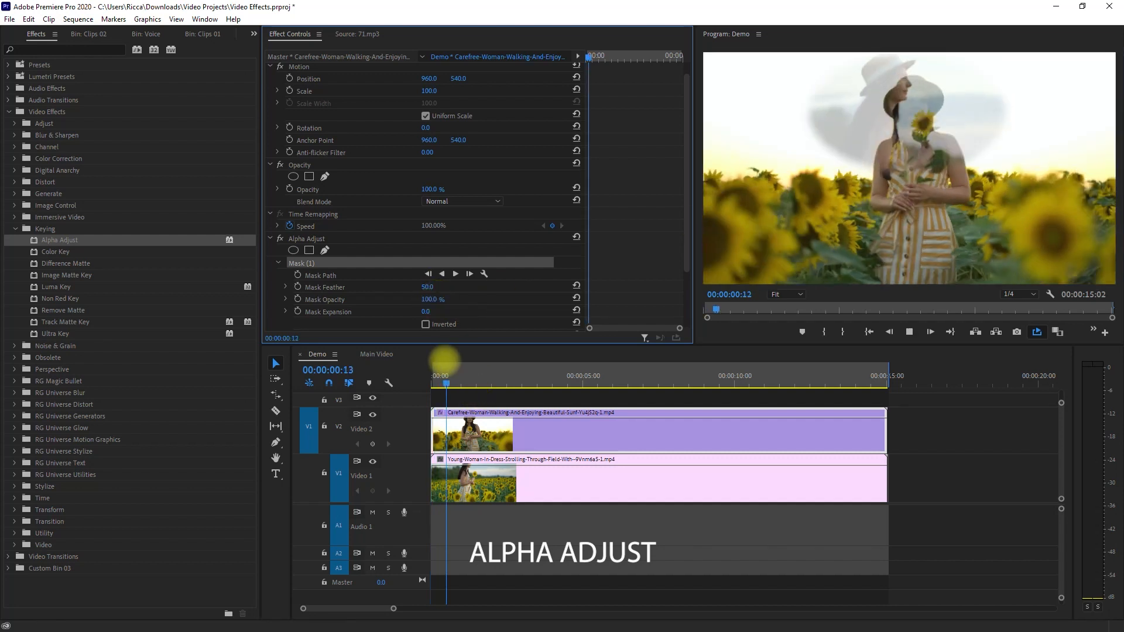
key(space)
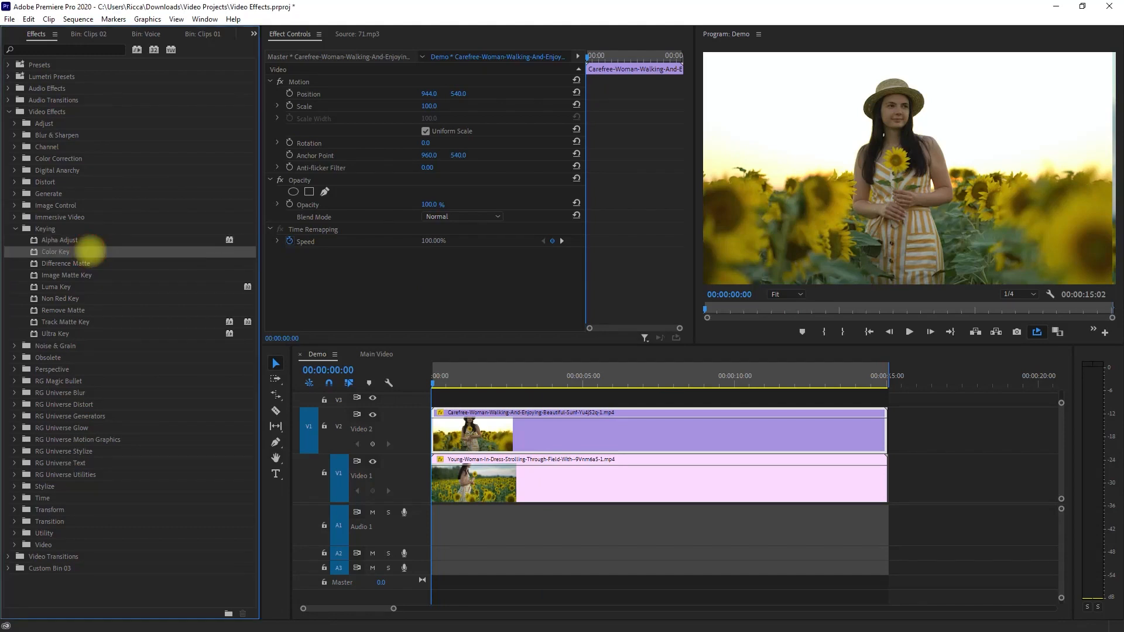
Apply Color Key to the Video 2 clip with white Key Color, Color Tolerance 100, Edge Thin -5 and Edge Feather 50, and preview the playback.
drag(90, 248, 492, 411)
click(437, 274)
text(100)
key(Return)
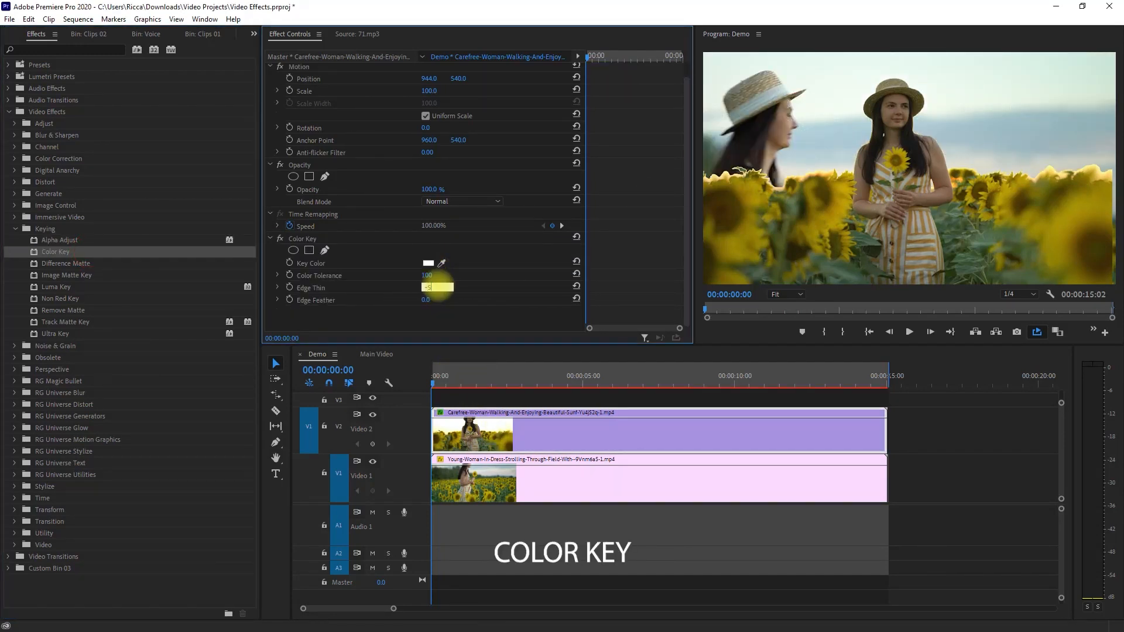
key(Return)
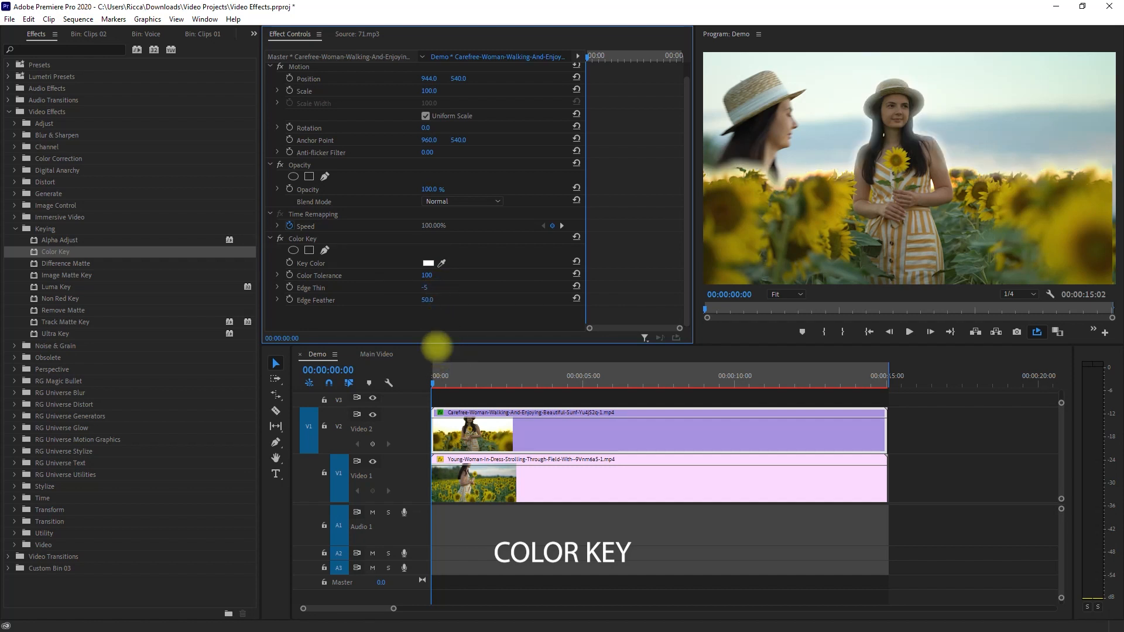
key(space)
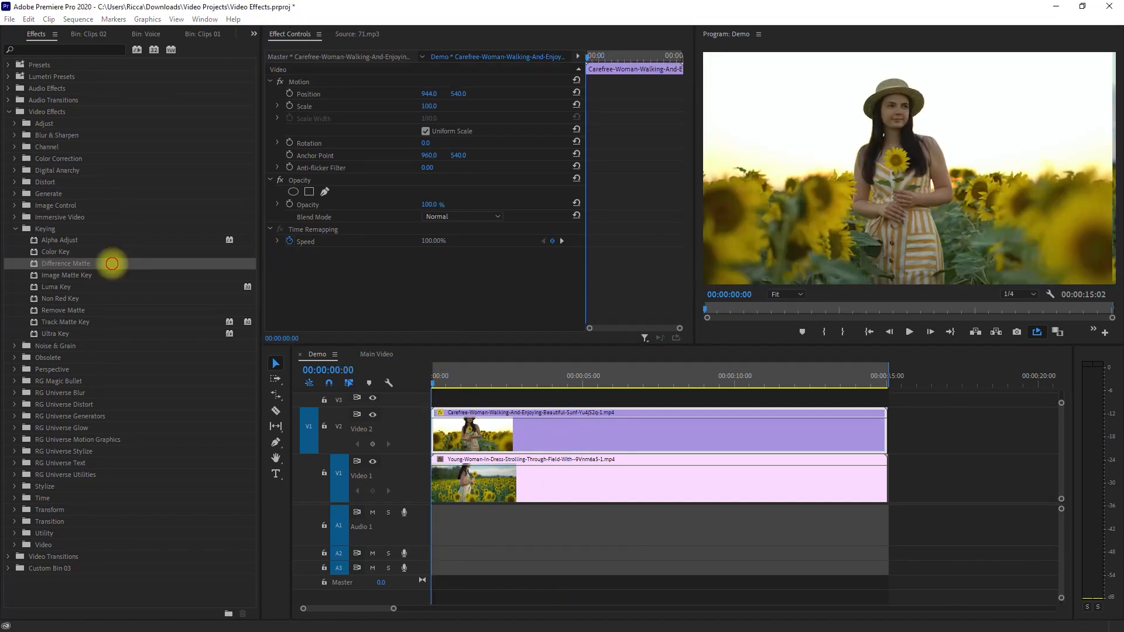
Apply Difference Matte to the Video 2 clip with Video 1 as its Difference Layer.
drag(111, 263, 475, 427)
click(462, 291)
click(460, 335)
scroll(460, 311, down, 2)
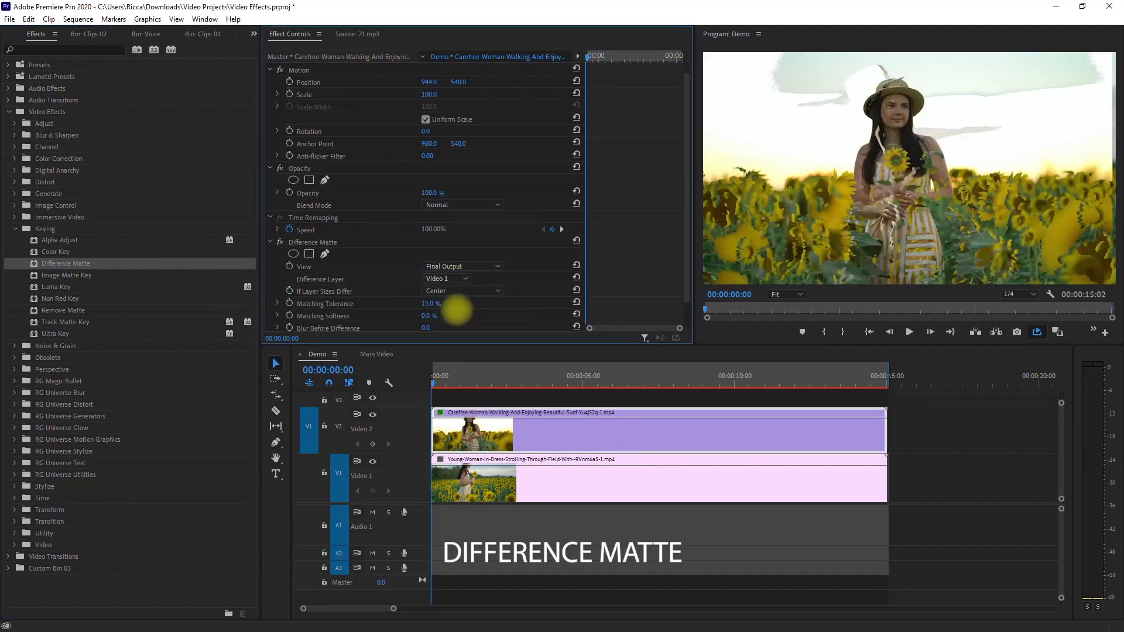
Set the Difference Matte's Matching Tolerance to 25%, Matching Softness to 50% and Blur Before Difference to 5, and preview the playback.
text(25)
key(Return)
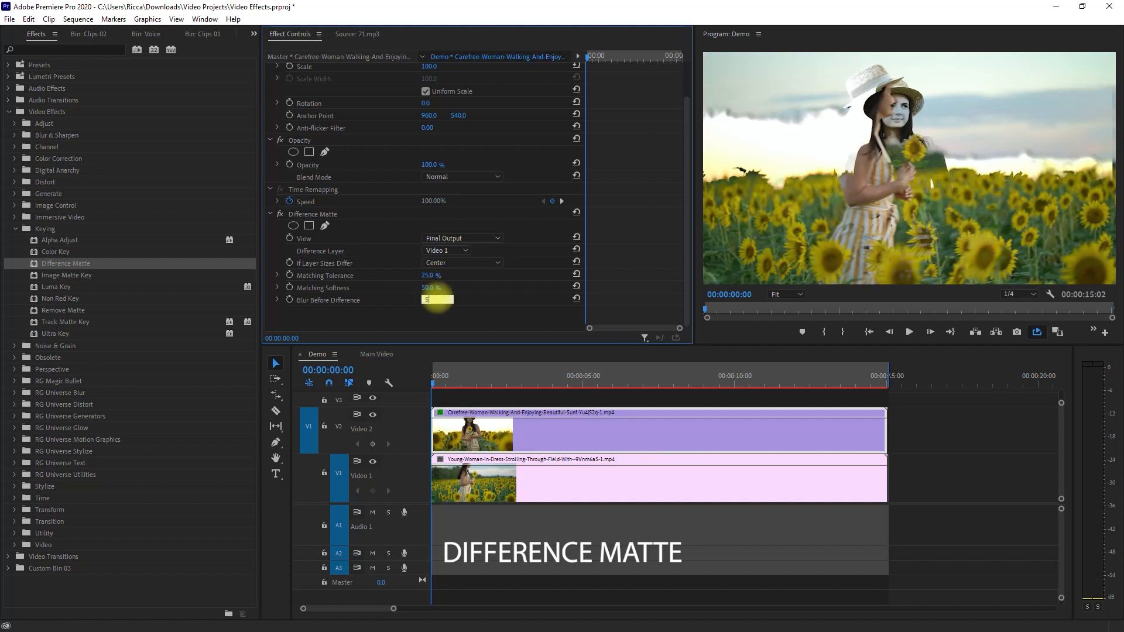
key(space)
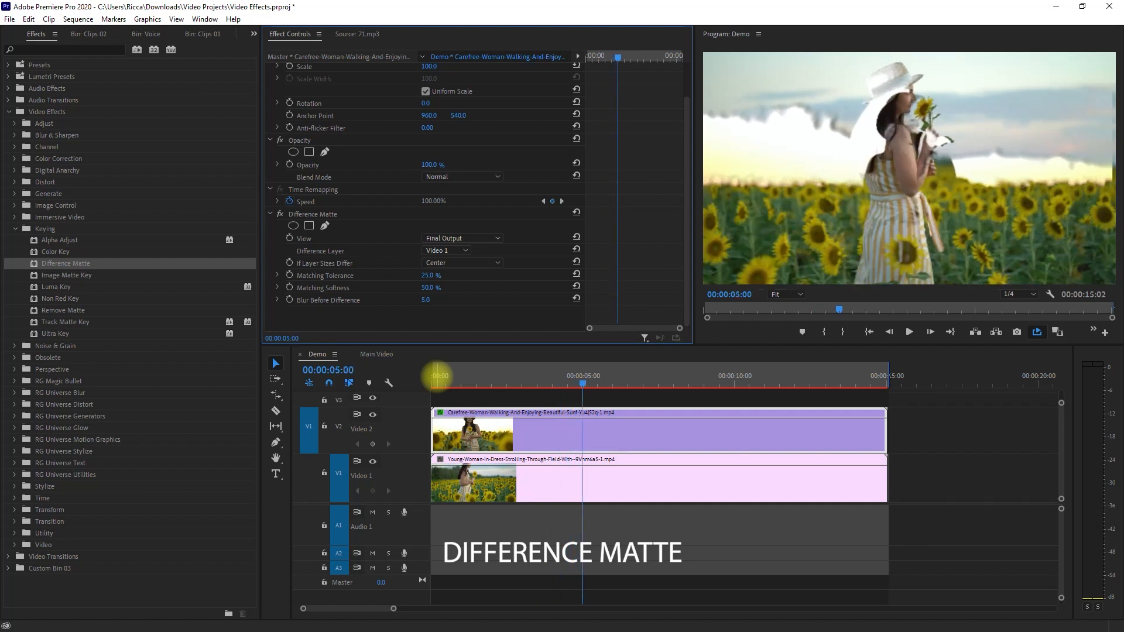
Apply the Image Matte Key effect to the woman-in-sunflower-field clip on Video 1.
click(114, 274)
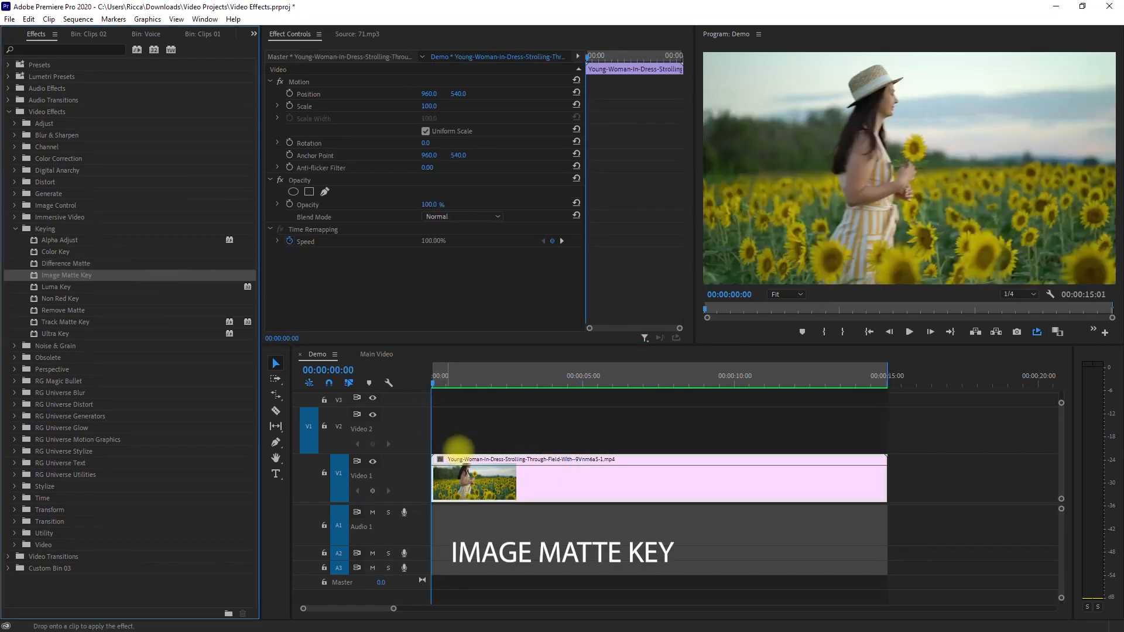
drag(458, 445, 468, 468)
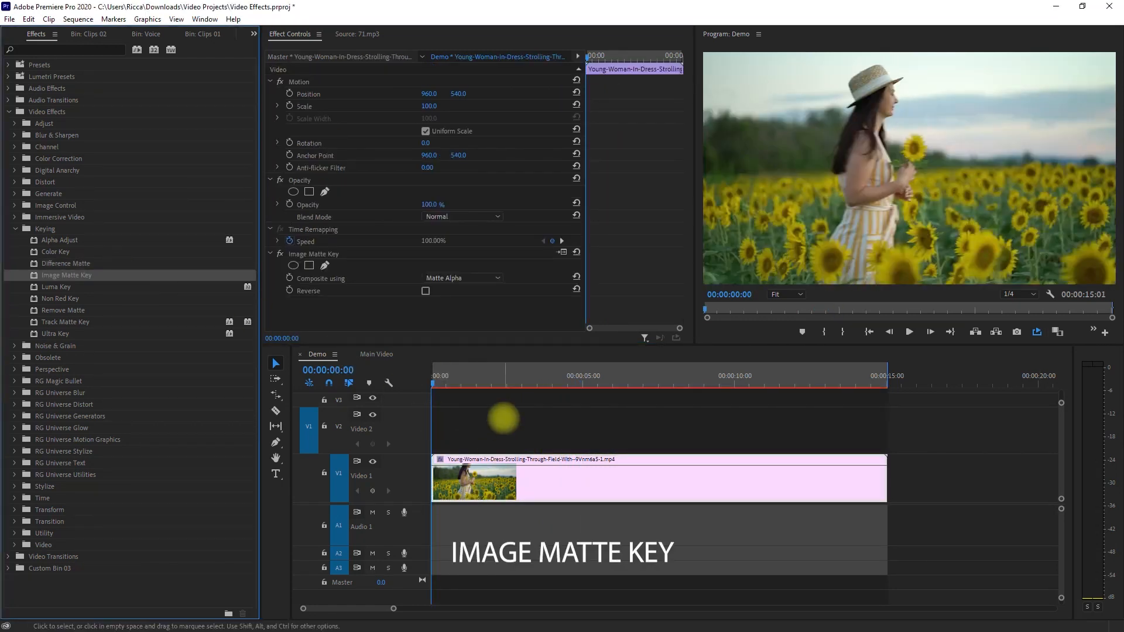
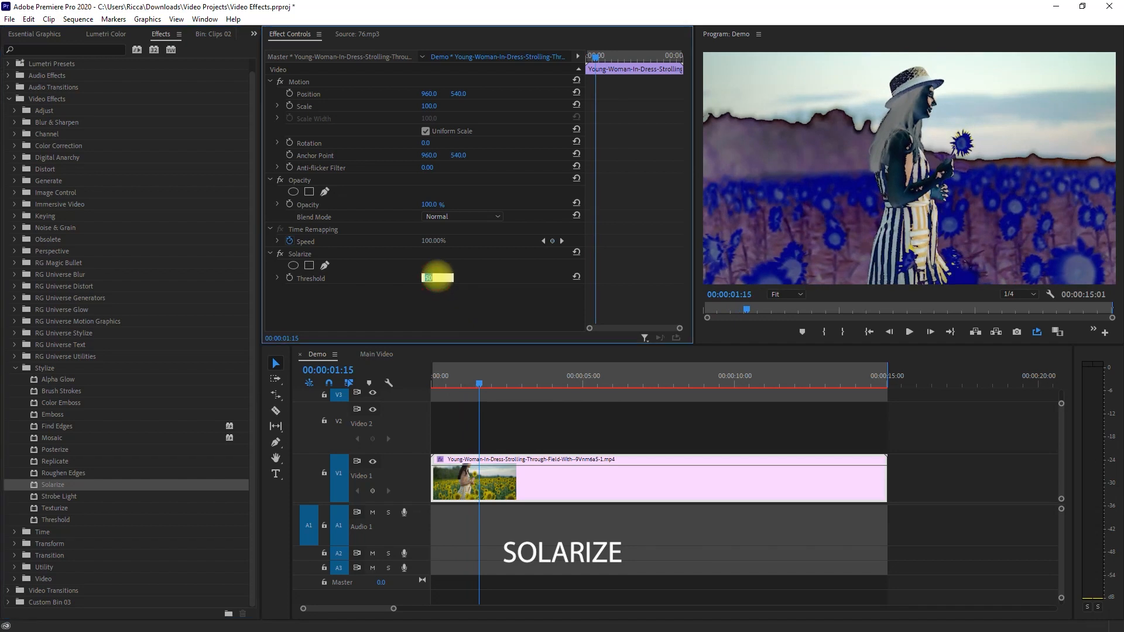
Set the Solarize effect's Threshold to 100 and preview the playback.
text(100)
key(Return)
key(space)
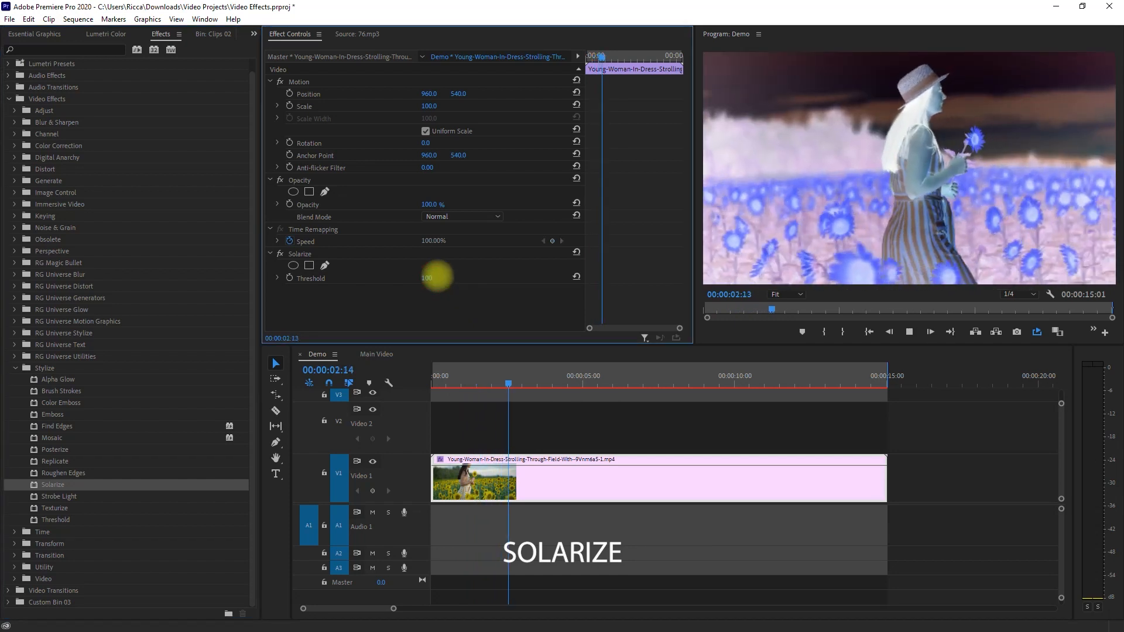
key(space)
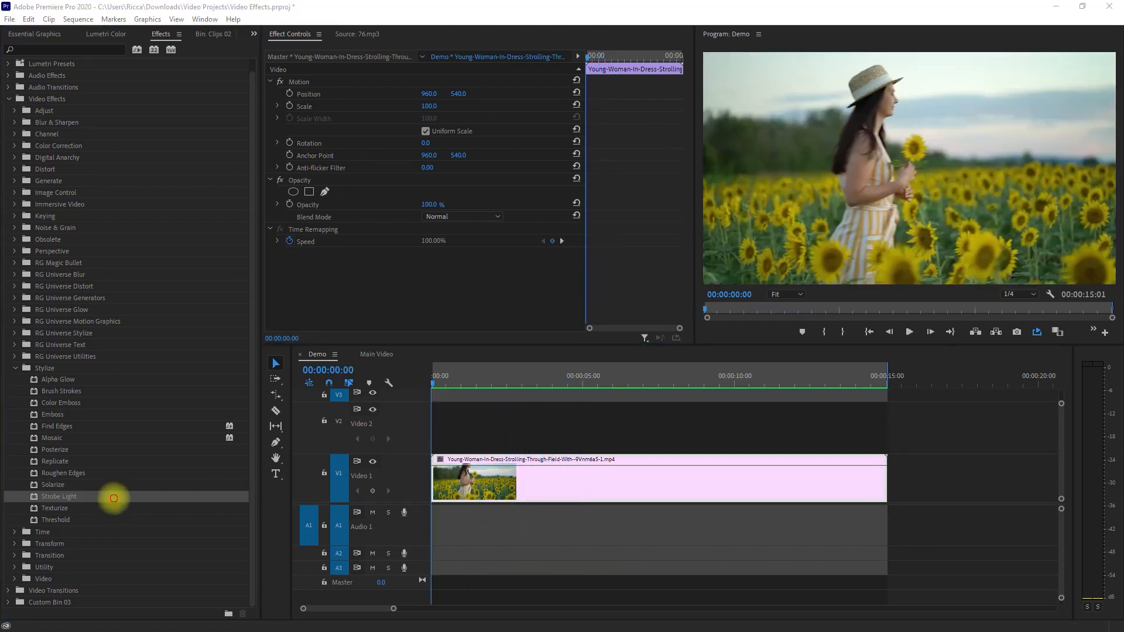
Apply Strobe Light to the Video 1 clip with Strobe Color FF00CC and Blend With Original 50%, and preview the playback.
drag(113, 497, 483, 486)
scroll(443, 264, down, 2)
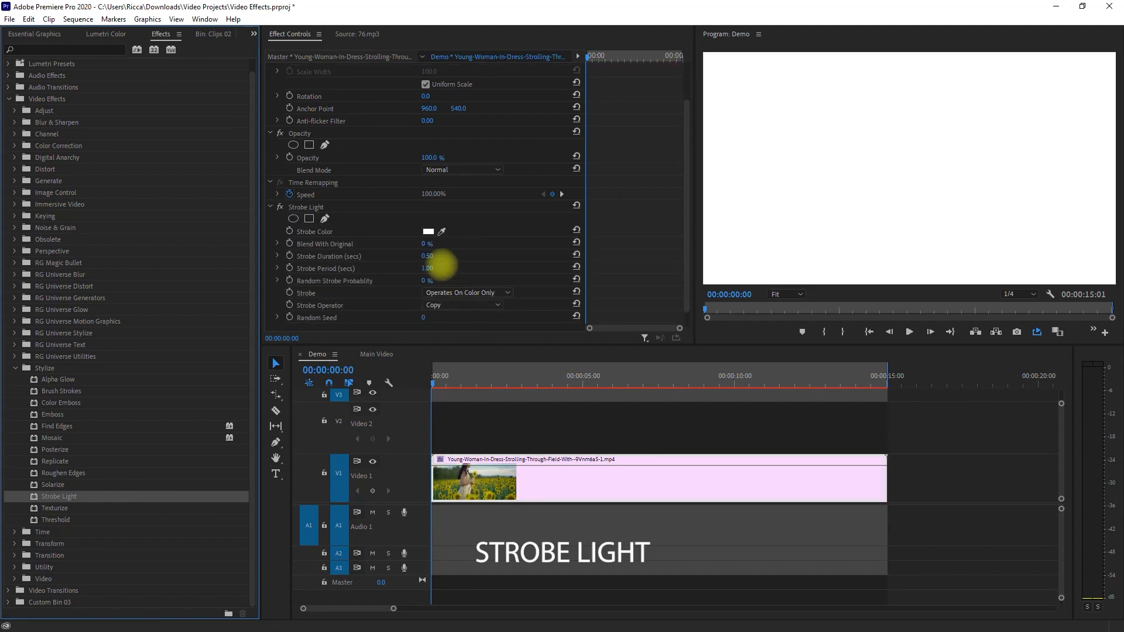
click(428, 231)
click(376, 278)
click(391, 259)
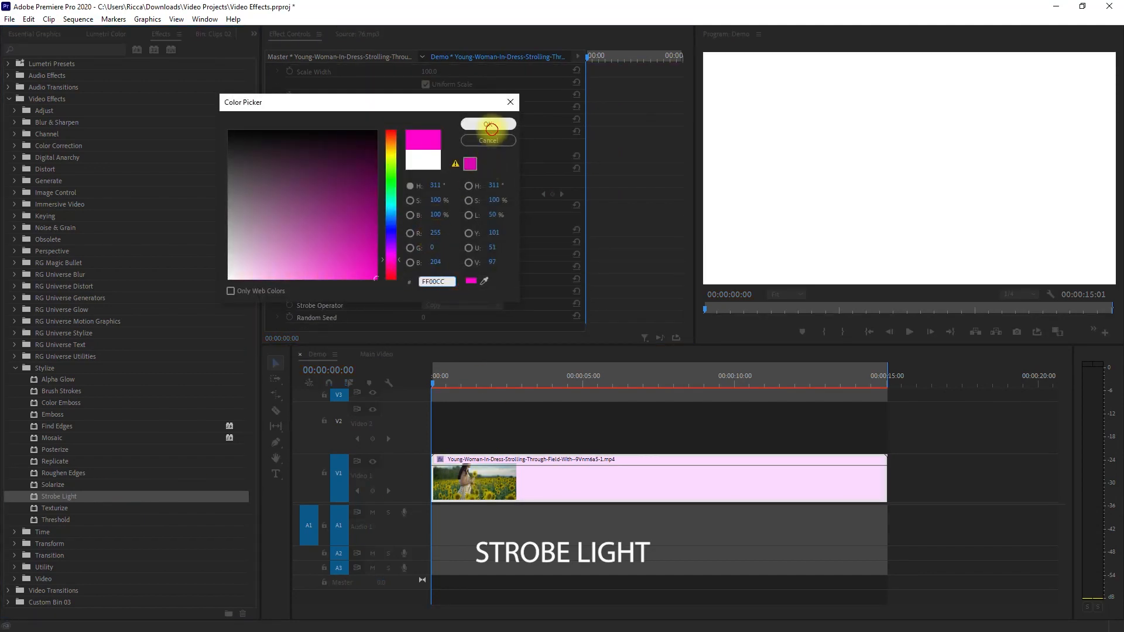
click(489, 124)
text(50)
key(Return)
key(space)
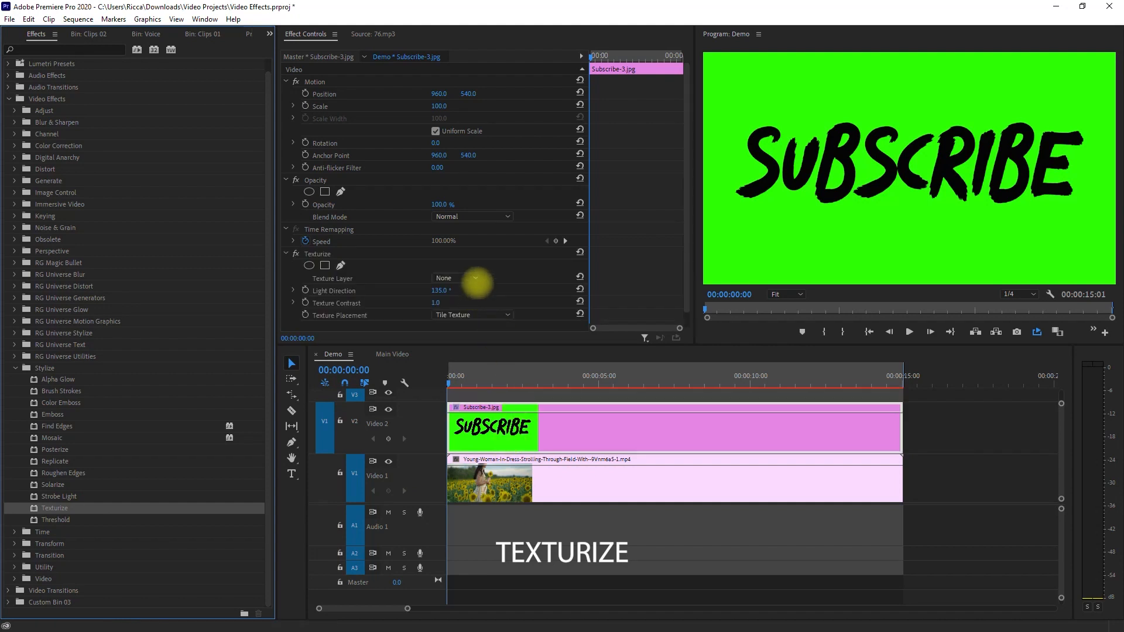
Choose a Texture Layer for the Texturize effect on the Subscribe-3.jpg clip and open its Texture Contrast for editing.
click(476, 280)
click(452, 304)
click(445, 302)
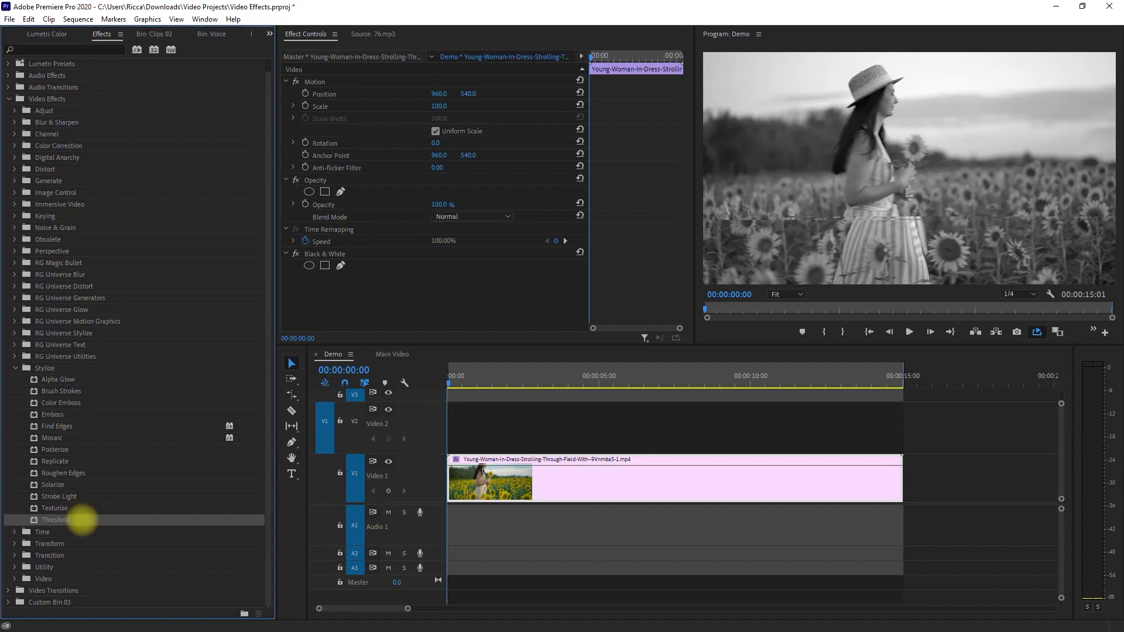
Apply the Threshold effect to the black-and-white clip on Video 1 and preview the playback.
drag(80, 519, 531, 477)
key(space)
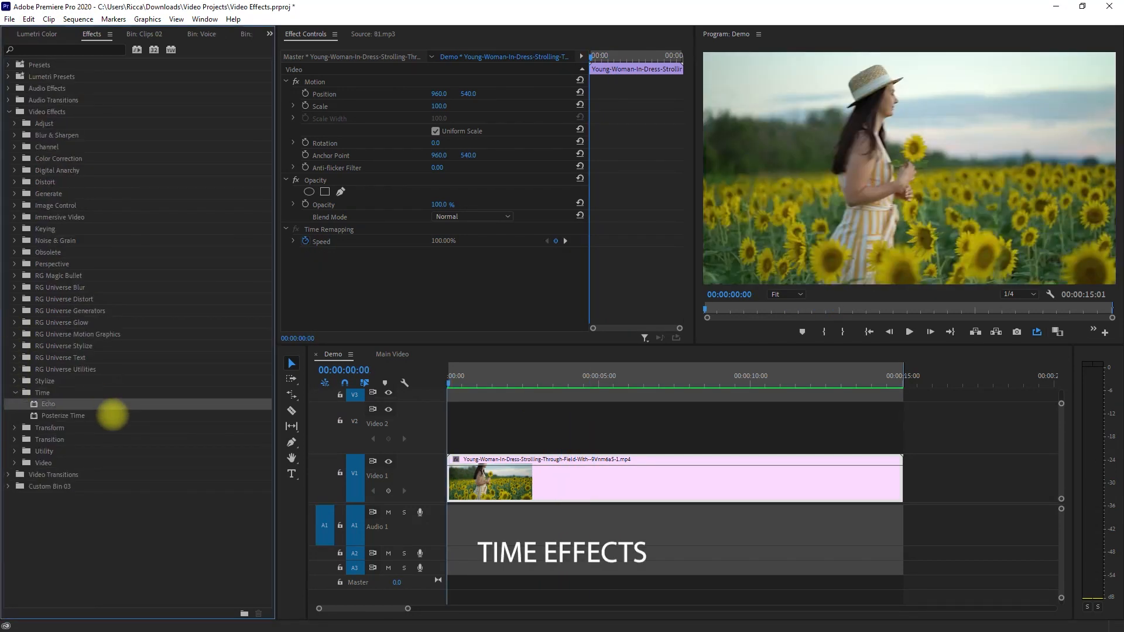
Apply Echo to the Video 1 clip with Echo Time 0.3 seconds and Starting Intensity 0.6, and preview the playback.
click(112, 415)
drag(93, 404, 465, 449)
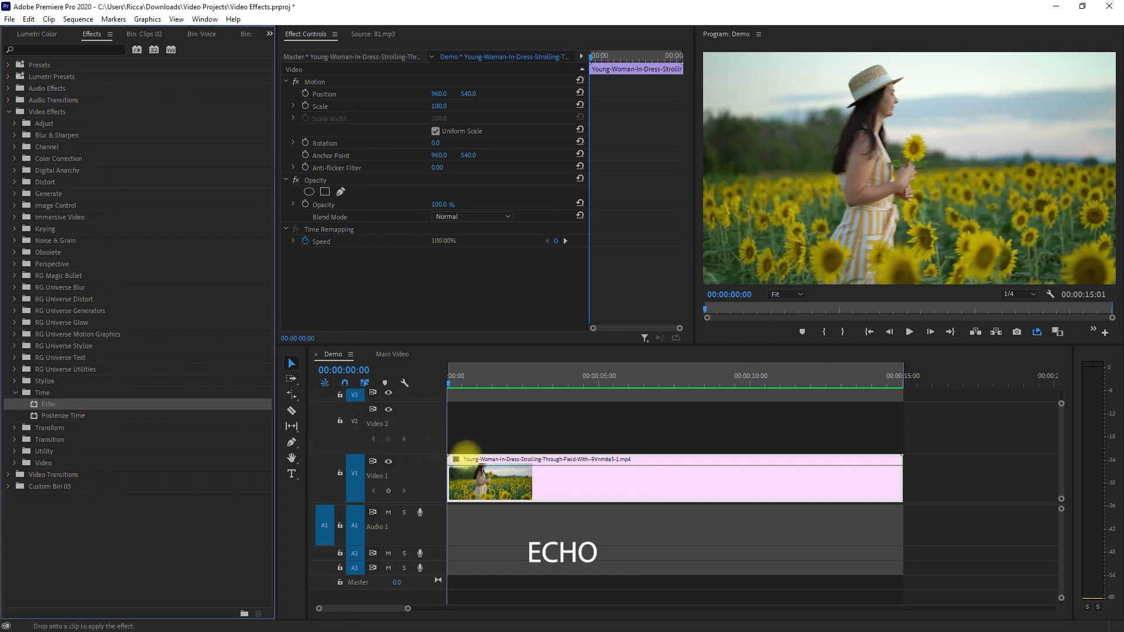
scroll(477, 298, down, 2)
click(447, 246)
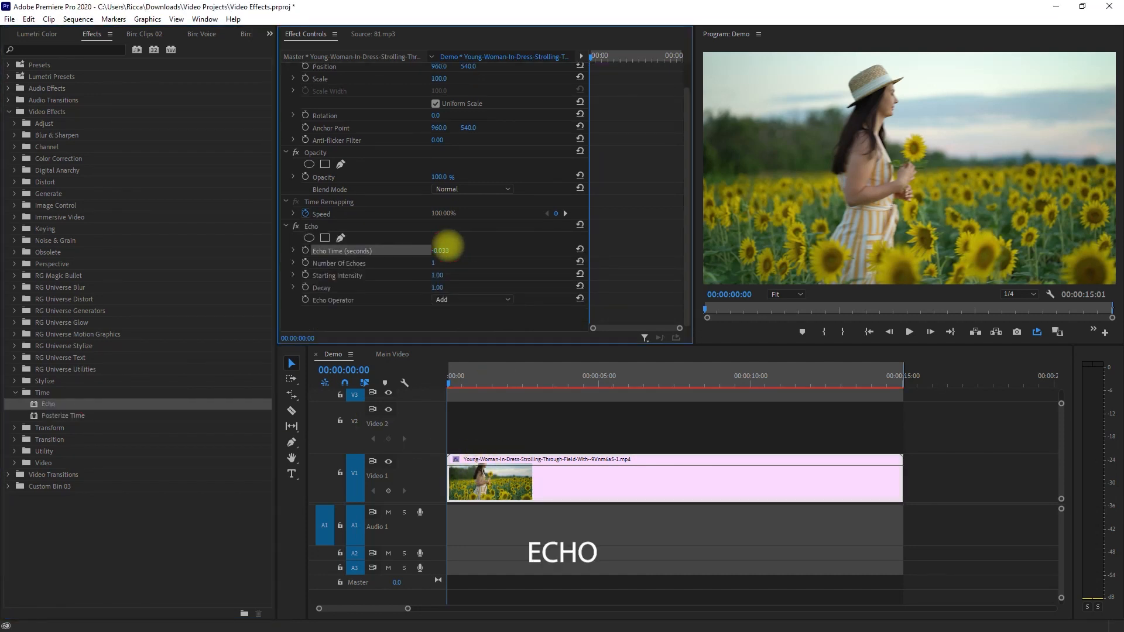
text(0.3)
key(Return)
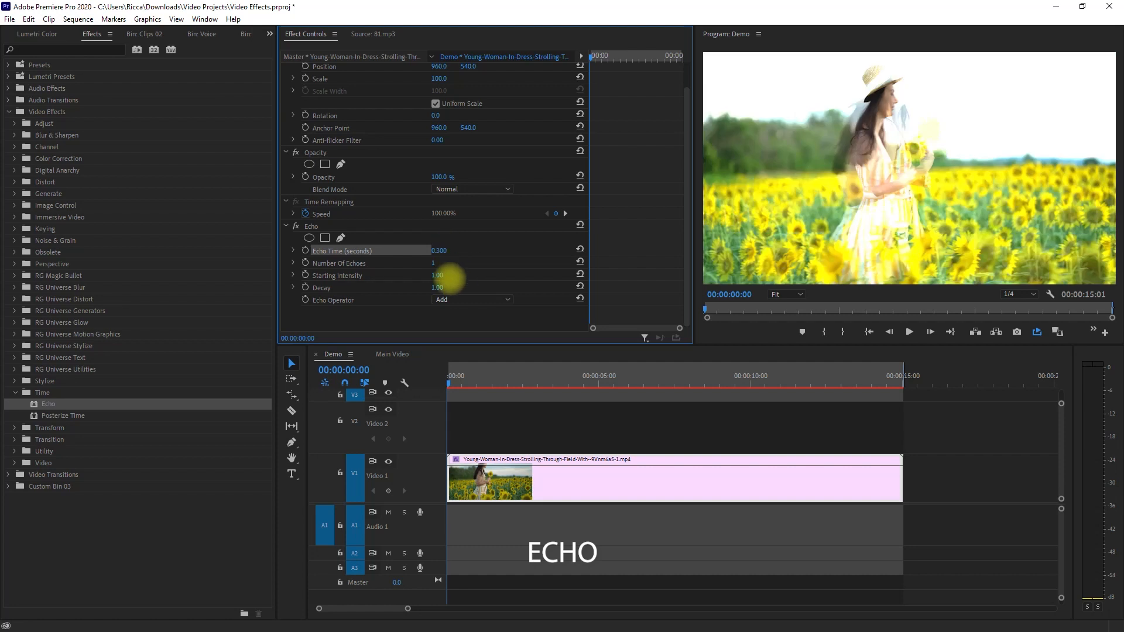
text(0.6)
key(Return)
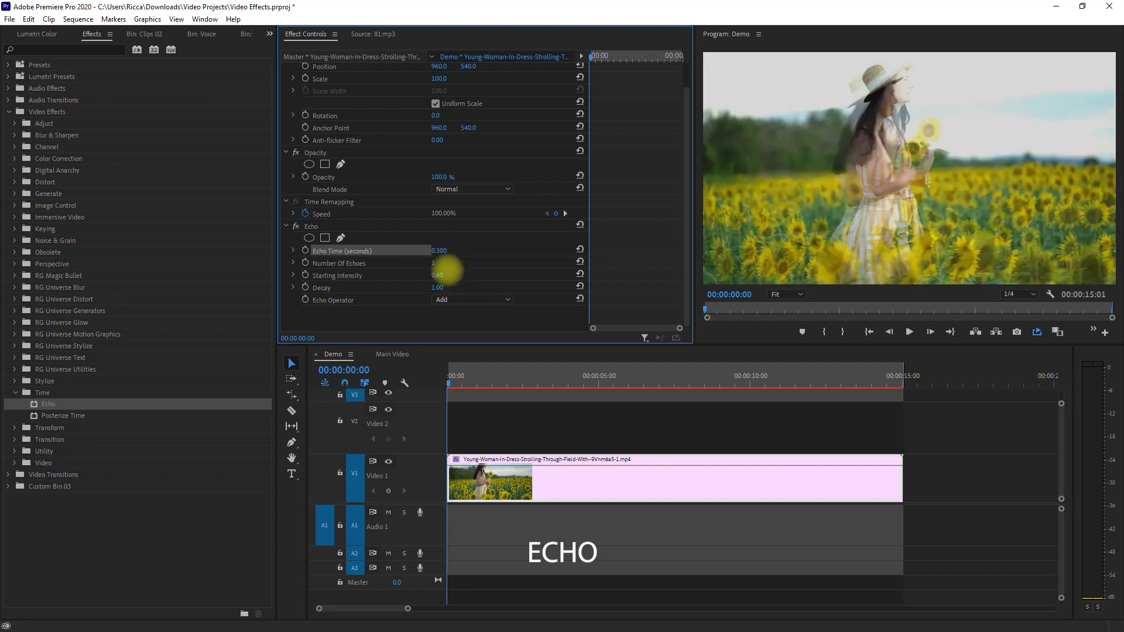
key(space)
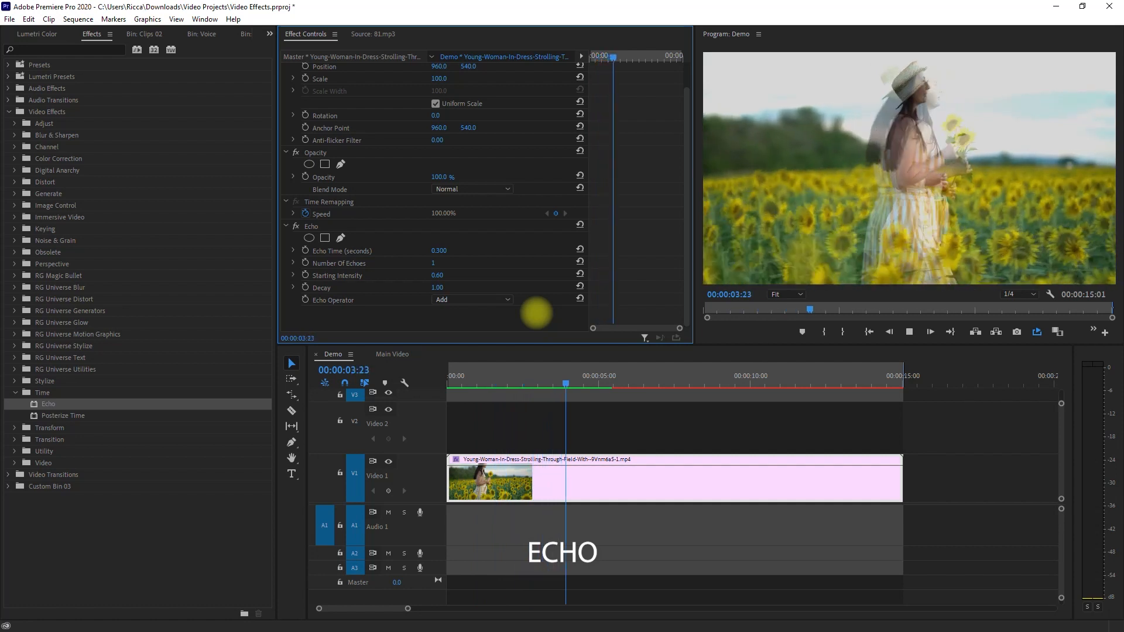
key(space)
Apply Posterize Time to the Video 1 clip with a Frame Rate of 10, and preview the playback.
click(123, 415)
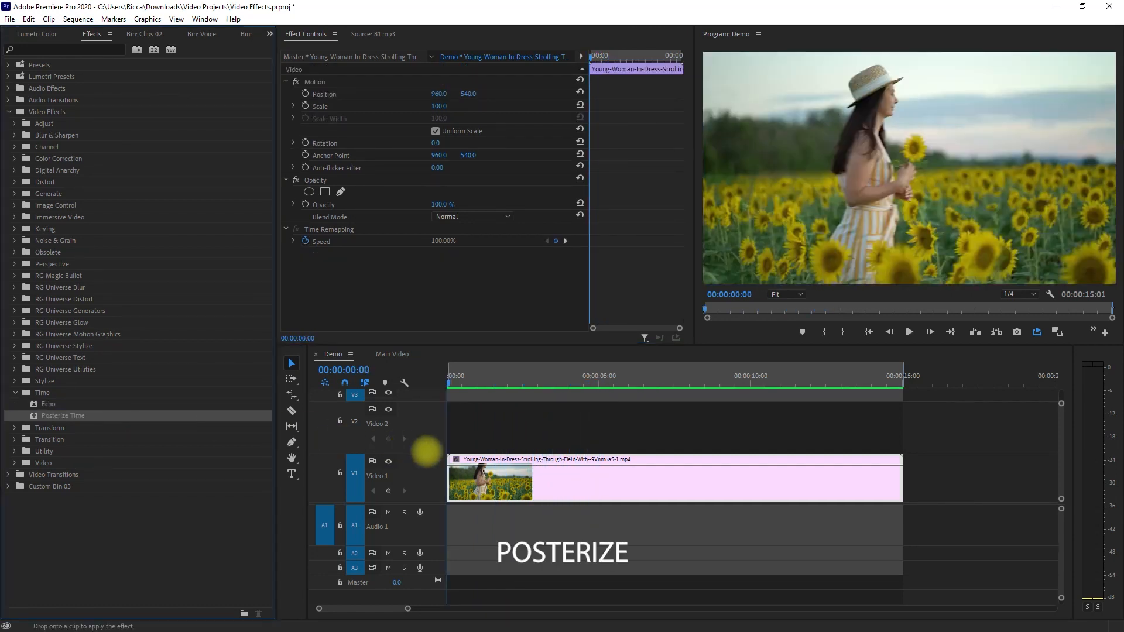
drag(498, 486, 498, 485)
click(438, 279)
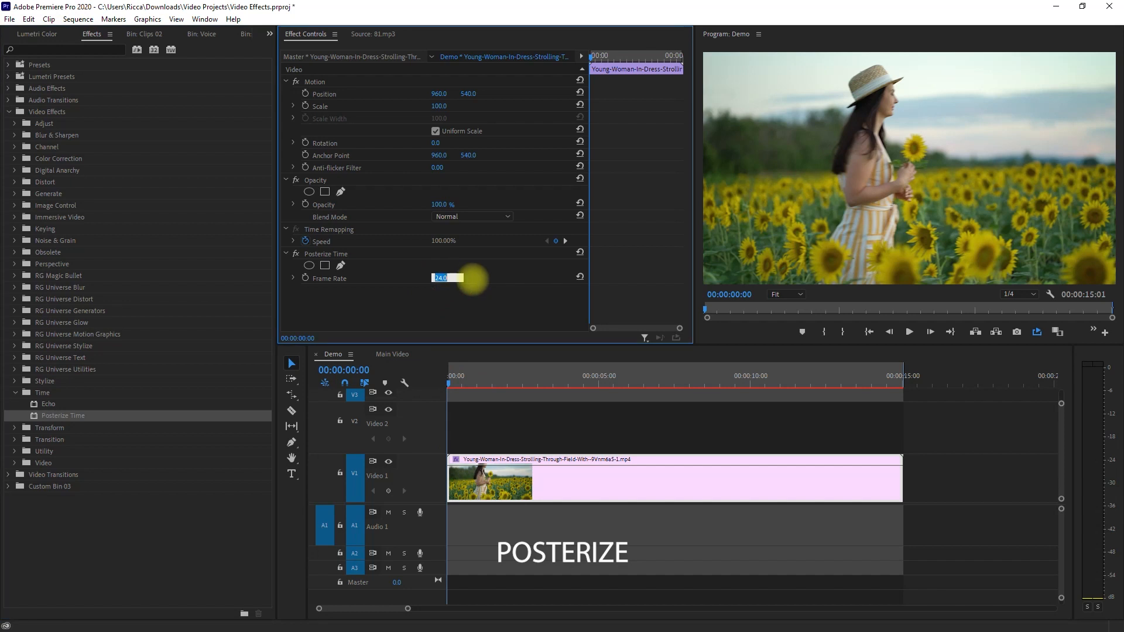
key(space)
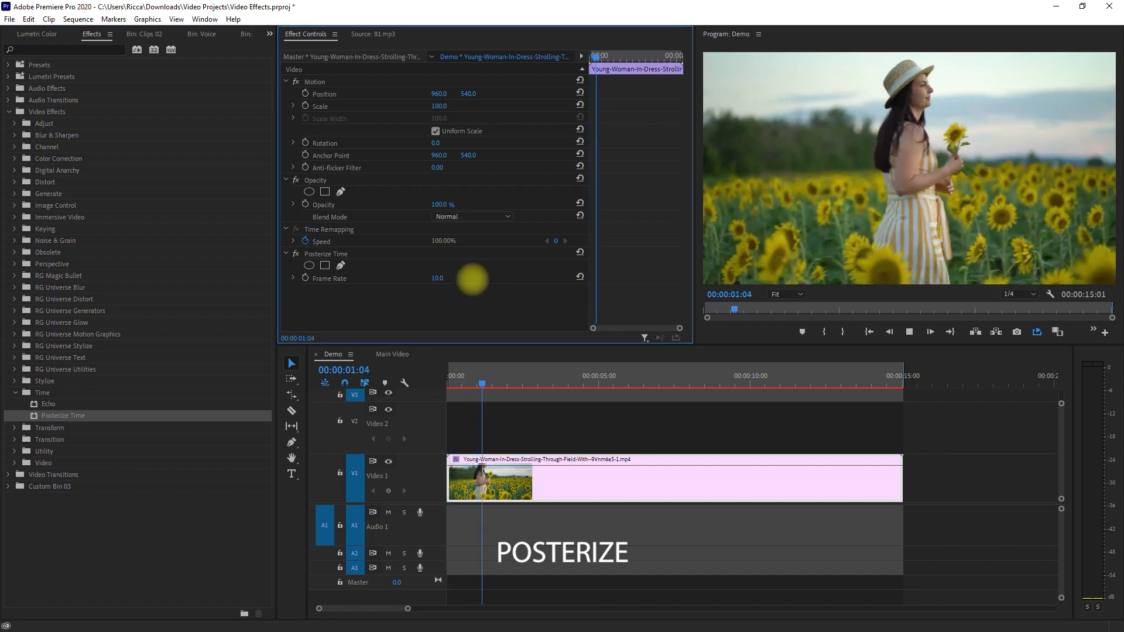
key(Return)
key(space)
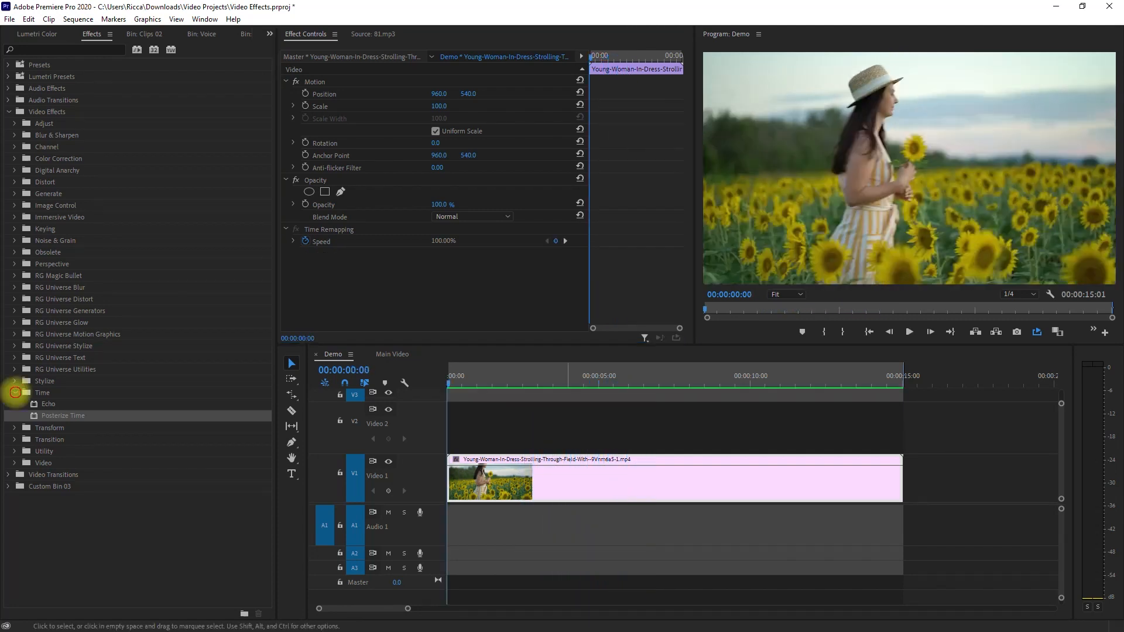
Apply Auto Reframe from the Transform effects to the 16x9.mp4 clip and preview the playback.
click(15, 392)
click(16, 403)
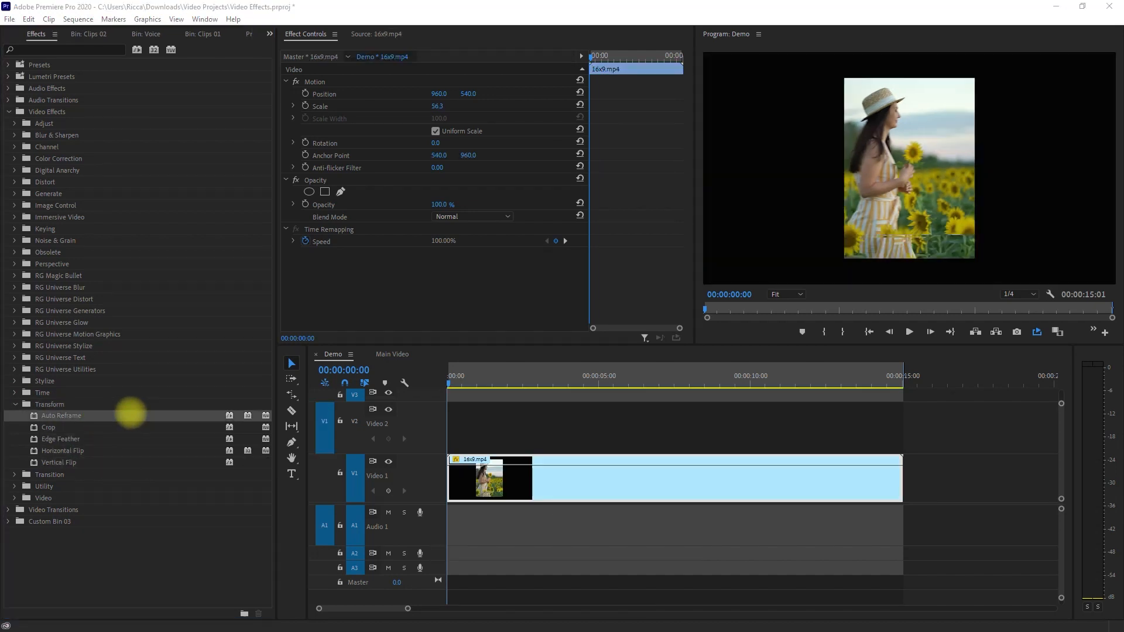
click(133, 413)
drag(472, 450, 473, 452)
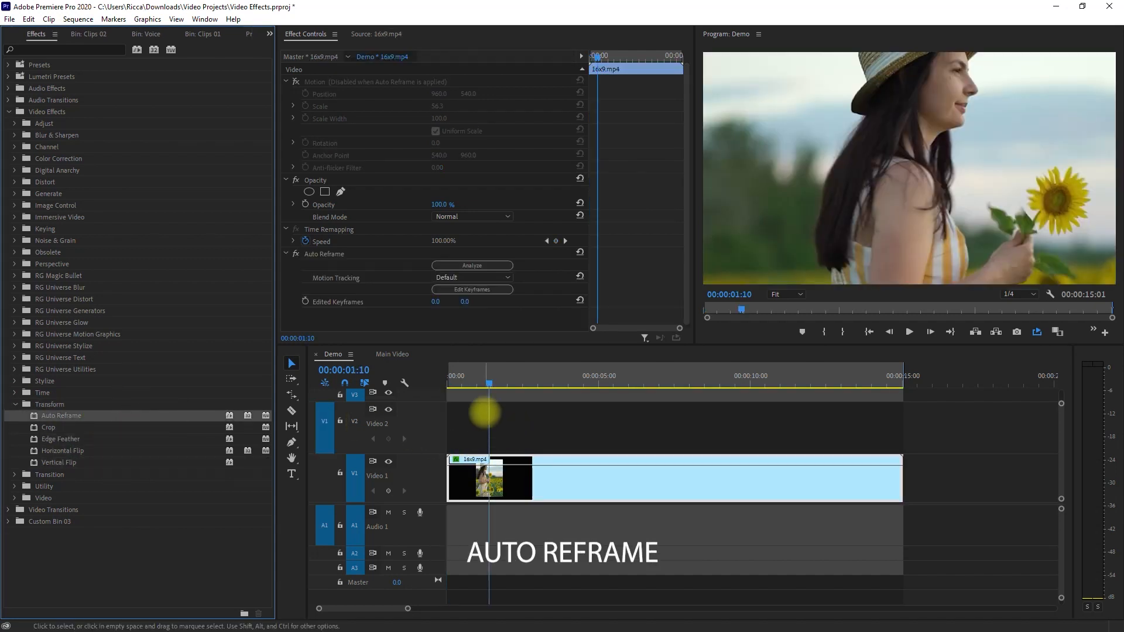
key(space)
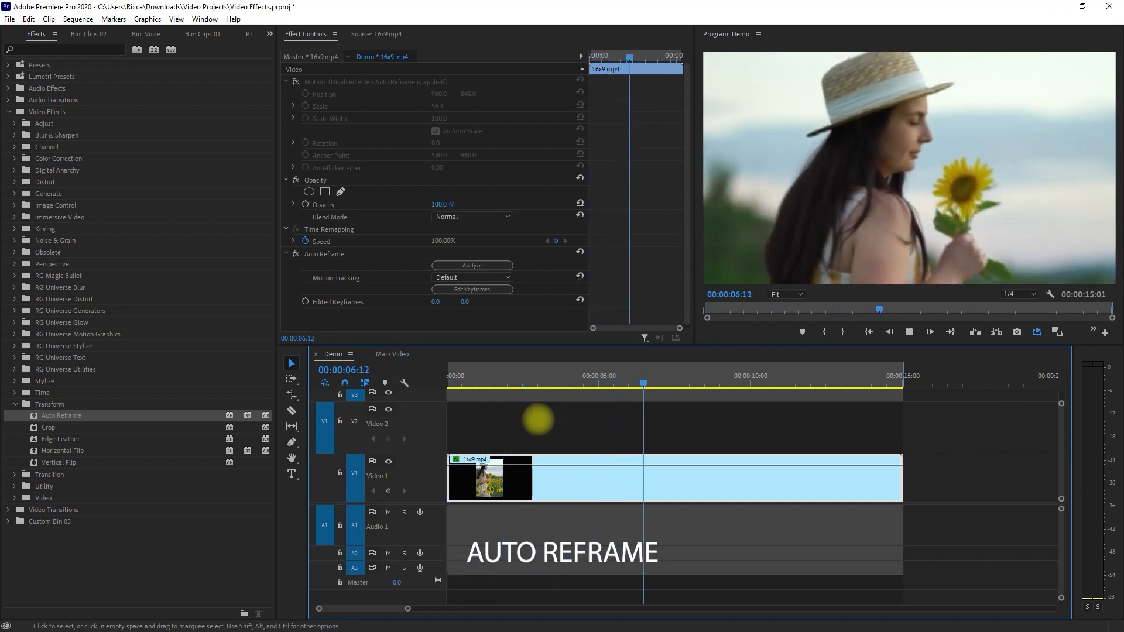
key(space)
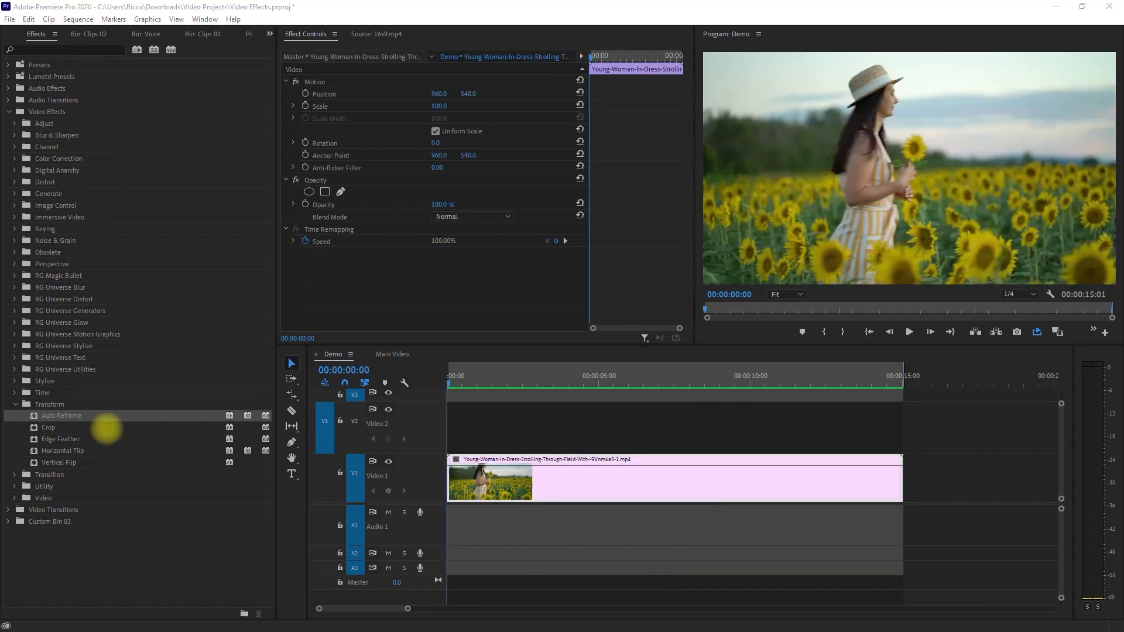
Apply Crop to the woman-in-sunflower-field clip on Video 1, setting its Left crop to 15%.
drag(108, 427, 526, 475)
scroll(530, 293, down, 2)
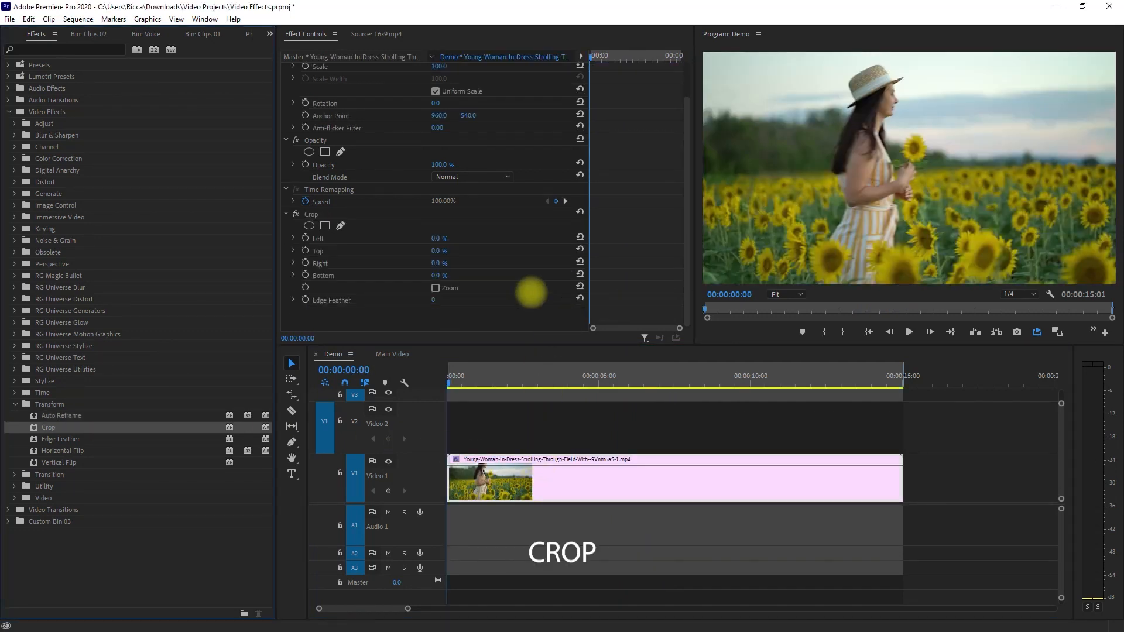
click(468, 238)
text(15)
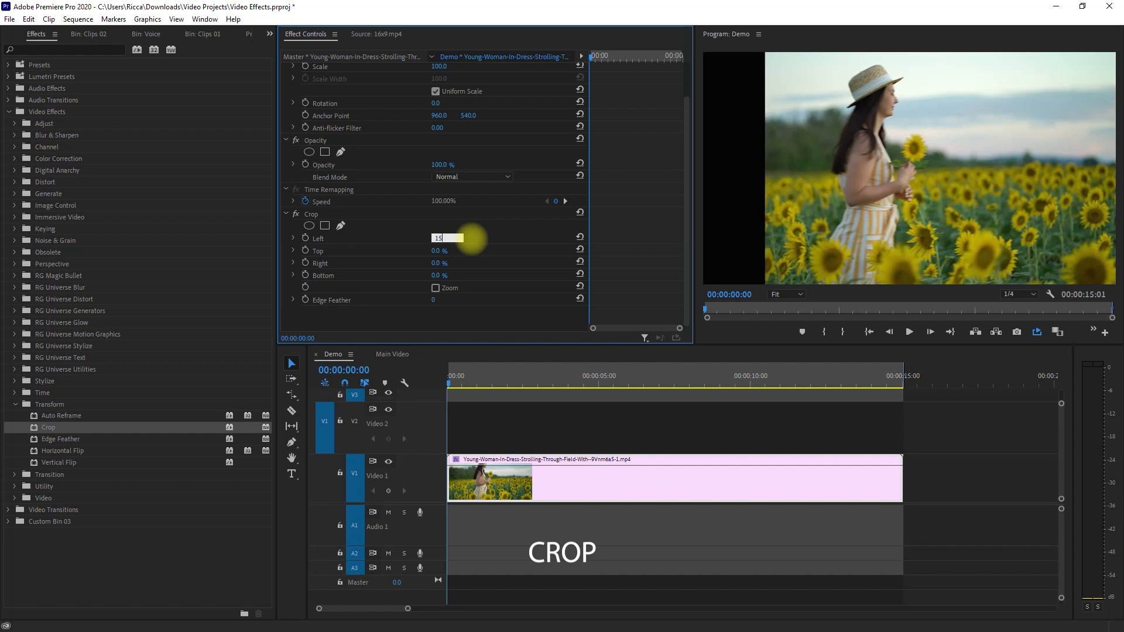
text(15)
key(Return)
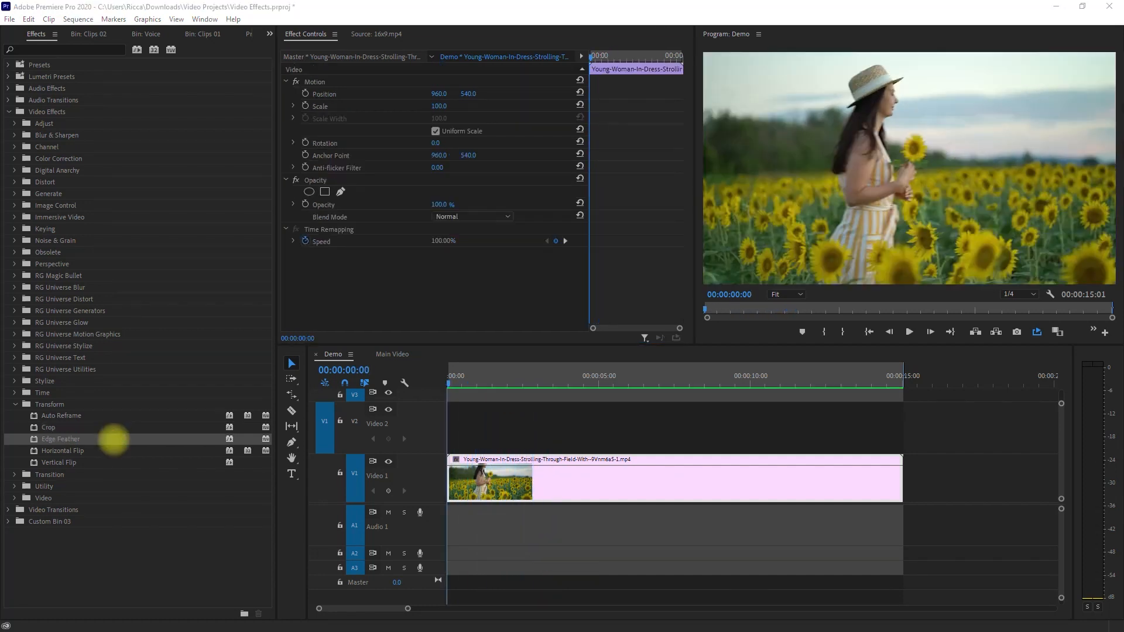
Apply Edge Feather to the Video 1 clip, adjust its Amount, and preview the playback.
drag(113, 440, 494, 479)
click(443, 276)
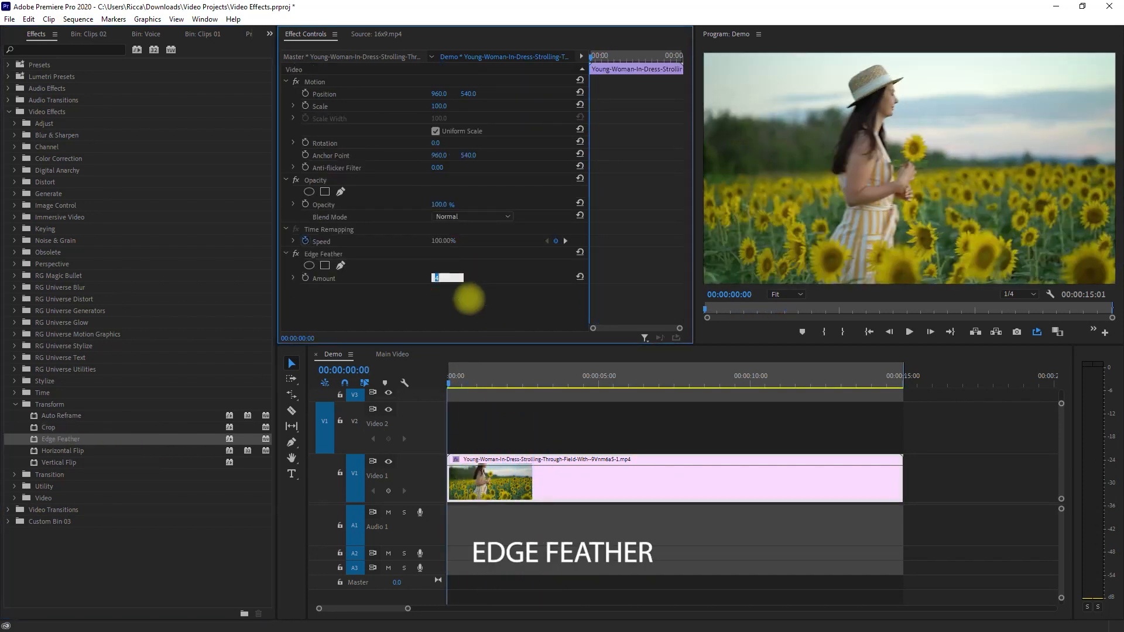
key(Return)
key(space)
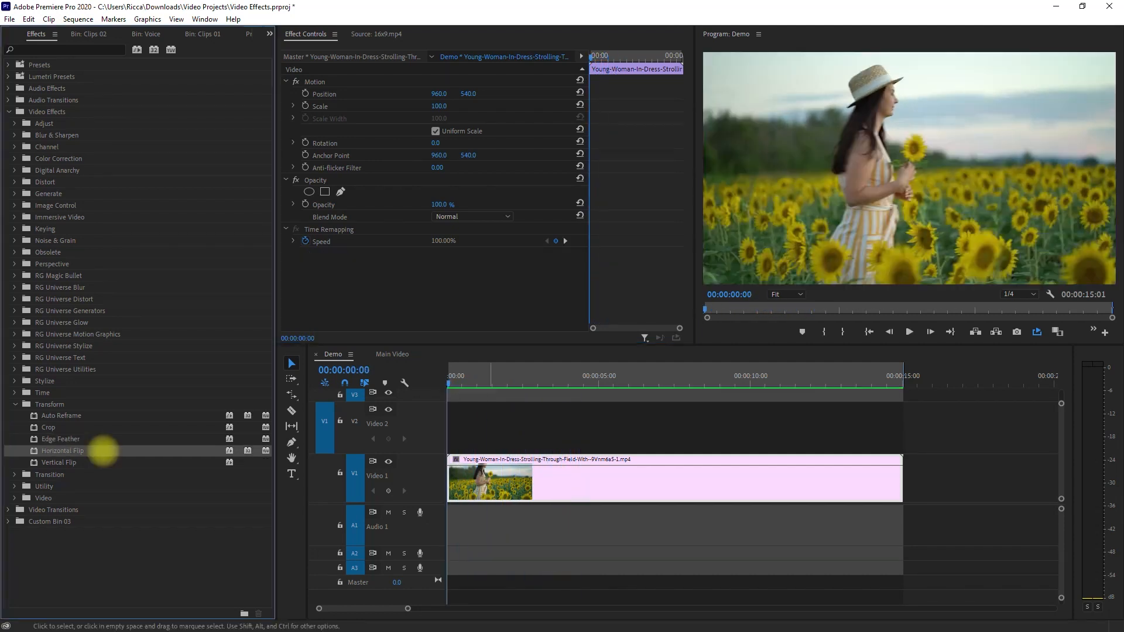
Apply Horizontal Flip to the Video 1 clip and preview the playback.
drag(100, 452, 490, 475)
key(space)
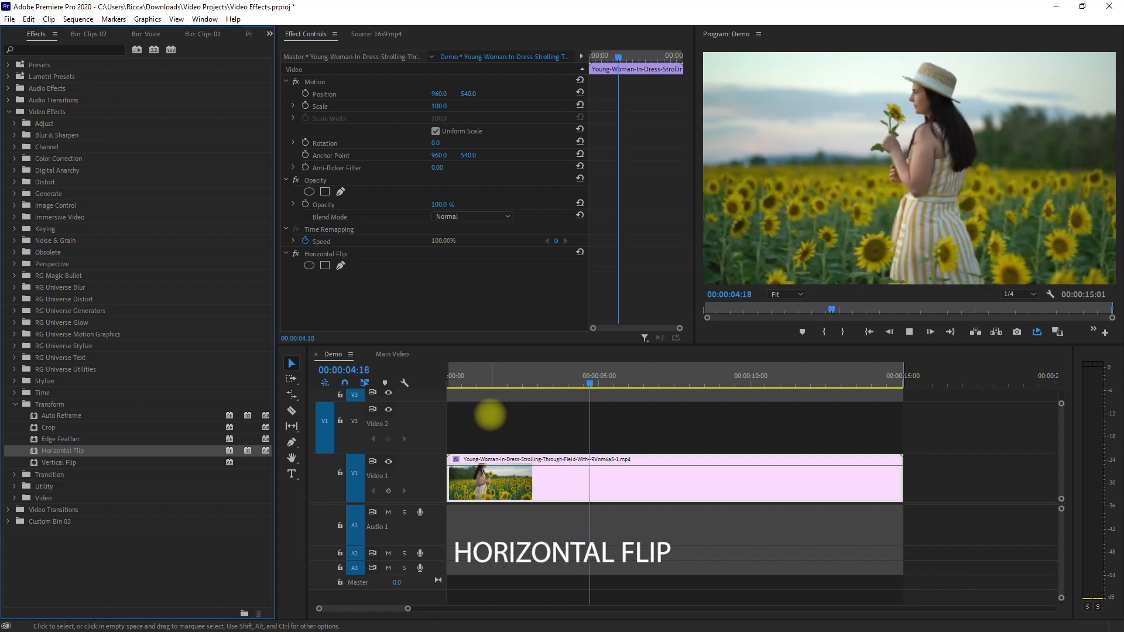
Apply Vertical Flip to the Video 1 clip and preview the playback.
click(99, 463)
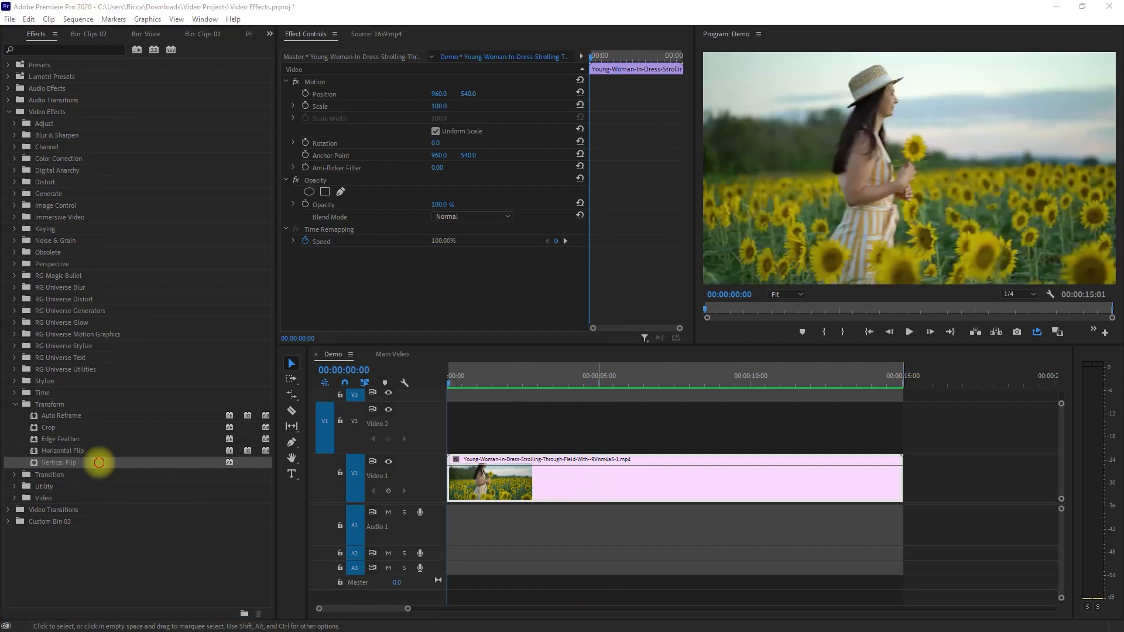
drag(99, 462, 494, 451)
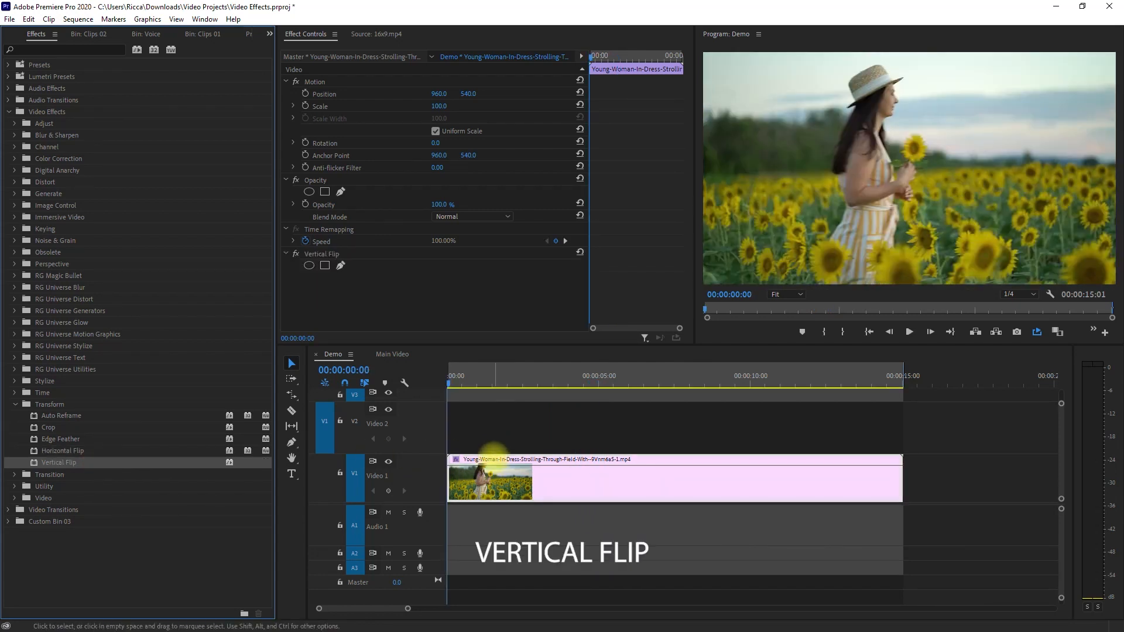
key(space)
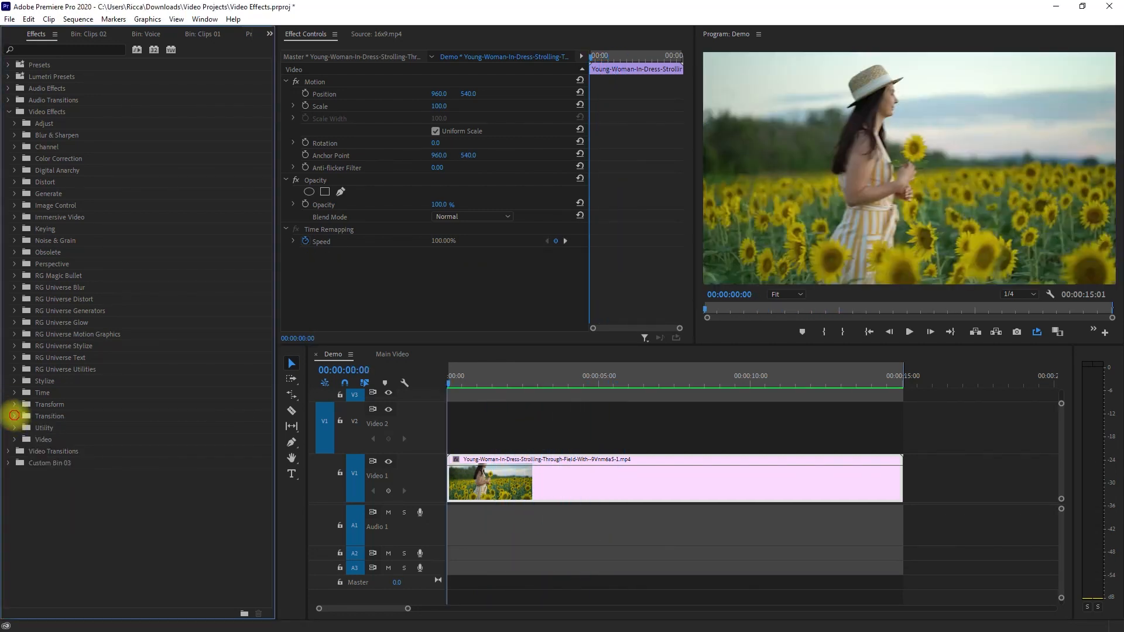
Apply Block Dissolve to the short first clip, start Transition Completion keyframes at 0%, and set Block Width and Height to 50.
click(132, 416)
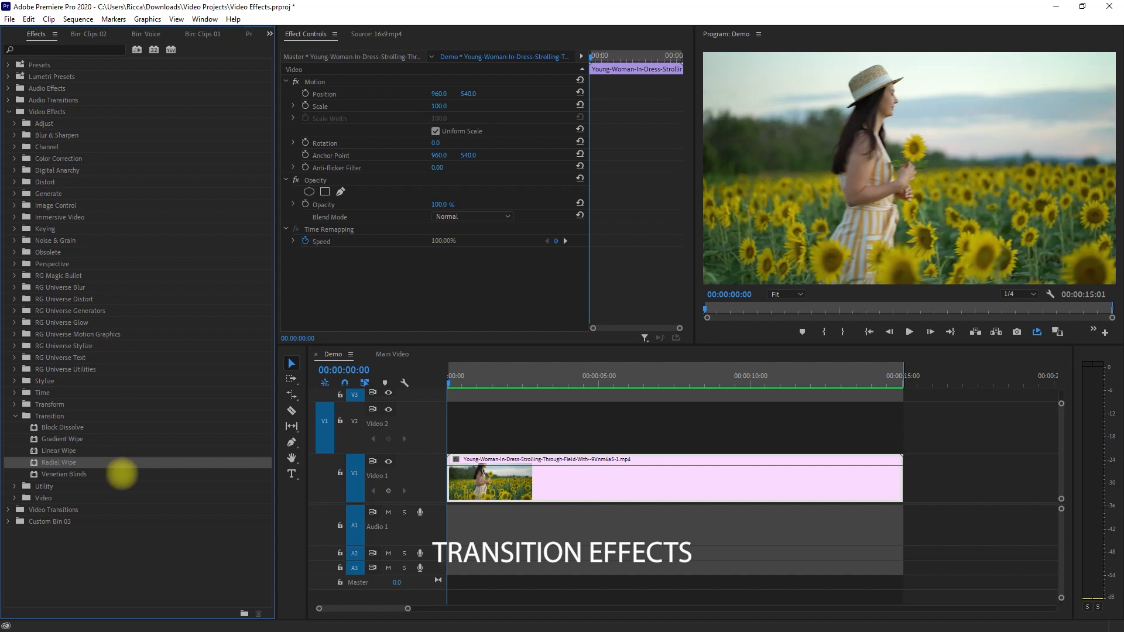
click(108, 426)
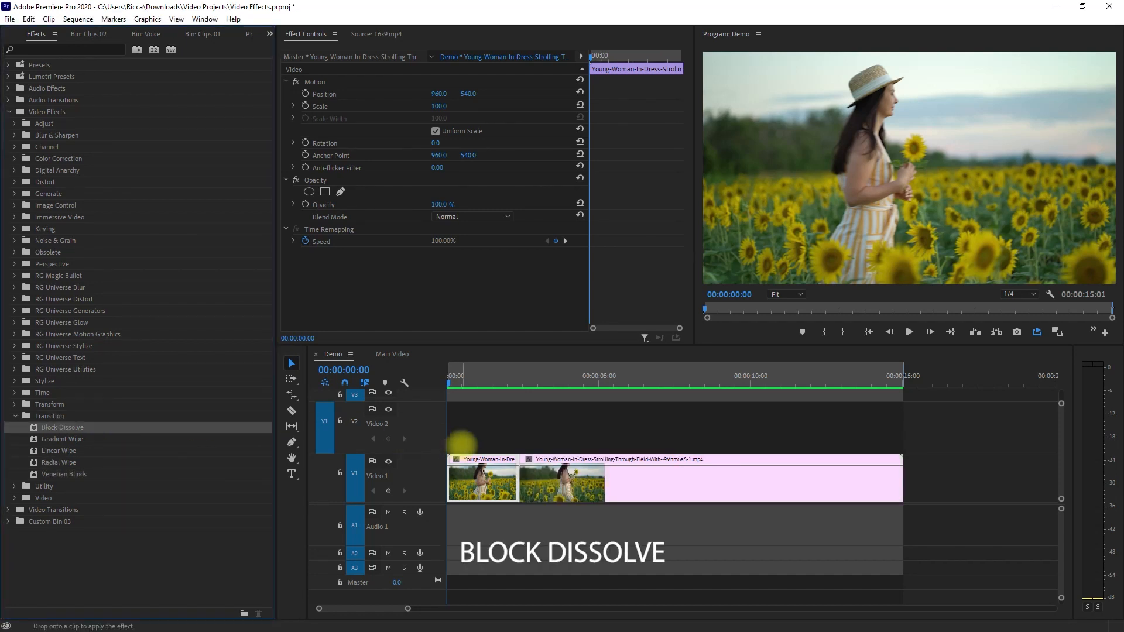
drag(486, 461, 486, 461)
click(448, 290)
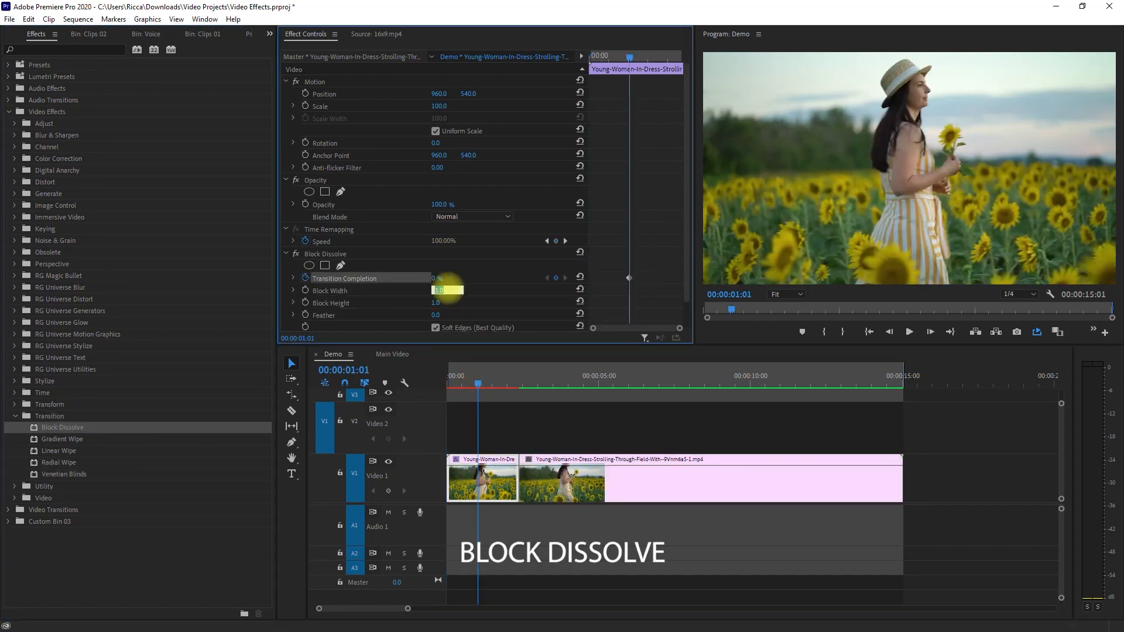
key(Return)
Raise the Block Dissolve's Transition Completion with a keyframe at 00:00:01:23 and preview the playback from the start.
drag(478, 384, 505, 385)
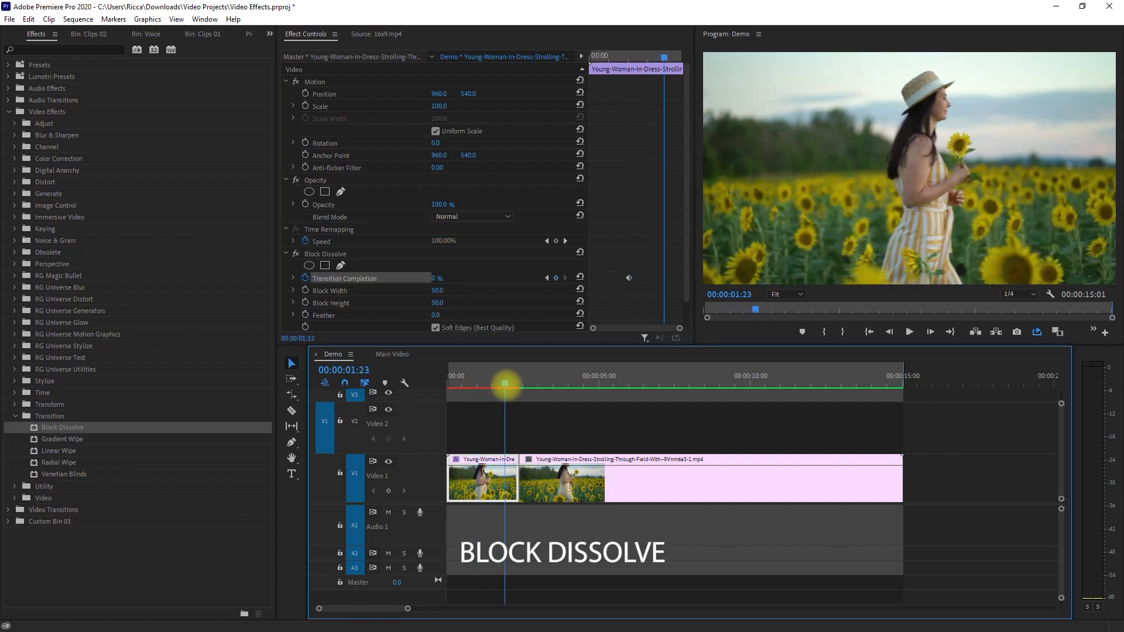
click(447, 277)
key(Return)
click(409, 406)
key(Home)
key(space)
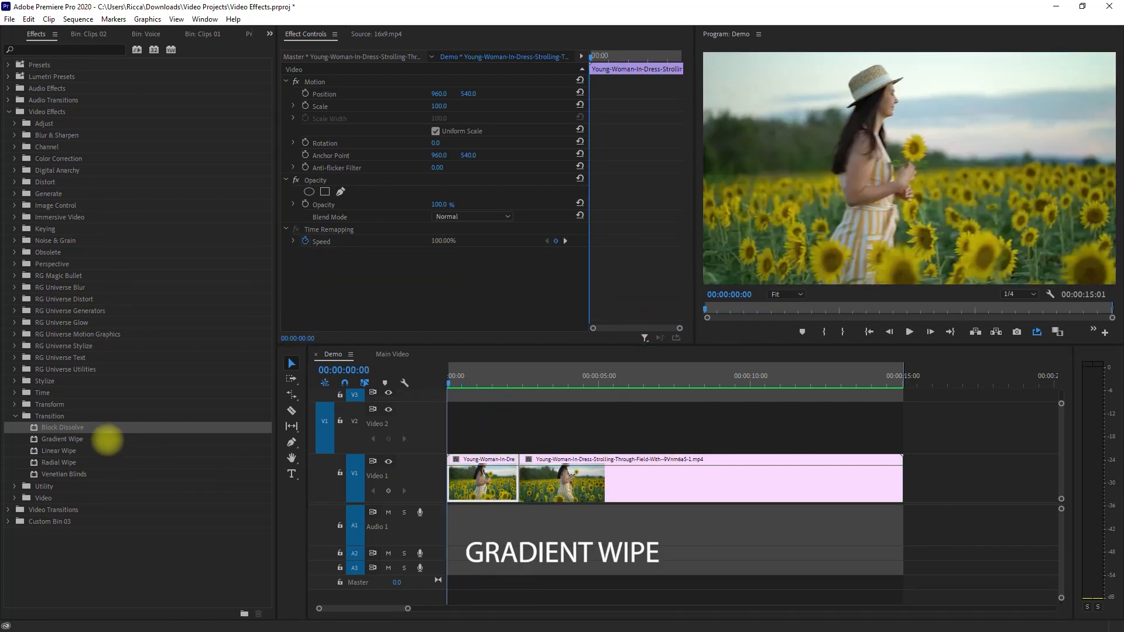
Apply Gradient Wipe to the short first clip and set a starting Transition Completion keyframe at 0%.
click(107, 439)
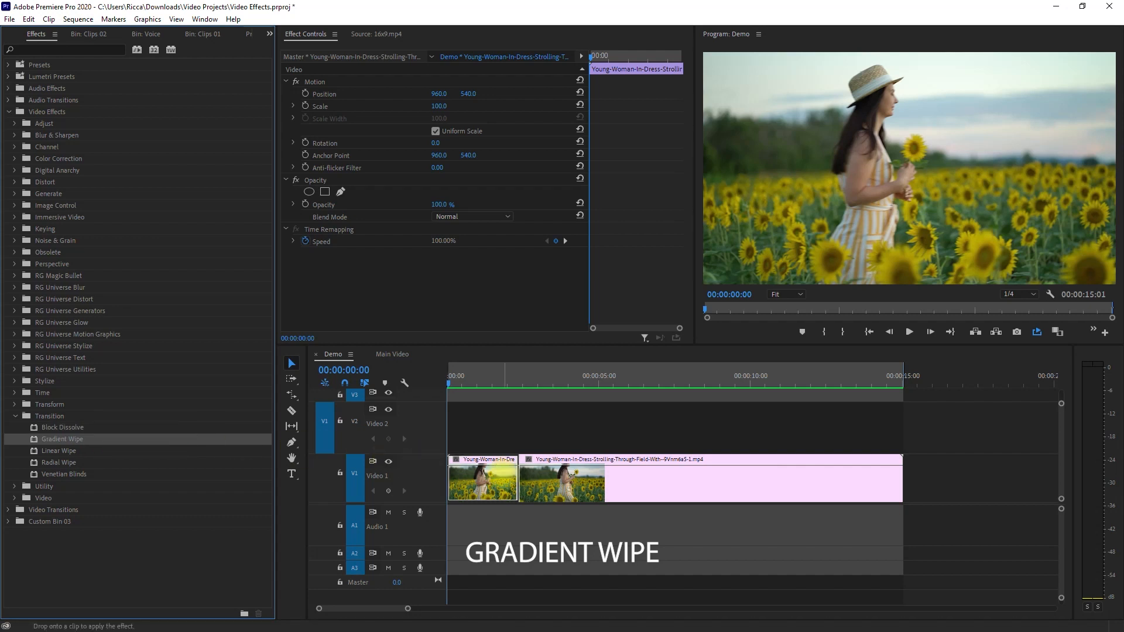
drag(497, 471, 501, 476)
drag(450, 386, 490, 384)
click(305, 278)
Set the Gradient Wipe's Transition Completion to 100% at 00:00:01:24 and preview the playback.
drag(644, 57, 666, 57)
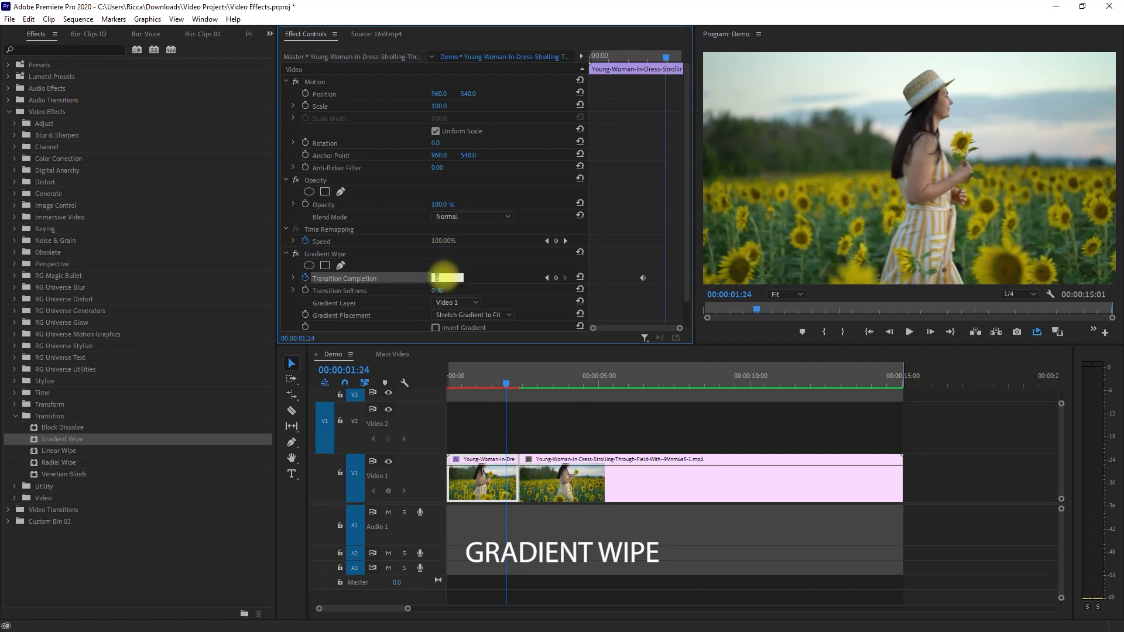
text(100)
key(Return)
click(556, 408)
key(space)
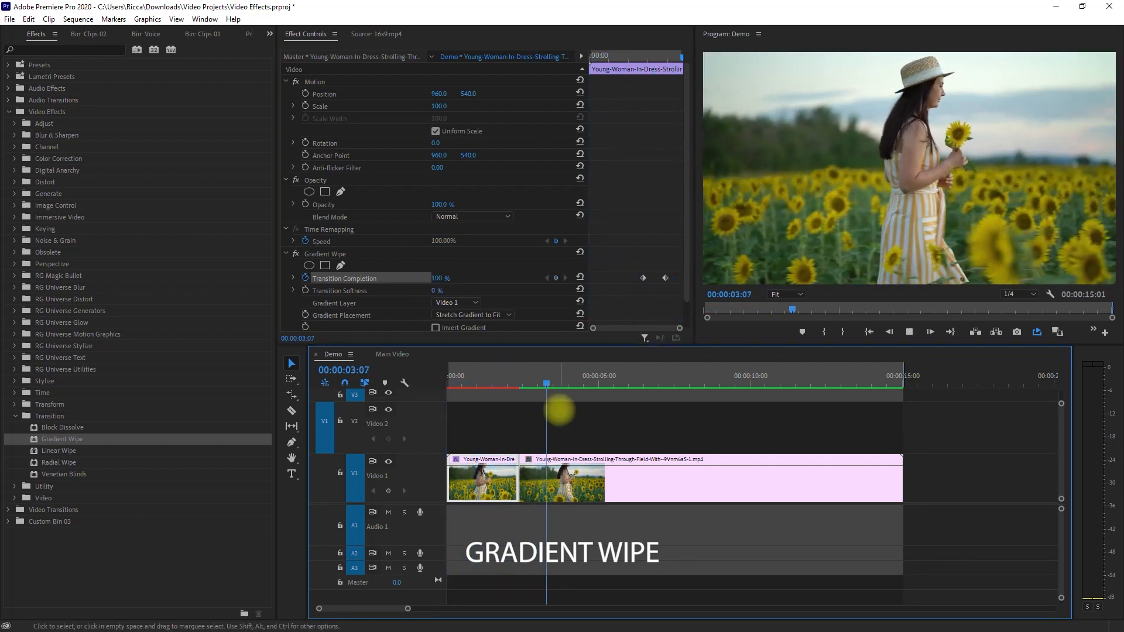
Apply Linear Wipe to the short first clip and set a starting Transition Completion keyframe at 0%.
click(74, 448)
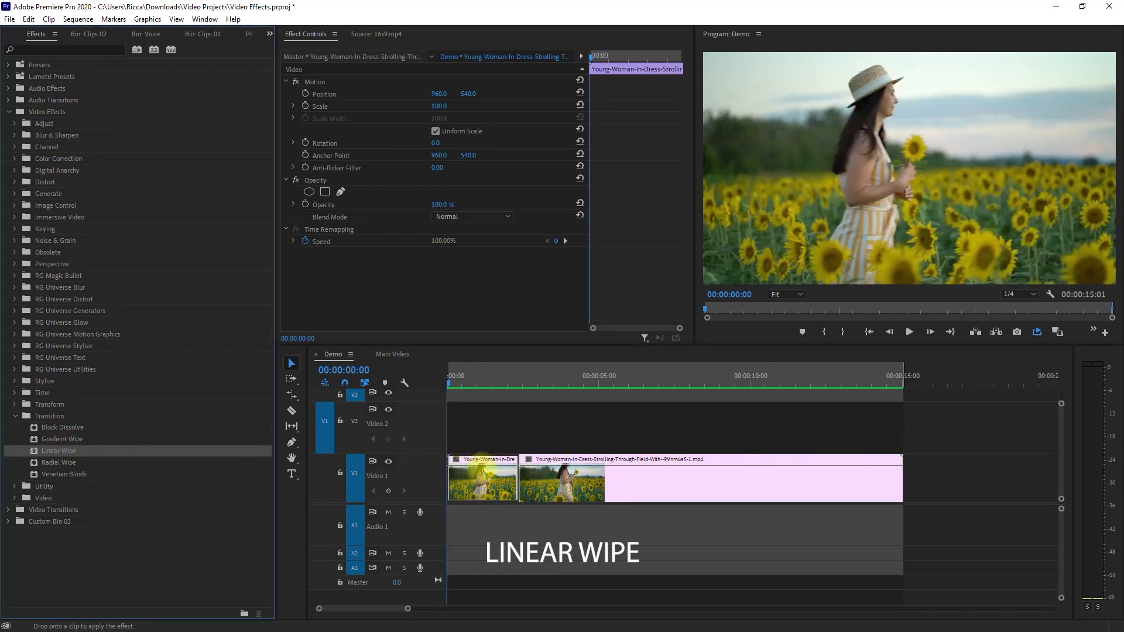
drag(479, 463, 481, 468)
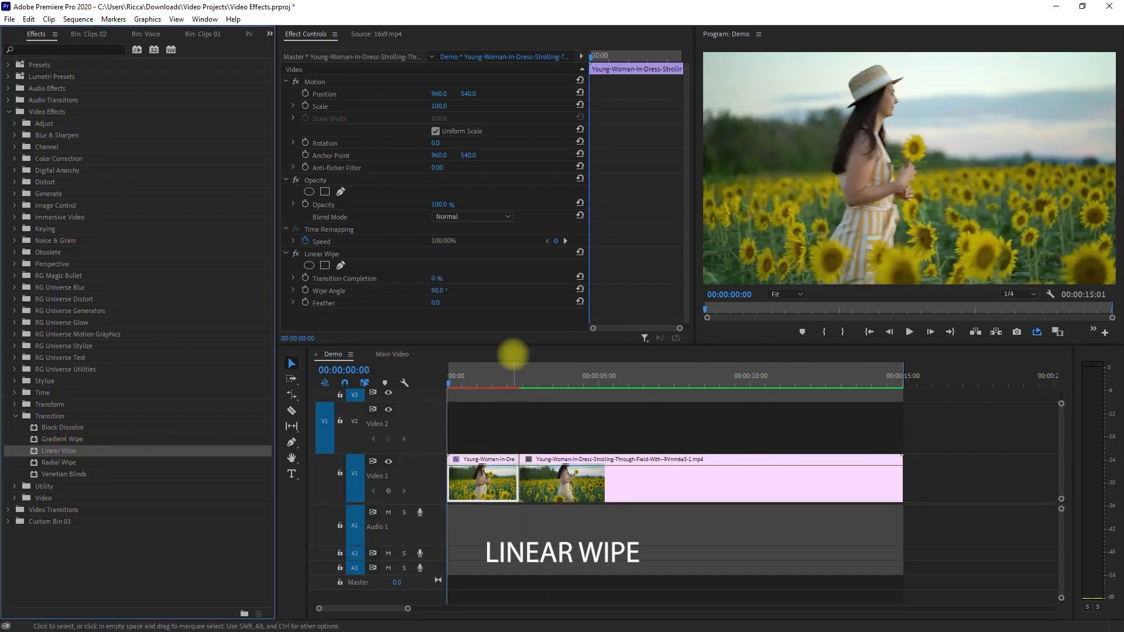
click(459, 383)
click(305, 277)
Raise the Linear Wipe's Transition Completion near the clip's end, and move the short clip to Video 2 with the long clip overlapping beneath it.
click(508, 384)
drag(436, 278, 539, 283)
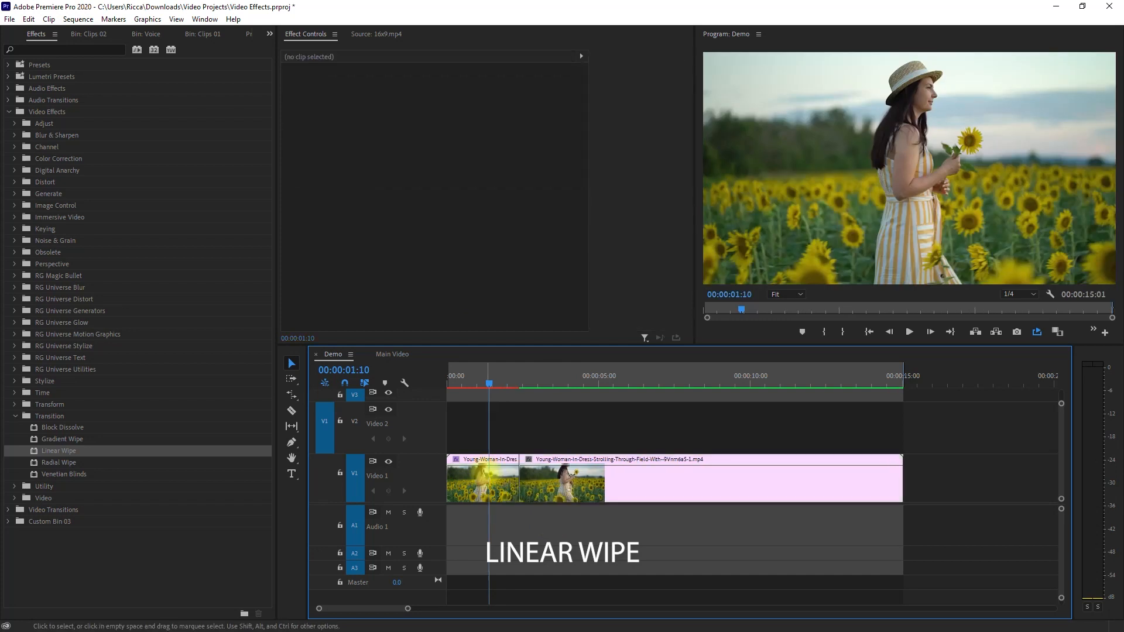
drag(485, 469, 477, 429)
drag(547, 476, 518, 475)
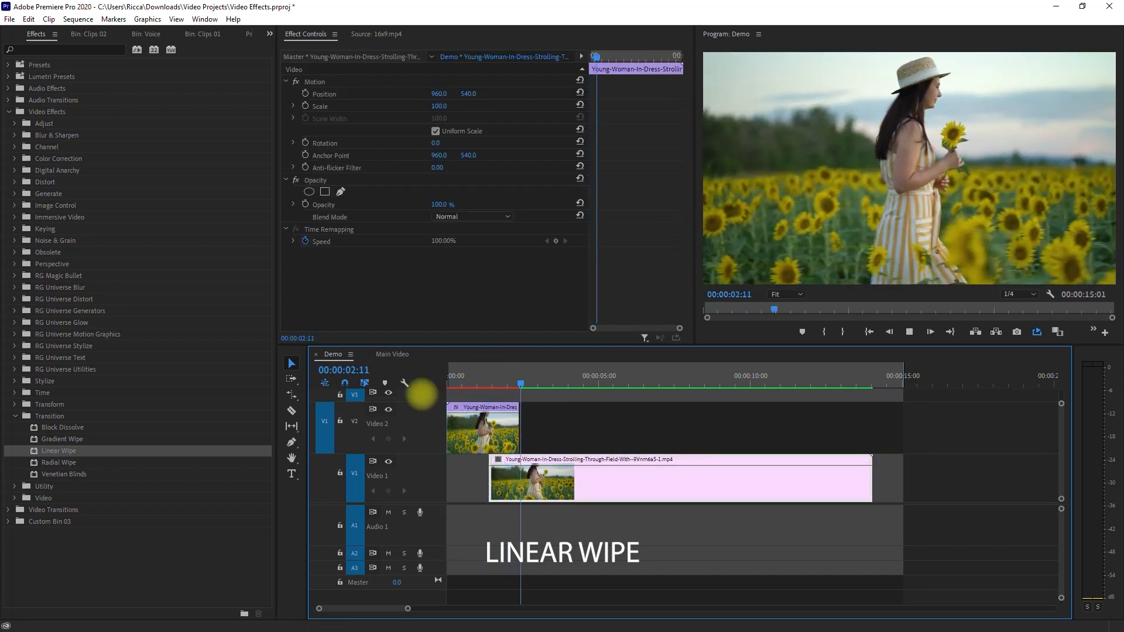
Apply Radial Wipe to the short clip on Video 2 and set a starting Transition Completion keyframe at 0%.
click(59, 462)
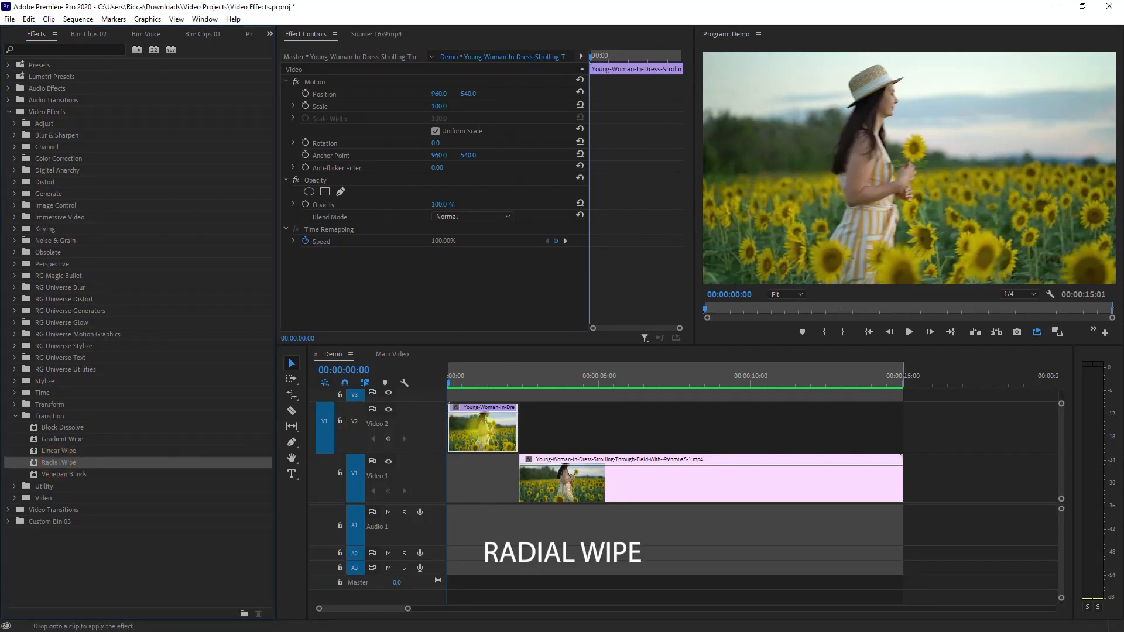
drag(486, 430, 485, 432)
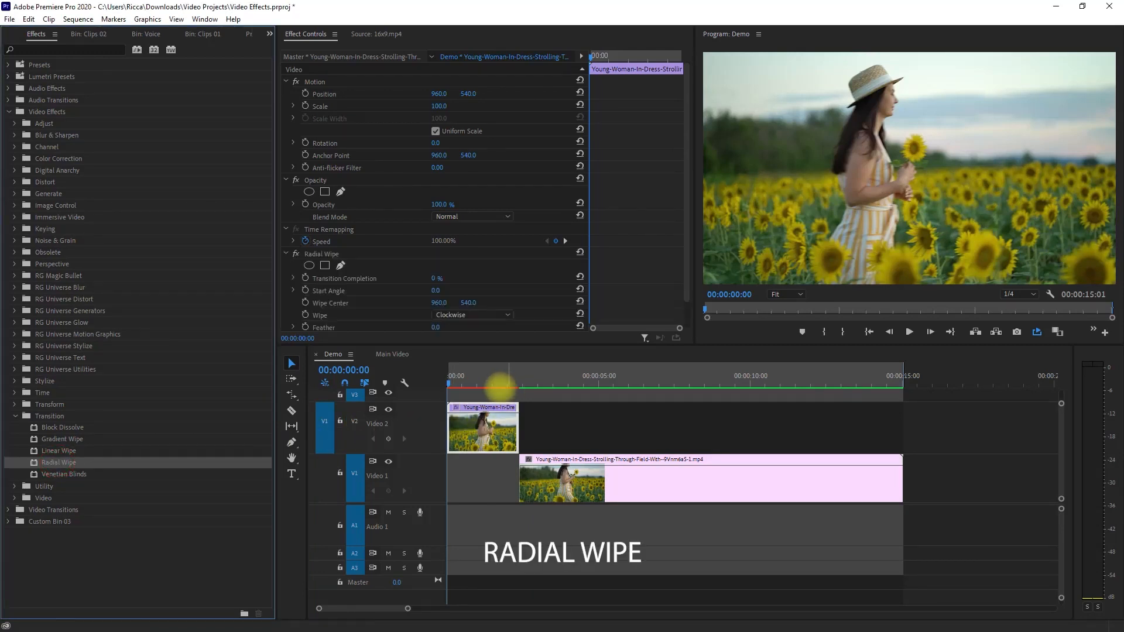
drag(494, 381, 488, 383)
click(305, 278)
Set the Radial Wipe's Transition Completion to 100% at 00:00:02:07 and slide the Video 1 clip beneath the end of the Video 2 clip.
click(509, 383)
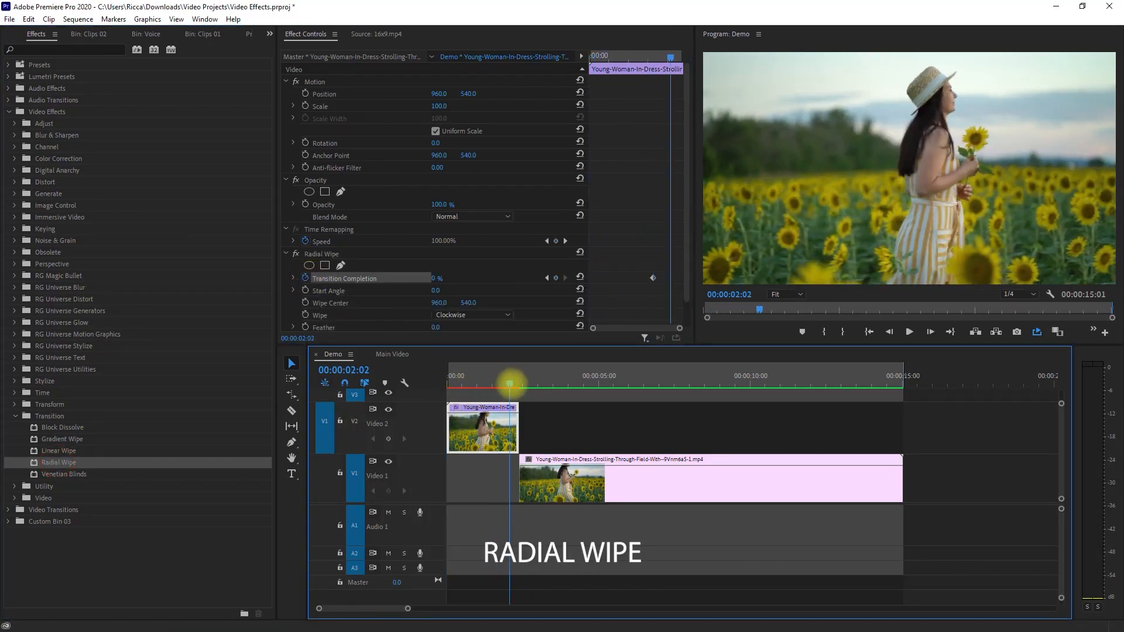
drag(436, 278, 481, 284)
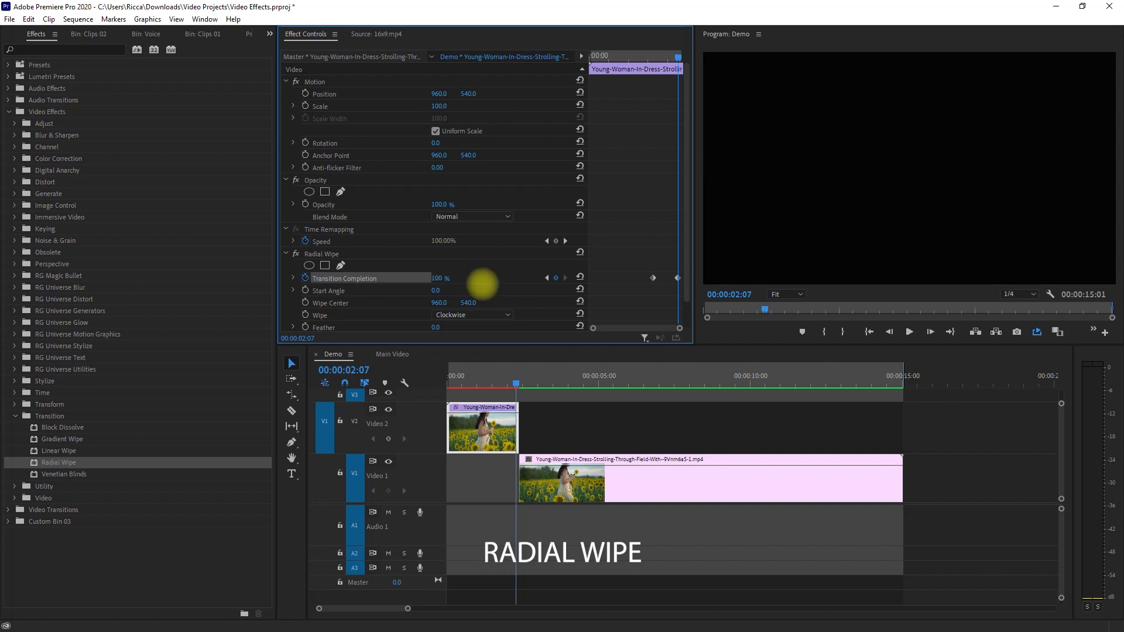
click(495, 384)
drag(547, 472, 525, 489)
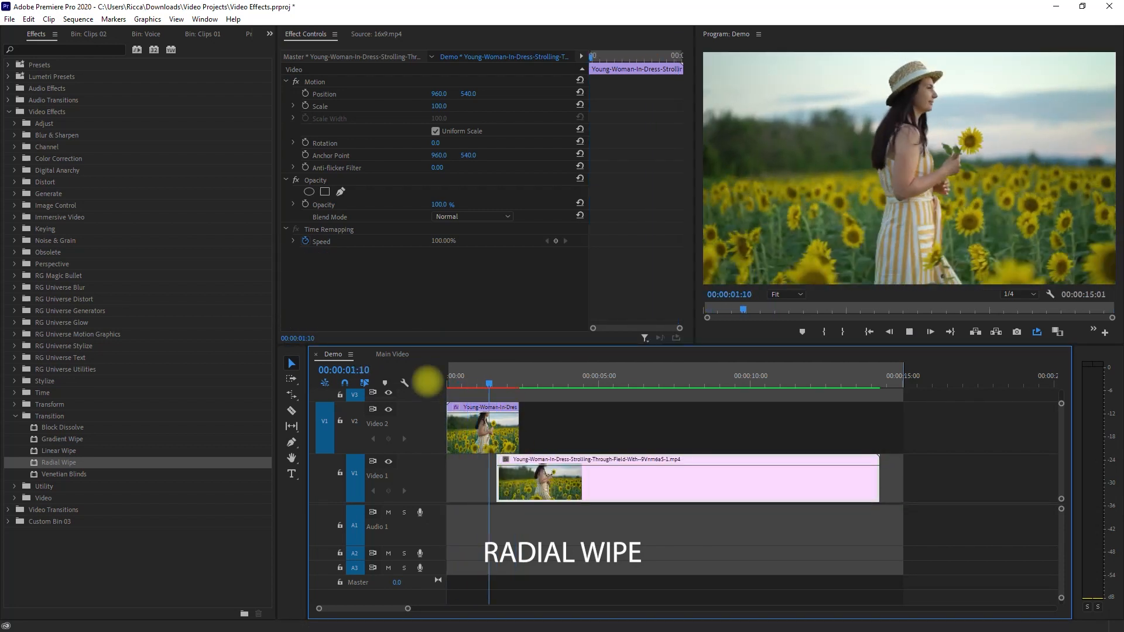
Apply Venetian Blinds to the short clip on Video 2 and start keyframing its Transition Completion.
click(106, 474)
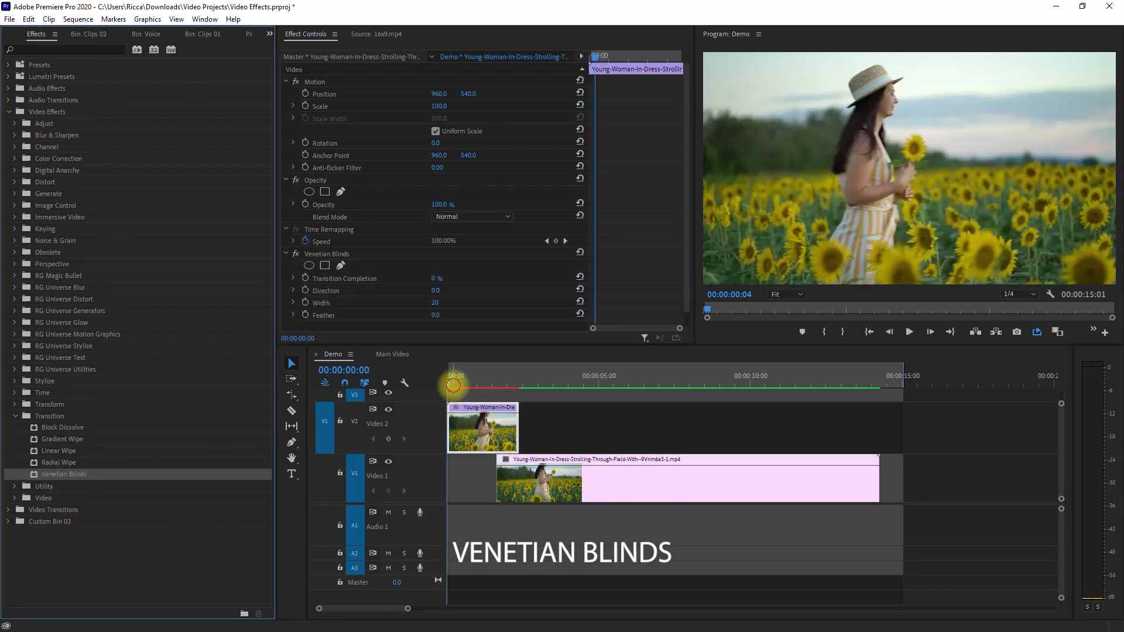
drag(453, 385, 504, 384)
click(305, 278)
Set the Venetian Blinds' Transition Completion to 100%, move that keyframe to the clip's end, and return to the sequence start.
click(437, 279)
text(100)
key(Return)
drag(664, 278, 685, 281)
click(410, 396)
key(Home)
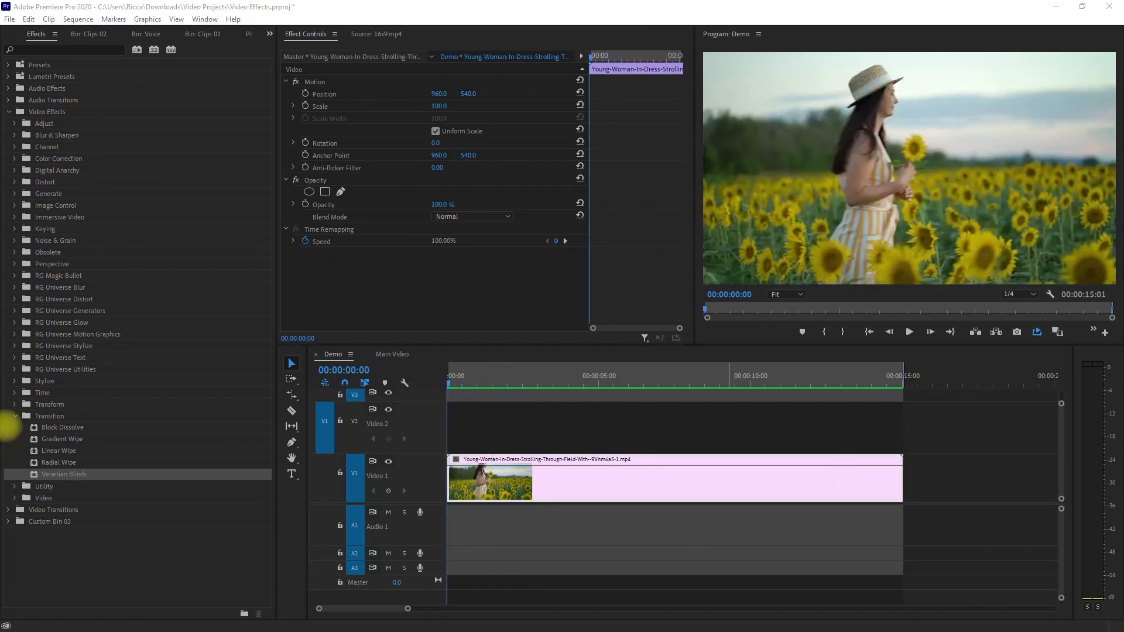
Apply Cineon Converter from the Utility effects to the Video 1 clip and set its Conversion Type to Linear to Log.
click(13, 427)
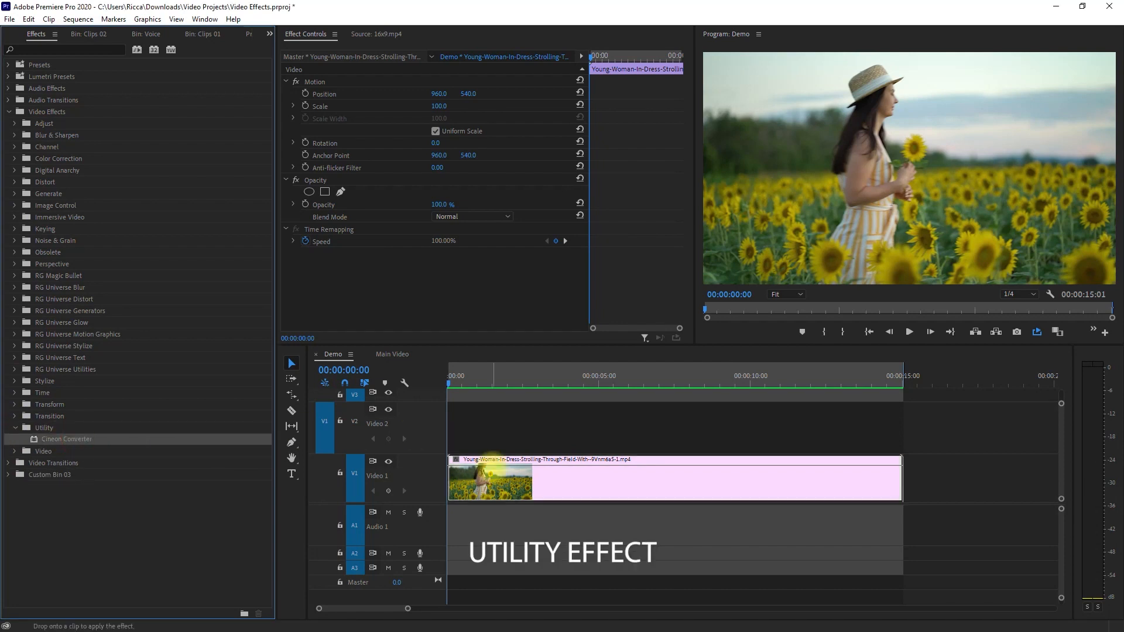
drag(490, 460, 492, 463)
scroll(534, 281, down, 4)
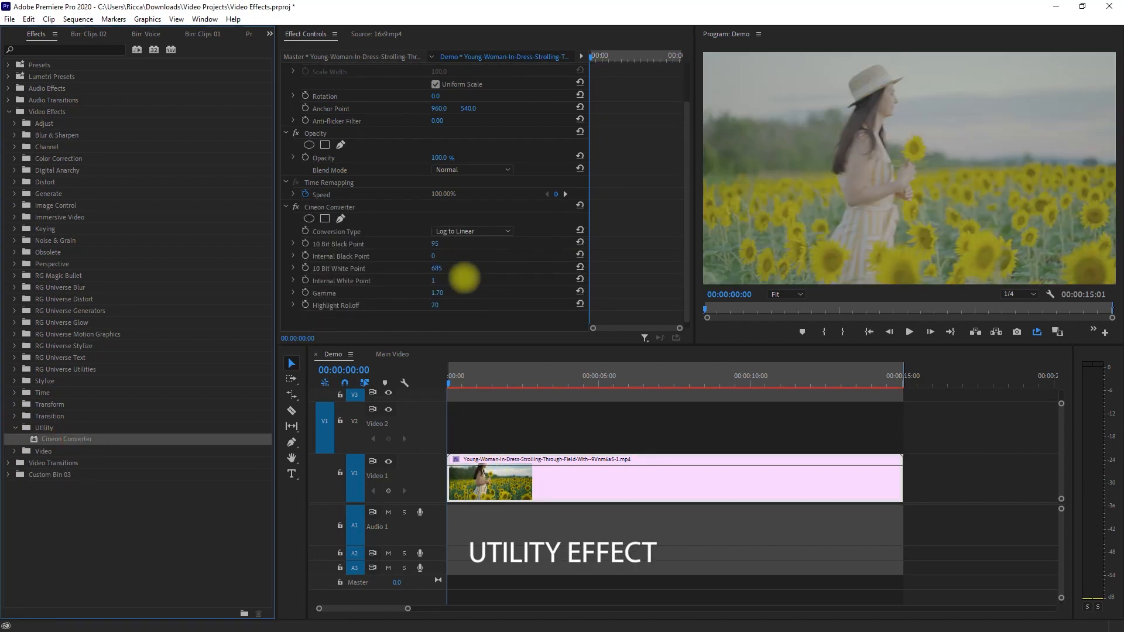
click(473, 233)
click(486, 243)
Try the Log to Log conversion on the Cineon Converter, return it to Linear to Log, and preview the playback.
click(499, 231)
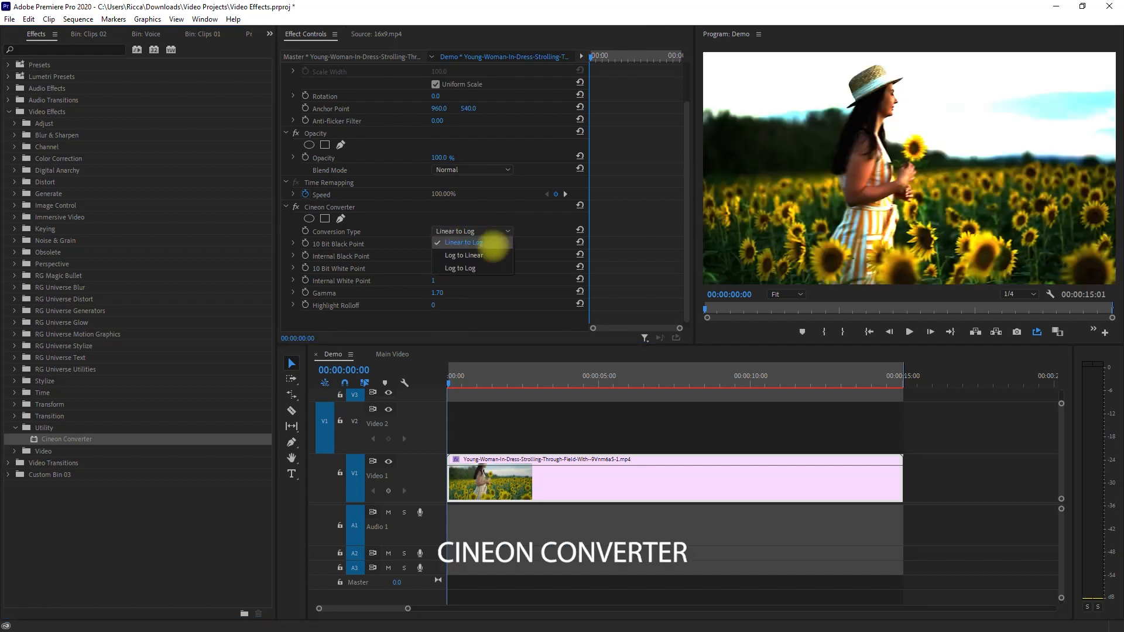
click(489, 265)
click(495, 230)
click(490, 243)
key(space)
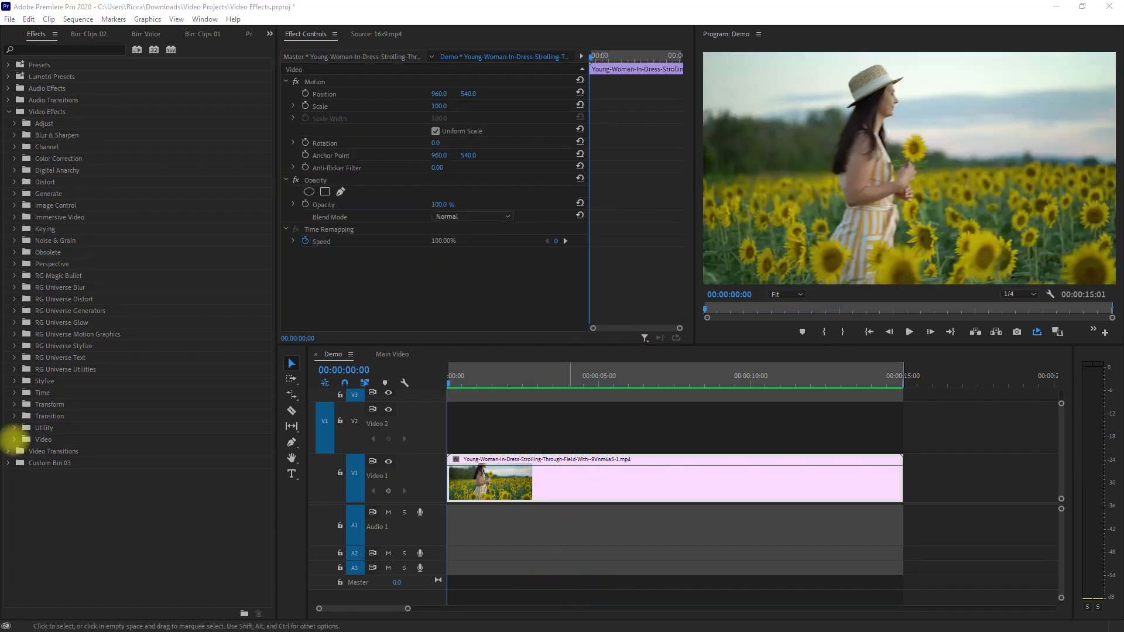
Open the Video category of the video effects and look through SDR Conform, Simple Text and Timecode.
click(60, 438)
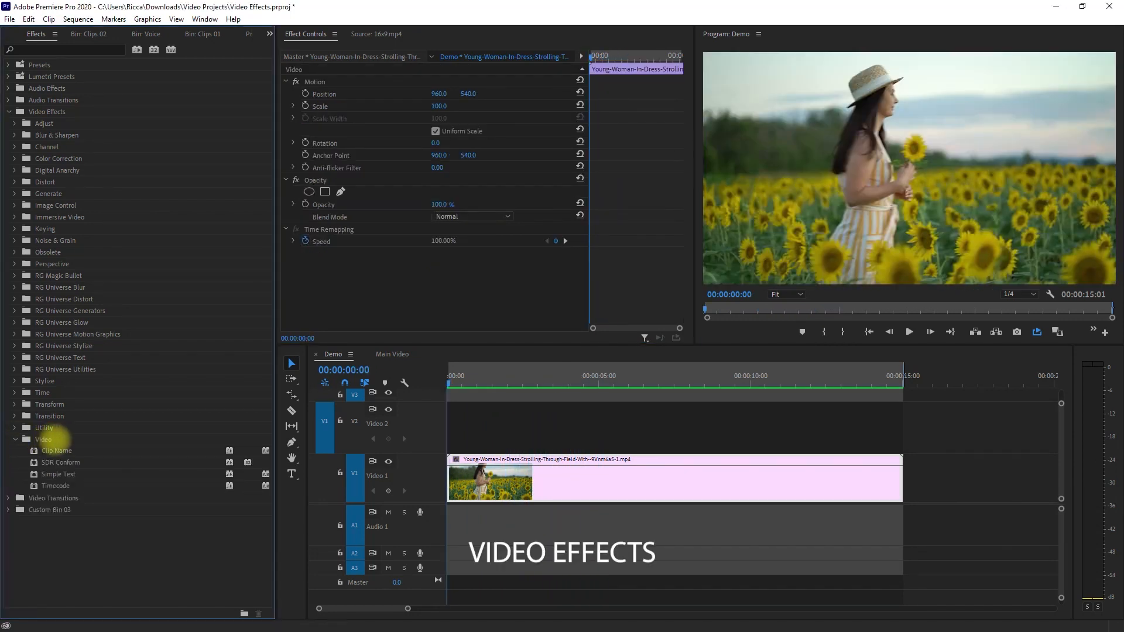
click(113, 463)
click(118, 475)
click(141, 487)
click(163, 439)
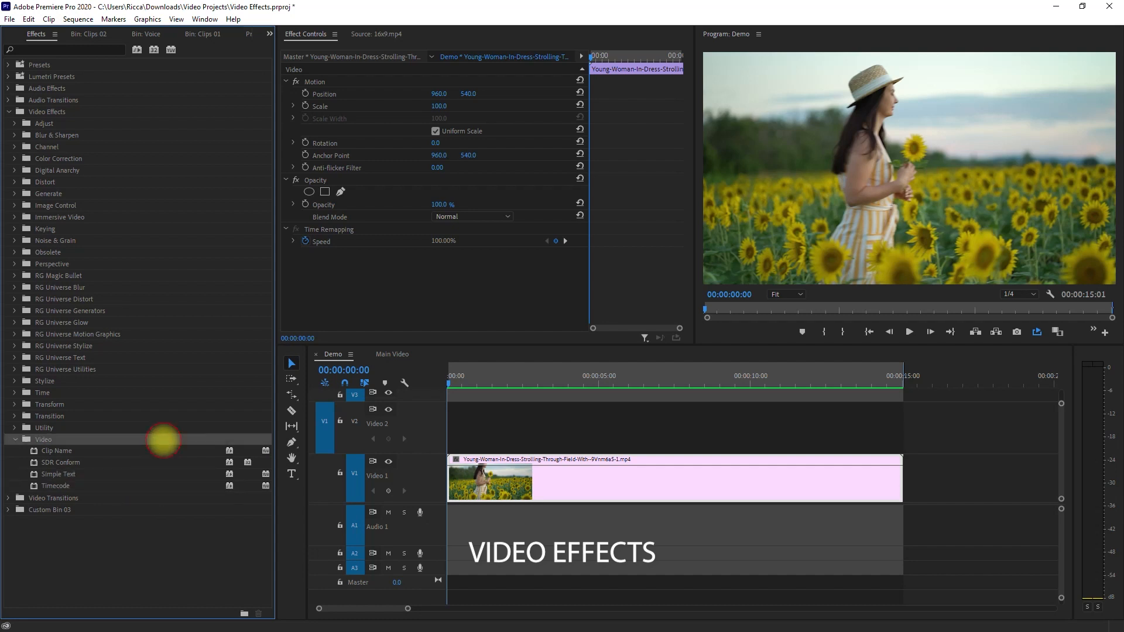
Apply Clip Name to the Video 1 clip, set its Size to 10%, and preview the playback.
drag(163, 451, 468, 477)
click(447, 302)
text(10)
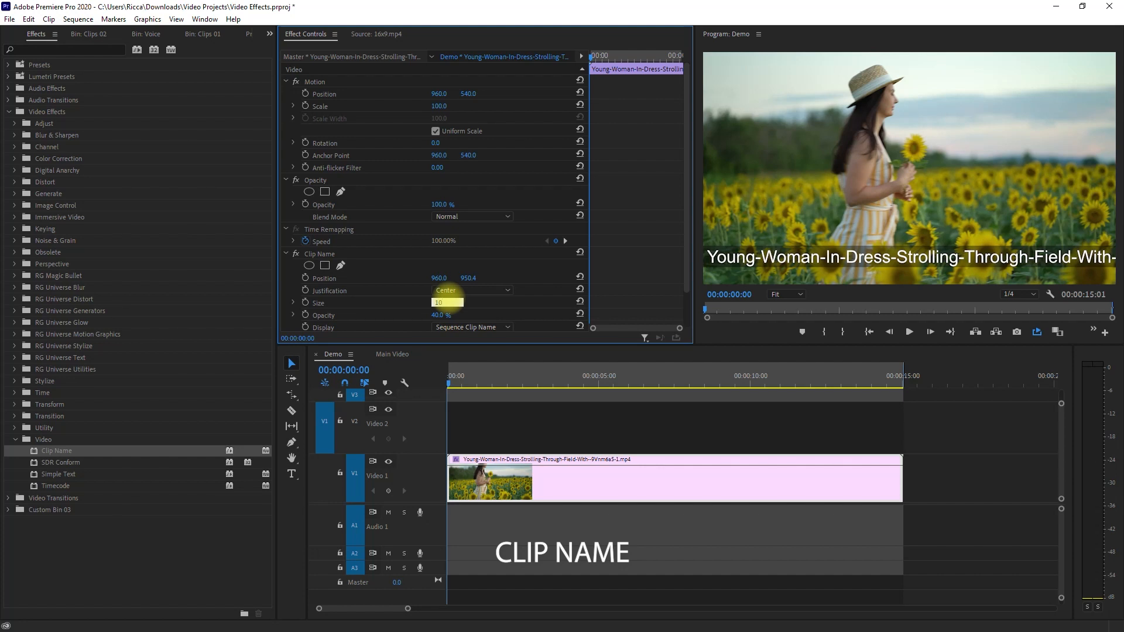
key(Return)
key(space)
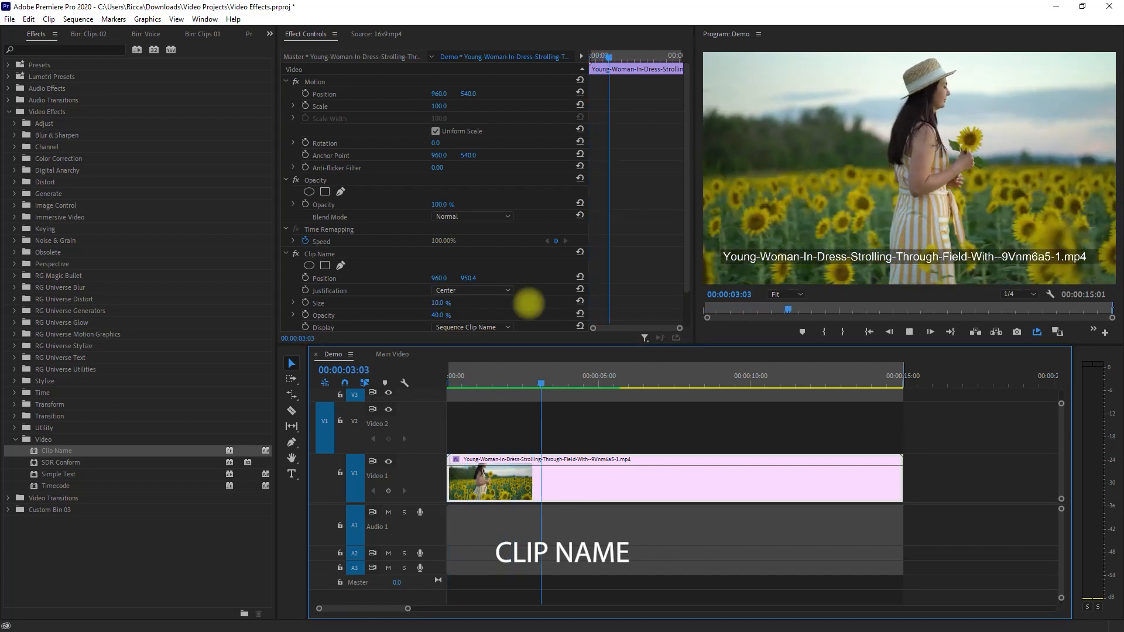
Apply SDR Conform to the Video 1 clip with Brightness at 30, adjust its Soft Knee, and preview the playback.
drag(60, 462, 486, 477)
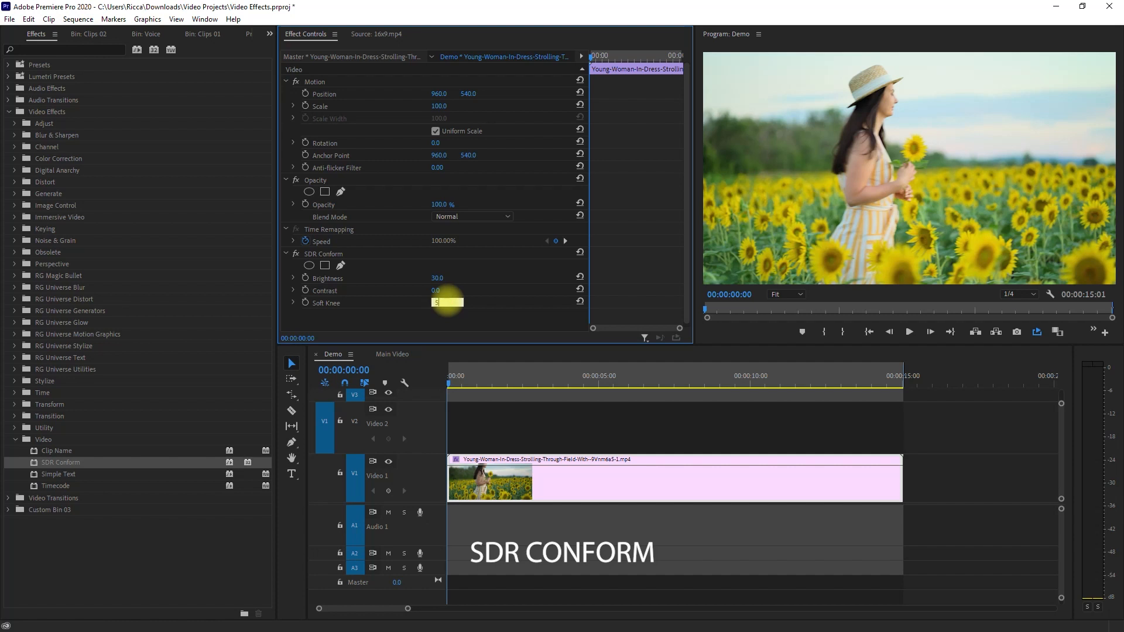
key(Return)
key(Return)
key(space)
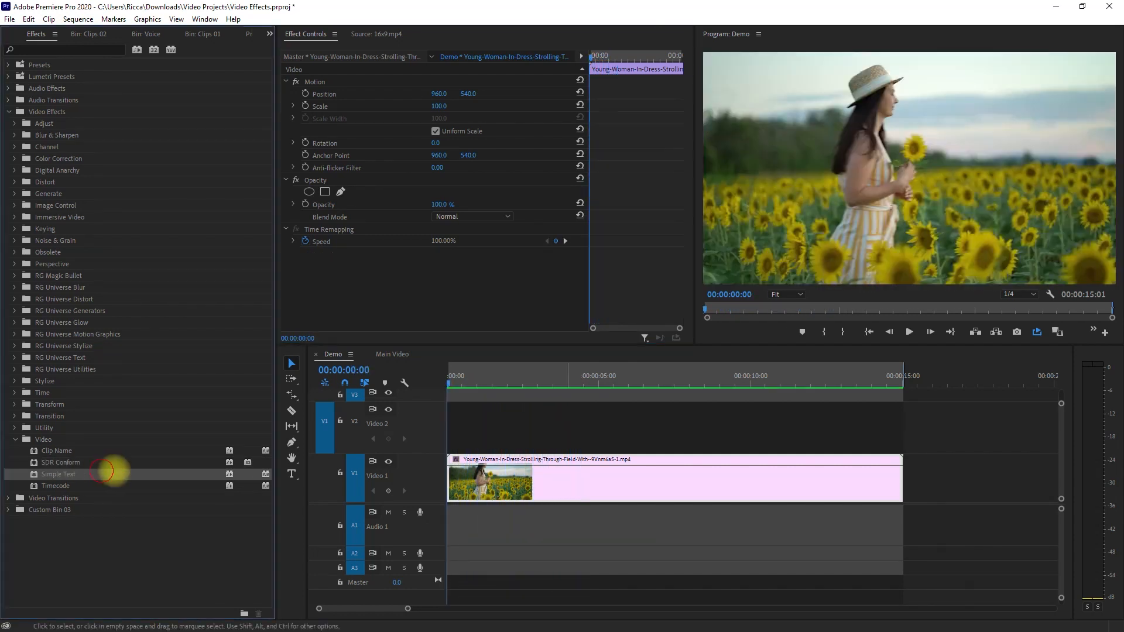
Apply Simple Text to the Video 1 clip, replace the default text with wording beginning "SUBSC", and preview the playback.
drag(113, 469, 469, 290)
click(471, 277)
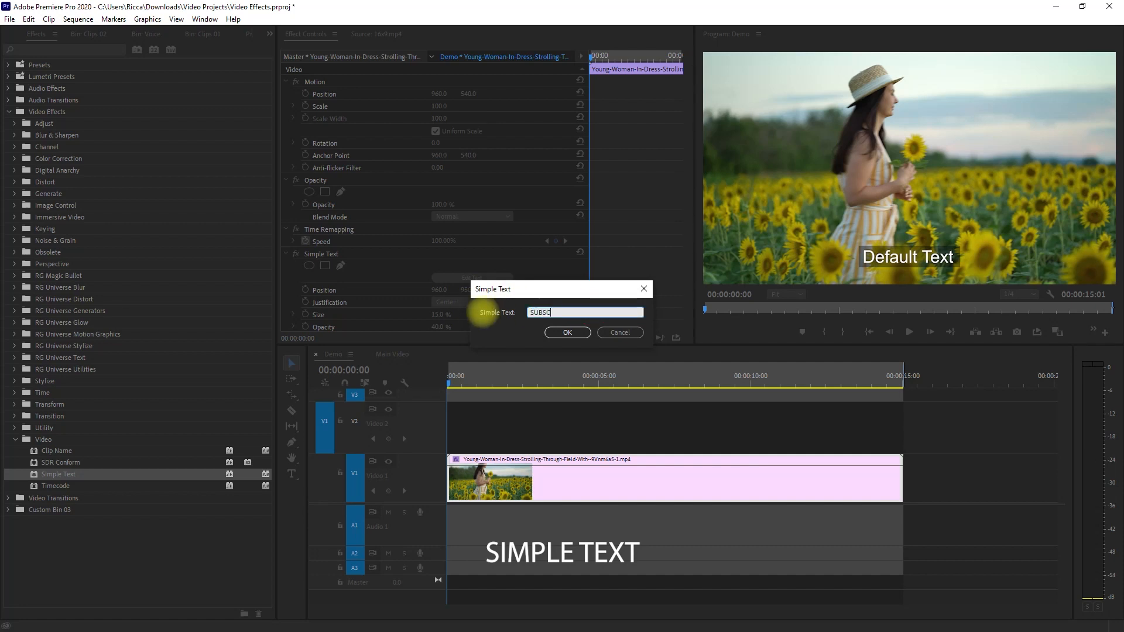
click(548, 331)
key(space)
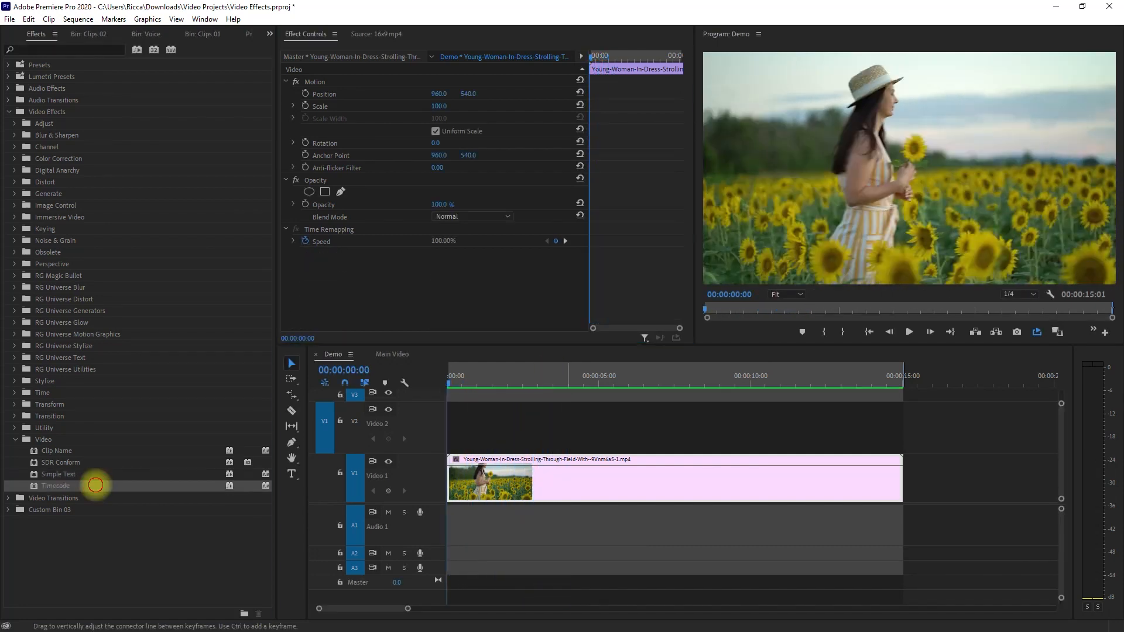
Apply Timecode to the Video 1 clip and turn off its Field Symbol.
drag(92, 485, 515, 480)
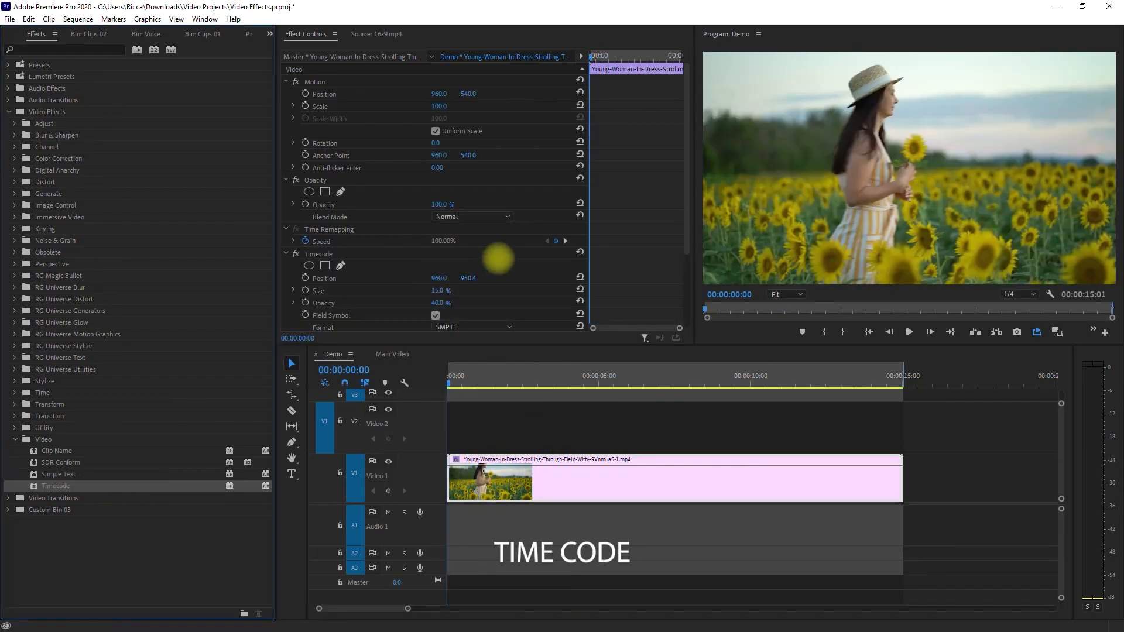
scroll(435, 244, down, 2)
click(436, 245)
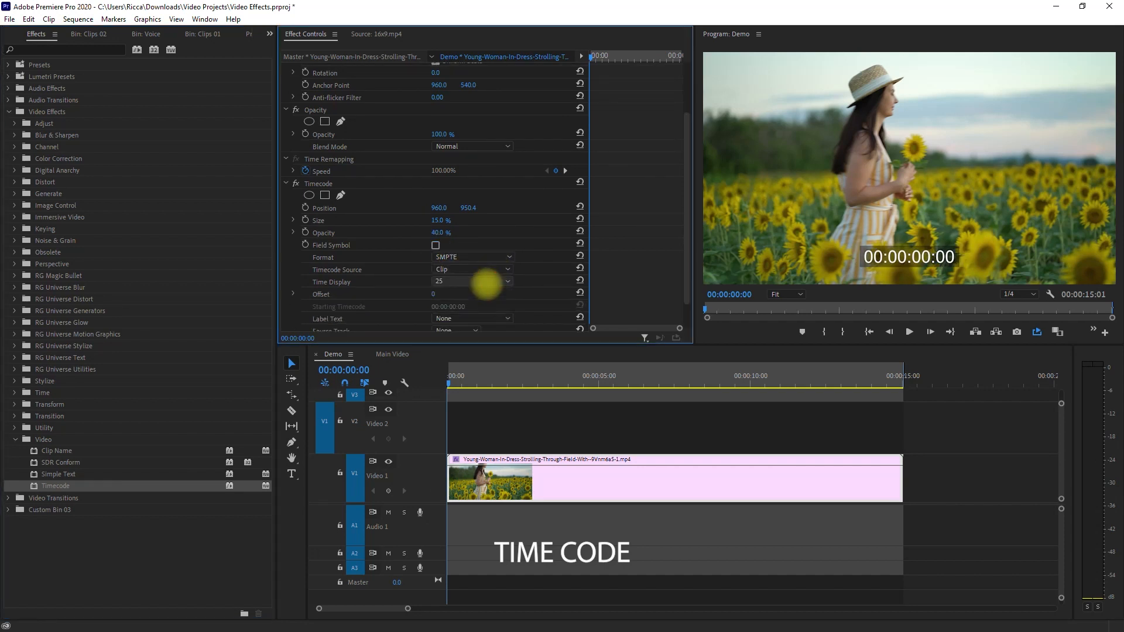
Set the Timecode effect's Size to 25% and preview the playback.
scroll(479, 306, down, 1)
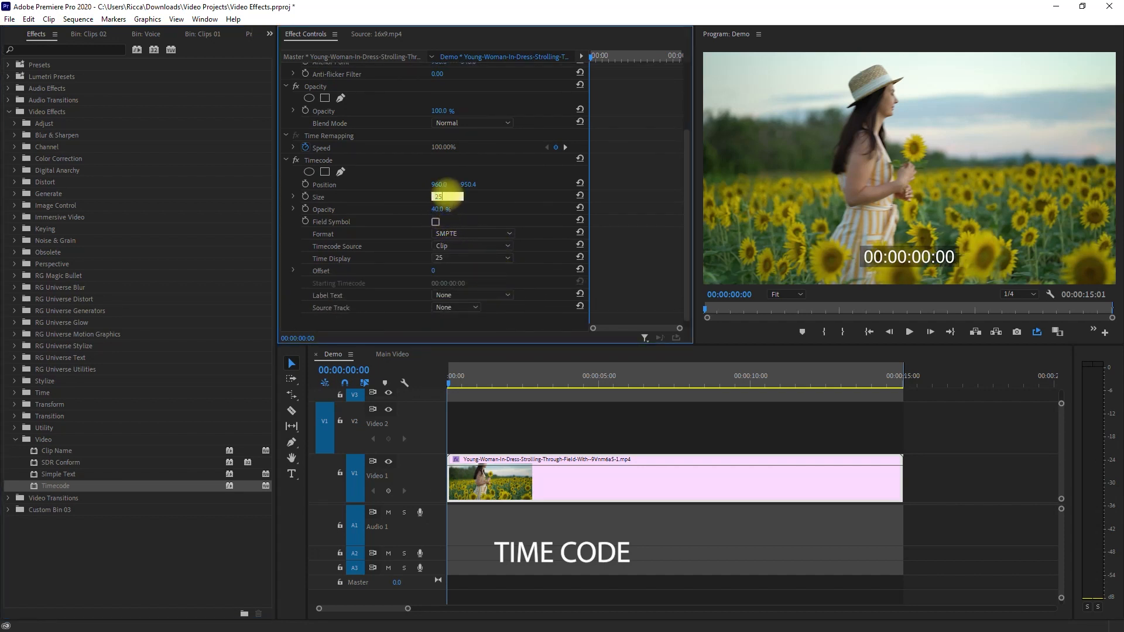
click(446, 196)
text(25)
key(Return)
key(space)
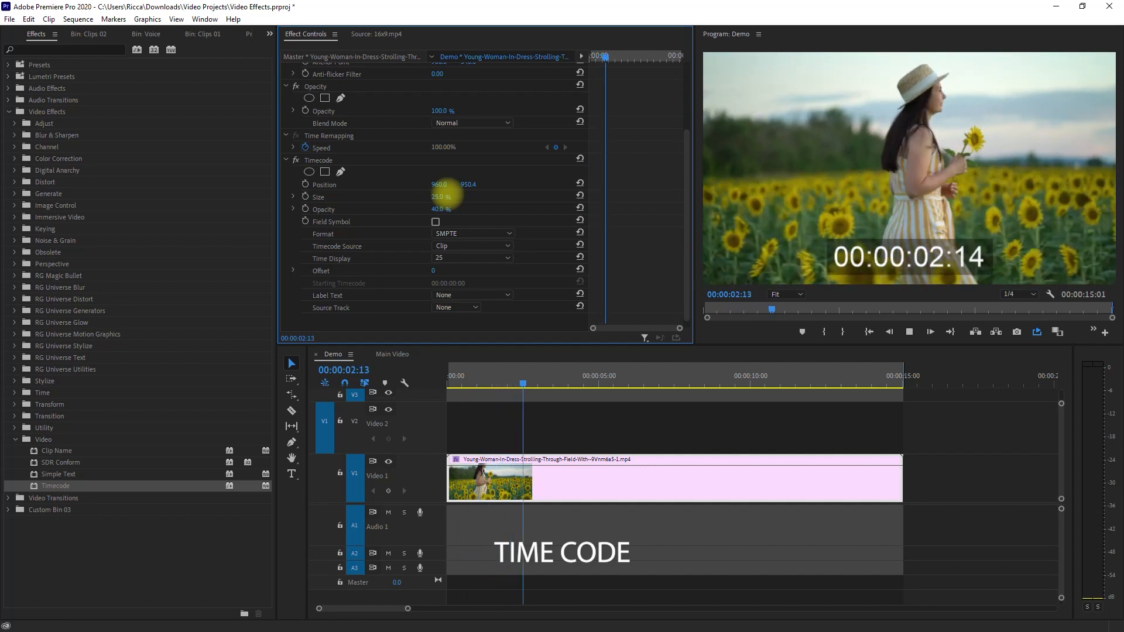